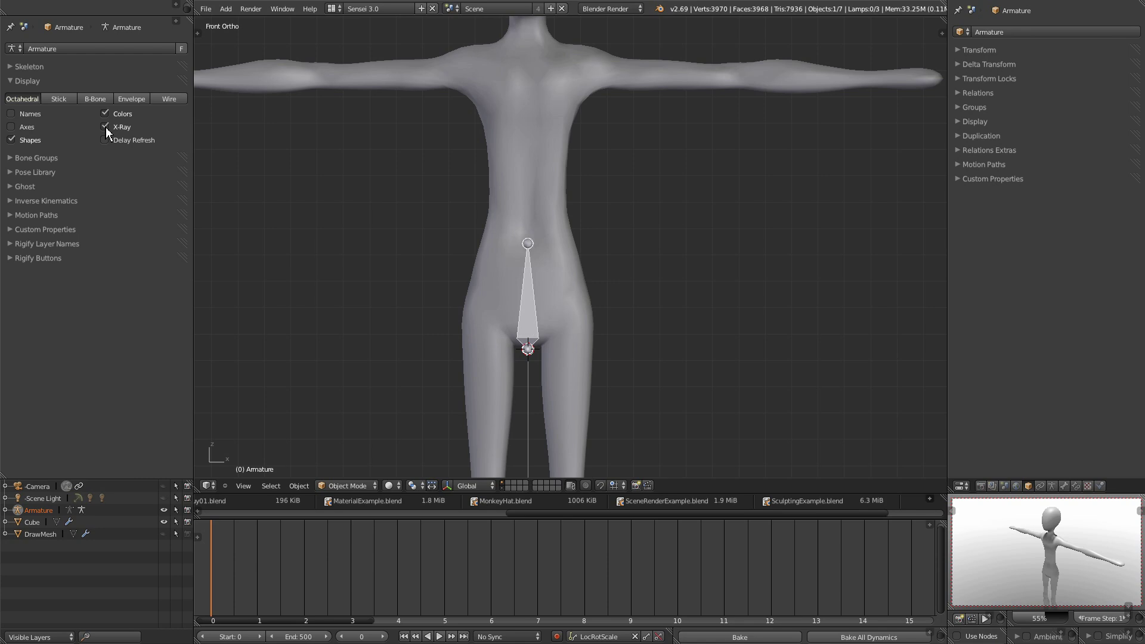
Move the armature straight up along the global Z axis so its base sits inside the character's pelvis.
scroll(633, 217, down, 1)
key(g)
key(x)
key(z)
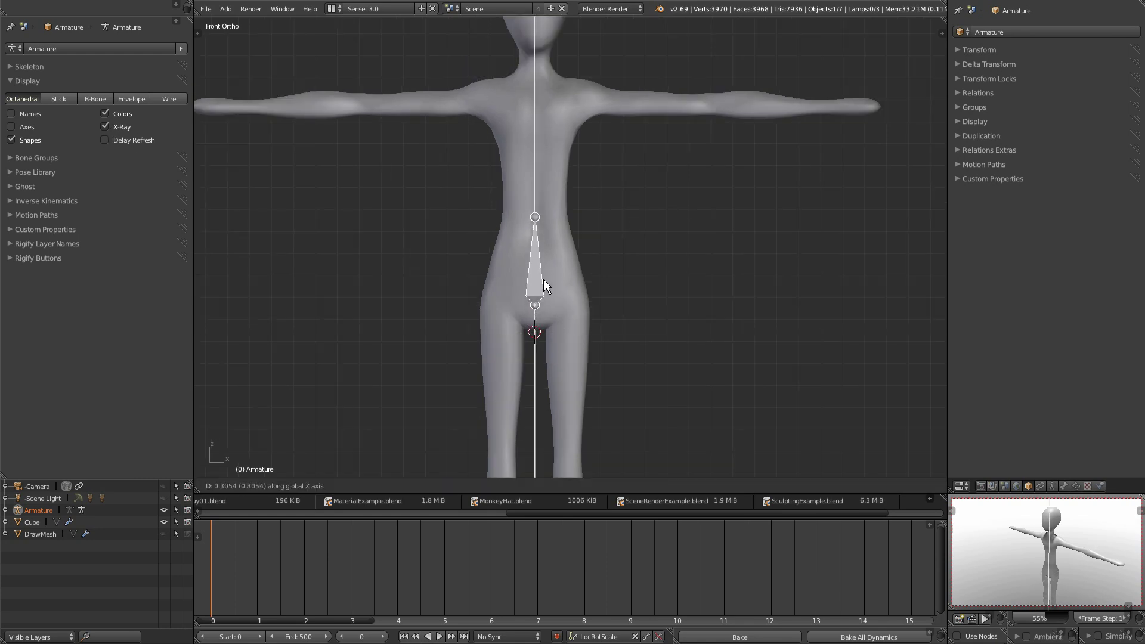
click(544, 267)
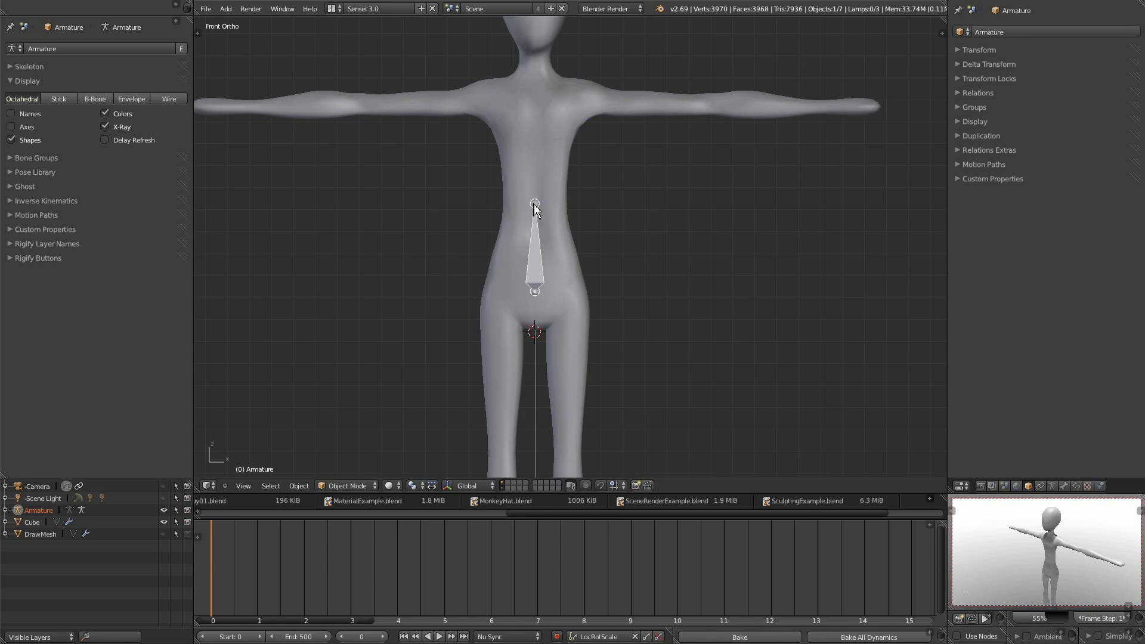
In Edit Mode, lower the tip of the pelvis bone along the global Z axis by about 0.33.
key(Tab)
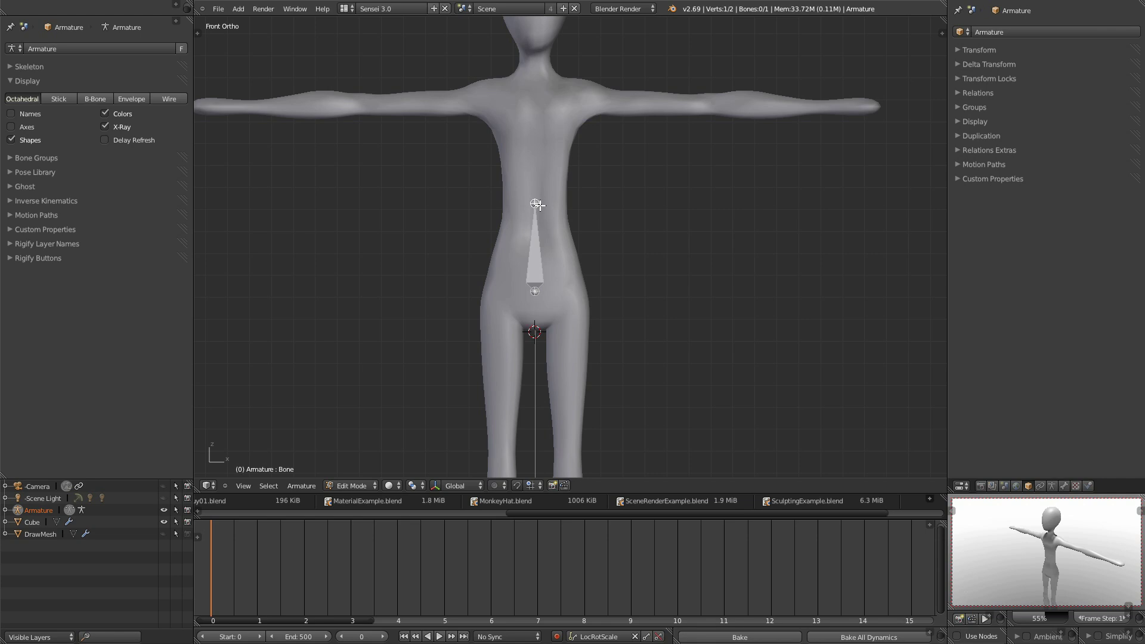
key(g)
middle_drag(540, 206, 543, 223)
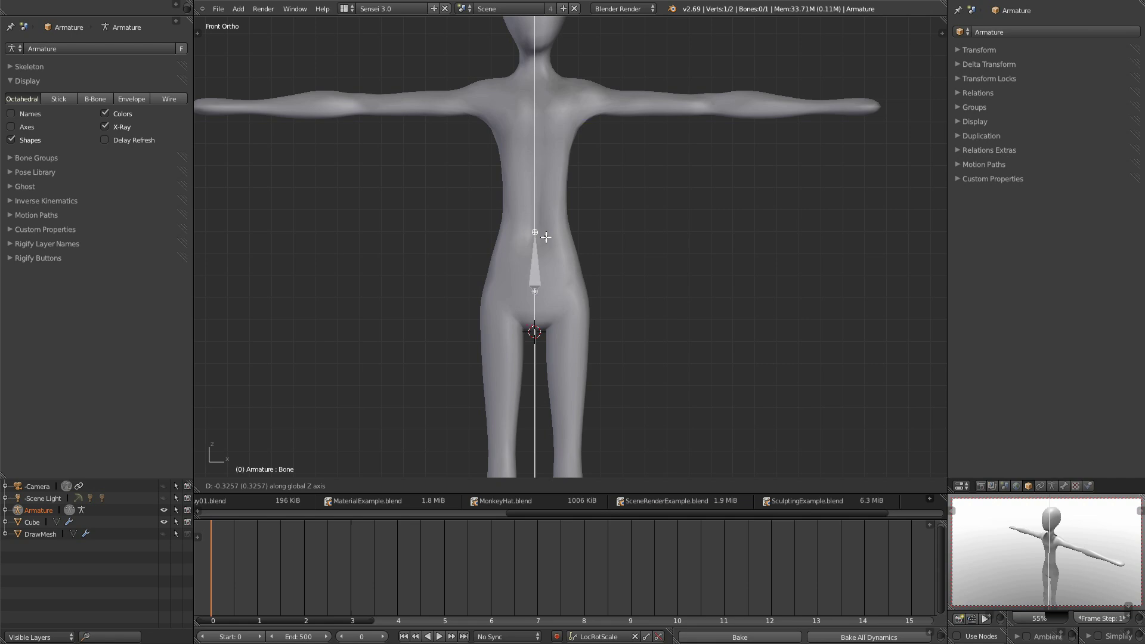
click(546, 237)
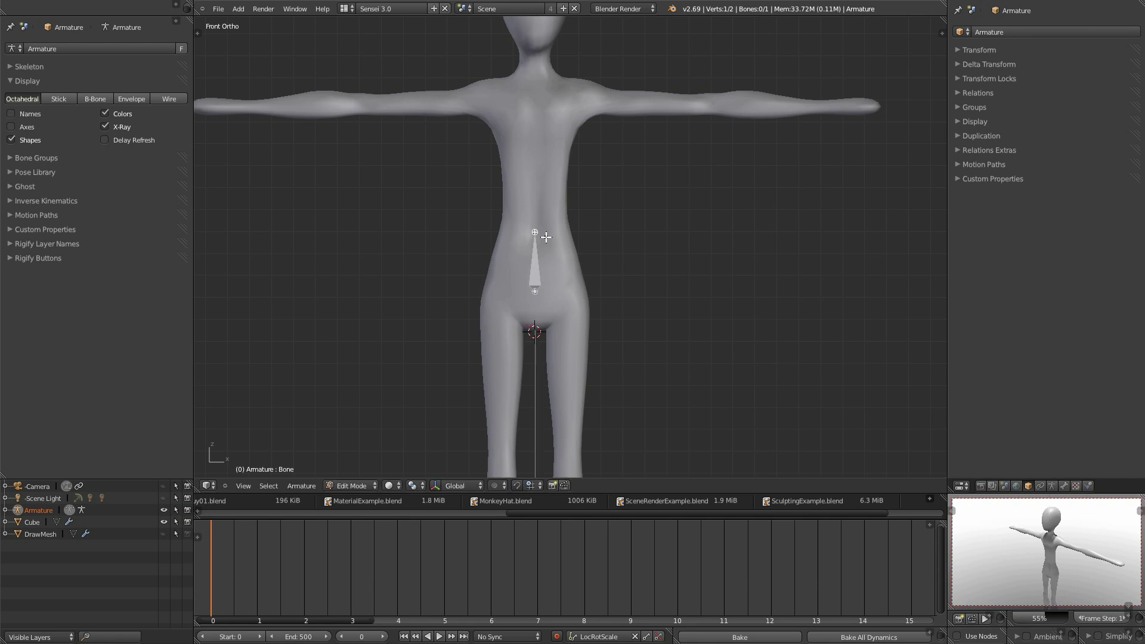
Extrude two spine bones straight up along Z, about 0.76 and 0.90 long, reaching the base of the neck.
key(e)
key(z)
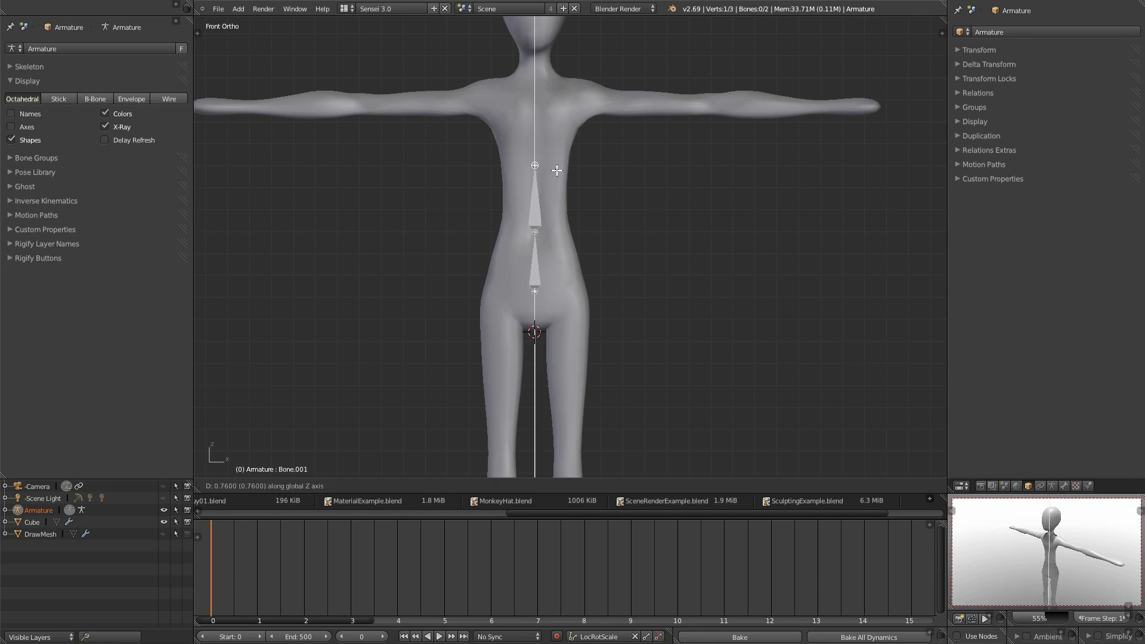
click(556, 171)
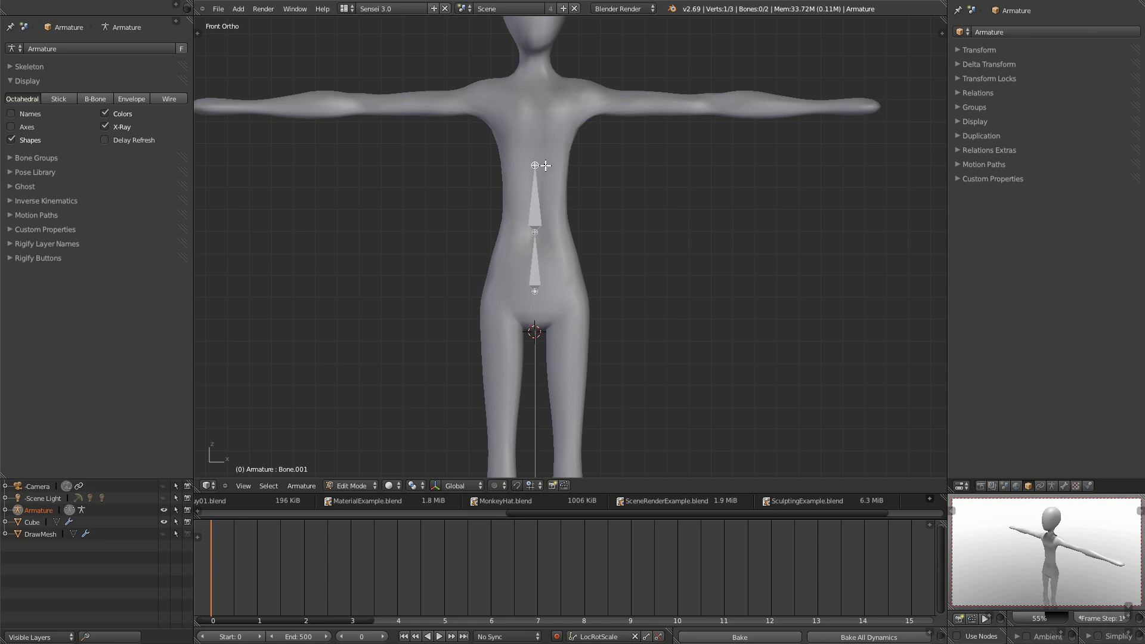
key(e)
key(x)
key(z)
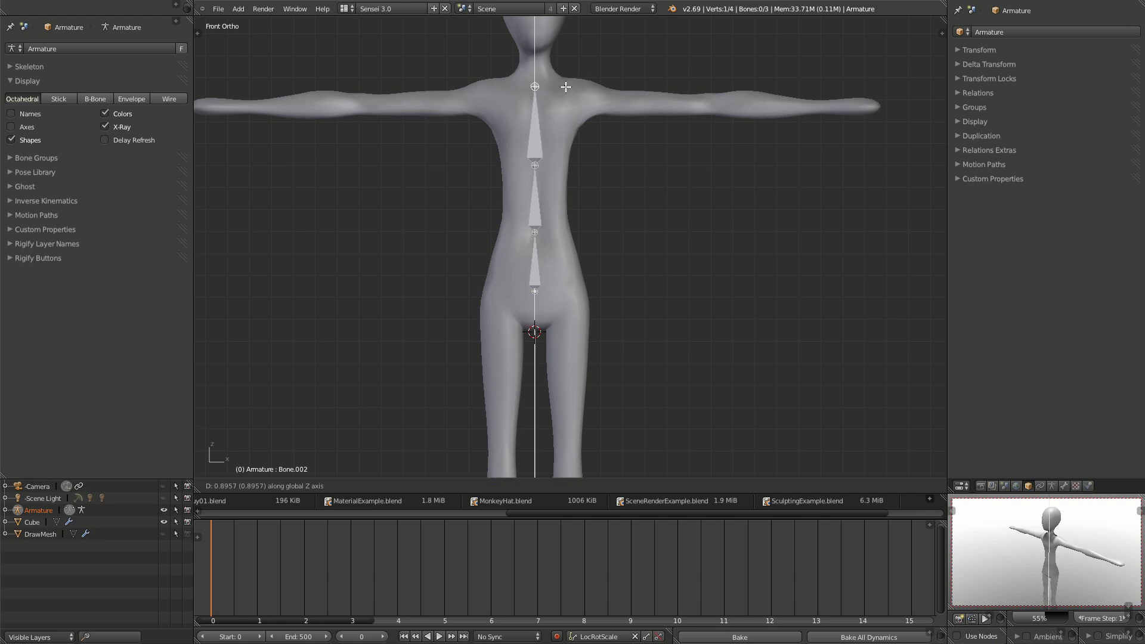
click(567, 86)
Extrude a neck bone about 0.42 long along Z and a head bone ending just above the skull.
shift+middle_drag(580, 101, 578, 183)
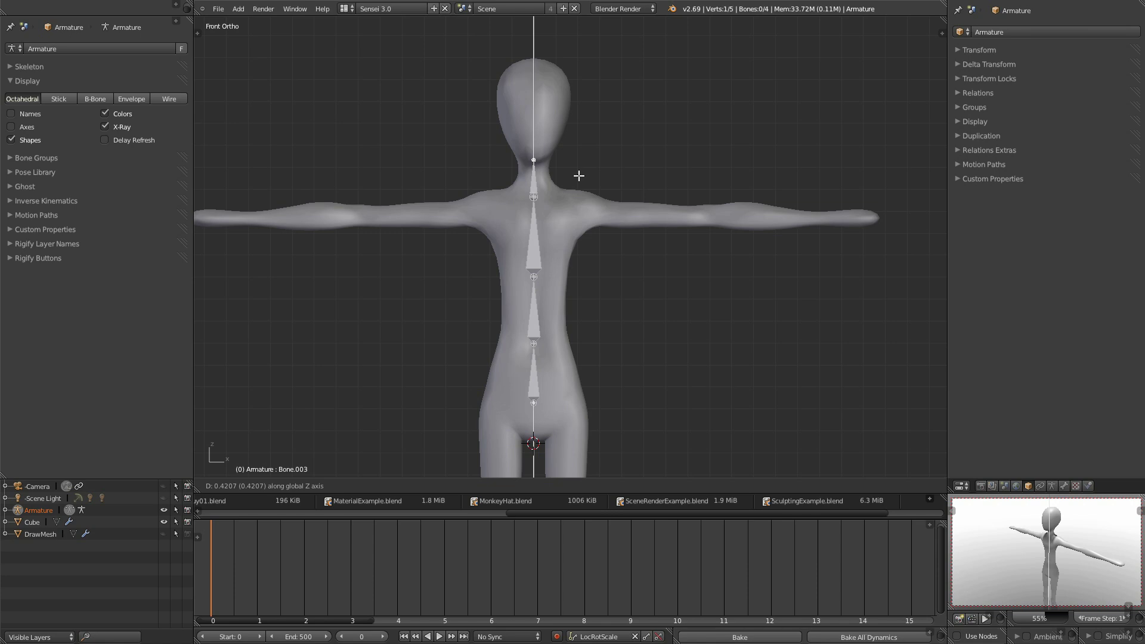
click(579, 176)
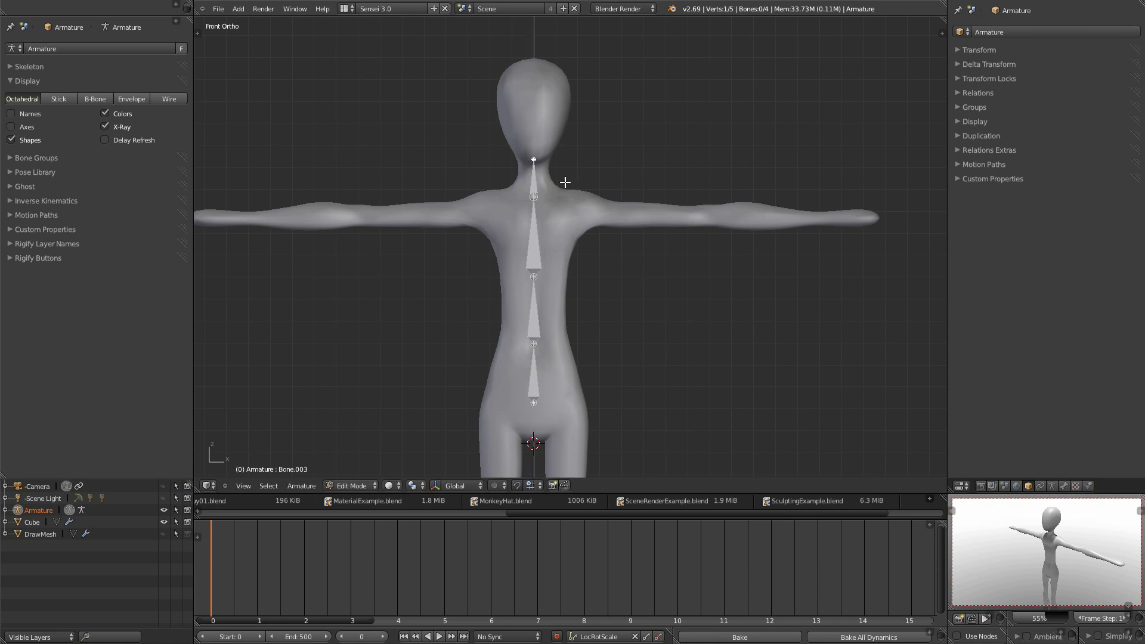
key(e)
middle_drag(565, 183, 565, 164)
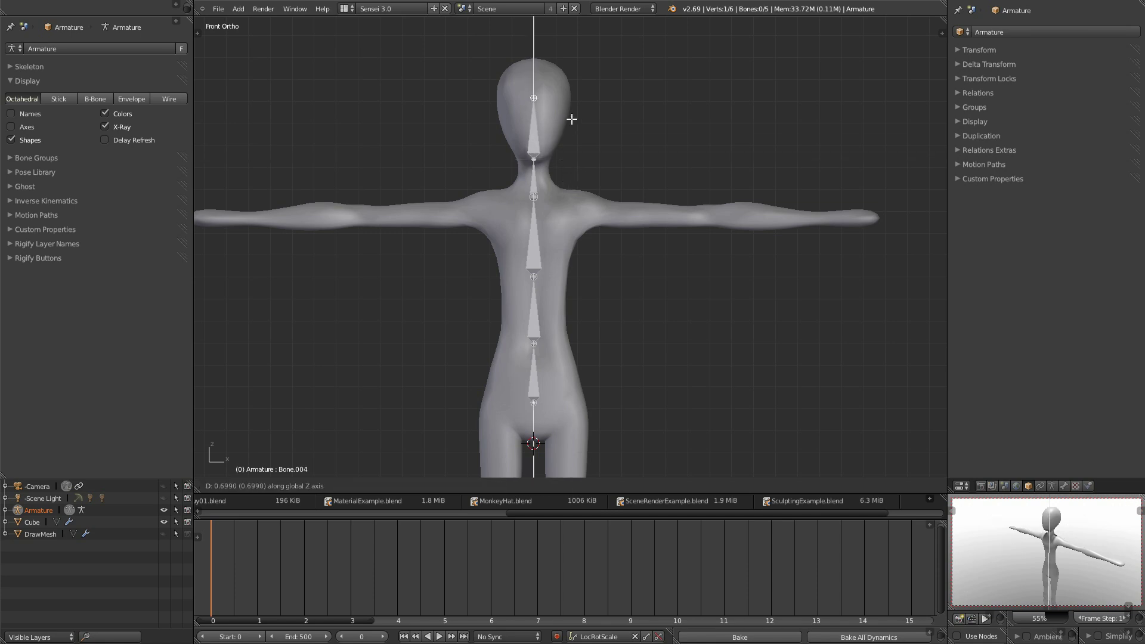
click(575, 74)
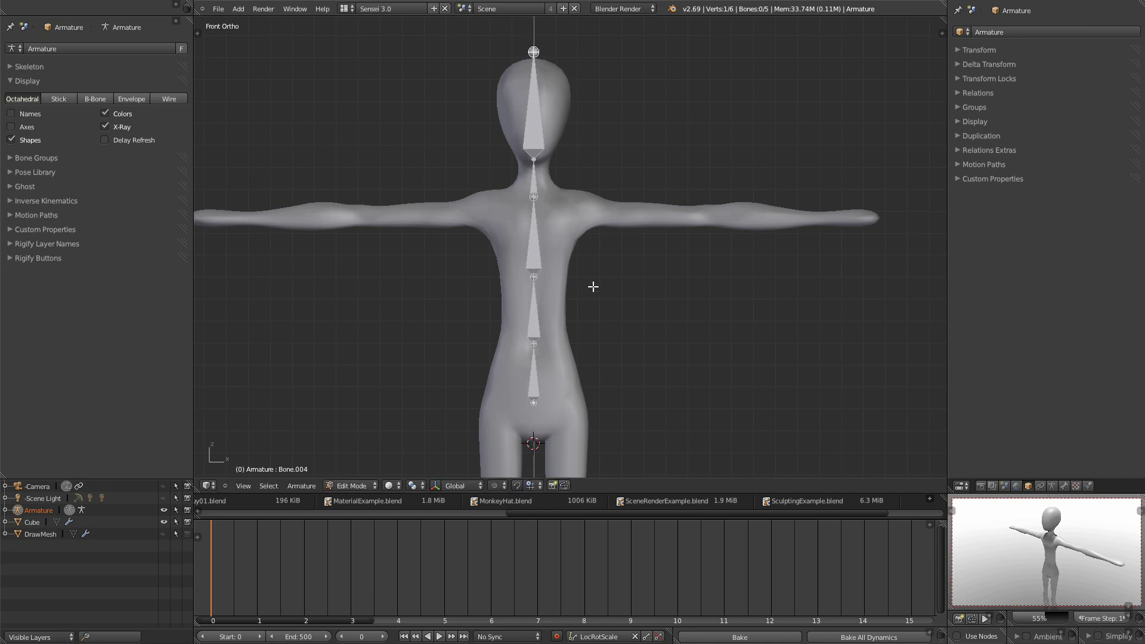
Duplicate the lowest spine bone and place the copy beside the character's left hip in front view.
middle_drag(612, 377, 606, 302)
right_click(539, 375)
middle_drag(567, 396, 600, 315)
key(KP_1)
scroll(556, 410, down, 2)
scroll(600, 315, up, 1)
key(shift+d)
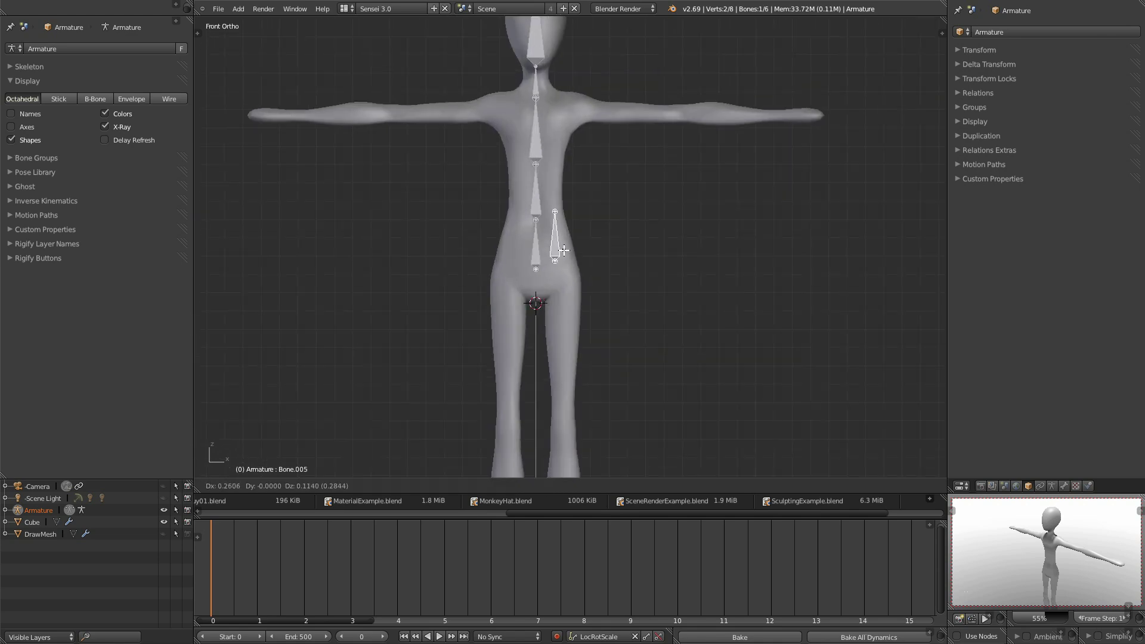
click(613, 257)
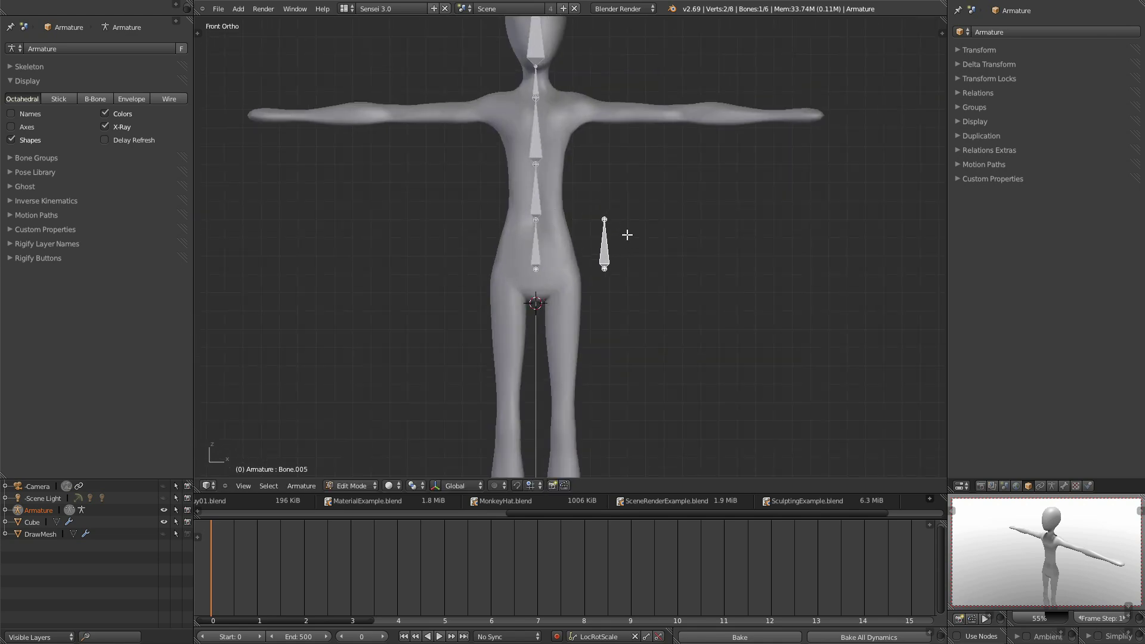
Rotate the duplicated bone 180° so it points down and move it into the top of the character's left thigh.
key(r)
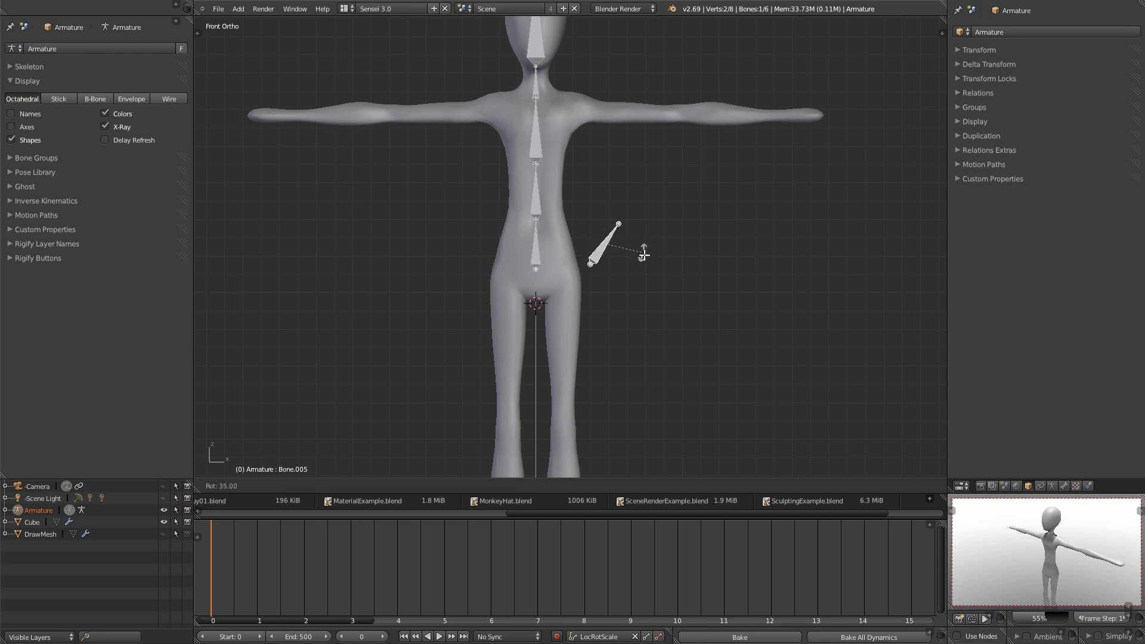
click(517, 282)
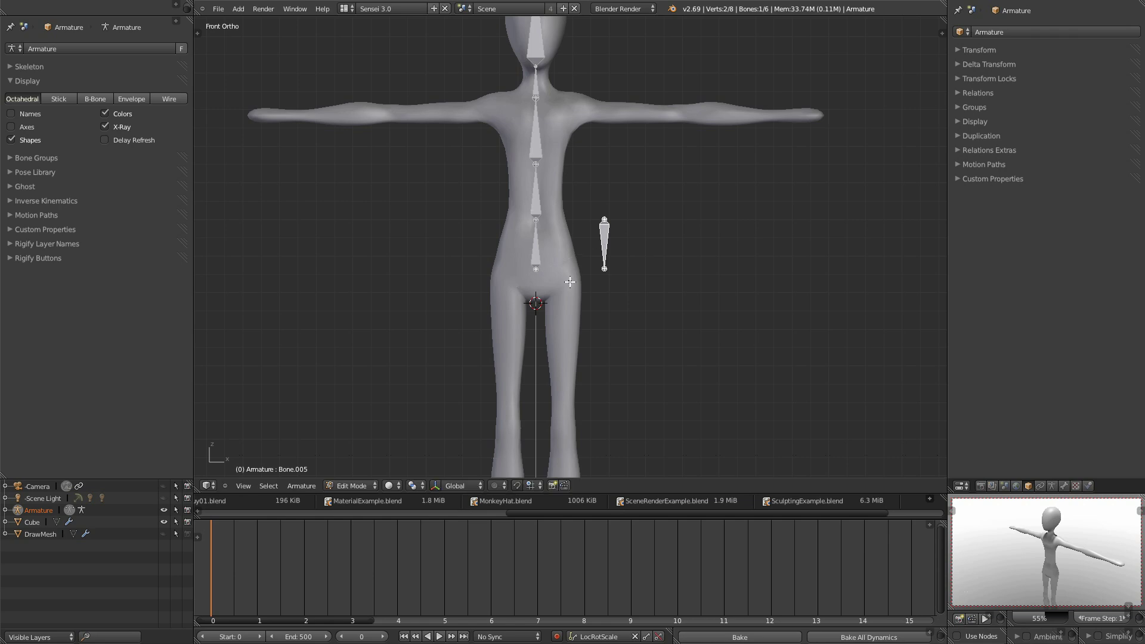
scroll(614, 281, up, 2)
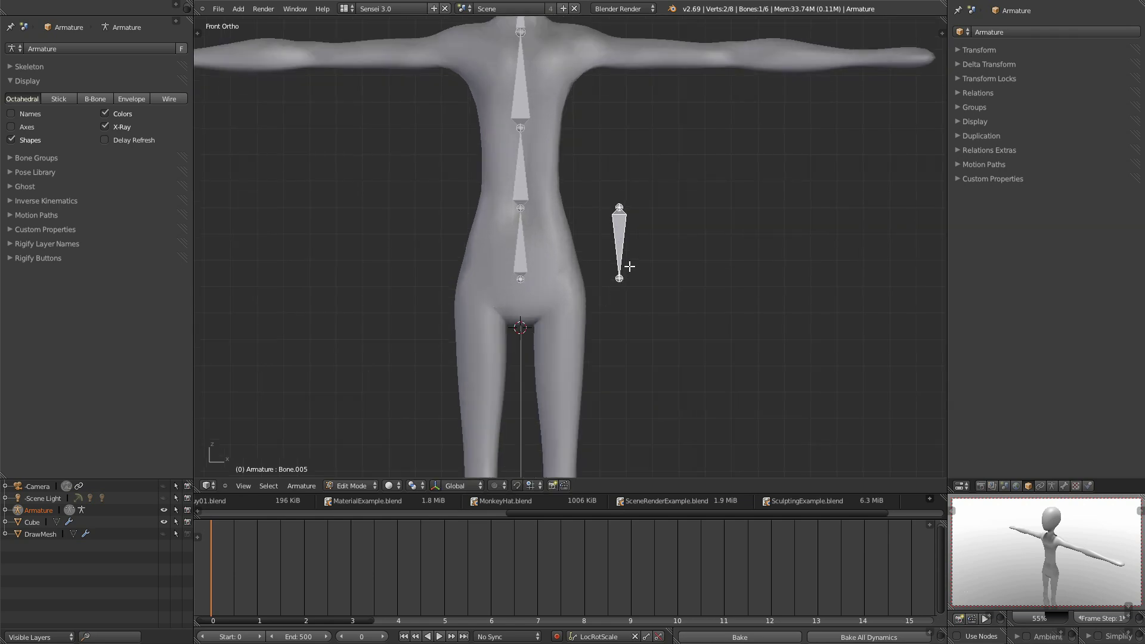
key(g)
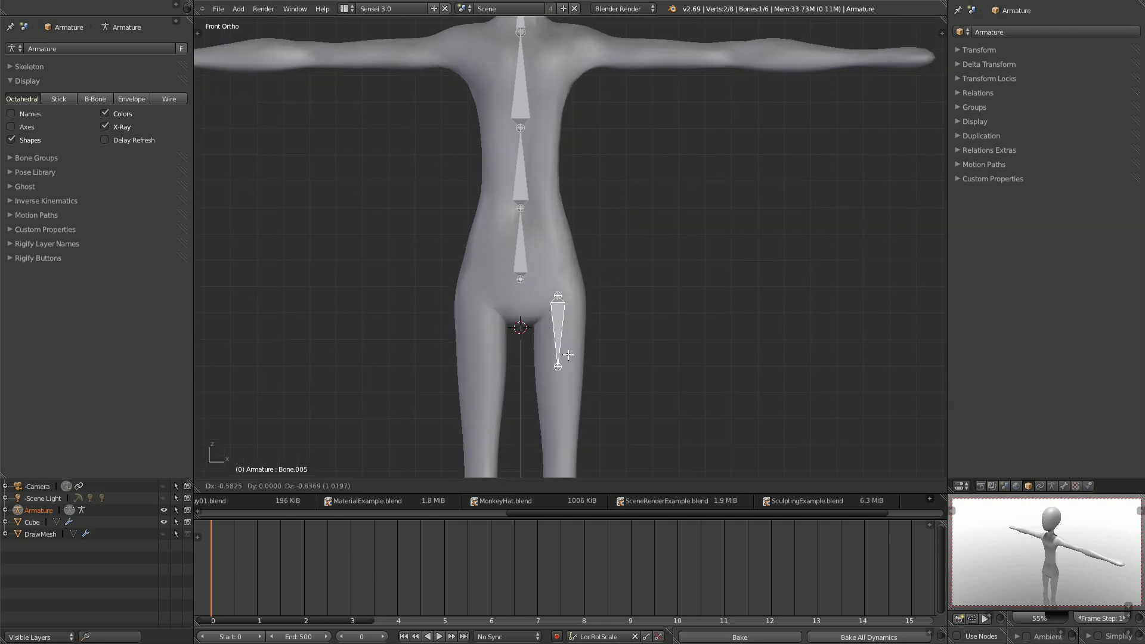
click(568, 354)
Rename the thigh bone as Leg.l.
shift+middle_drag(572, 396, 608, 437)
scroll(607, 436, down, 1)
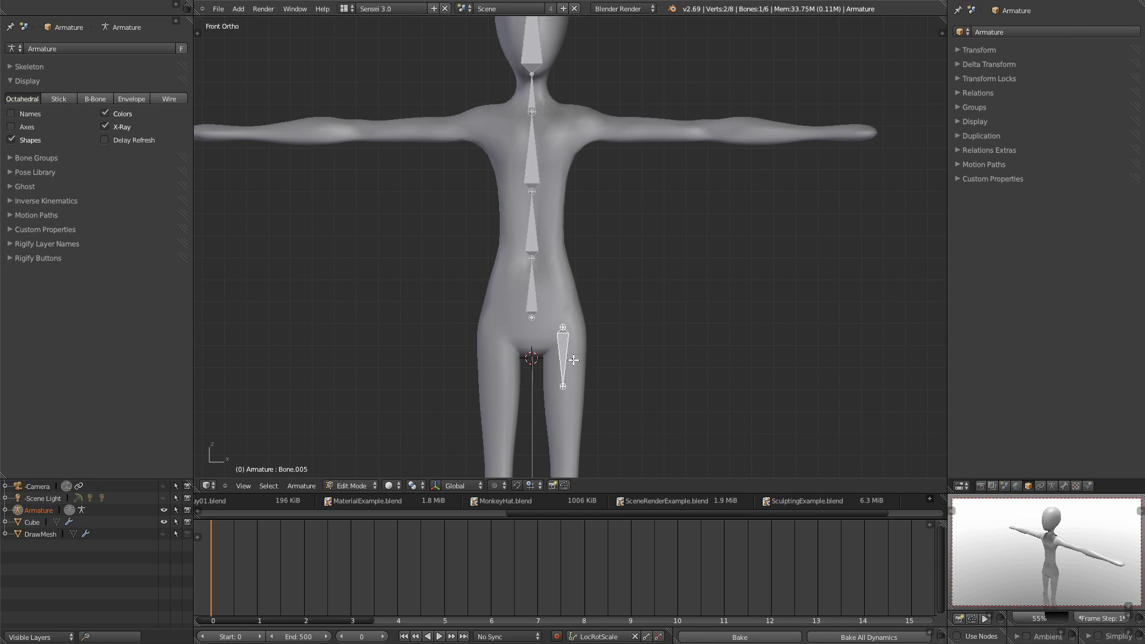
click(1065, 488)
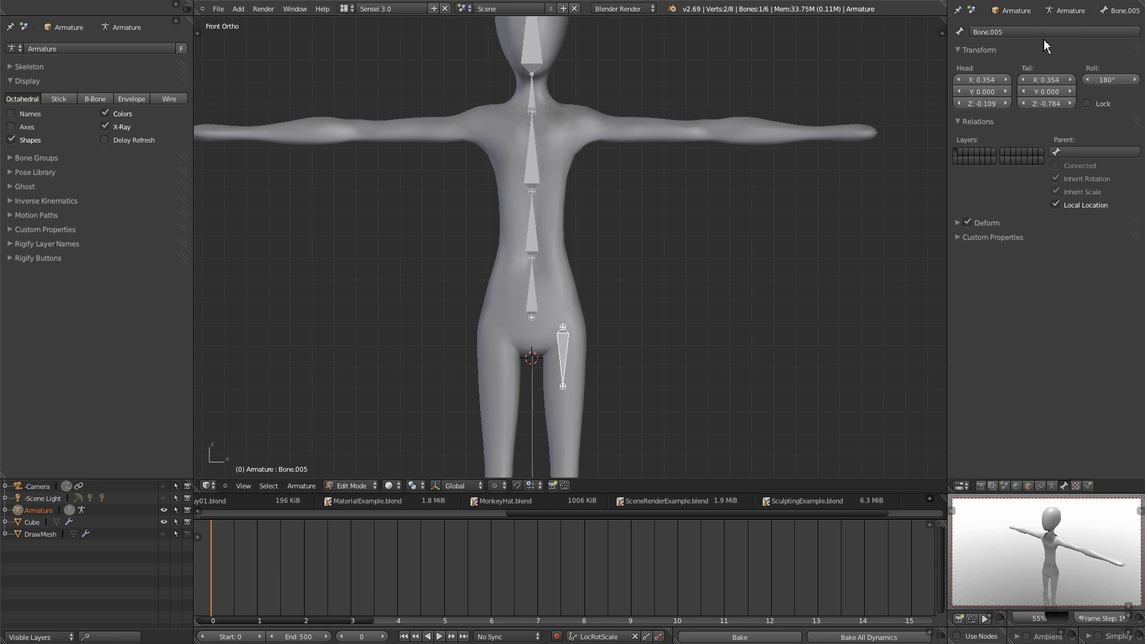
click(1014, 33)
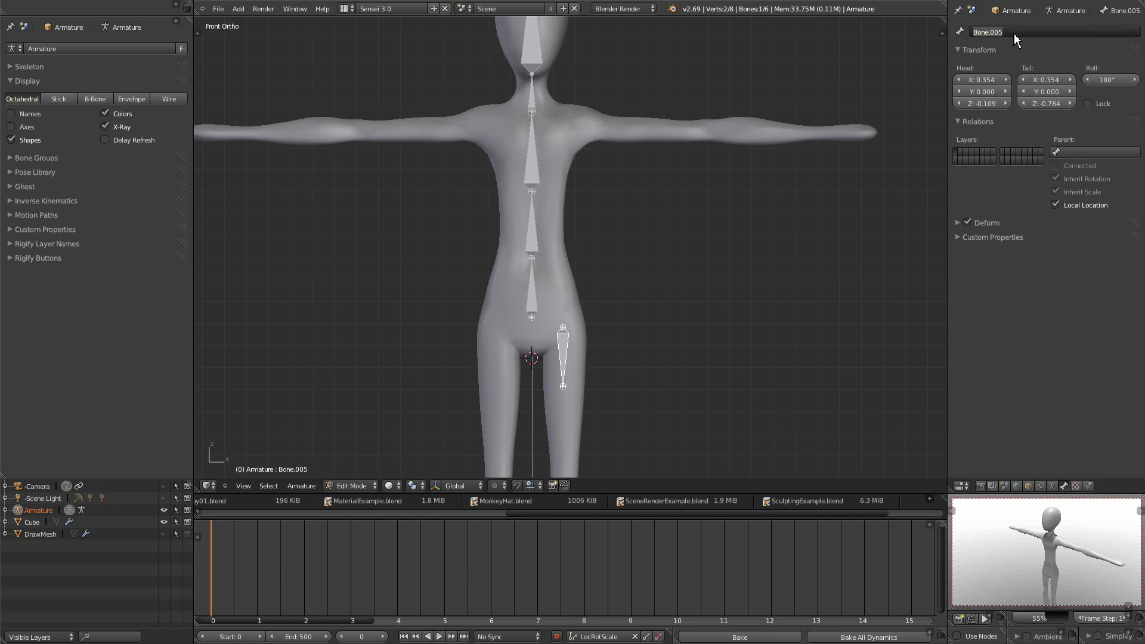
text(L)
key(Return)
Move the lower tip of the thigh bone down to the knee, by about 1.47 in Z.
shift+middle_drag(551, 397, 566, 329)
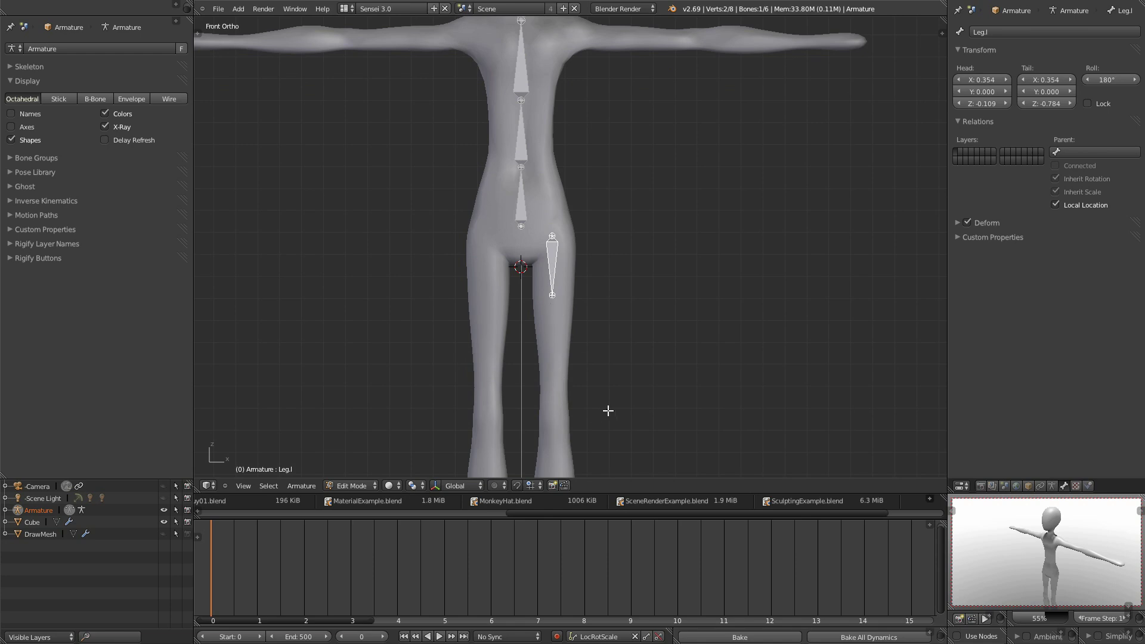
shift+middle_drag(608, 410, 591, 371)
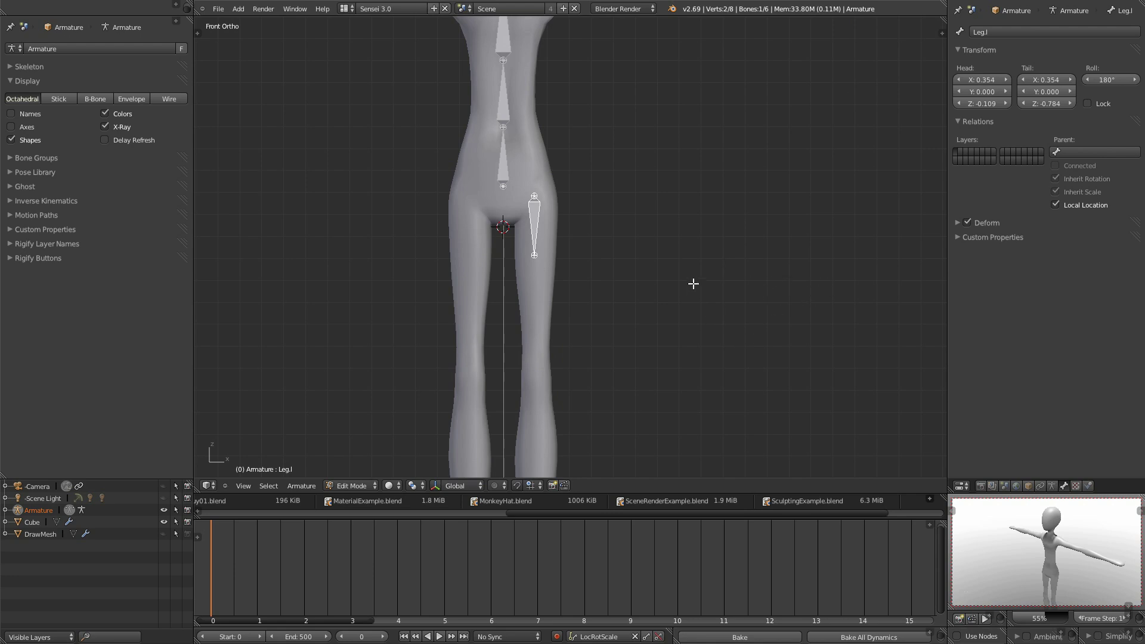
shift+middle_drag(573, 279, 558, 187)
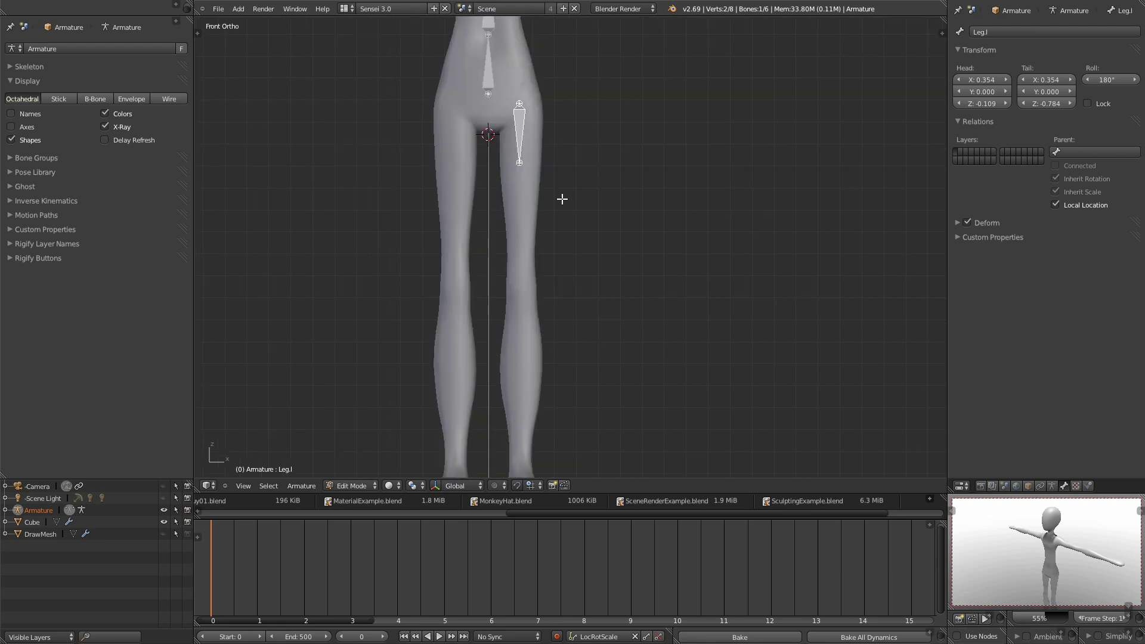
right_click(520, 165)
key(g)
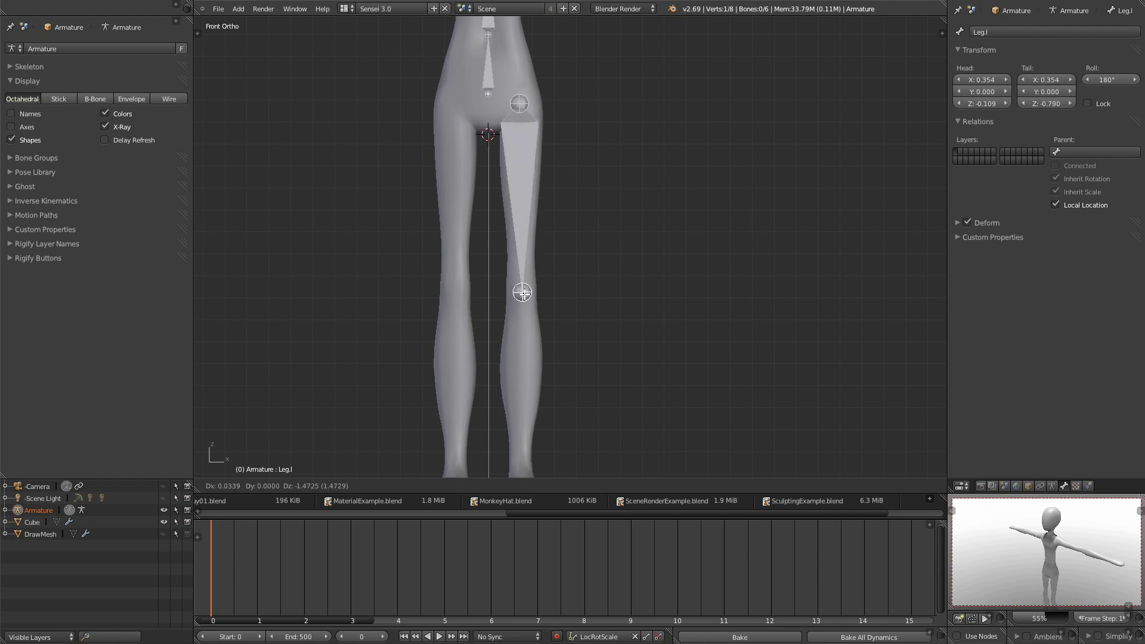
click(523, 292)
Extrude a shin bone from the knee to the ankle and shift its tip about 0.06 back in side view to fit the ankle.
shift+middle_drag(534, 299, 557, 223)
key(e)
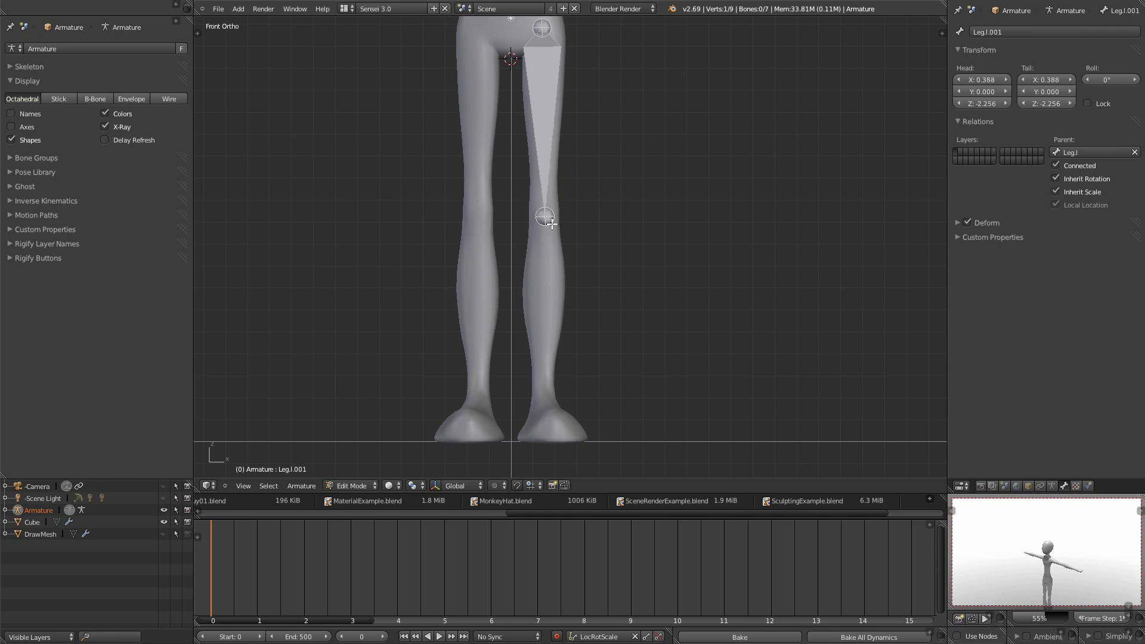
click(550, 405)
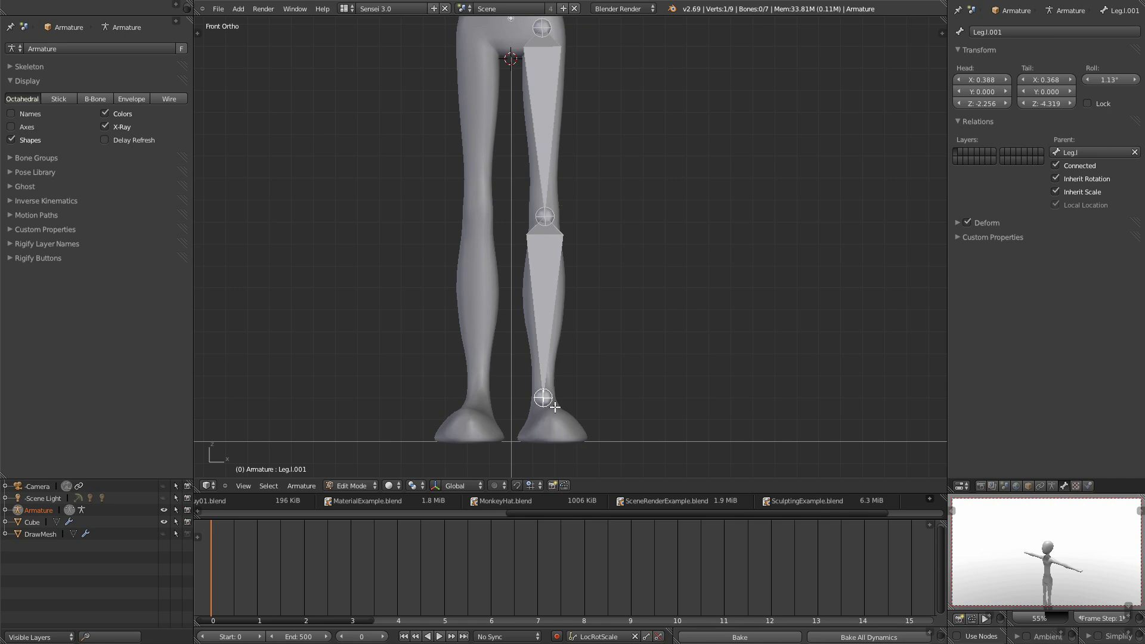
key(KP_3)
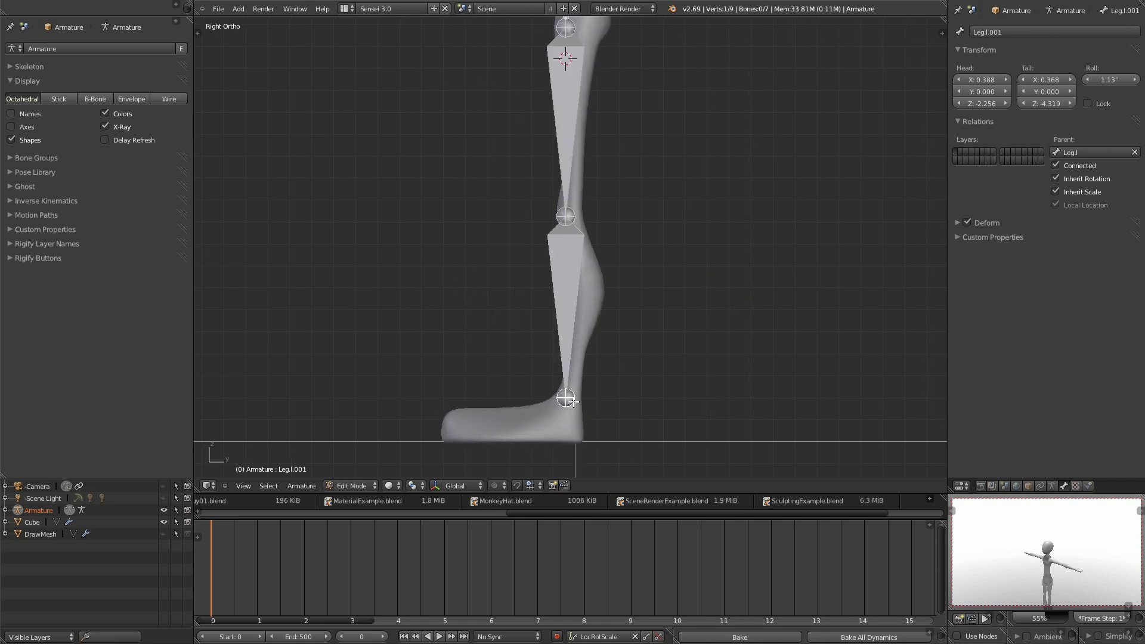
key(g)
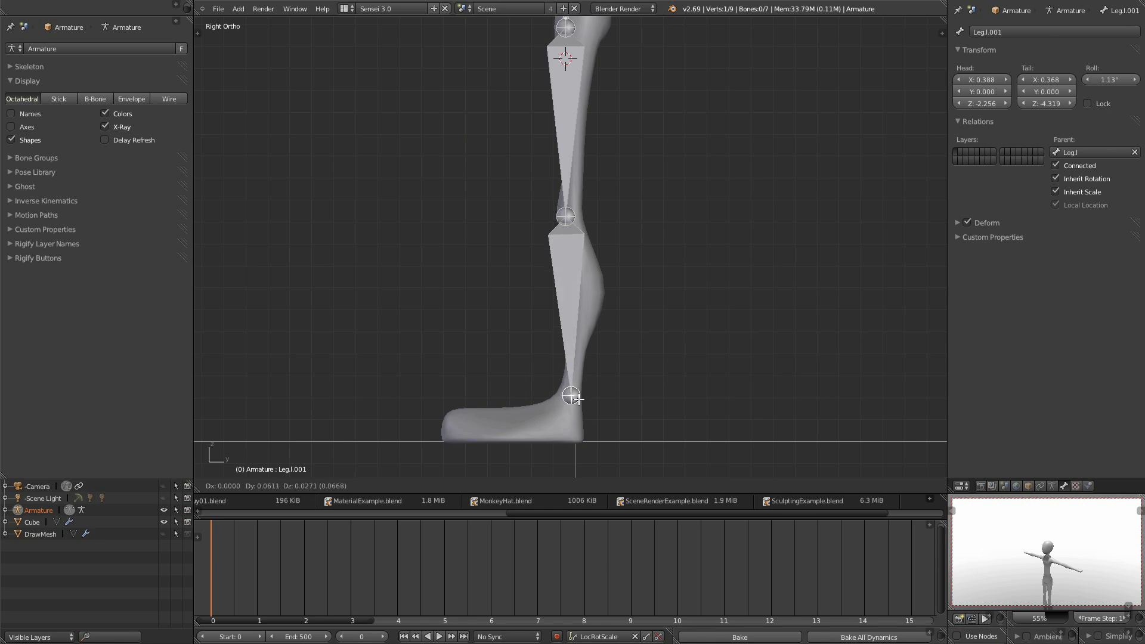
click(578, 398)
Extrude three foot bones from the ankle: one diagonally down into the foot and two forward along Y, ending just past the toes.
key(e)
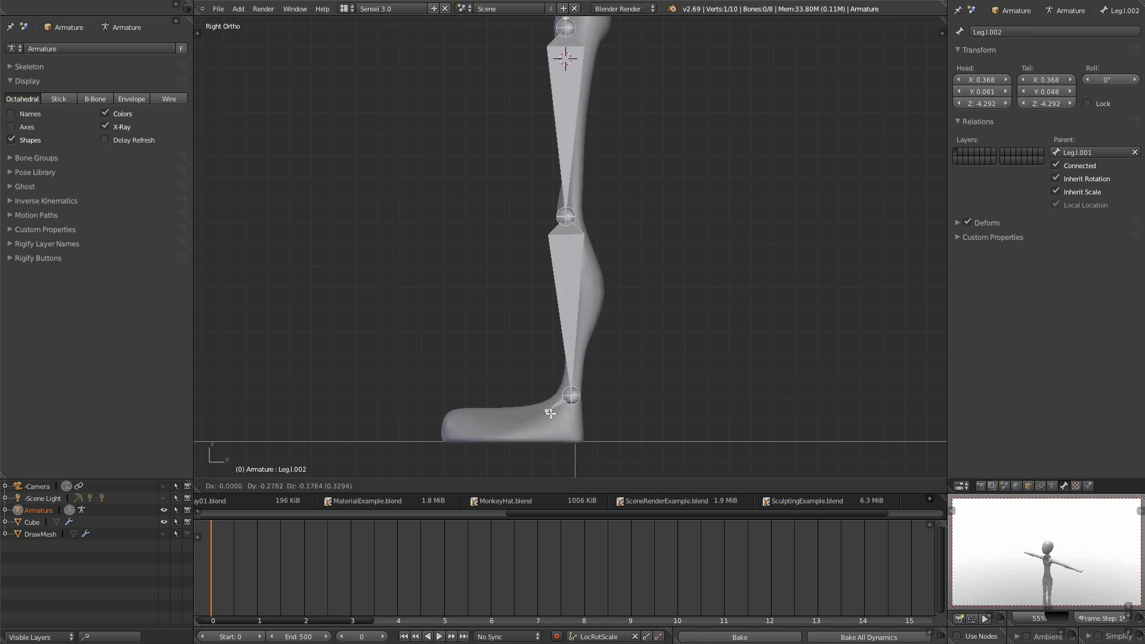
click(536, 432)
key(e)
key(y)
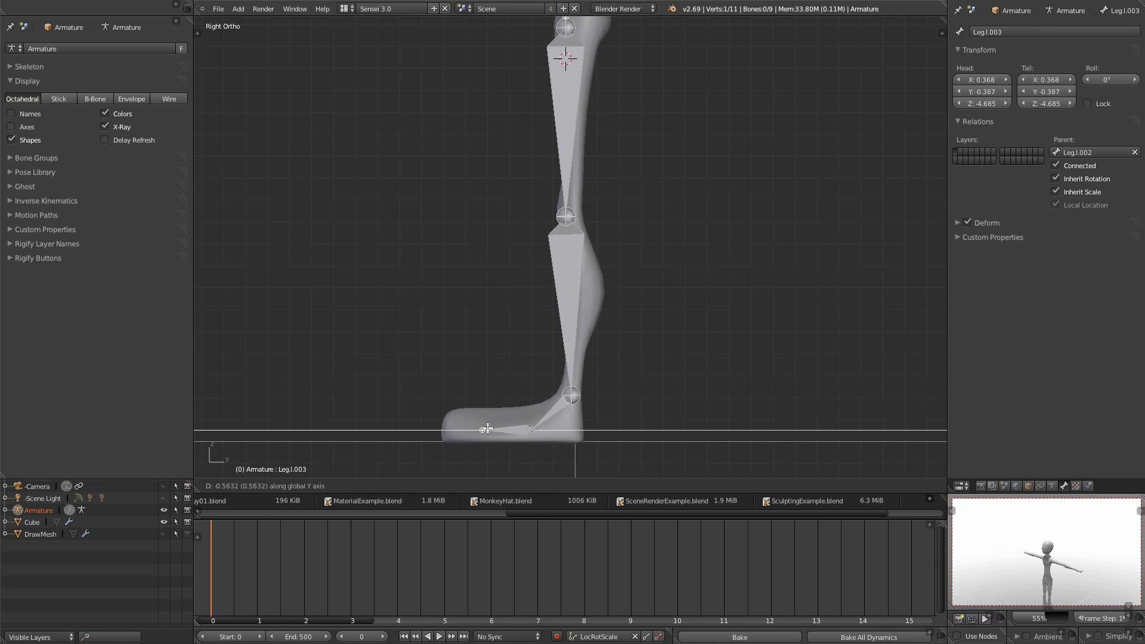
click(485, 431)
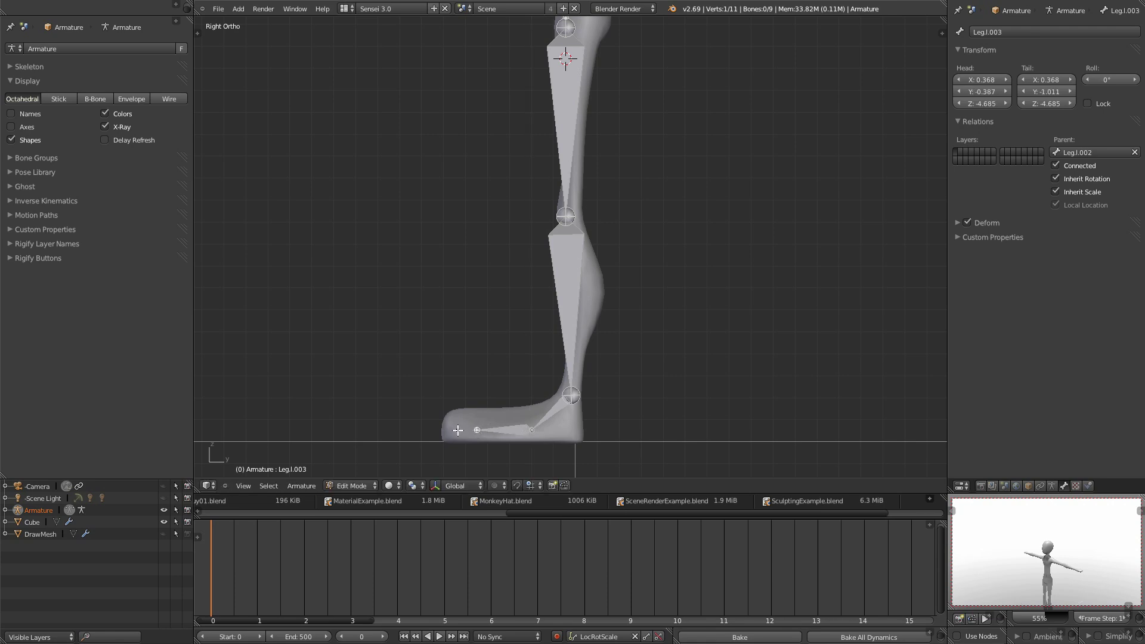
key(e)
key(y)
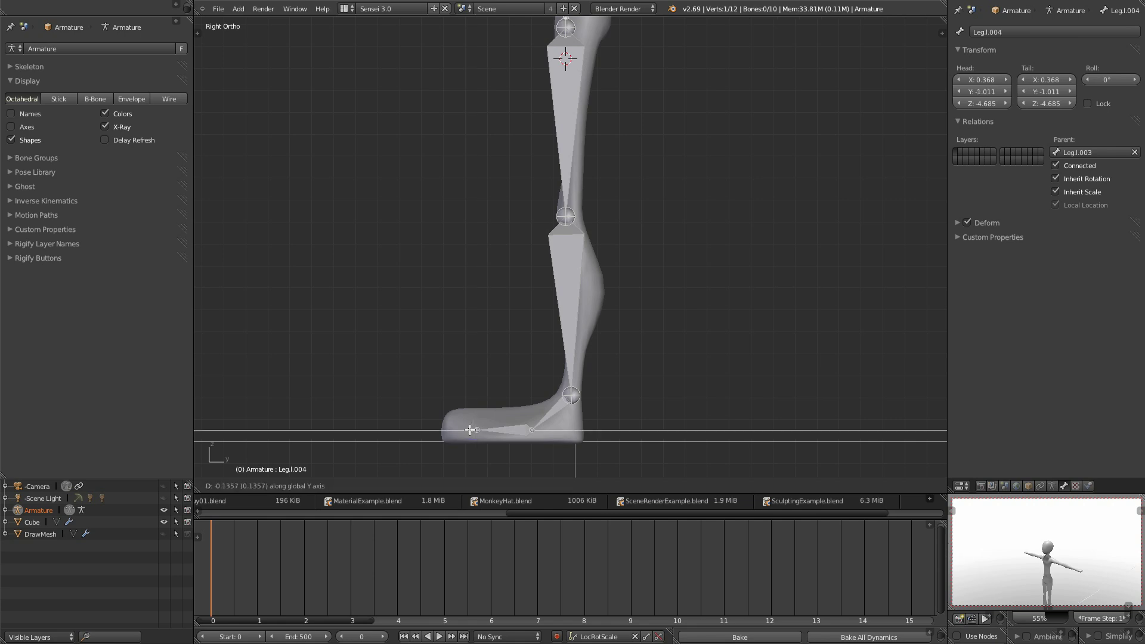
click(442, 434)
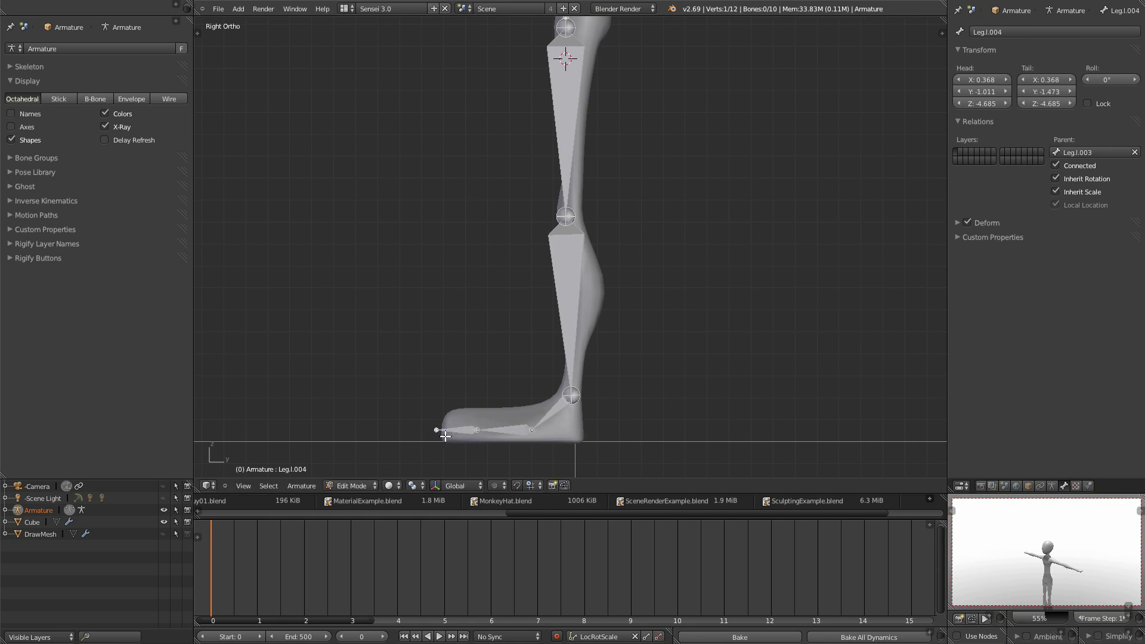
Examine the leg chain from several angles by selecting the thigh, shin and foot bones one by one to check their names.
middle_drag(521, 450, 612, 195)
right_click(586, 177)
mouse_move(607, 261)
middle_down()
mouse_move(657, 279)
mouse_move(617, 264)
middle_up()
right_click(602, 288)
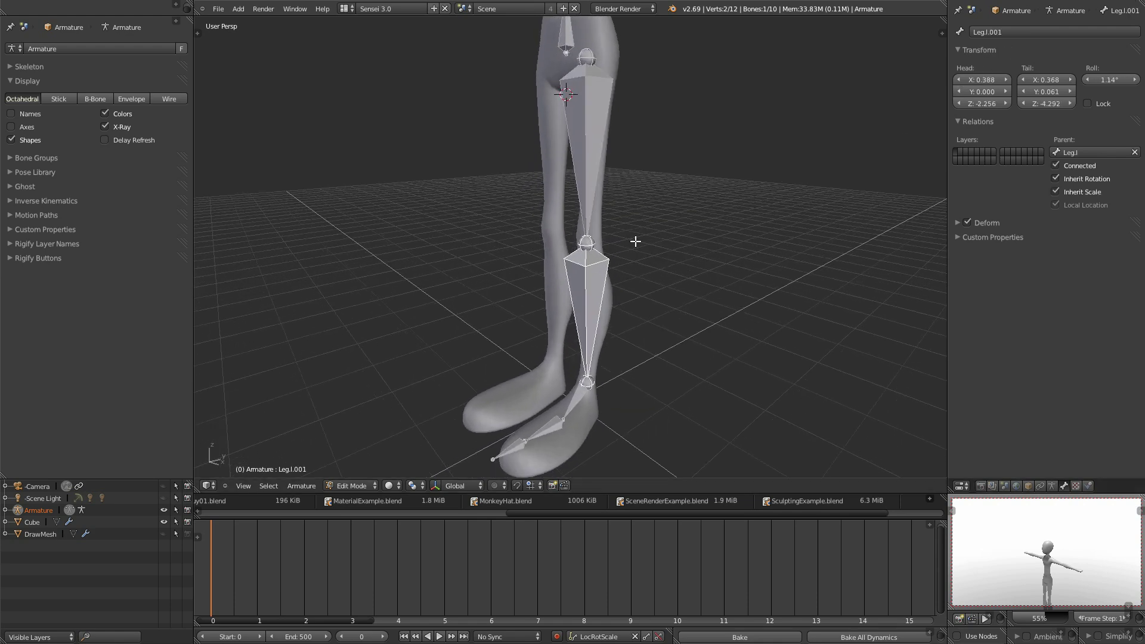
shift+middle_drag(595, 360, 619, 341)
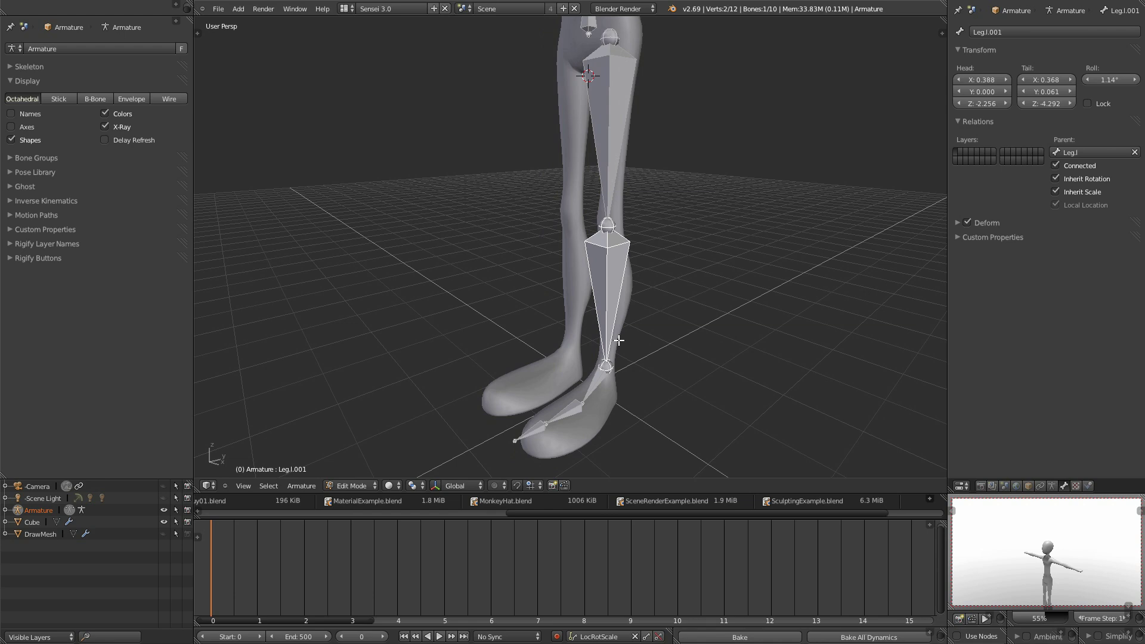
right_click(619, 109)
right_click(605, 281)
right_click(595, 385)
right_click(571, 407)
right_click(541, 429)
shift+middle_drag(596, 223, 616, 206)
middle_drag(584, 399, 560, 320)
right_click(649, 157)
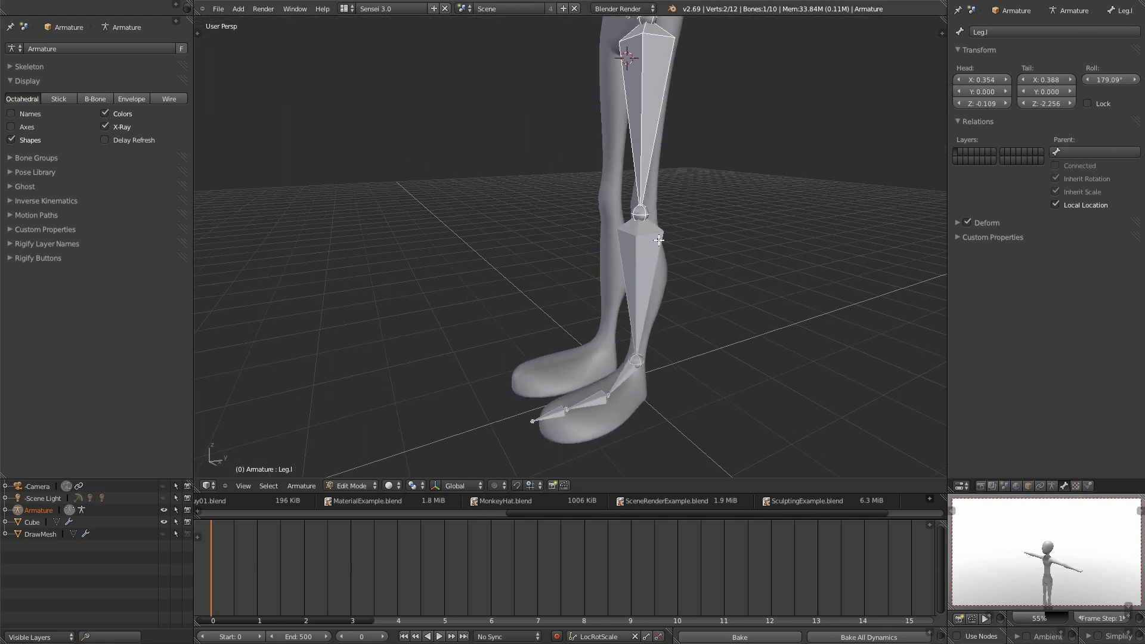
right_click(659, 241)
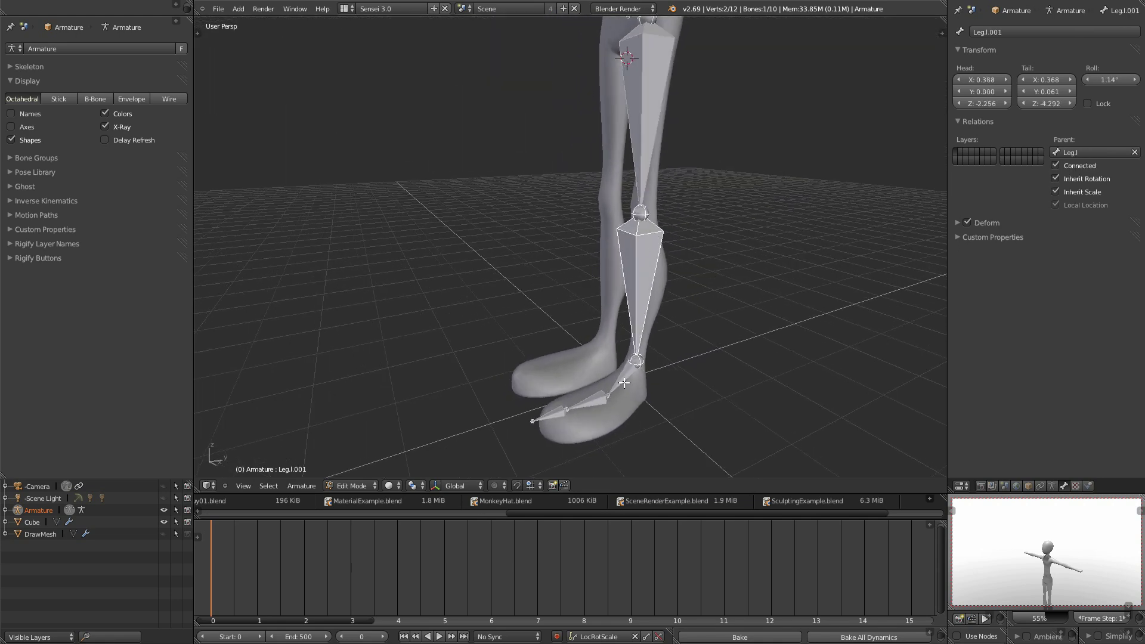
right_click(548, 416)
middle_drag(547, 416, 614, 405)
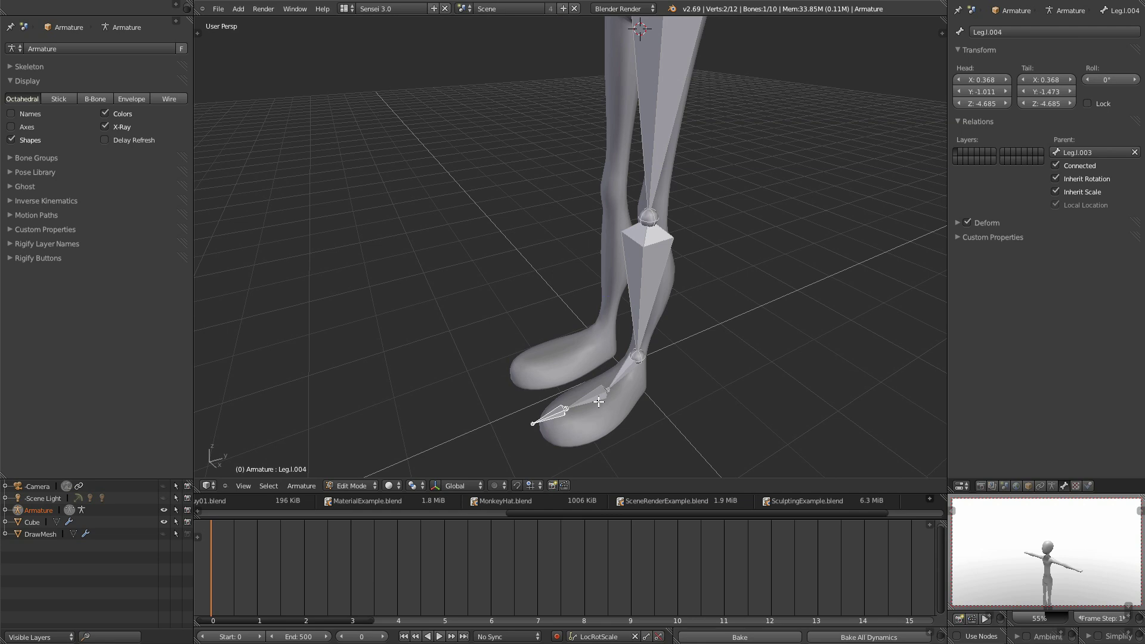
Display the bone names in the viewport, inspect the labels along the leg, and hide the names again.
click(11, 113)
middle_drag(478, 249, 561, 208)
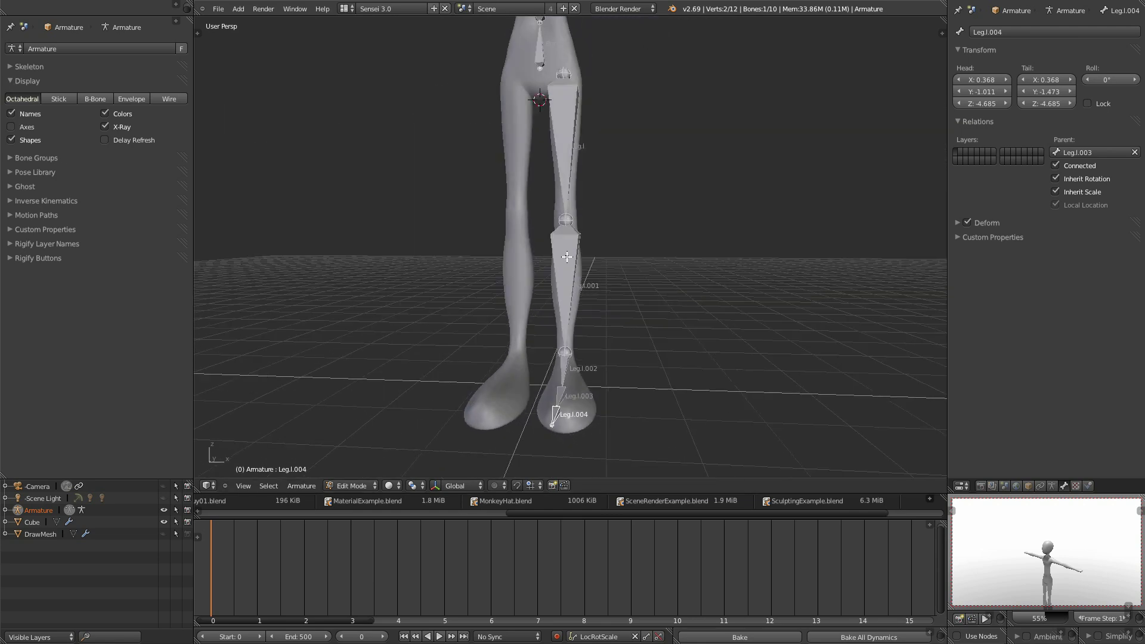
scroll(568, 256, up, 2)
middle_drag(602, 275, 517, 394)
middle_drag(595, 452, 613, 423)
shift+middle_drag(615, 273, 609, 381)
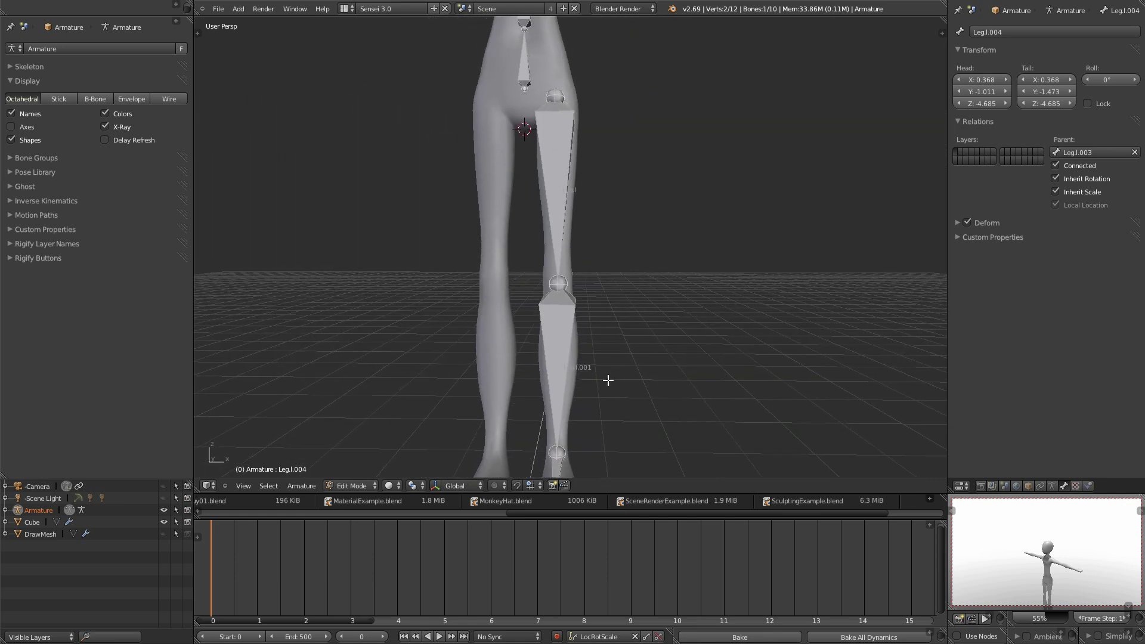
middle_drag(620, 329, 604, 343)
shift+middle_drag(623, 229, 629, 172)
middle_drag(620, 298, 636, 313)
shift+middle_drag(624, 386, 539, 304)
right_click(571, 361)
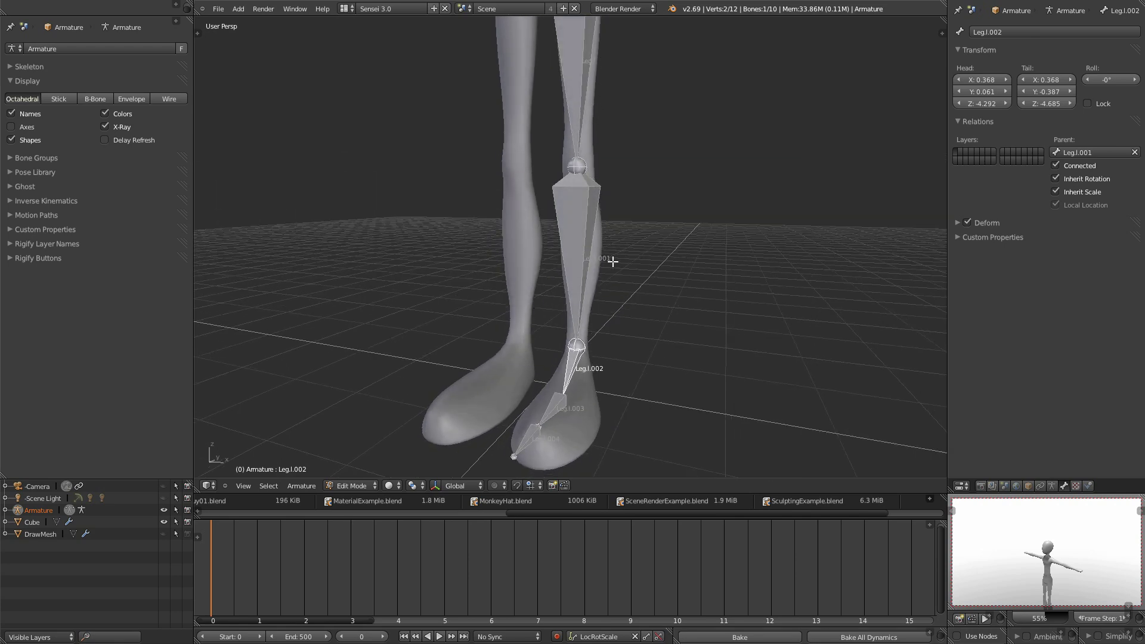
click(13, 114)
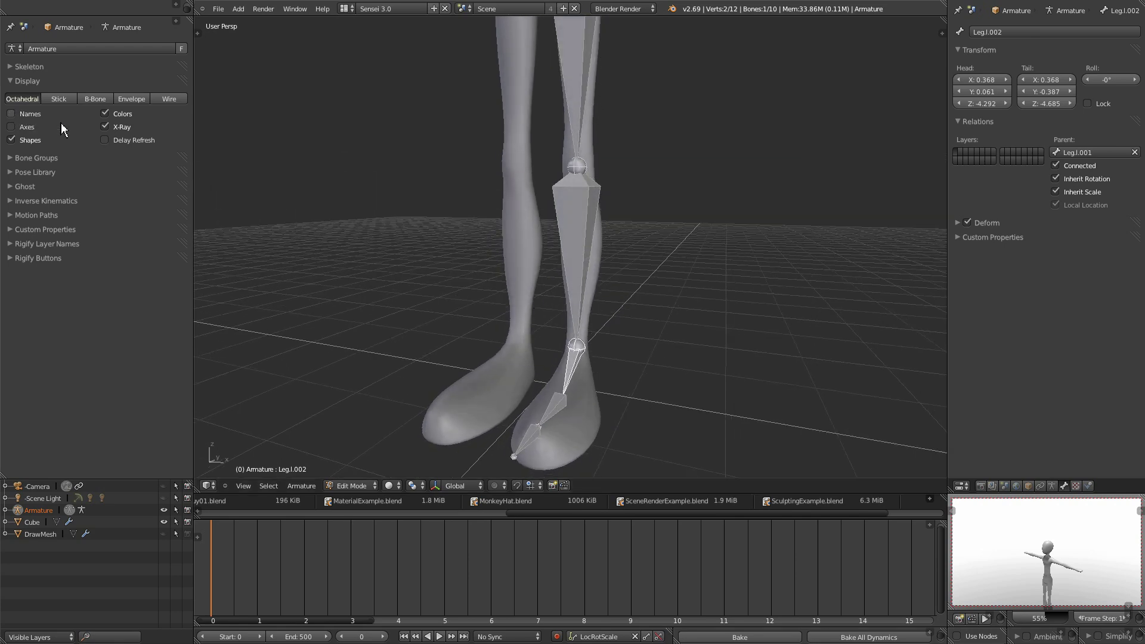
In top view, shift the foot bones' joints and toe tip outward so the chain follows the foot's direction.
scroll(736, 207, down, 2)
shift+middle_drag(596, 123, 671, 218)
middle_drag(722, 292, 748, 282)
key(KP_7)
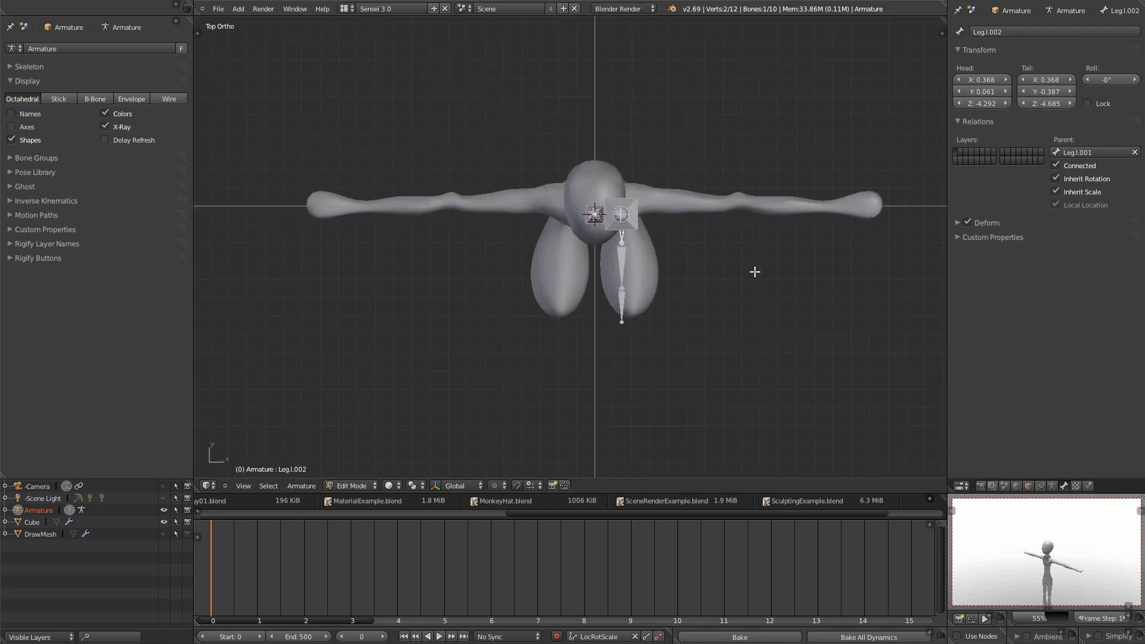
scroll(756, 272, up, 2)
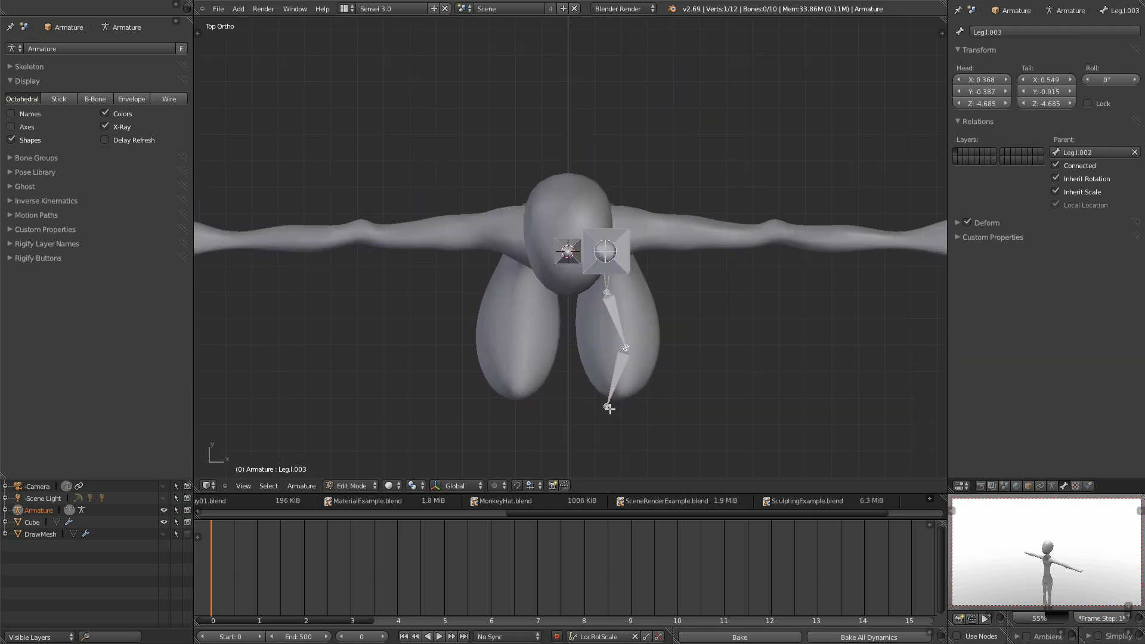
right_click(608, 409)
key(g)
click(625, 402)
right_click(628, 349)
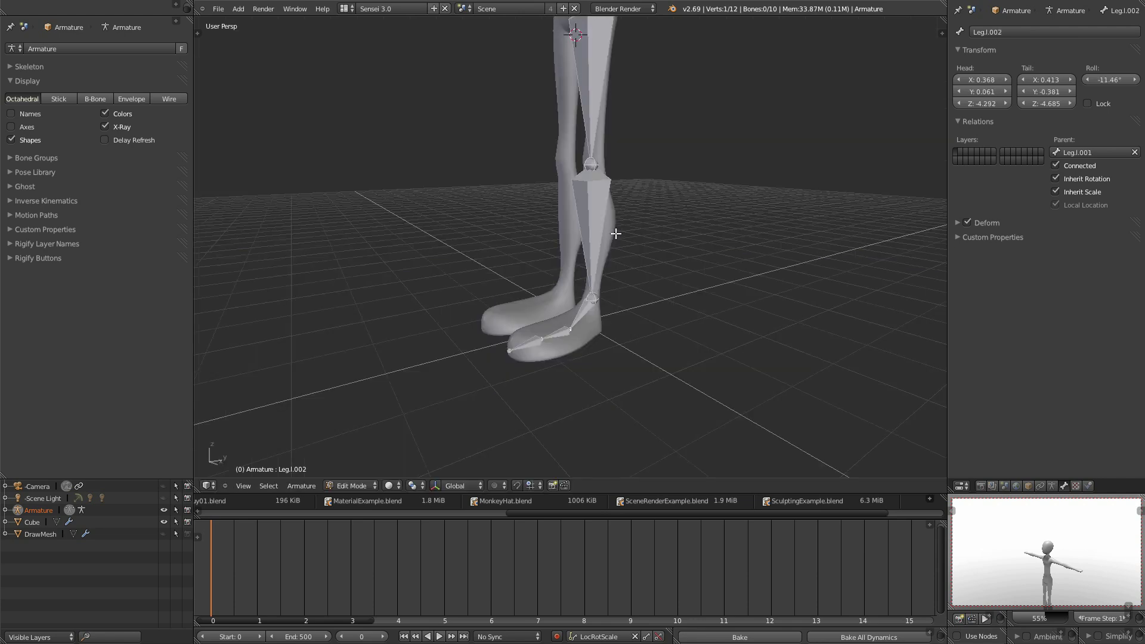
In side view, shift the thigh bone's hip joint back to about Y 0.141 and its knee joint to about Y 0.023.
key(KP_3)
shift+middle_drag(770, 177, 634, 17)
right_click(606, 189)
key(g)
click(619, 185)
shift+middle_drag(634, 476, 634, 475)
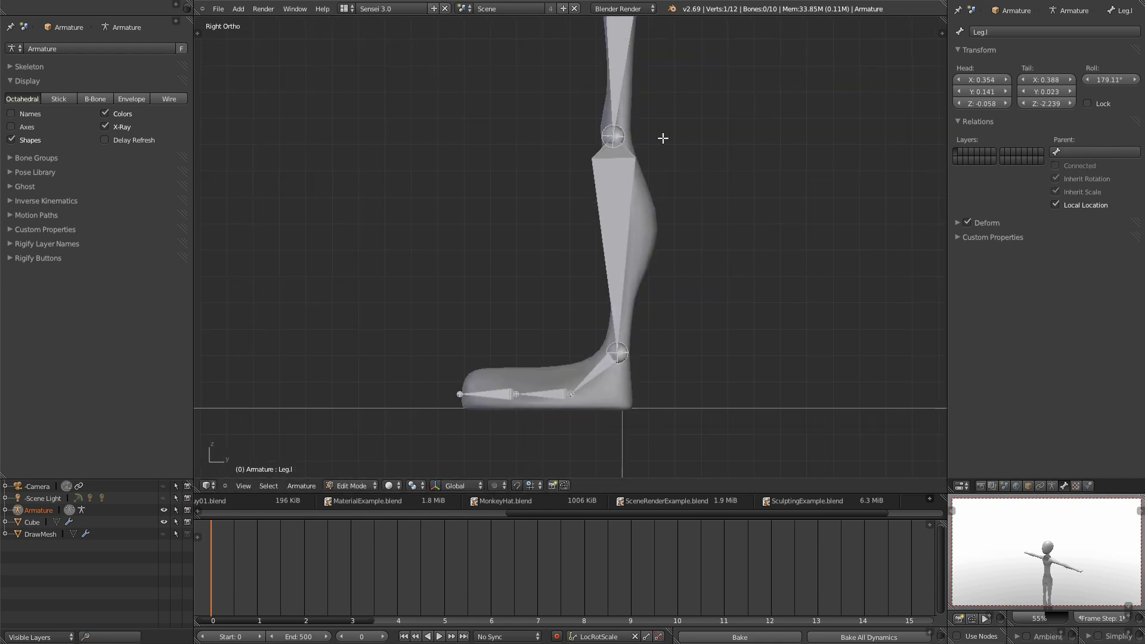
Duplicate the upper spine bone in front view and place the copy beside the head, at about X 0.943.
scroll(663, 138, down, 1)
middle_drag(547, 272, 677, 278)
shift+middle_drag(692, 201, 707, 401)
mouse_move(670, 165)
shift+middle_down()
mouse_move(674, 341)
mouse_move(694, 328)
mouse_move(585, 322)
shift+middle_up()
key(KP_1)
right_click(476, 242)
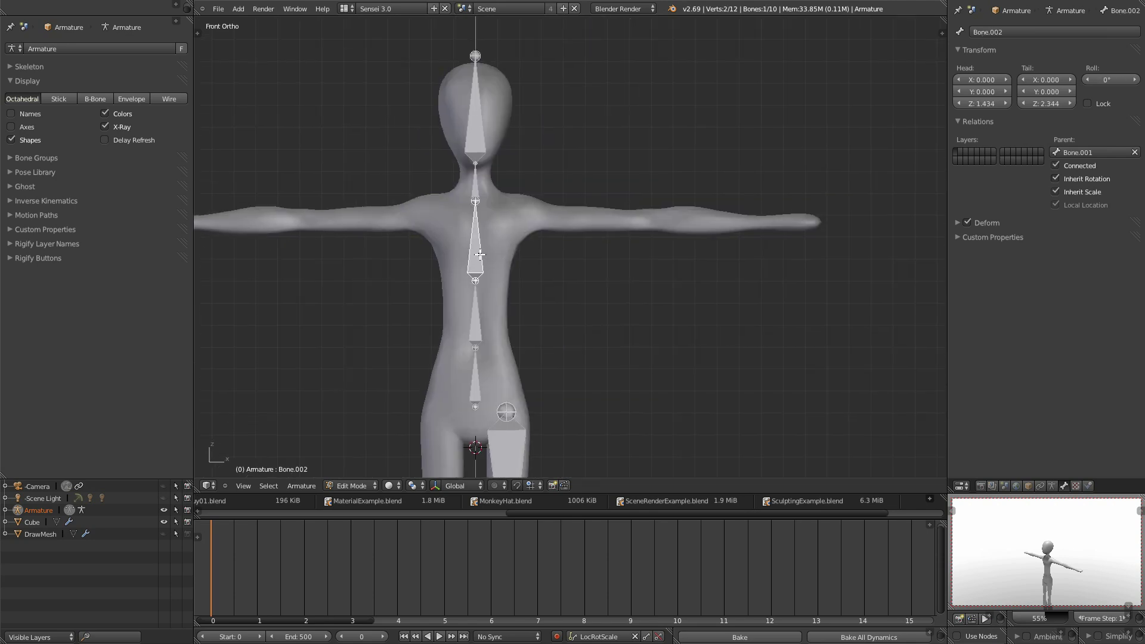
key(shift+d)
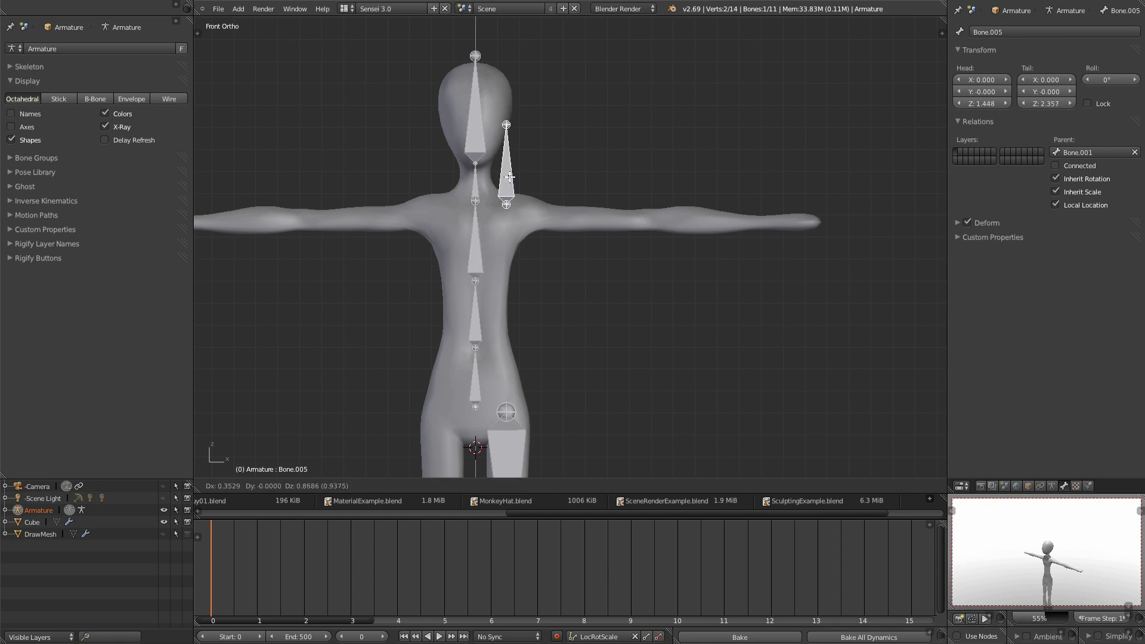
click(560, 133)
scroll(567, 102, up, 1)
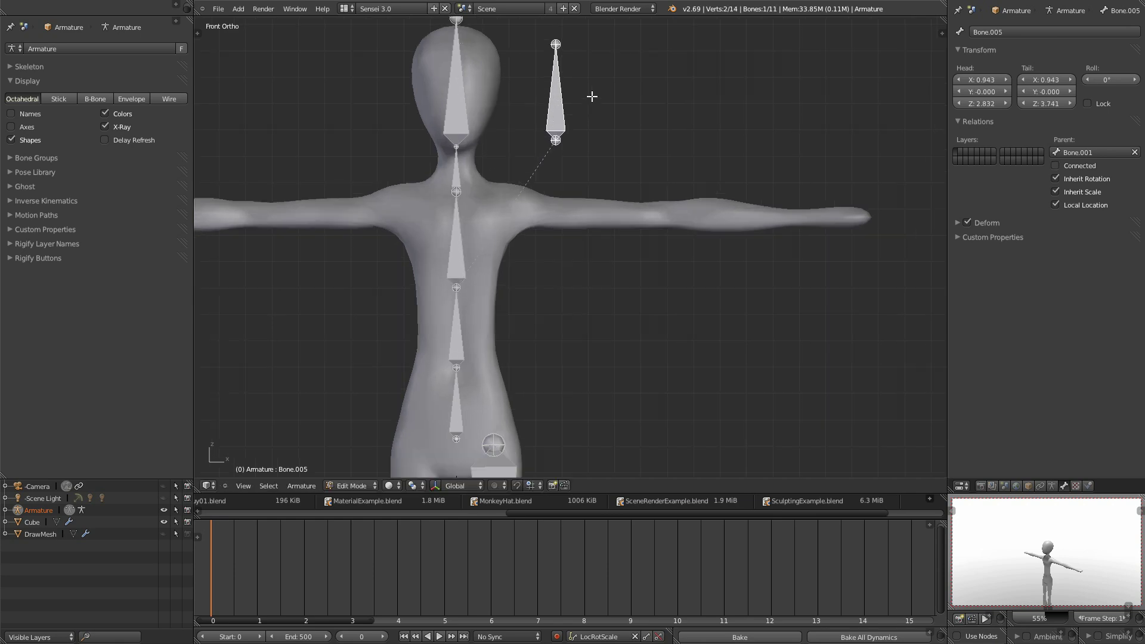
Rotate the copied bone by about 46°, move it to the left side of the chest and shrink it to about half its length.
key(r)
click(617, 135)
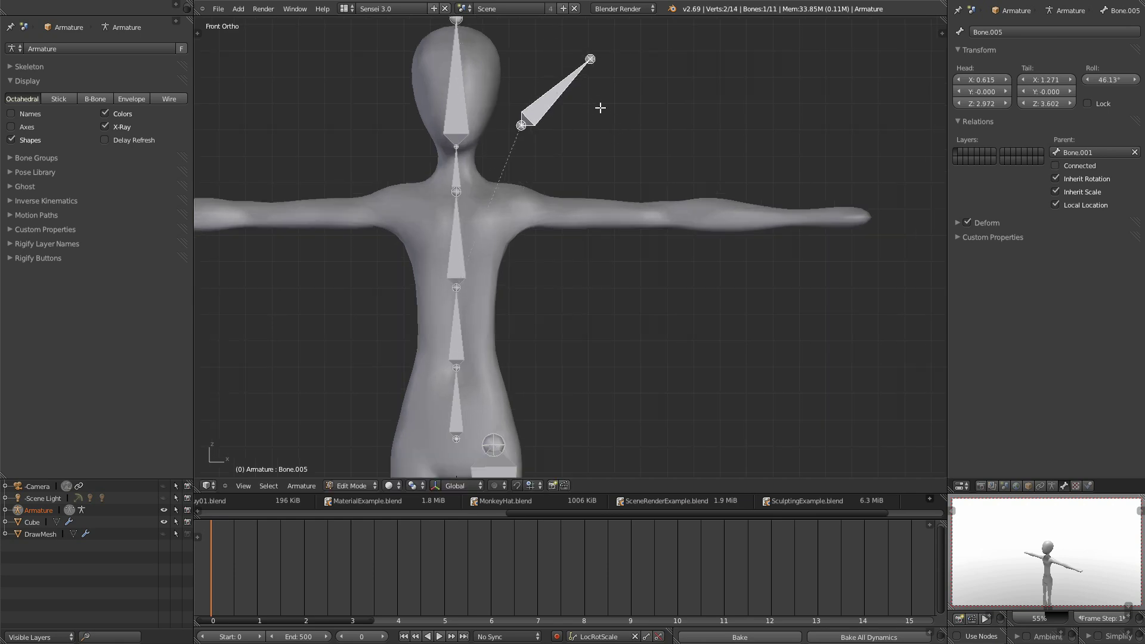
key(g)
click(546, 209)
key(s)
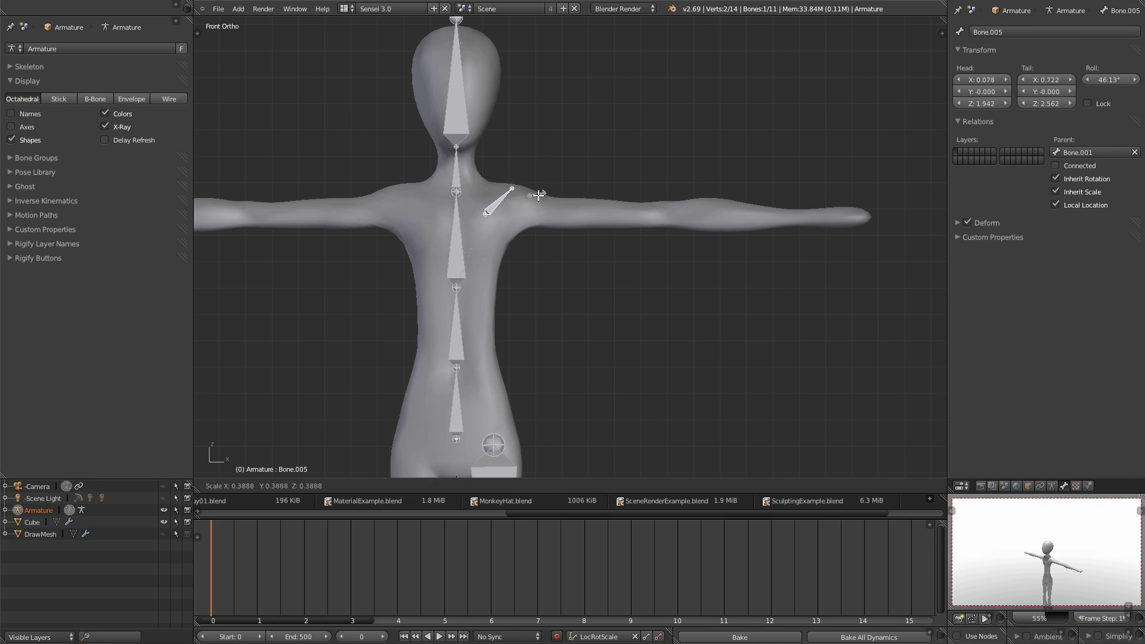
click(549, 199)
key(g)
click(534, 203)
Tilt and shrink the copied bone further and place it as the left collarbone, from about X 0.127, Z 2.049 to X 0.447, Z 2.229.
key(r)
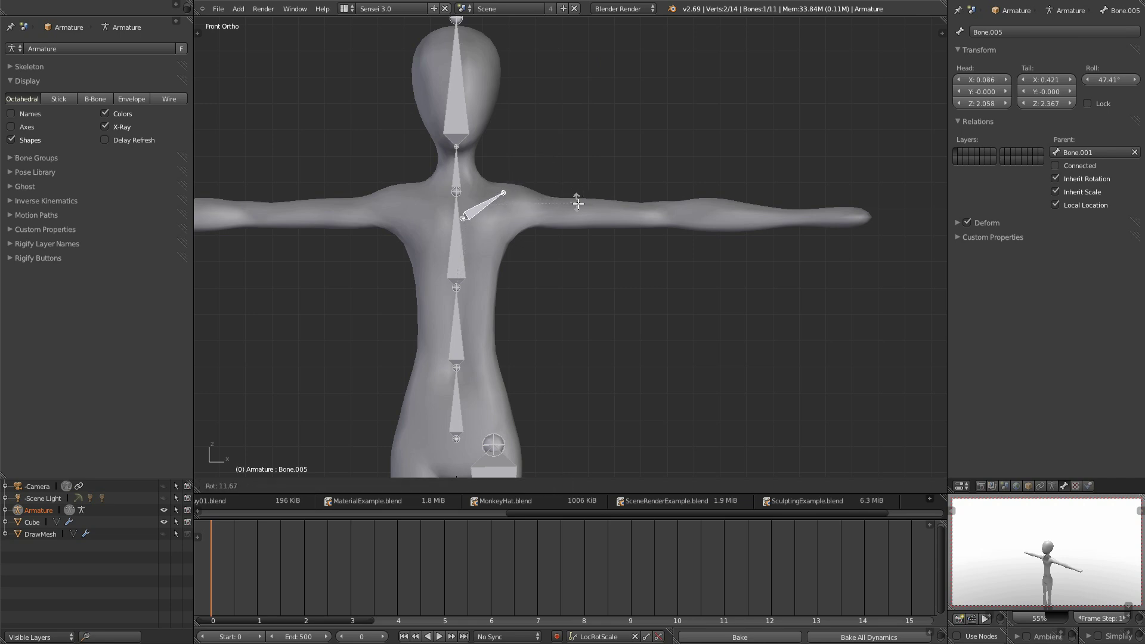
click(580, 210)
key(s)
click(583, 209)
key(g)
click(583, 218)
shift+middle_drag(541, 339, 586, 332)
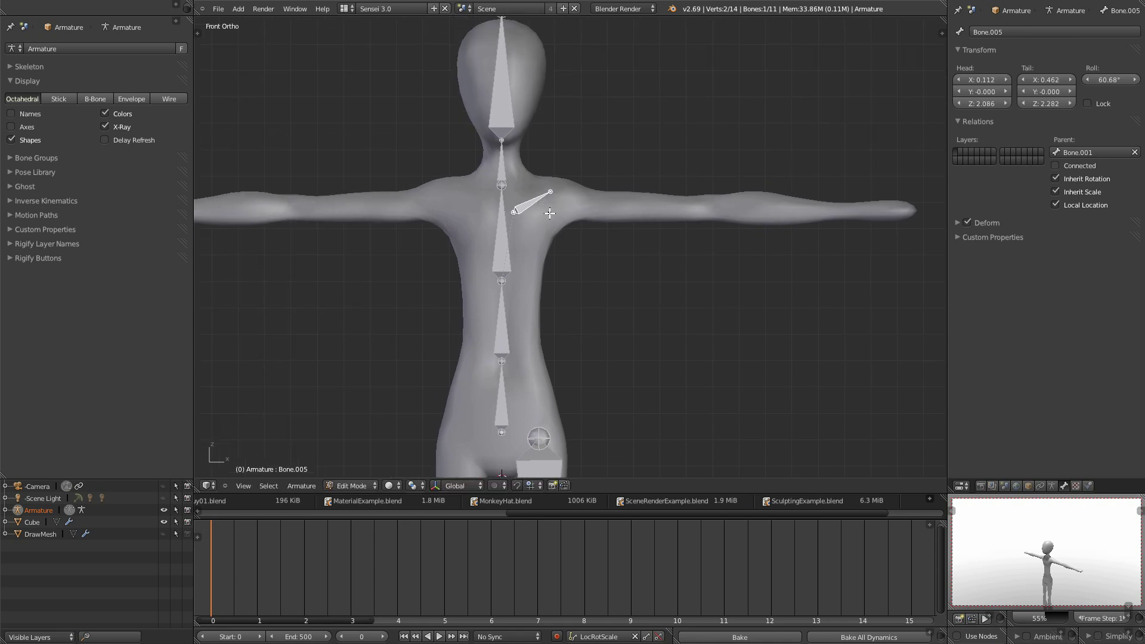
key(s)
click(591, 214)
key(g)
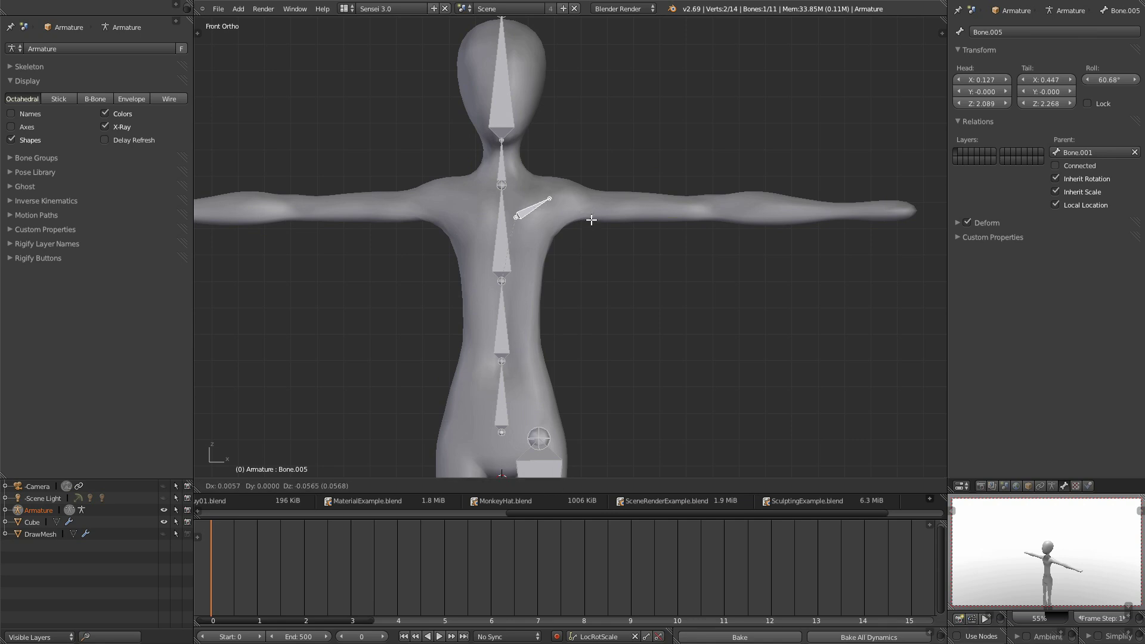
click(591, 219)
Rename the left collarbone bone as arm.l.
shift+middle_drag(590, 247, 508, 234)
shift+middle_drag(525, 310, 534, 172)
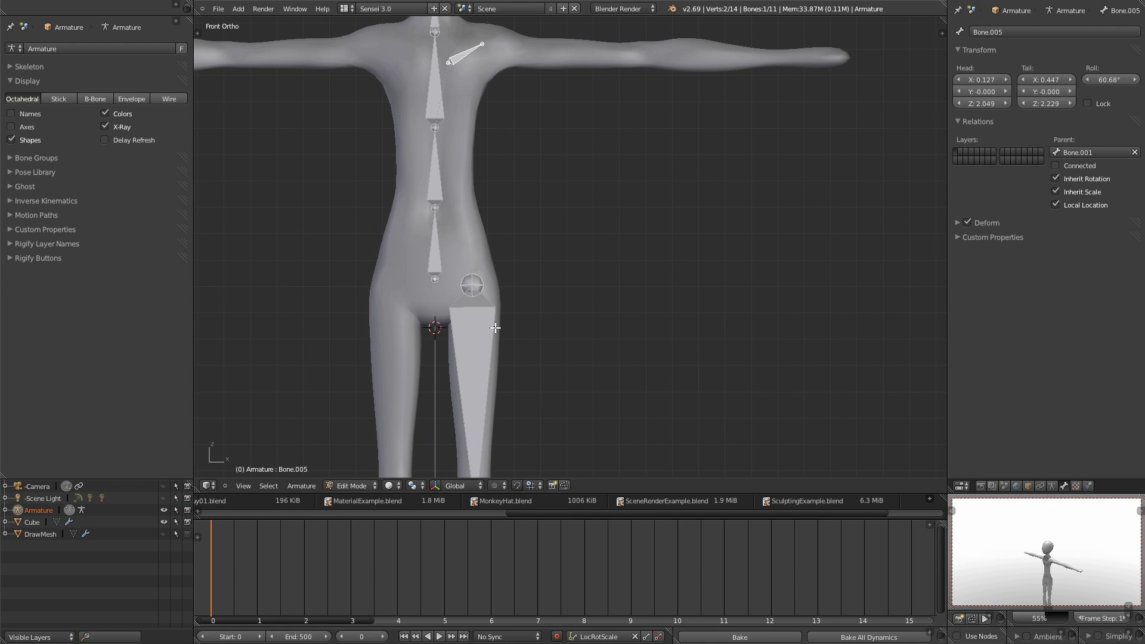
scroll(477, 364, down, 2)
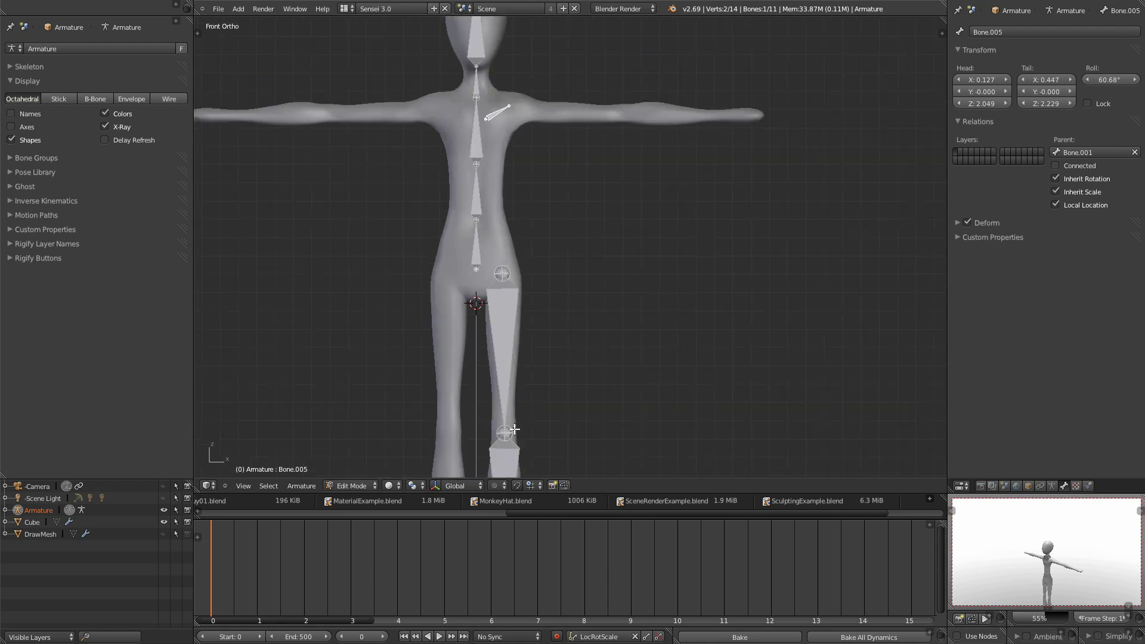
scroll(532, 296, up, 1)
shift+middle_drag(559, 271, 563, 355)
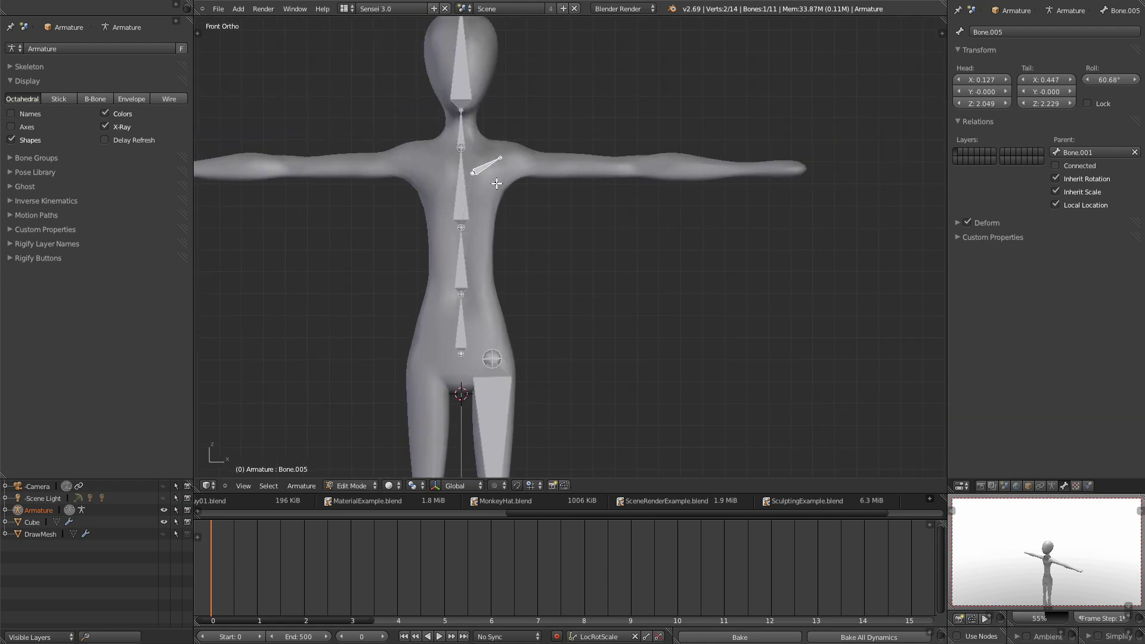
click(1020, 32)
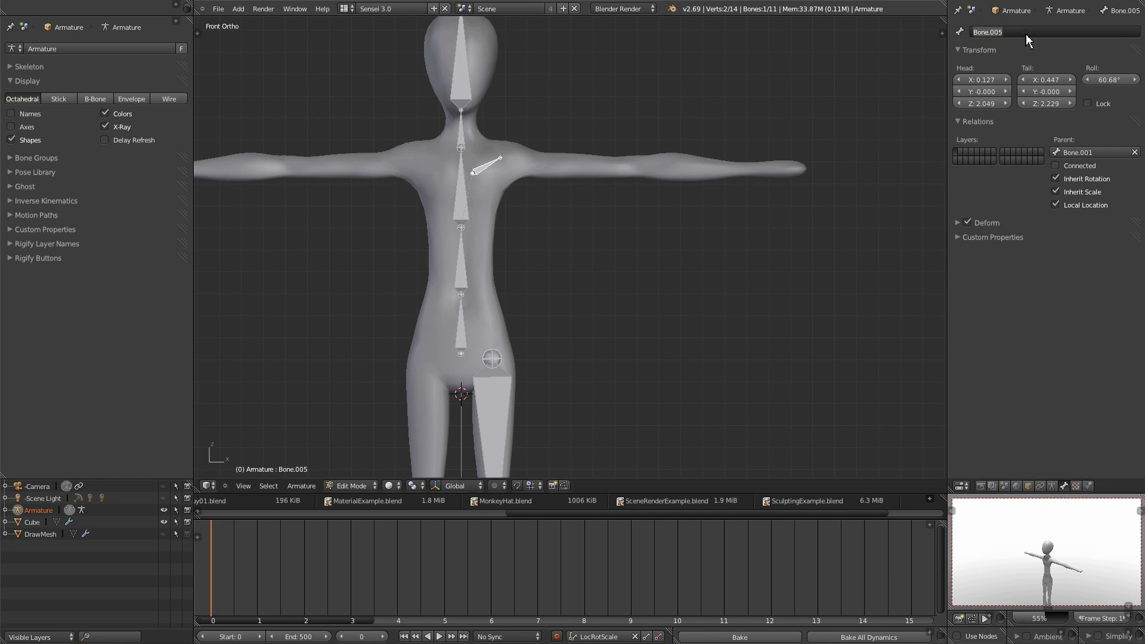
text(arm.l)
key(Return)
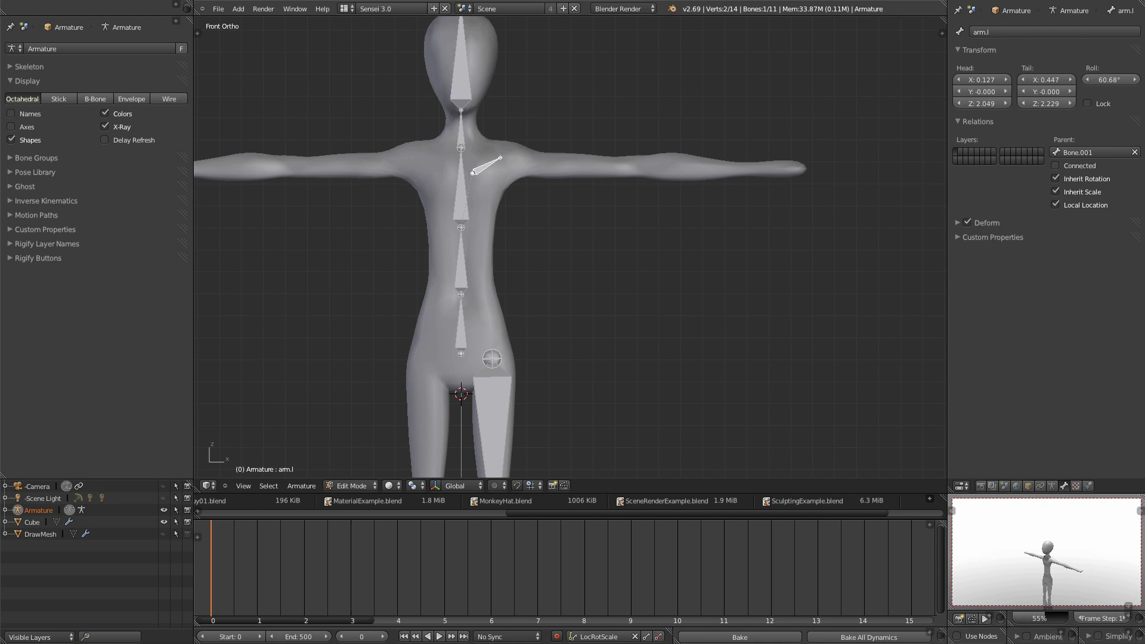
Extrude an upper arm bone from the collarbone's tip to the elbow, about 1.54 in X, and a forearm bone about 1.24 to the wrist.
scroll(647, 351, down, 1)
scroll(646, 351, up, 1)
shift+middle_drag(590, 278, 644, 357)
scroll(623, 336, up, 1)
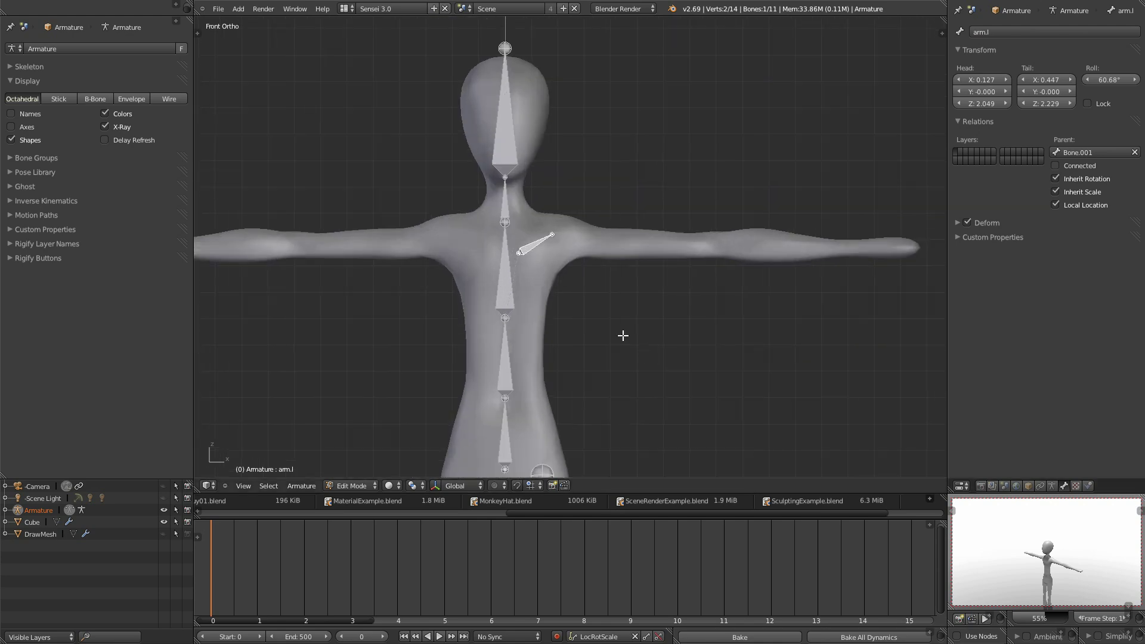
right_click(554, 235)
key(e)
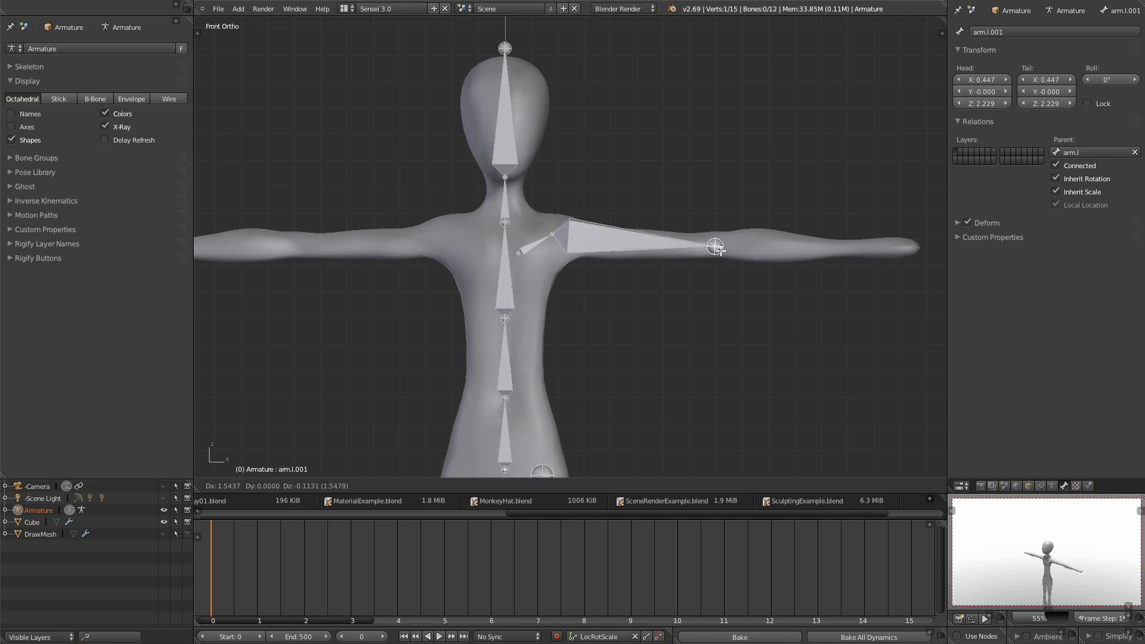
click(715, 248)
key(e)
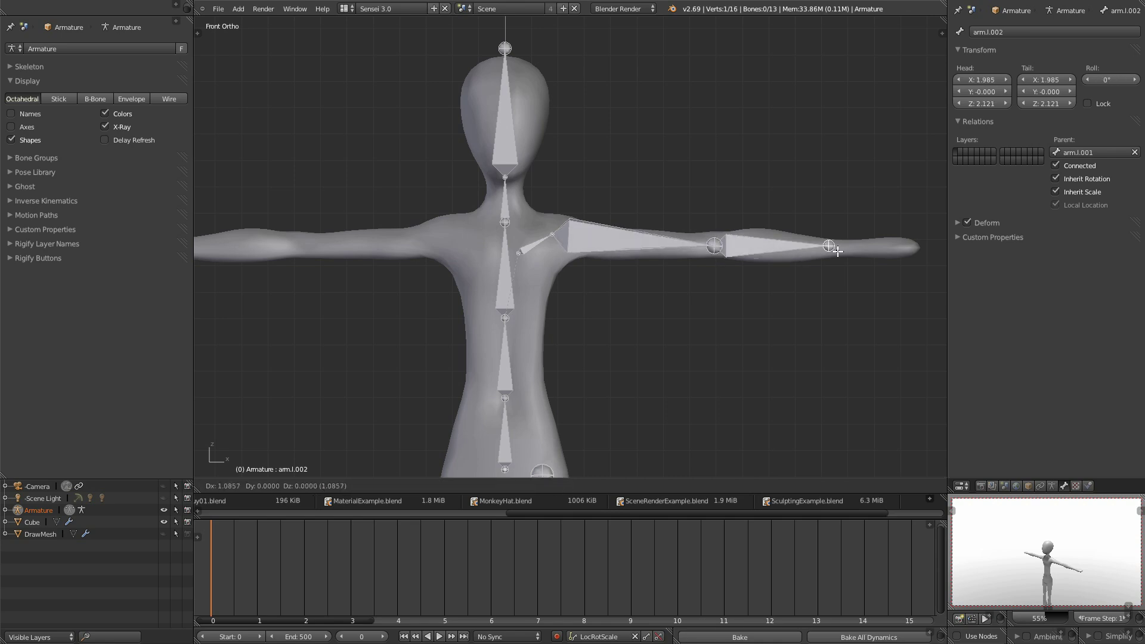
click(851, 253)
Extrude two hand bones from the wrist along X, about 0.39 and 0.37 long, ending just past the fingertips.
key(e)
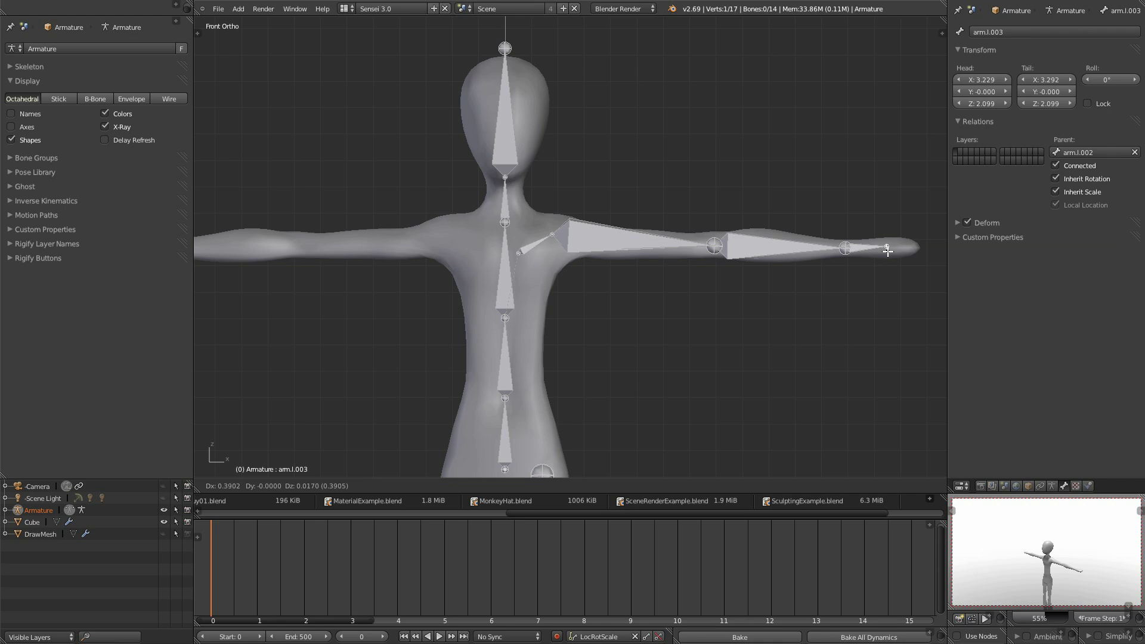
click(888, 251)
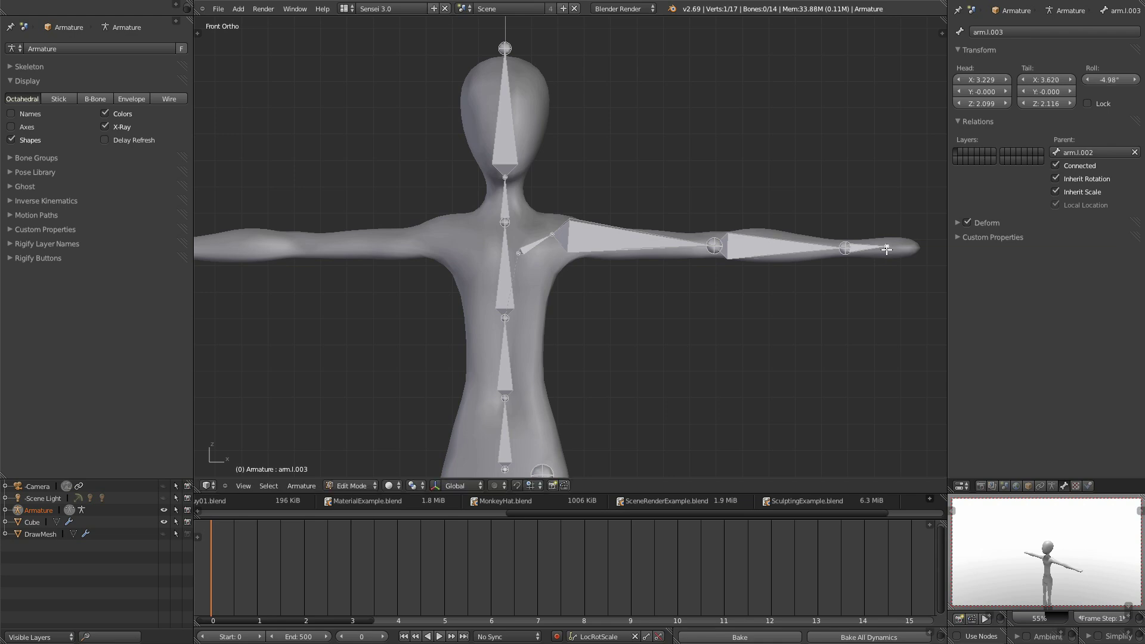
key(e)
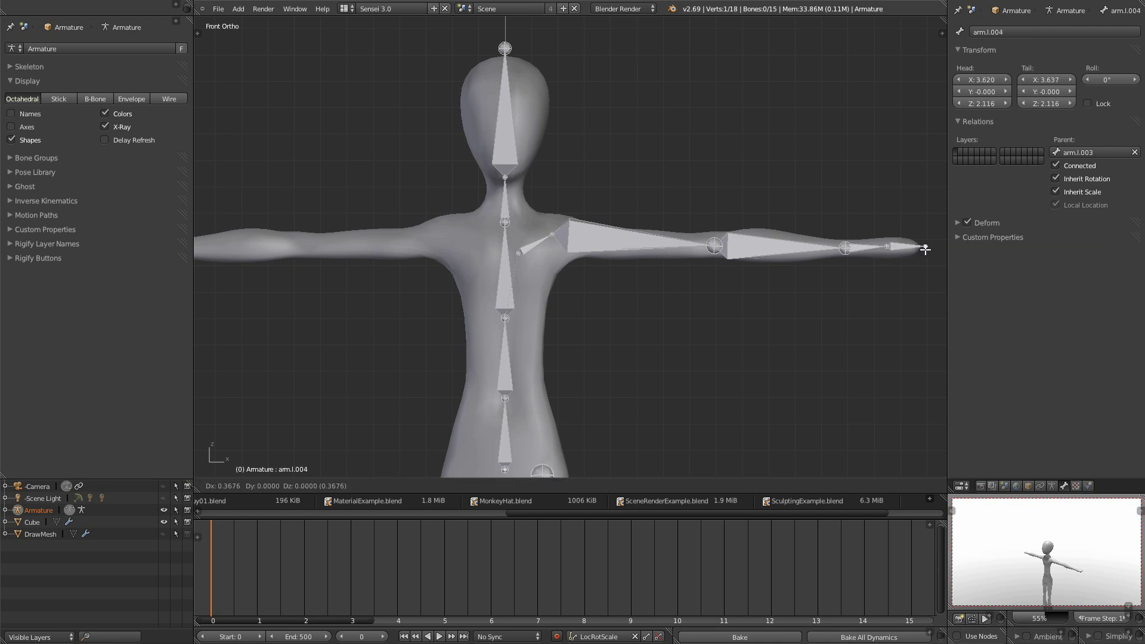
click(926, 249)
In top view, move the shoulder joint back into the arm and shift the elbow joint back to about Y 0.170.
scroll(820, 319, down, 2)
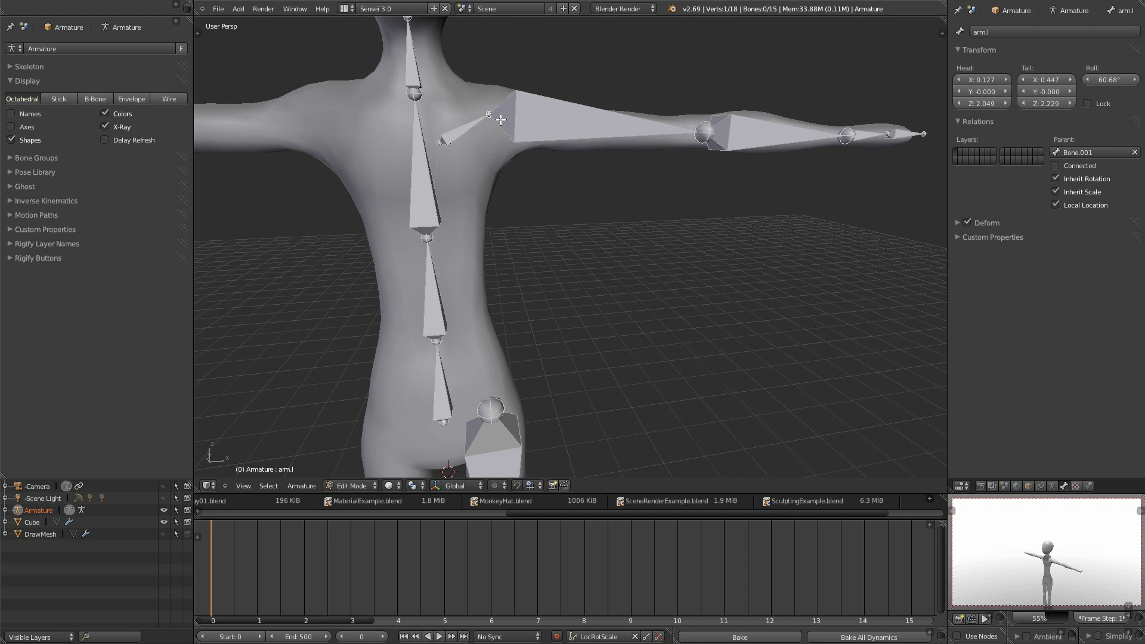
key(KP_7)
key(g)
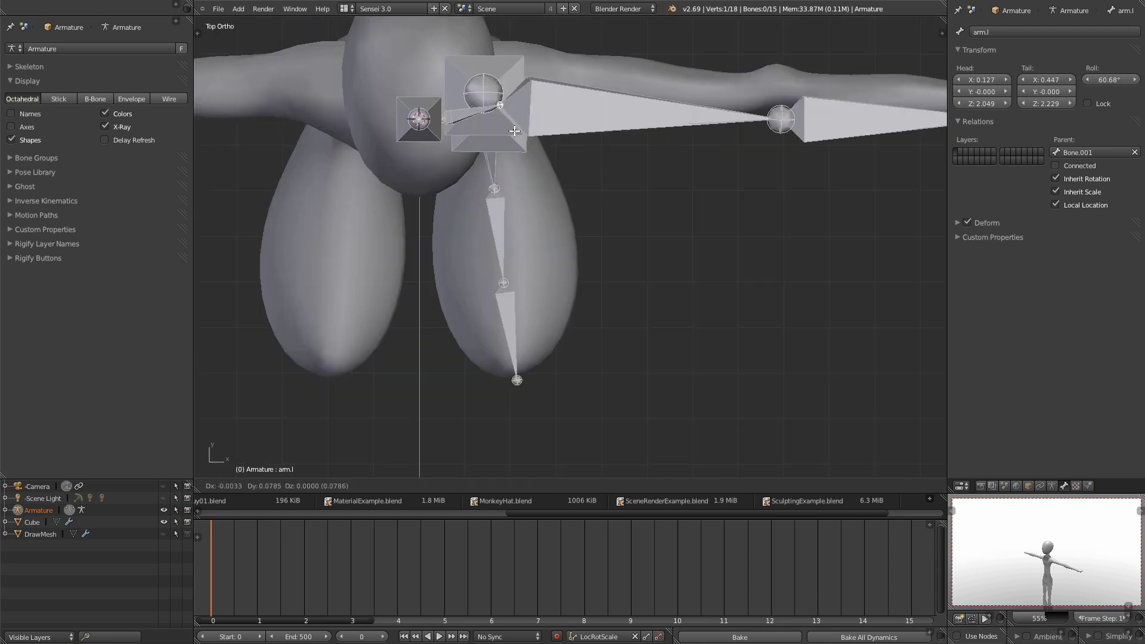
click(510, 122)
shift+middle_drag(796, 151, 623, 249)
right_click(609, 217)
key(g)
click(616, 195)
In top view, shift the left wrist joint back into the arm, to about X 3.265, Y 0.108.
shift+middle_drag(708, 245, 537, 255)
right_click(666, 231)
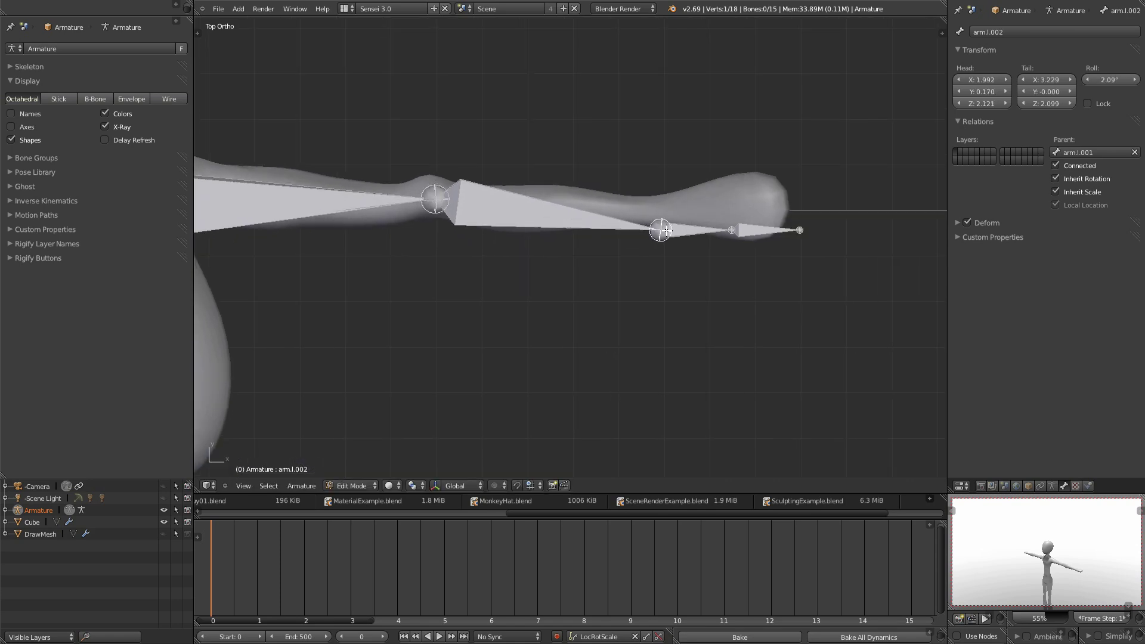
key(g)
click(674, 211)
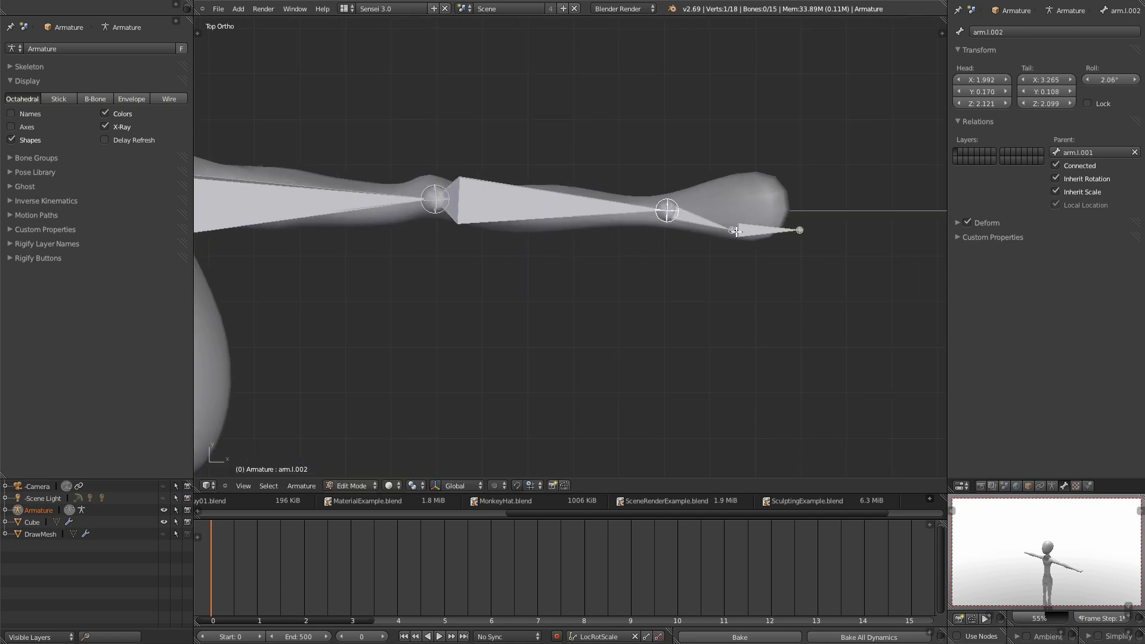
Move the left hand's middle joint and fingertip joint back so both hand bones run through the centre of the hand.
right_click(736, 231)
key(g)
click(732, 209)
right_click(803, 231)
key(g)
click(799, 205)
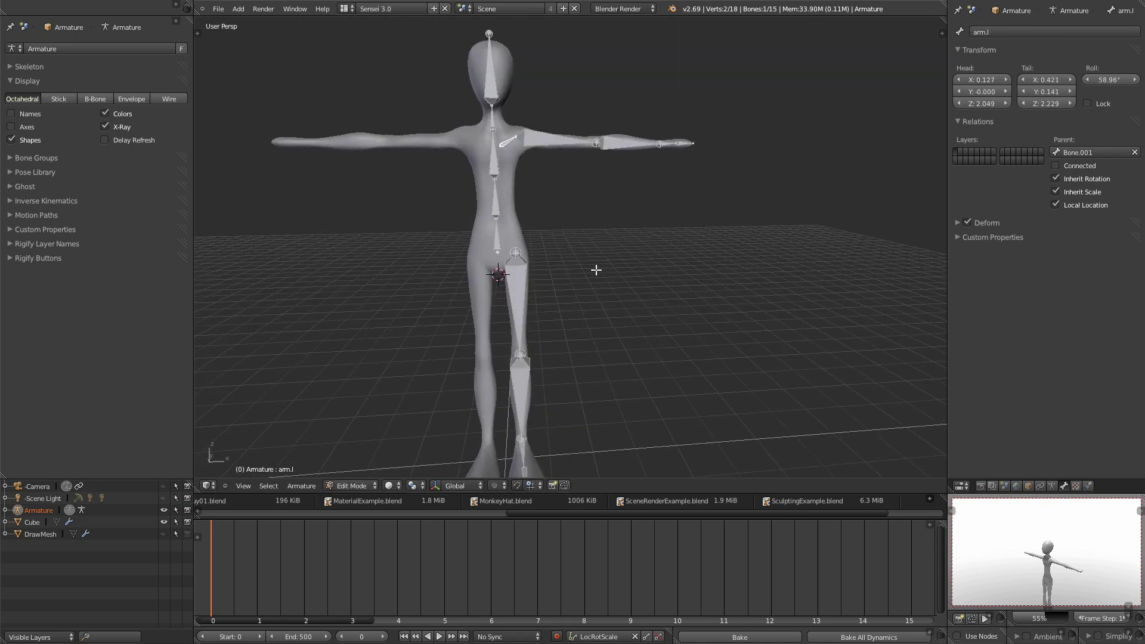
shift+middle_drag(595, 357, 624, 290)
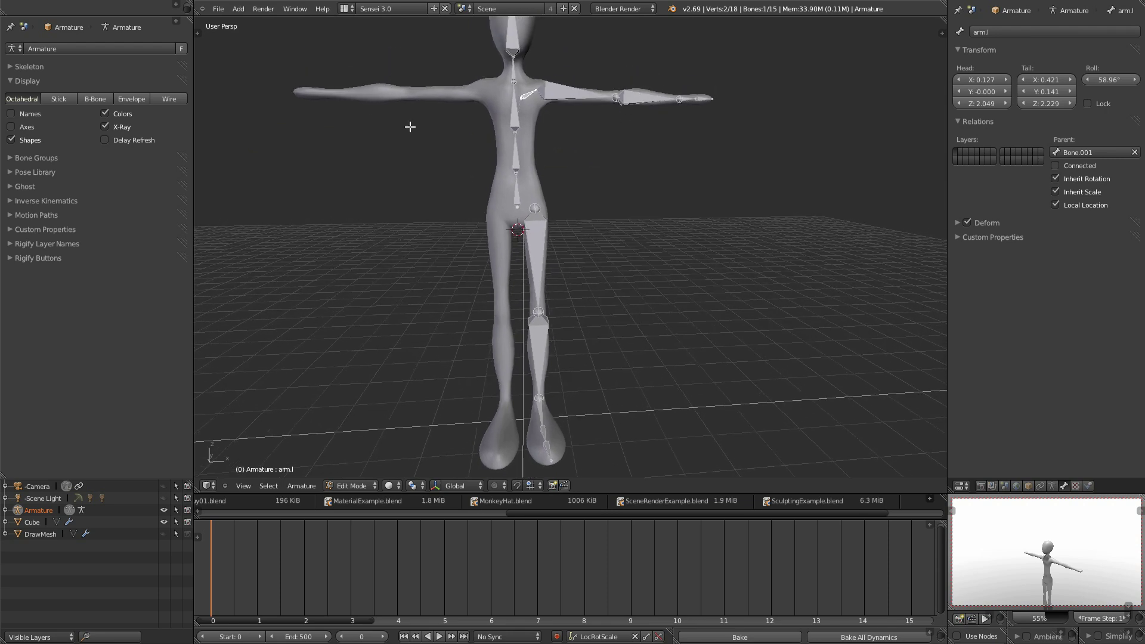
middle_drag(585, 296, 552, 325)
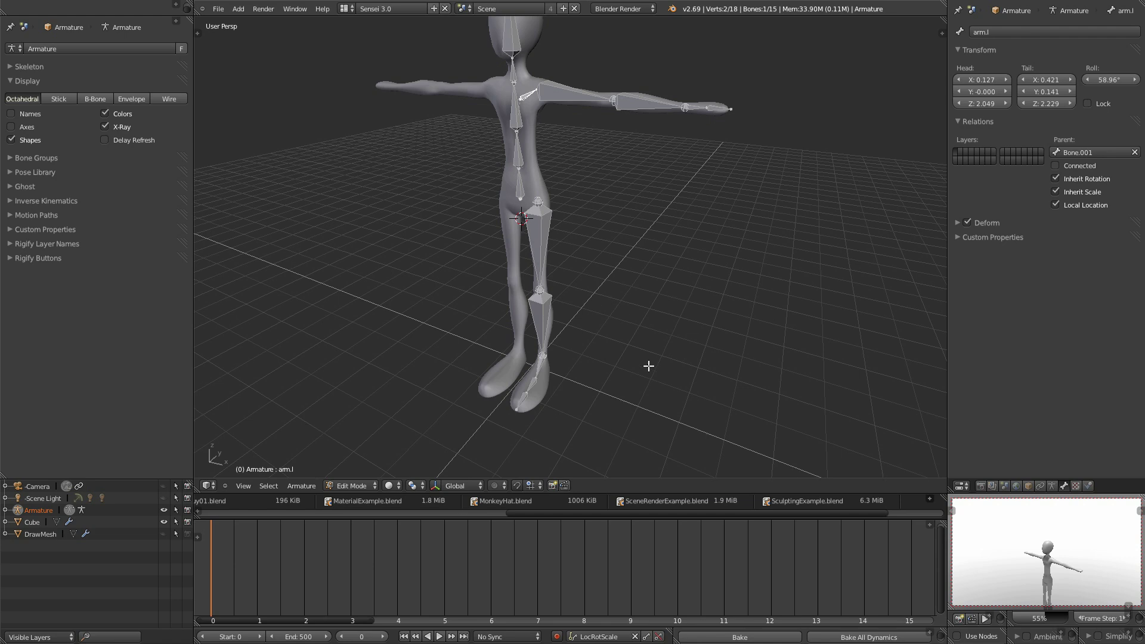
middle_drag(649, 365, 659, 371)
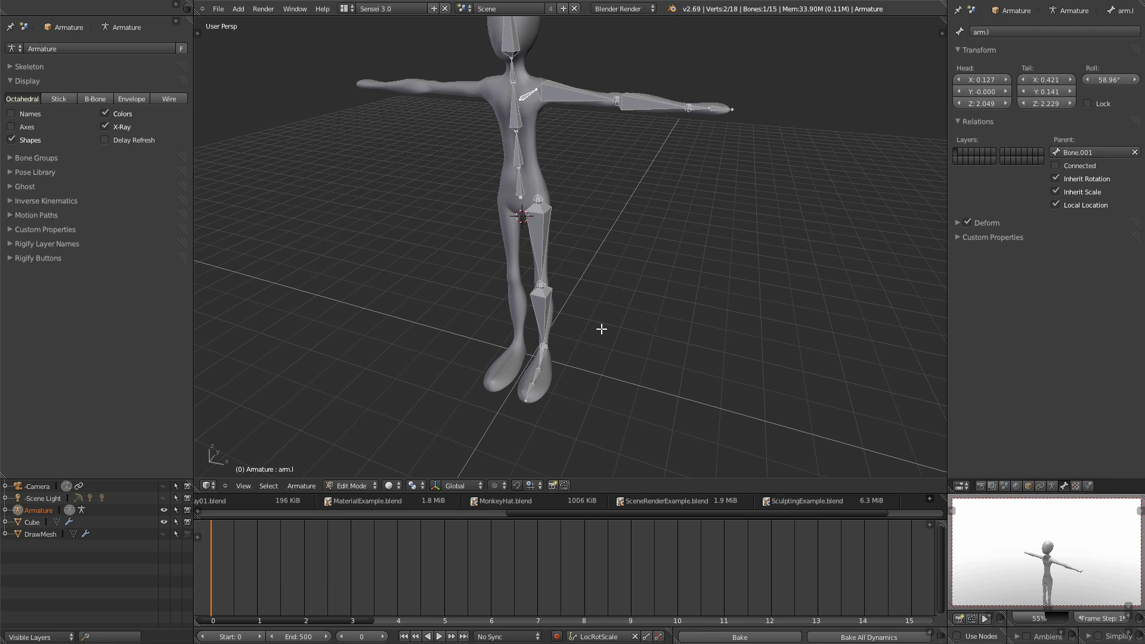
mouse_move(583, 332)
middle_down()
mouse_move(596, 335)
mouse_move(564, 325)
middle_up()
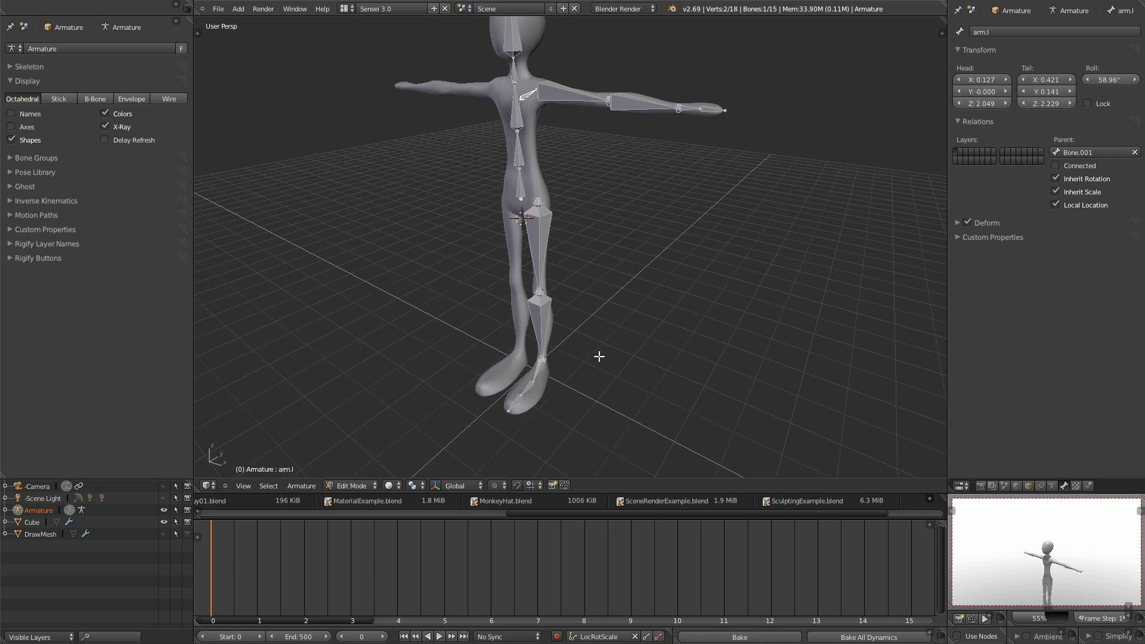
middle_drag(553, 364, 609, 365)
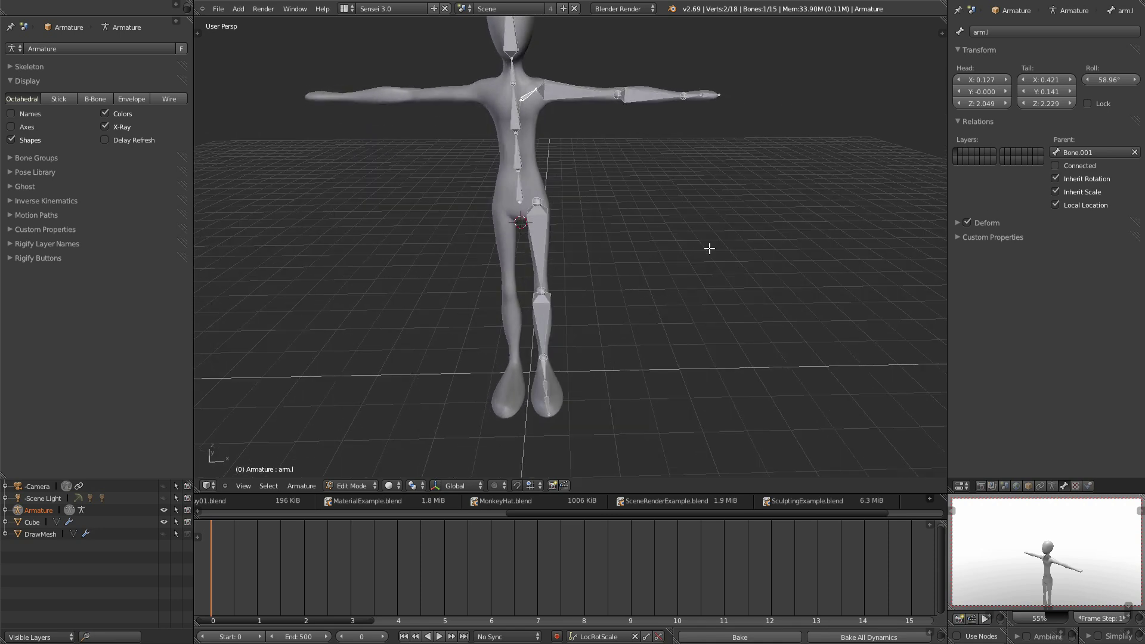
middle_drag(751, 269, 719, 275)
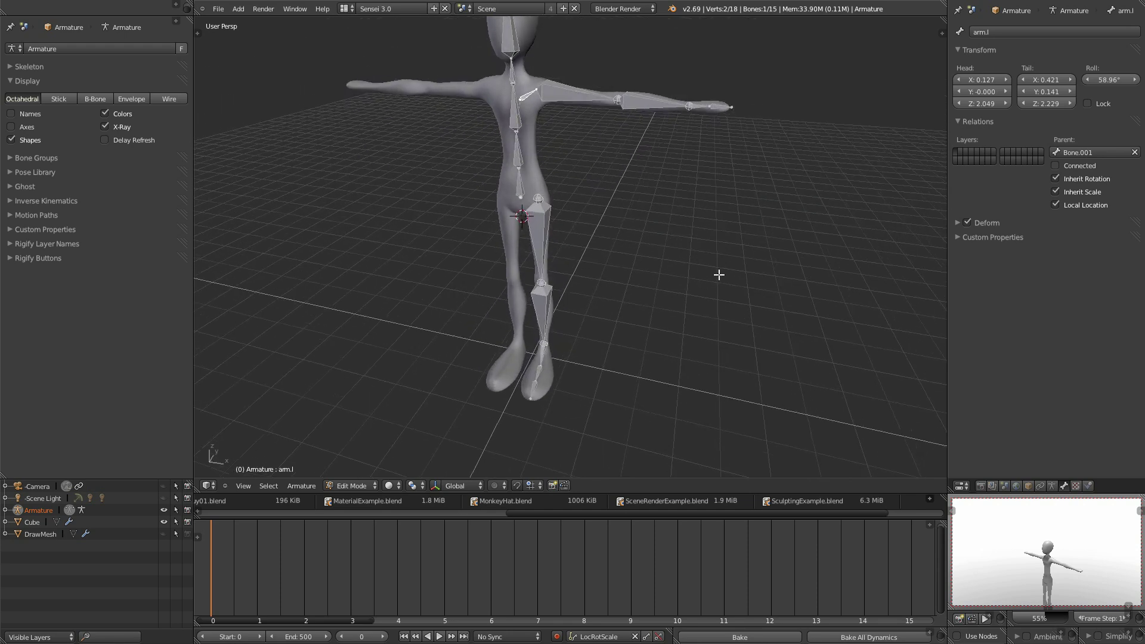
In front view, raise the left collarbone bone and scale it up slightly, with its head at about X 0.132, Z 2.120.
key(KP_1)
scroll(651, 227, up, 3)
shift+middle_drag(610, 133, 667, 355)
scroll(667, 355, up, 3)
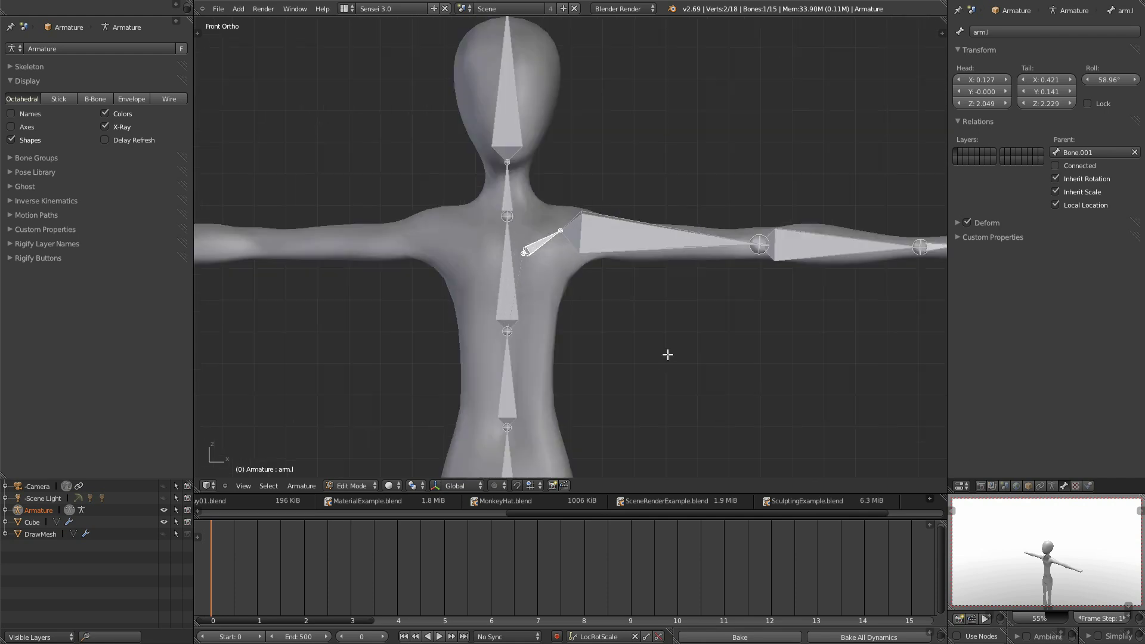
key(g)
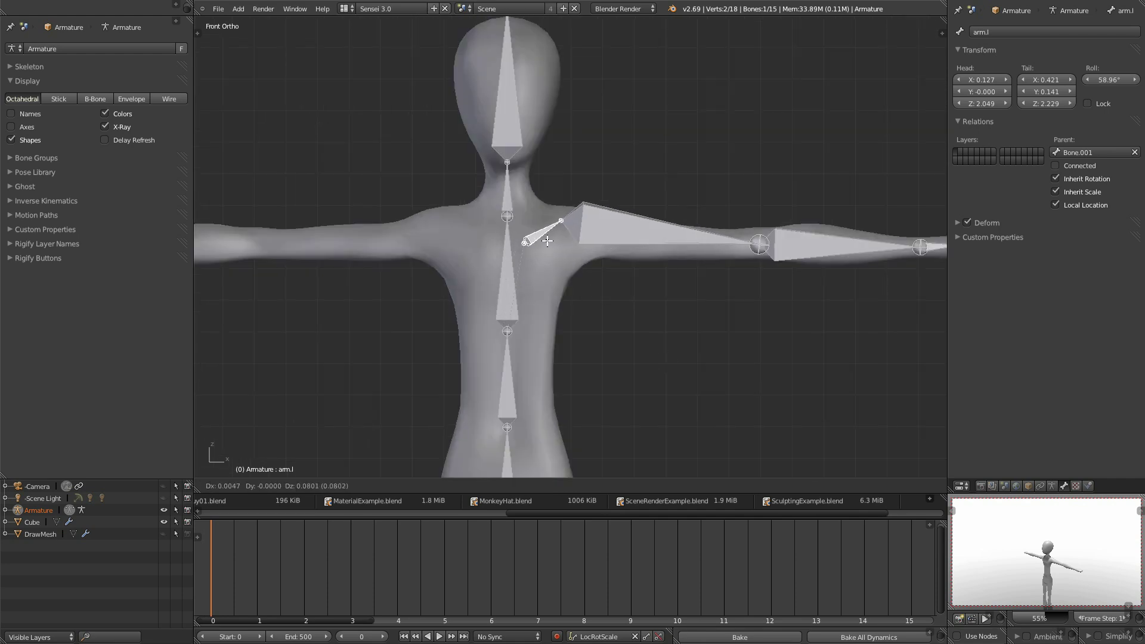
click(545, 239)
key(s)
click(576, 241)
key(g)
click(579, 230)
Lower the left shoulder joint to about X 0.499, Z 2.264, and shift the whole collarbone so its head is at about X 0.126, Z 2.056.
right_click(567, 221)
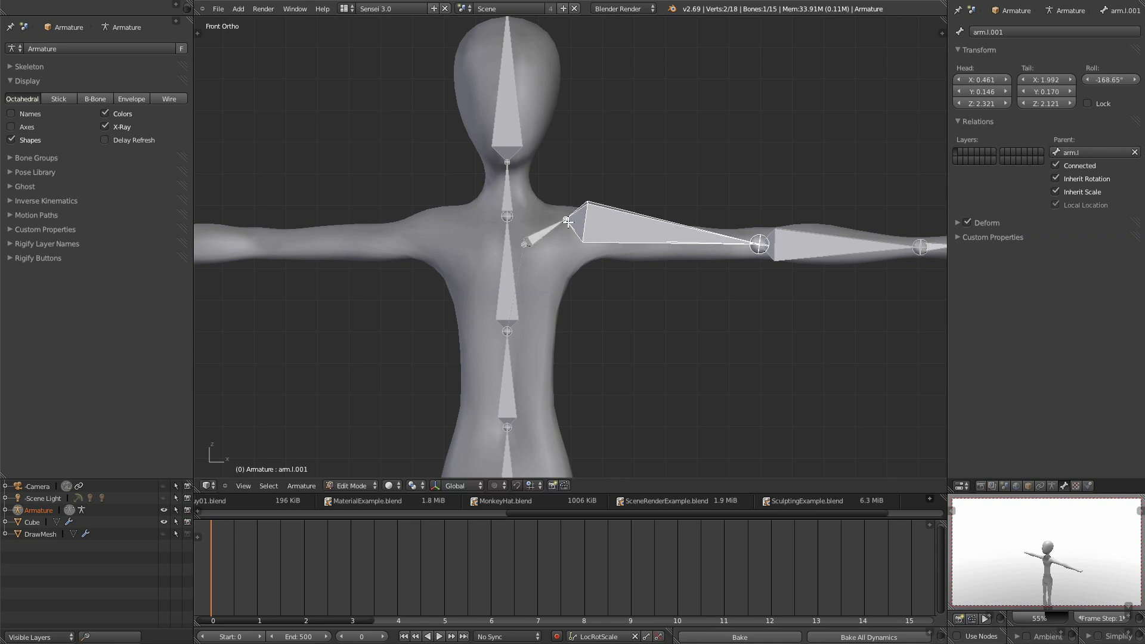
right_click(567, 220)
key(g)
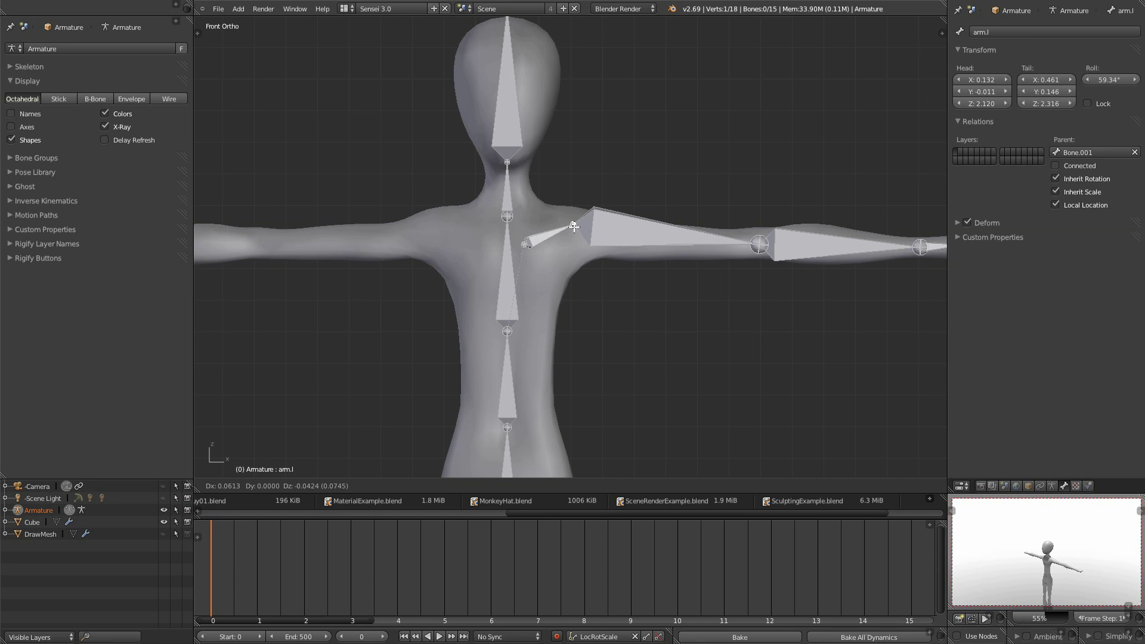
click(571, 228)
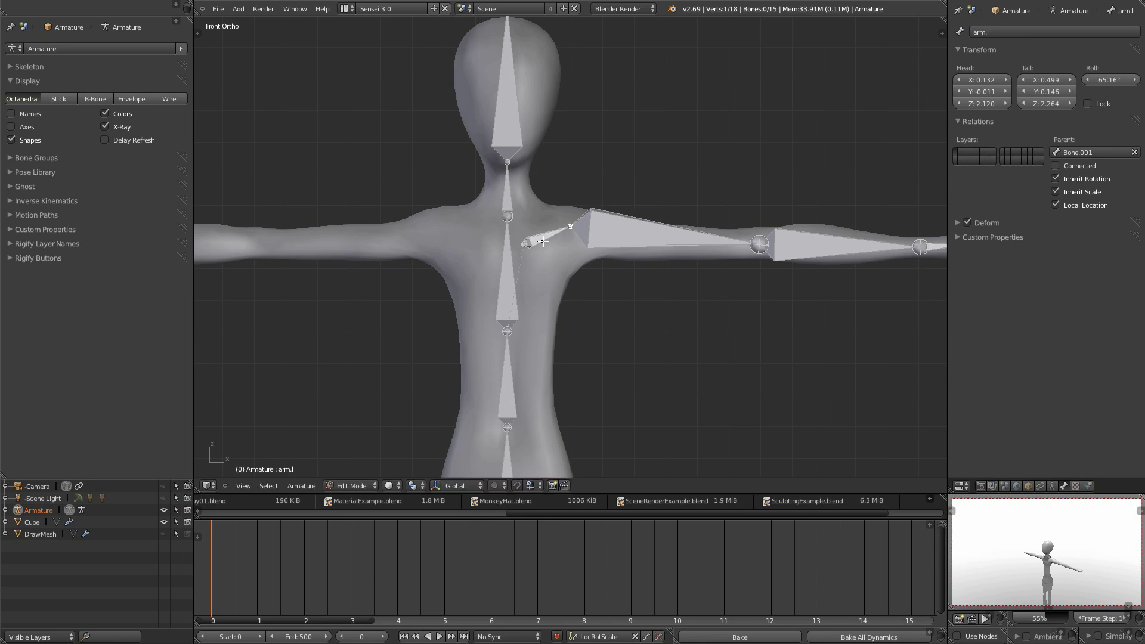
click(544, 239)
key(g)
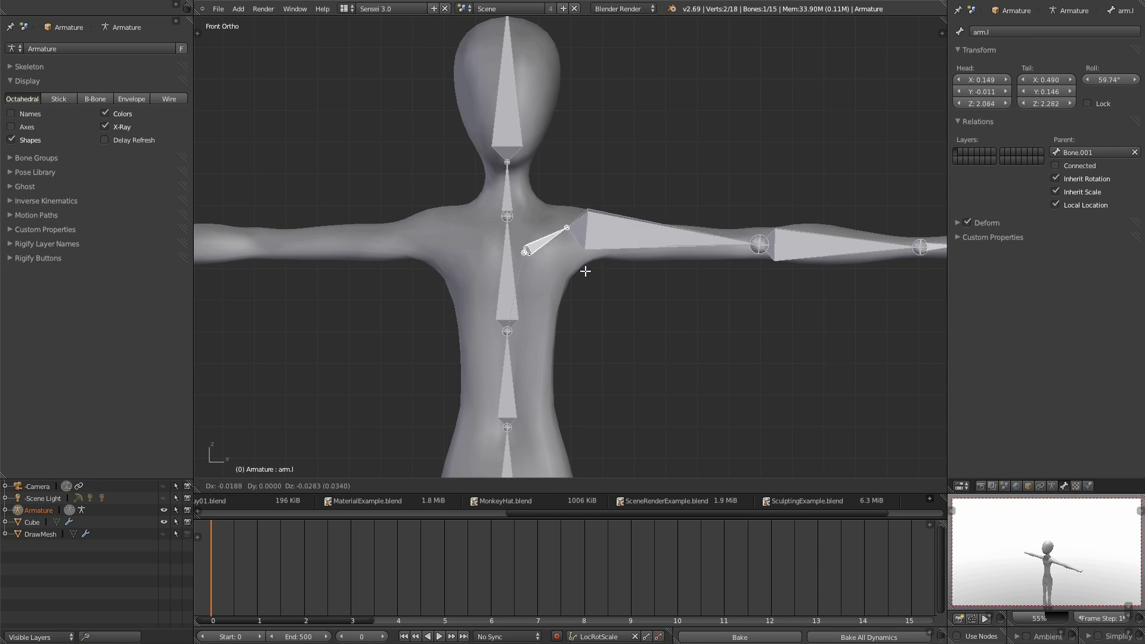
click(585, 271)
Circle-select all the left arm and left leg bones, from the collarbone to the fingertips and from the hip to the foot.
scroll(591, 274, down, 5)
key(c)
drag(570, 151, 722, 159)
drag(567, 245, 557, 452)
right_click(560, 438)
middle_drag(666, 343, 653, 365)
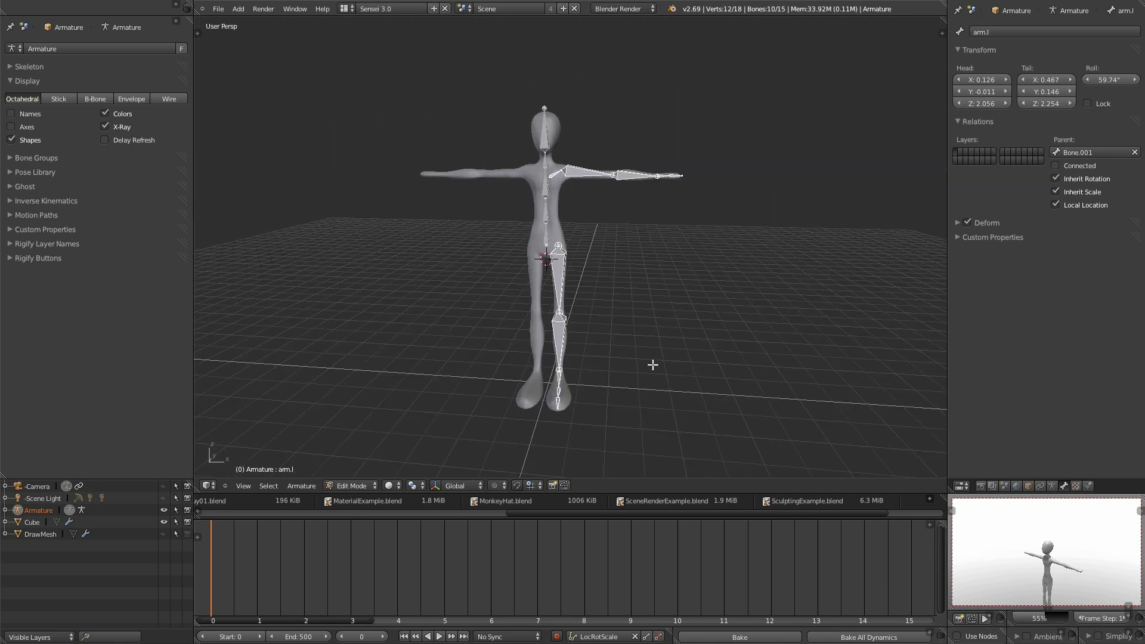
In front view, duplicate the selected left arm and leg bones, leaving the copies exactly on top of the originals.
key(KP_1)
shift+middle_drag(602, 353, 630, 359)
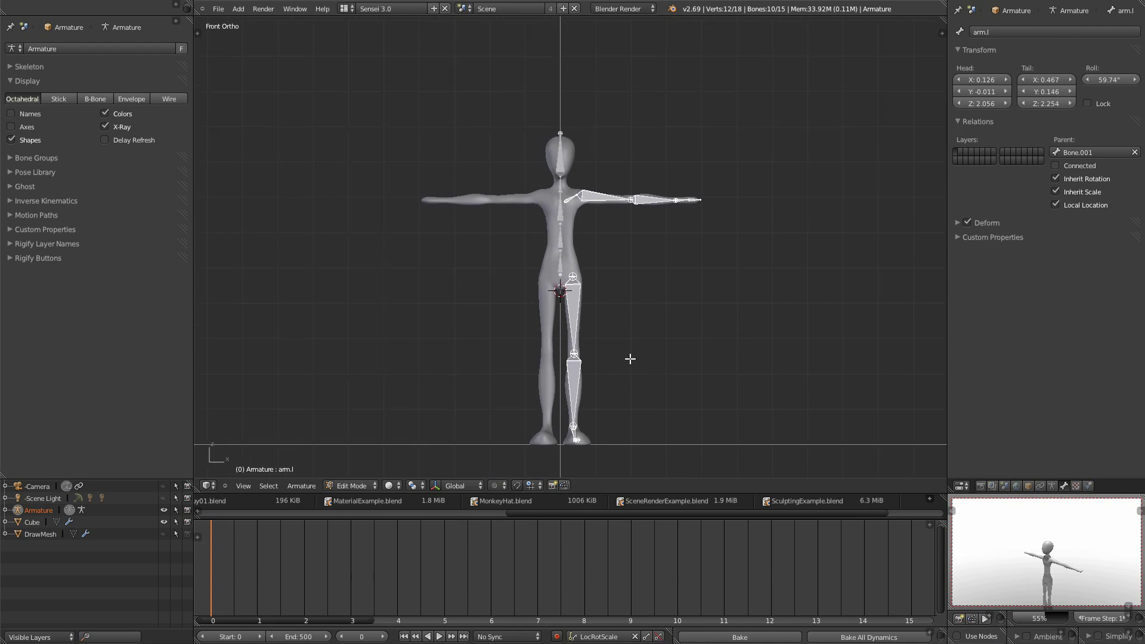
scroll(632, 353, up, 1)
key(shift+d)
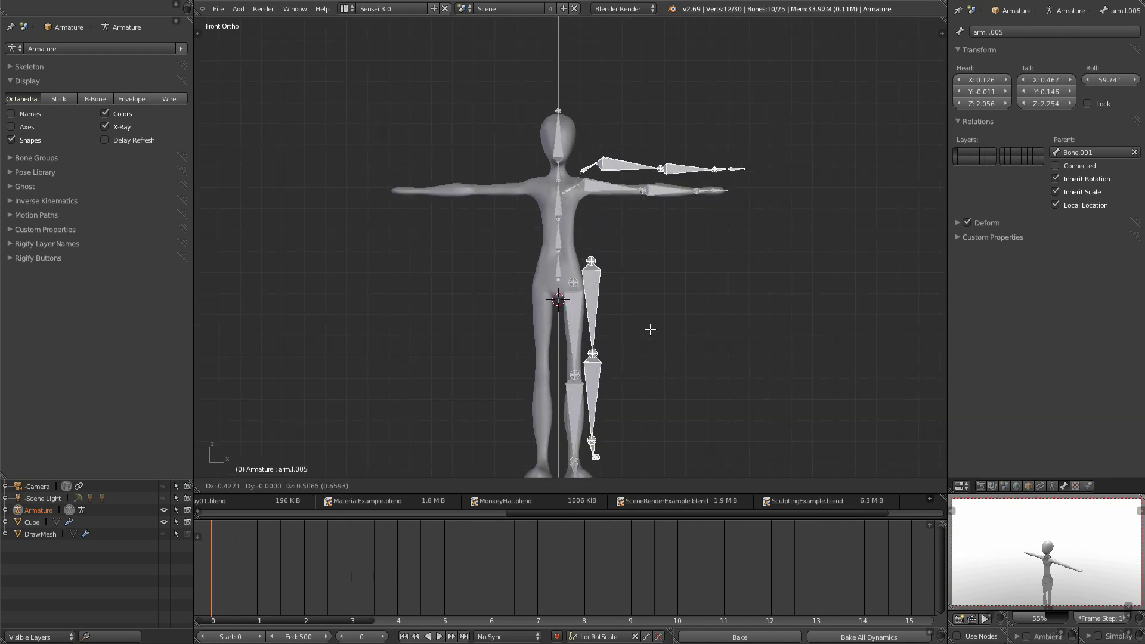
right_click(772, 292)
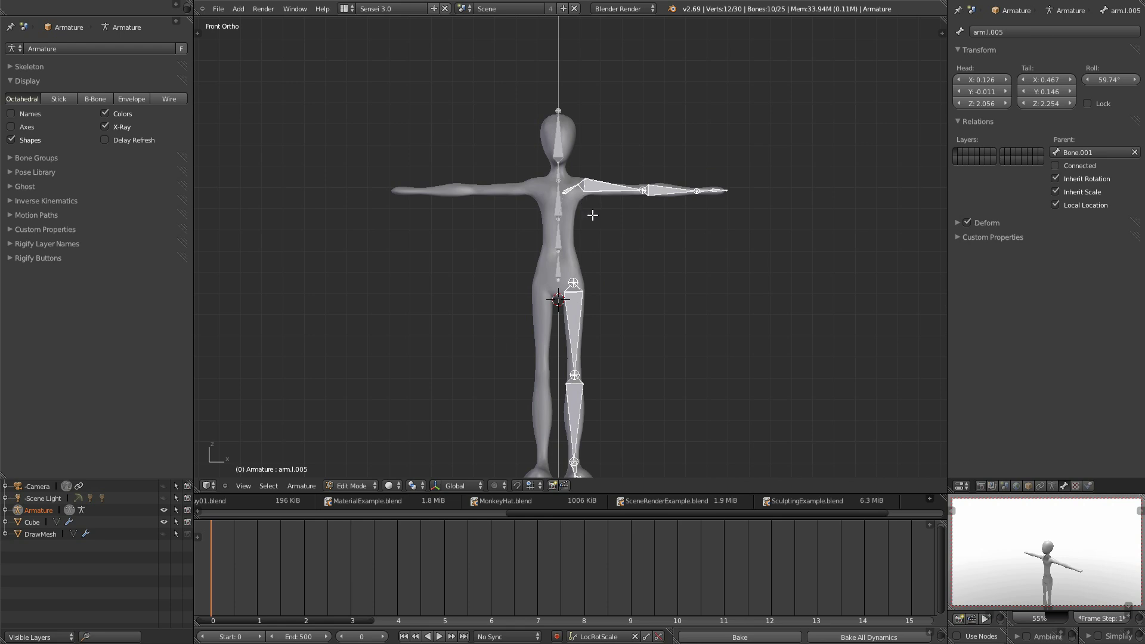
key(g)
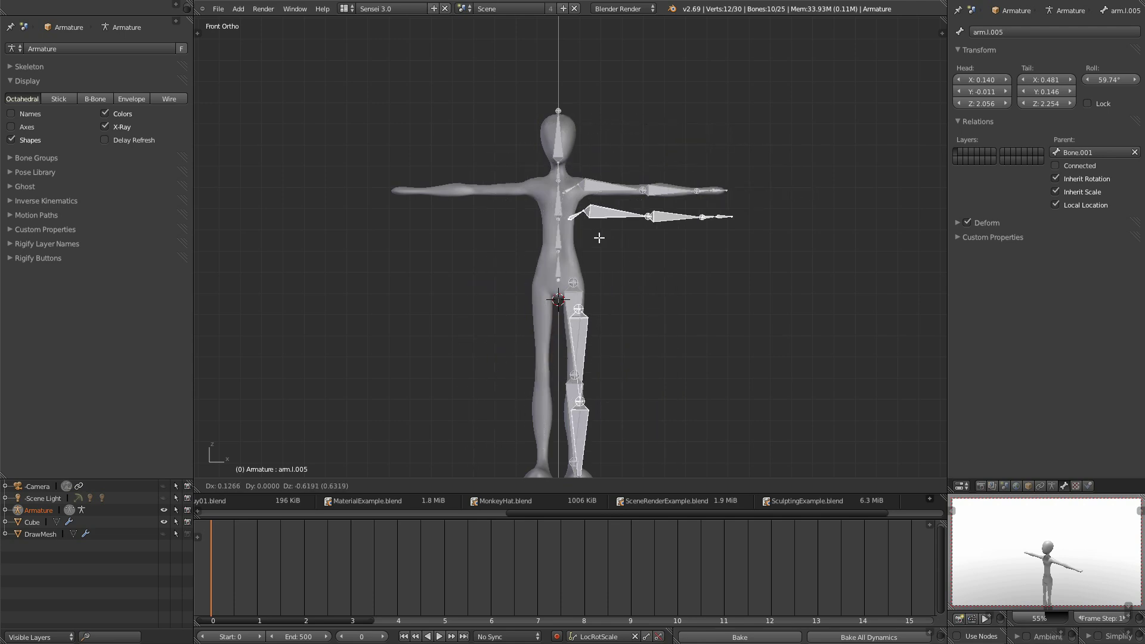
right_click(730, 206)
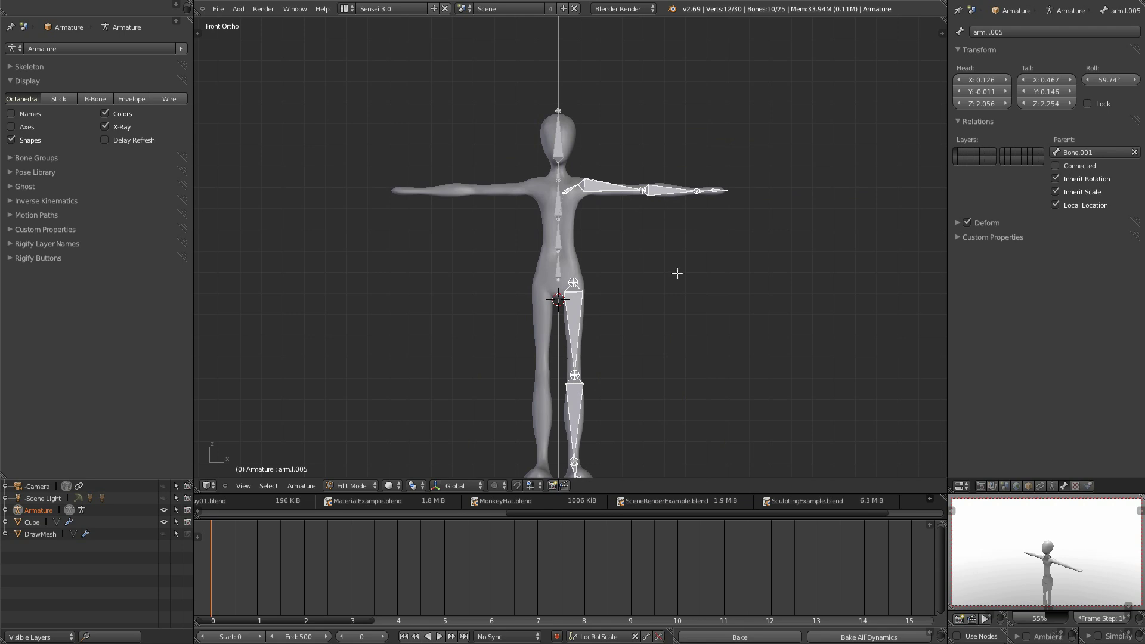
scroll(671, 306, up, 1)
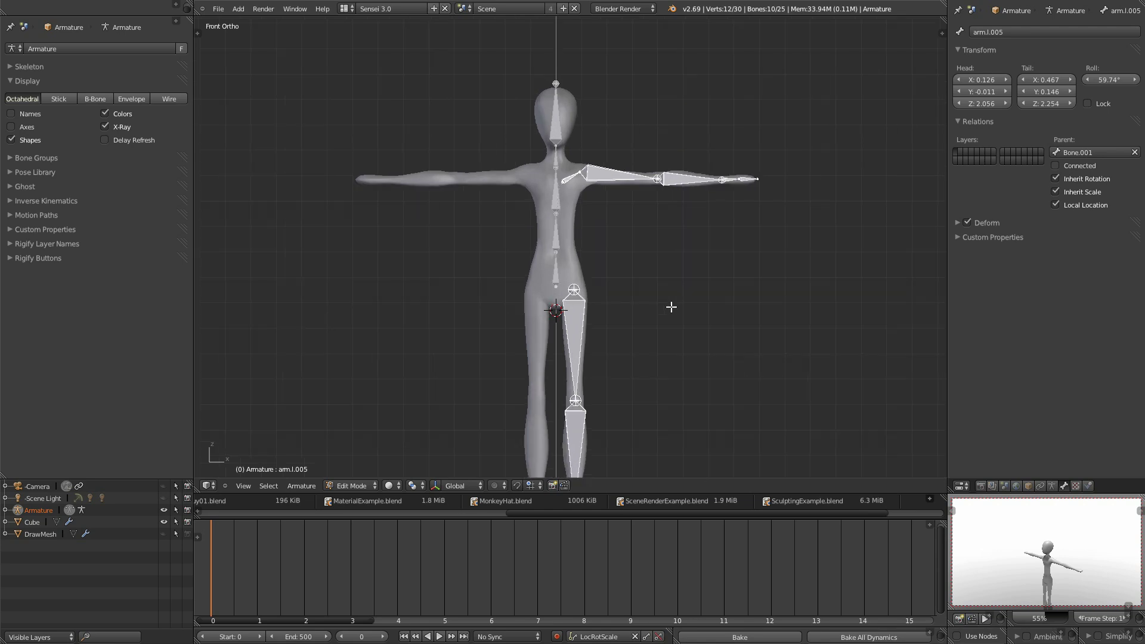
Set the pivot point to the 3D Cursor and mirror the duplicated arm and leg bones along global X.
click(421, 486)
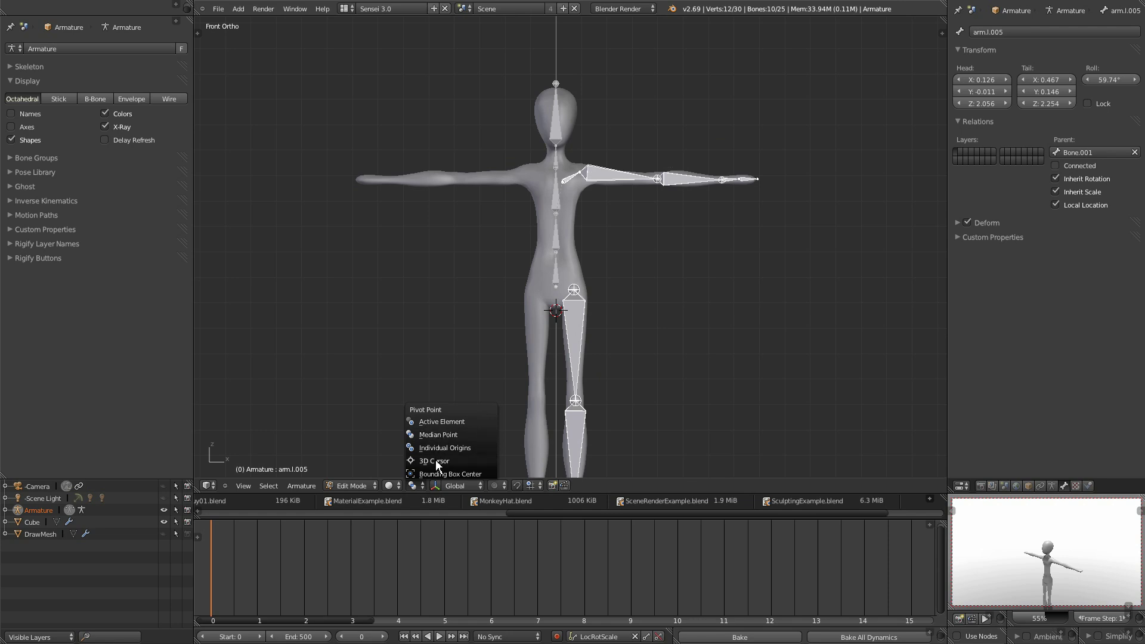
click(434, 462)
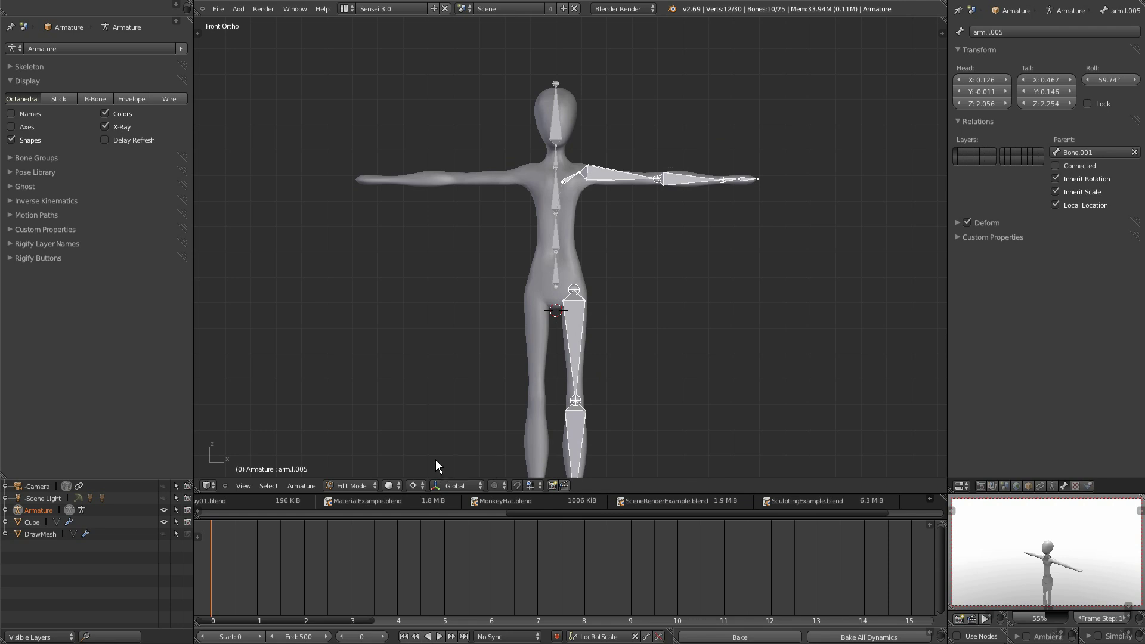
click(304, 486)
mouse_move(317, 464)
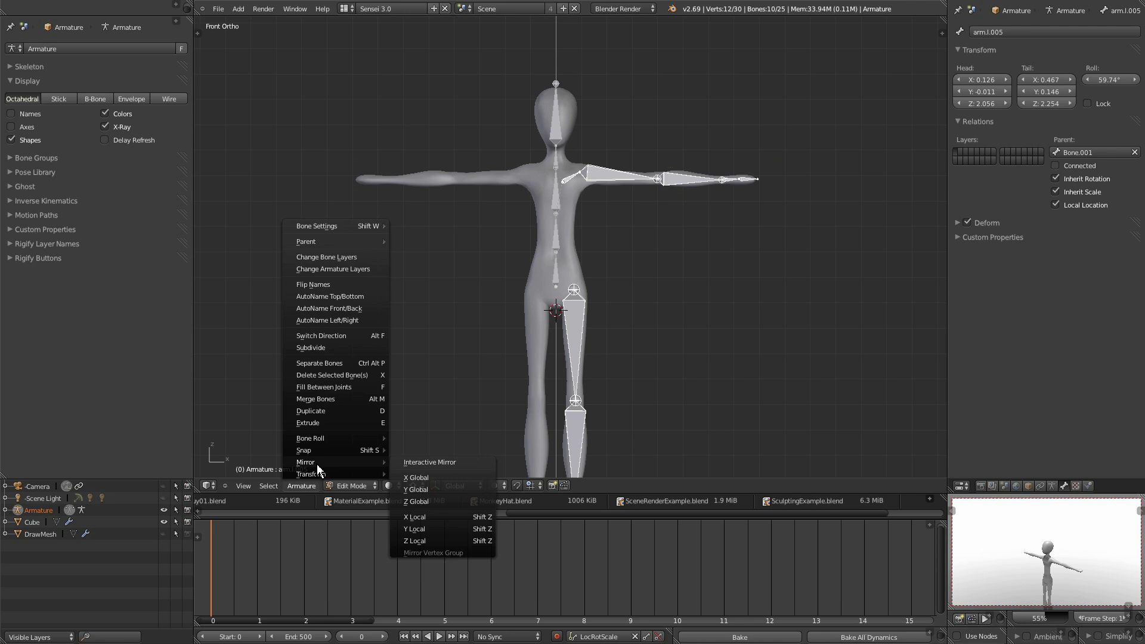
click(438, 478)
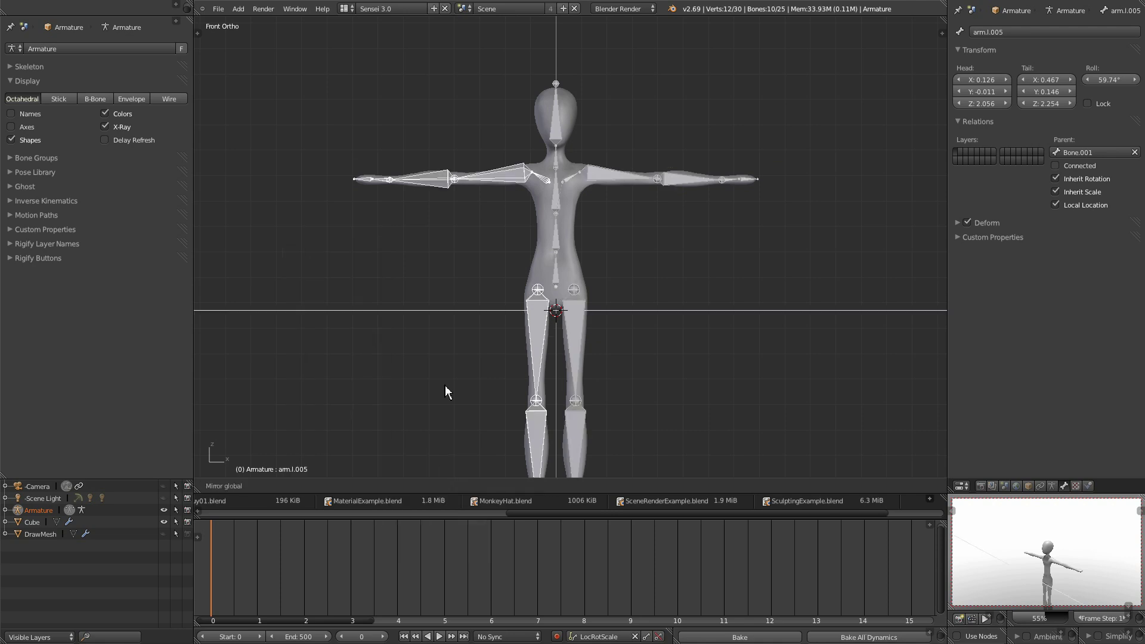
click(448, 366)
Flip the names of the mirrored arm and leg bones to their right-side counterparts.
middle_drag(448, 366, 437, 306)
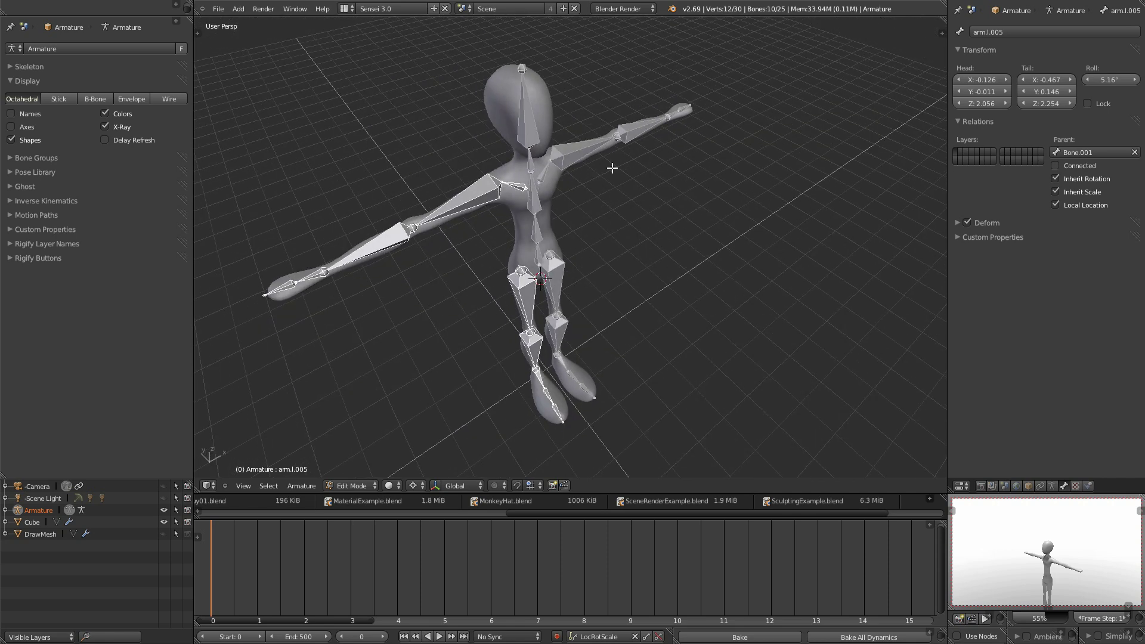
middle_drag(417, 263, 373, 224)
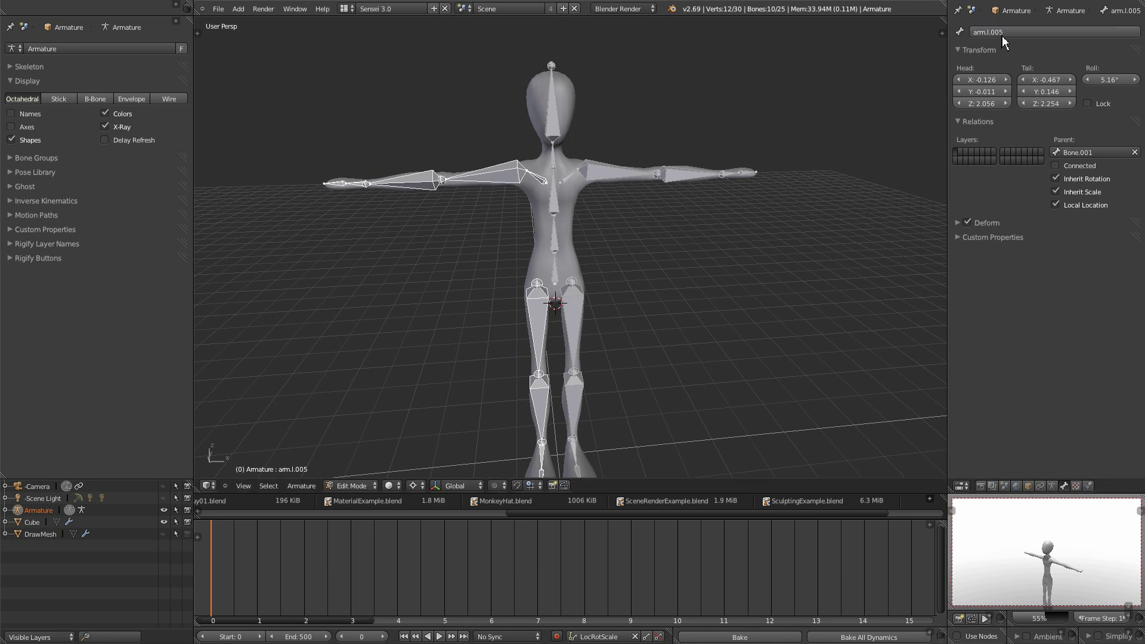
middle_drag(661, 340, 680, 203)
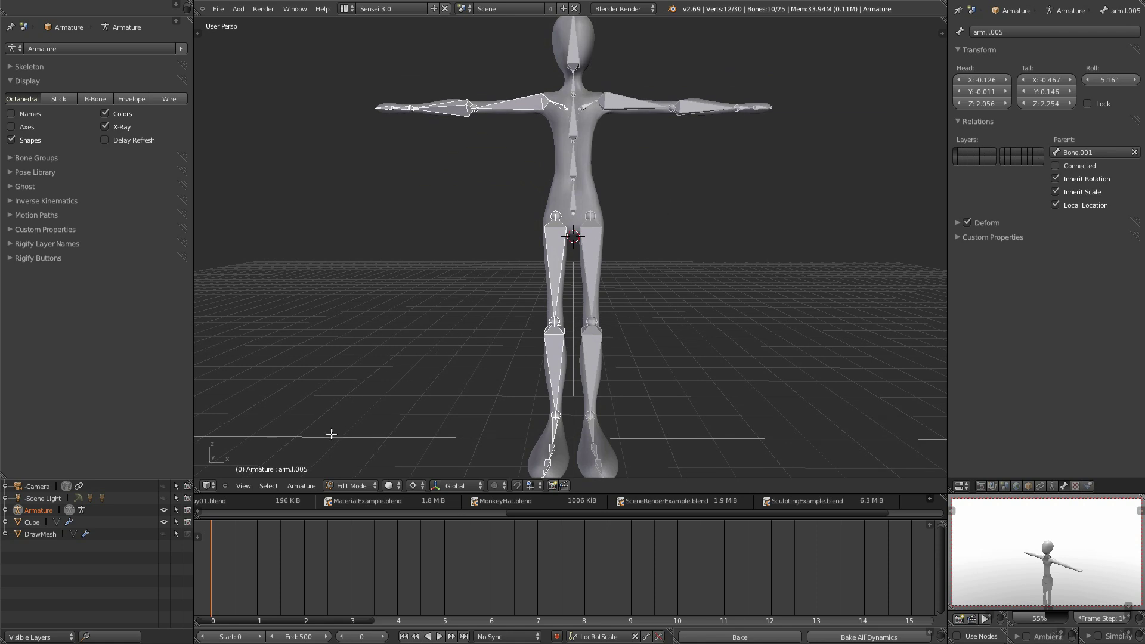
click(302, 486)
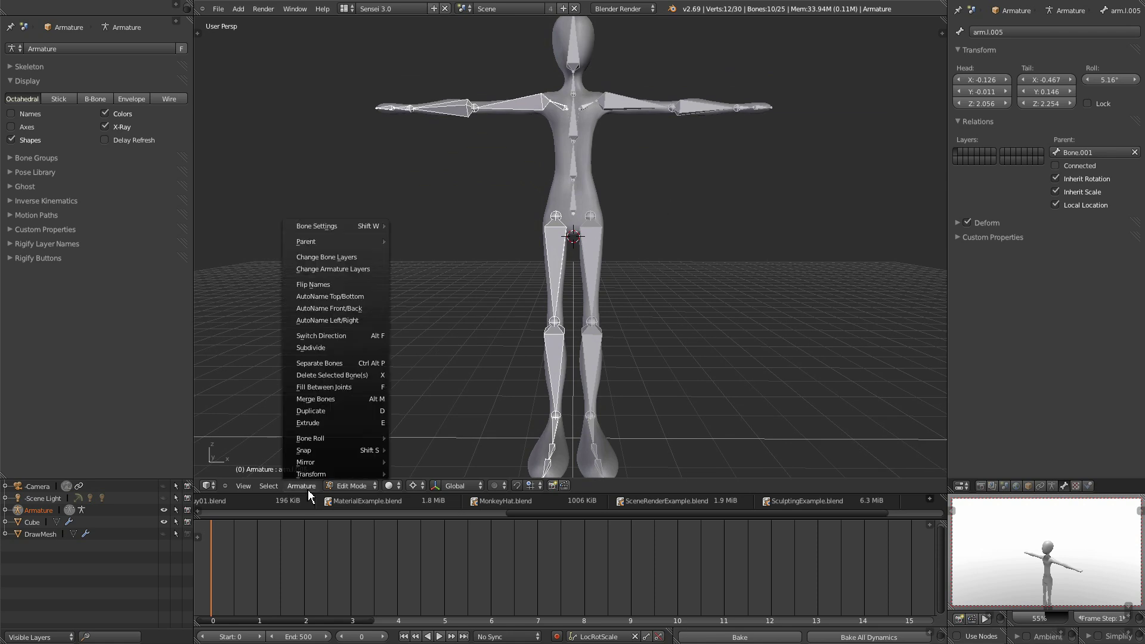
click(326, 287)
Select the collarbone and upper arm bones on both sides in turn to compare their left and right names.
scroll(453, 258, up, 1)
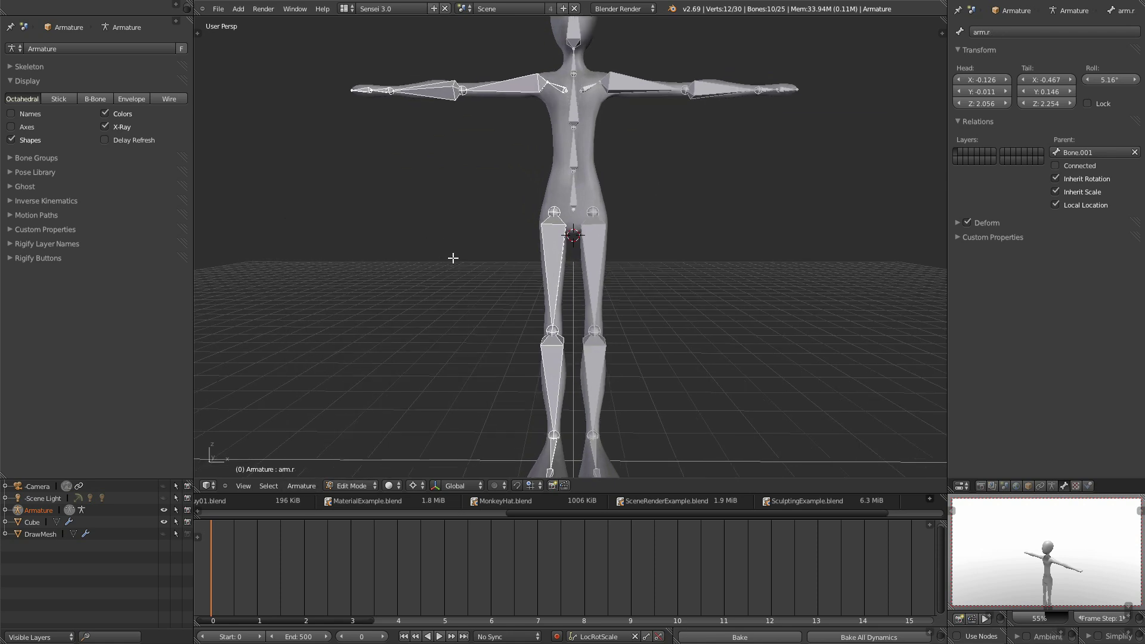
shift+middle_drag(564, 197, 564, 242)
right_click(561, 135)
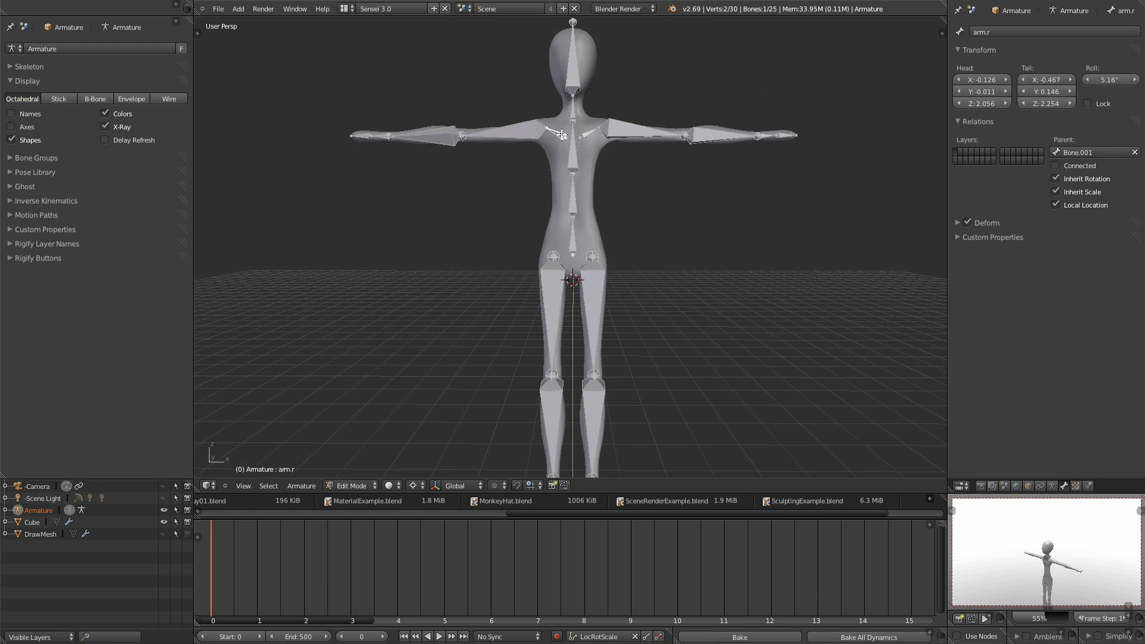
right_click(590, 135)
right_click(518, 133)
right_click(630, 135)
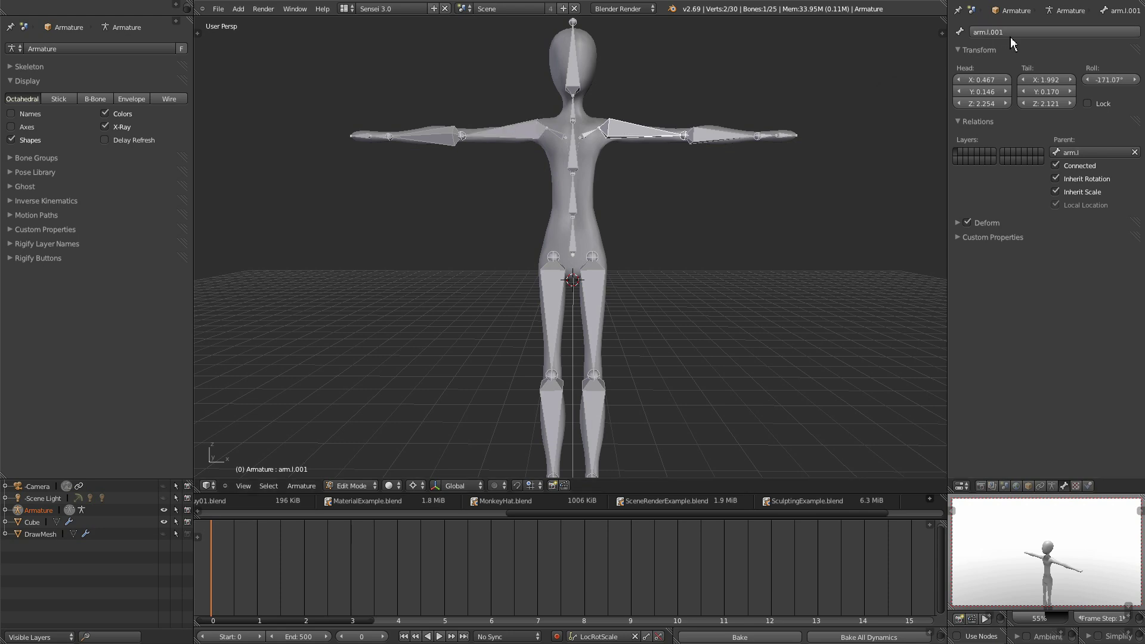
shift+middle_drag(713, 372, 710, 253)
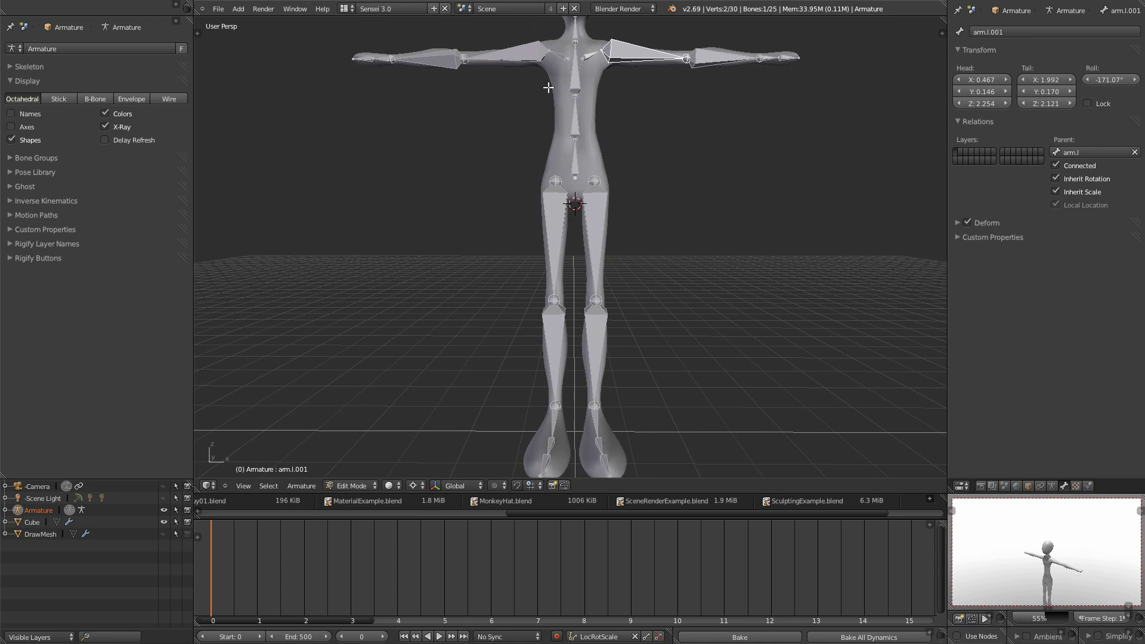
click(0, 0)
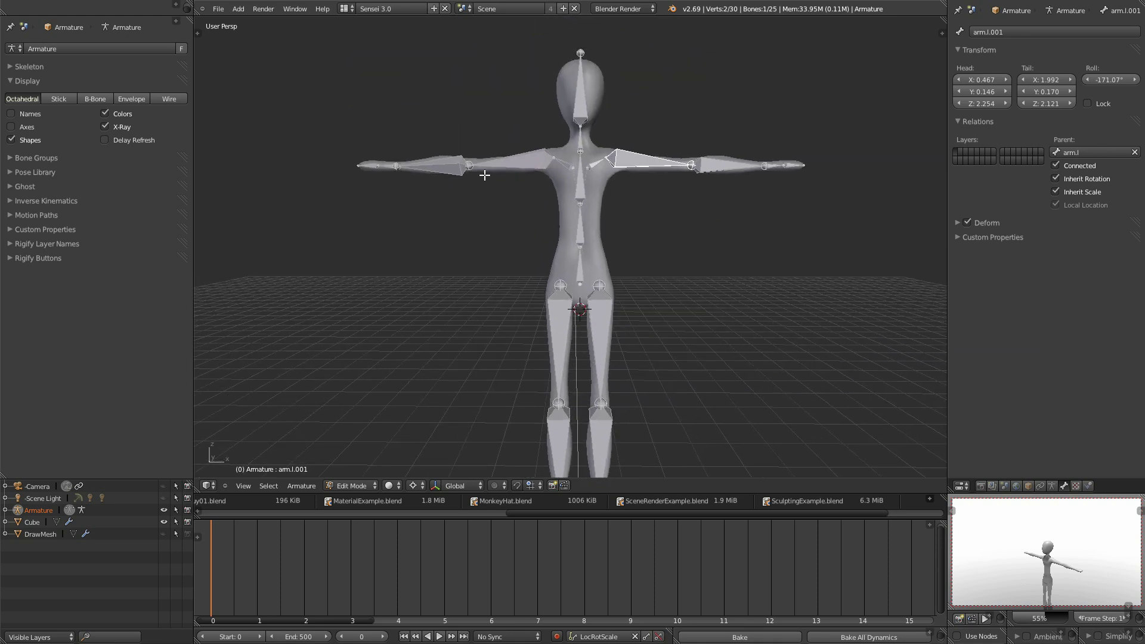
In right side view, move the lowest spine bone up and back into the middle of the torso above the hips.
right_click(521, 167)
middle_drag(692, 295, 582, 301)
shift+middle_drag(537, 198, 626, 278)
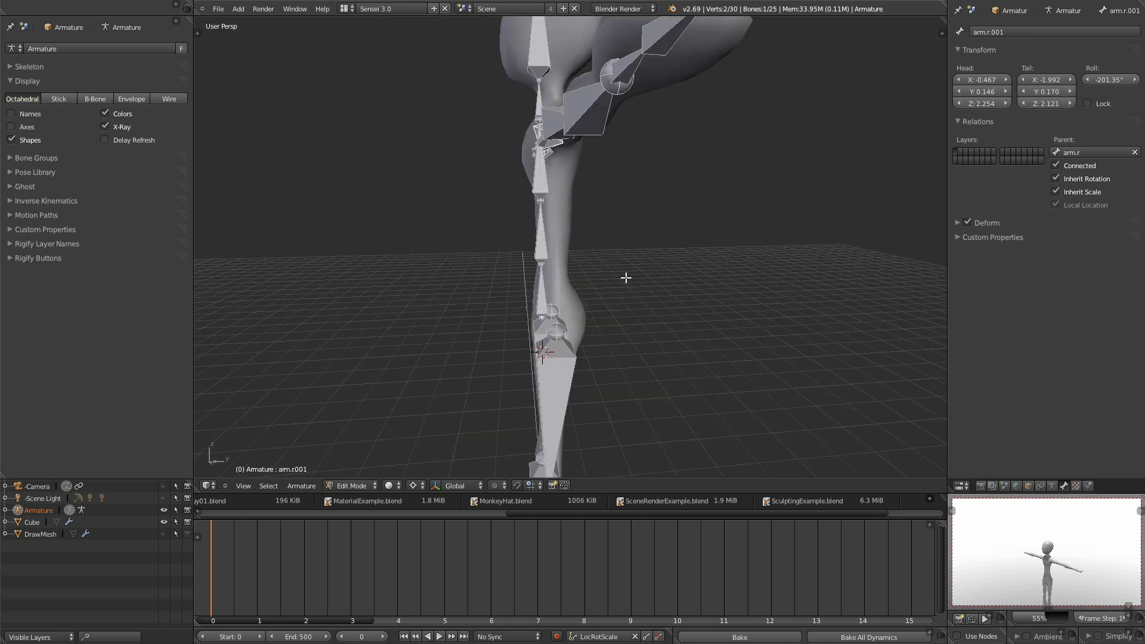
key(KP_3)
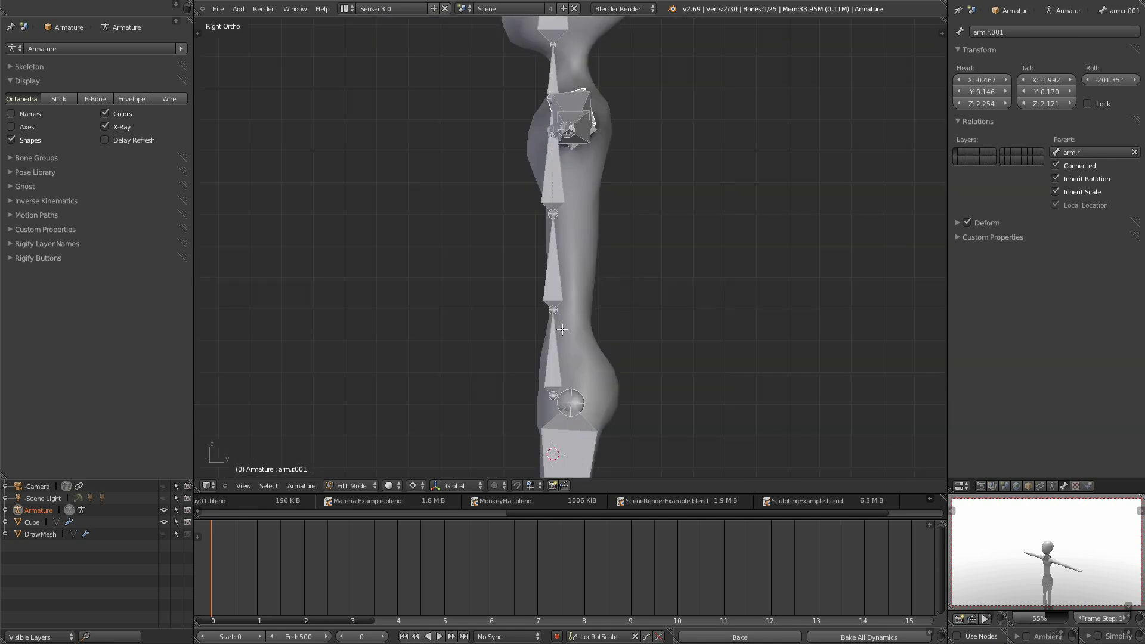
right_click(558, 366)
key(g)
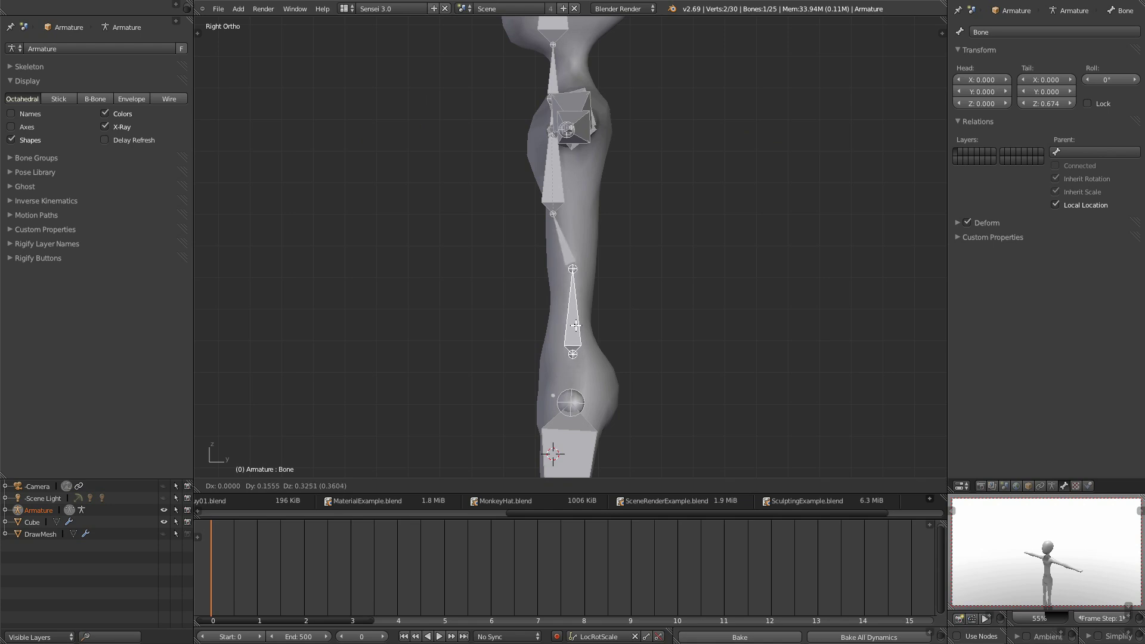
click(573, 327)
Reposition the next two spine joints above the lowest bone so the spine runs through the middle of the torso.
right_click(571, 275)
key(g)
click(576, 282)
right_click(556, 218)
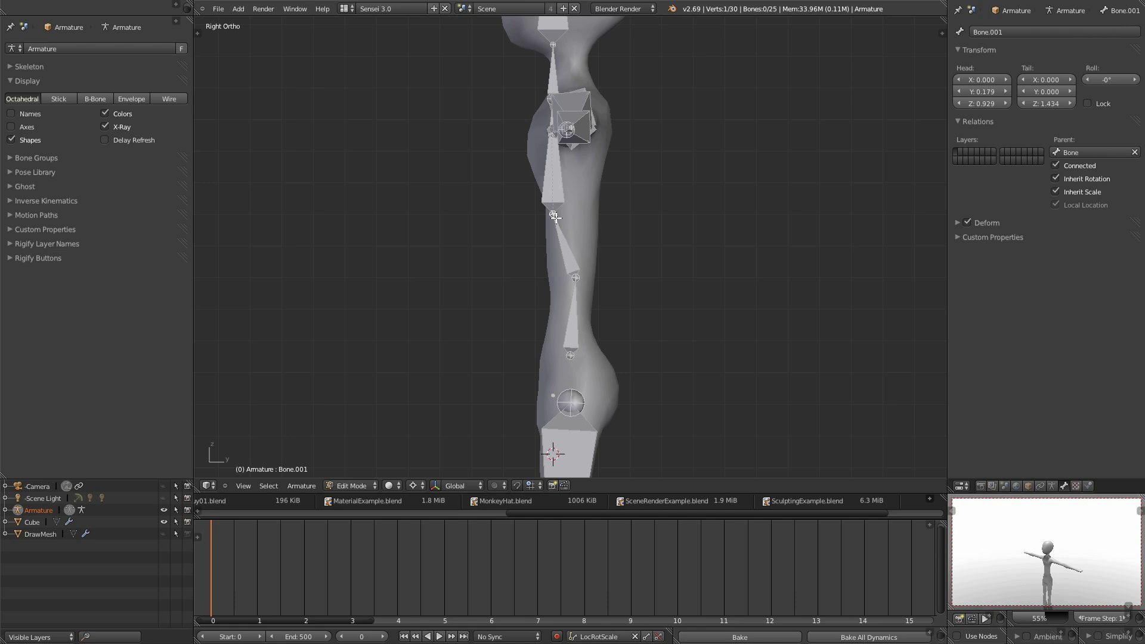
key(g)
click(578, 192)
Fine-tune the joint at the top of the lowest spine bone and lower that bone's base slightly toward the hips.
right_click(579, 279)
key(g)
click(578, 276)
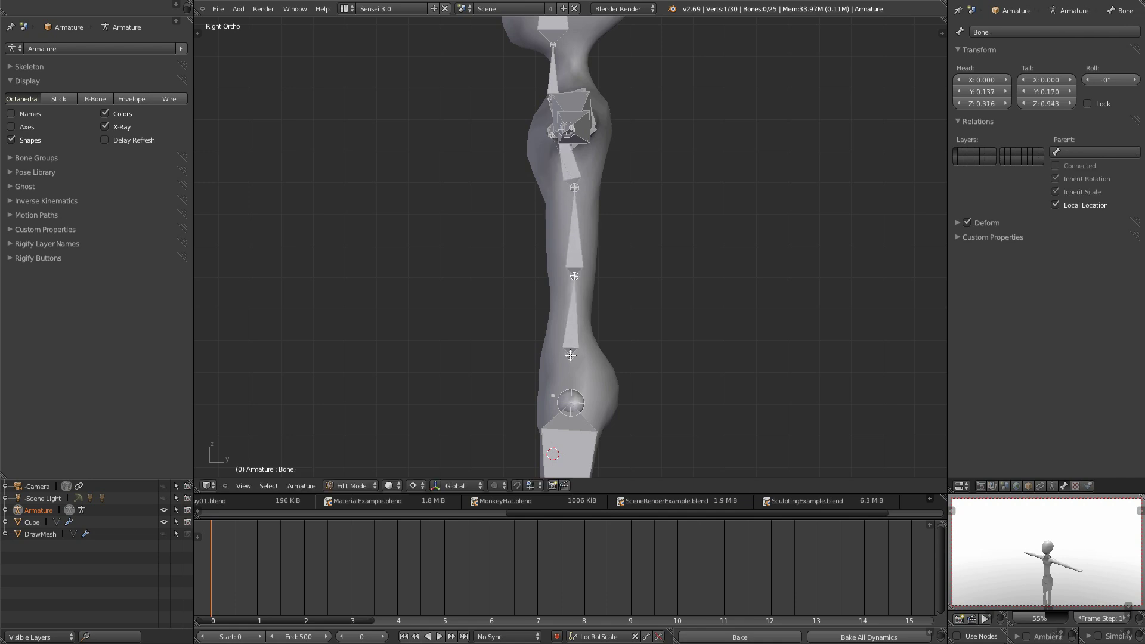
right_click(572, 356)
key(g)
click(573, 364)
Move the neck bone back into the centre of the neck and lower its upper joint slightly toward the head's base.
shift+middle_drag(625, 212, 632, 388)
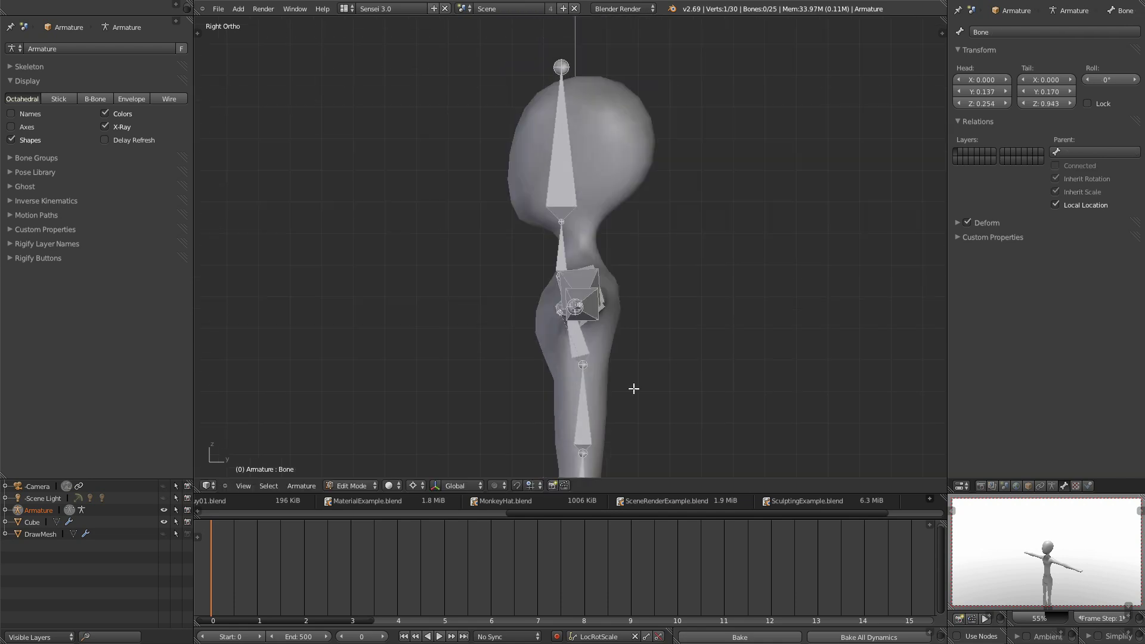
right_click(563, 257)
key(g)
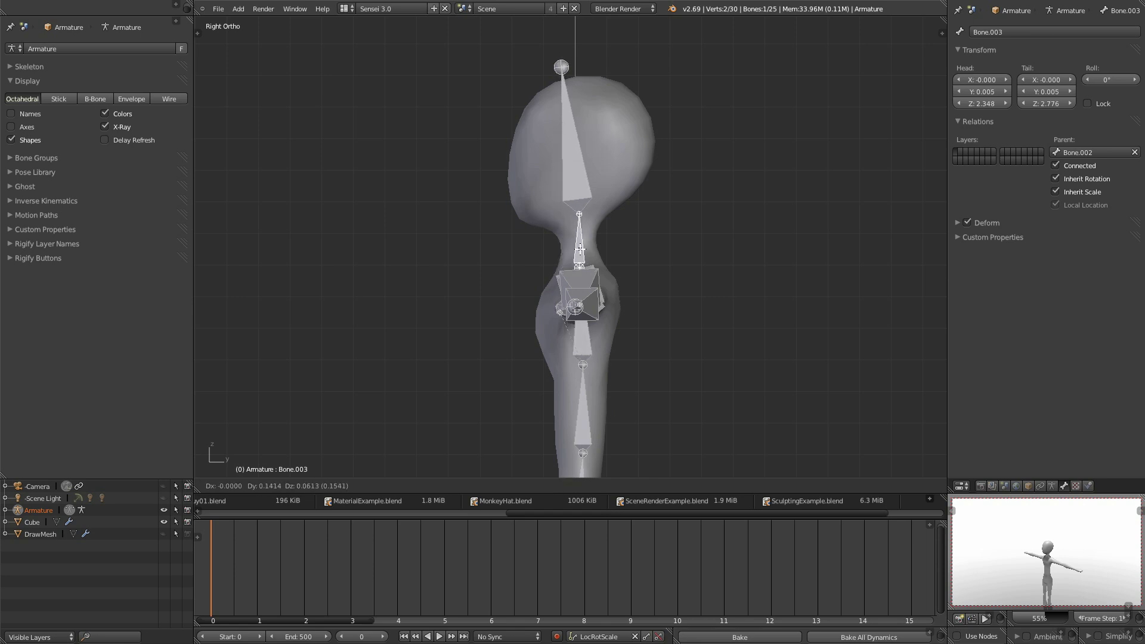
click(583, 213)
right_click(582, 213)
right_click(581, 214)
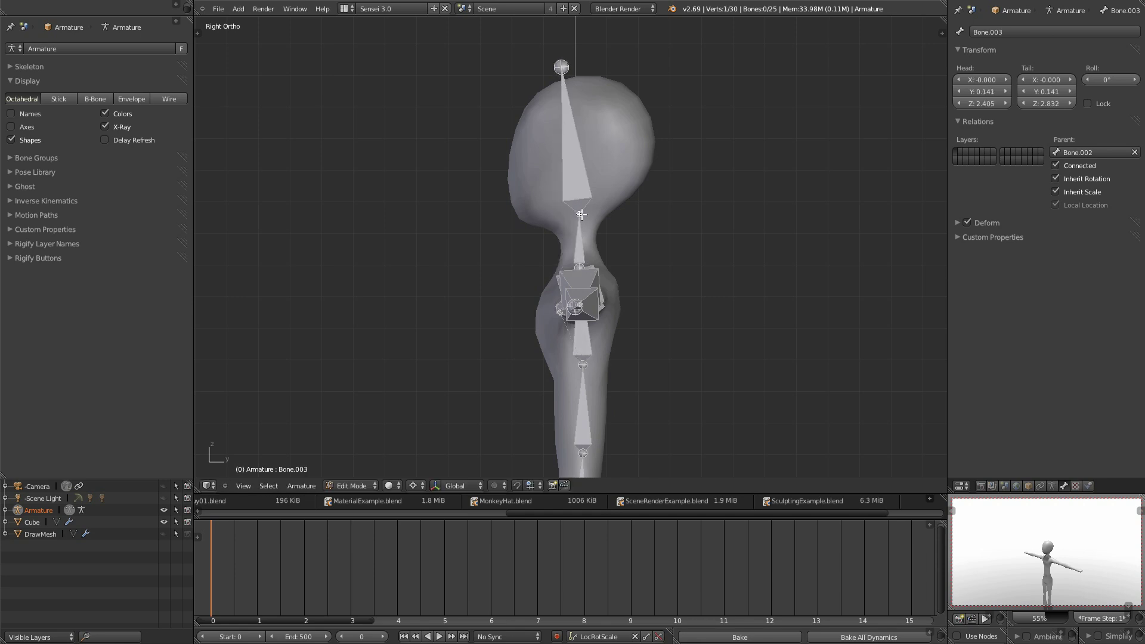
key(g)
click(580, 224)
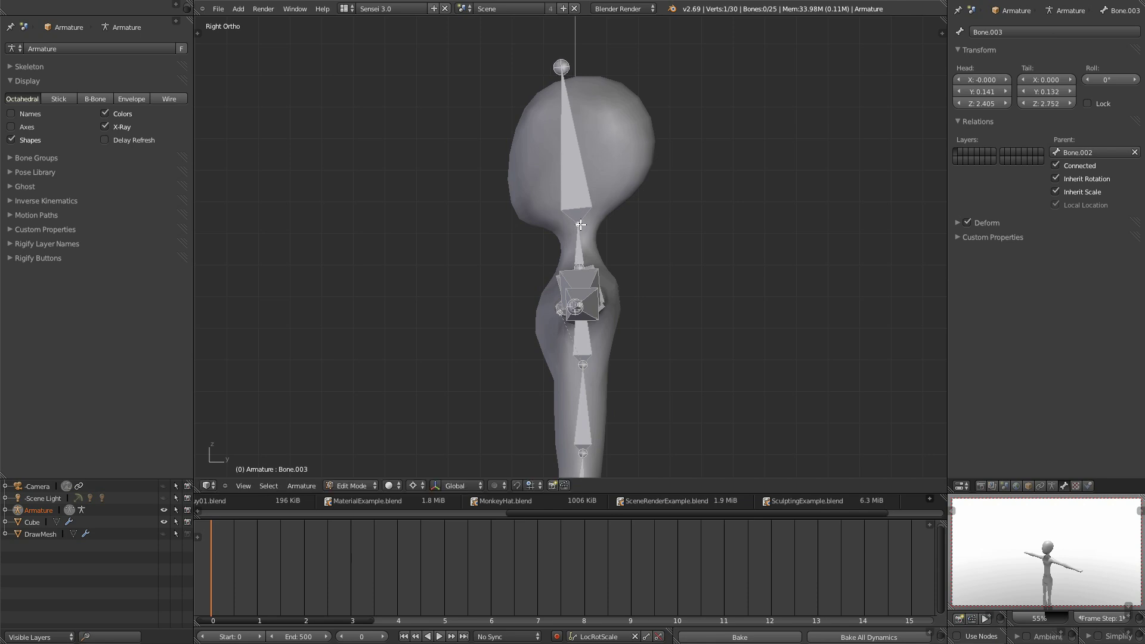
Switch the armature to Object Mode and rename the Cube mesh object as Character.
middle_drag(563, 315, 665, 312)
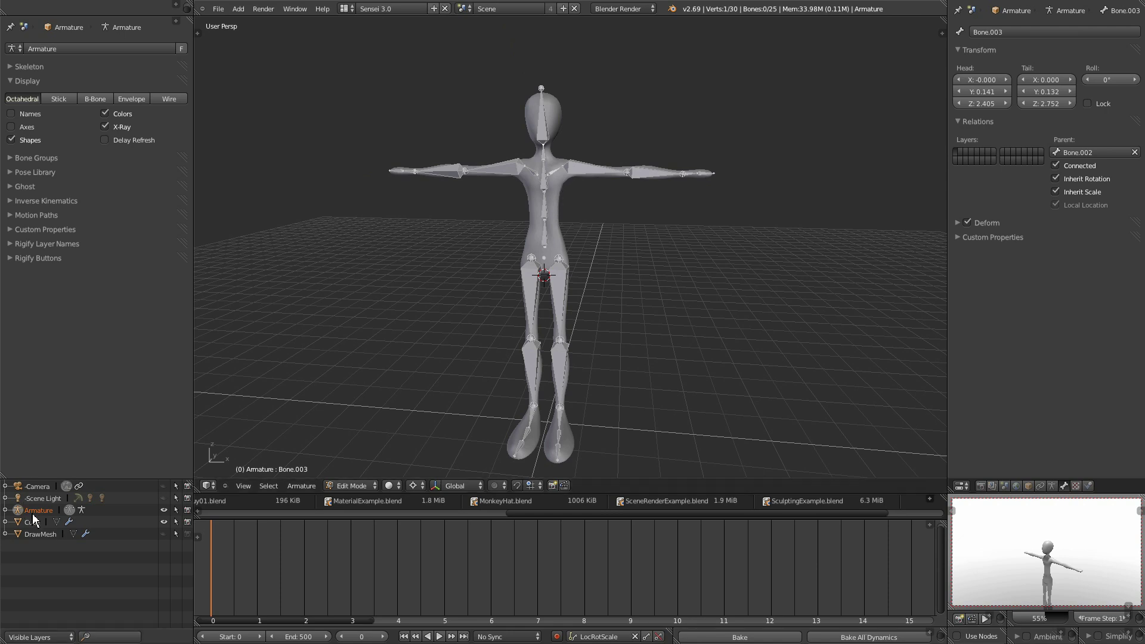
middle_drag(652, 343, 662, 321)
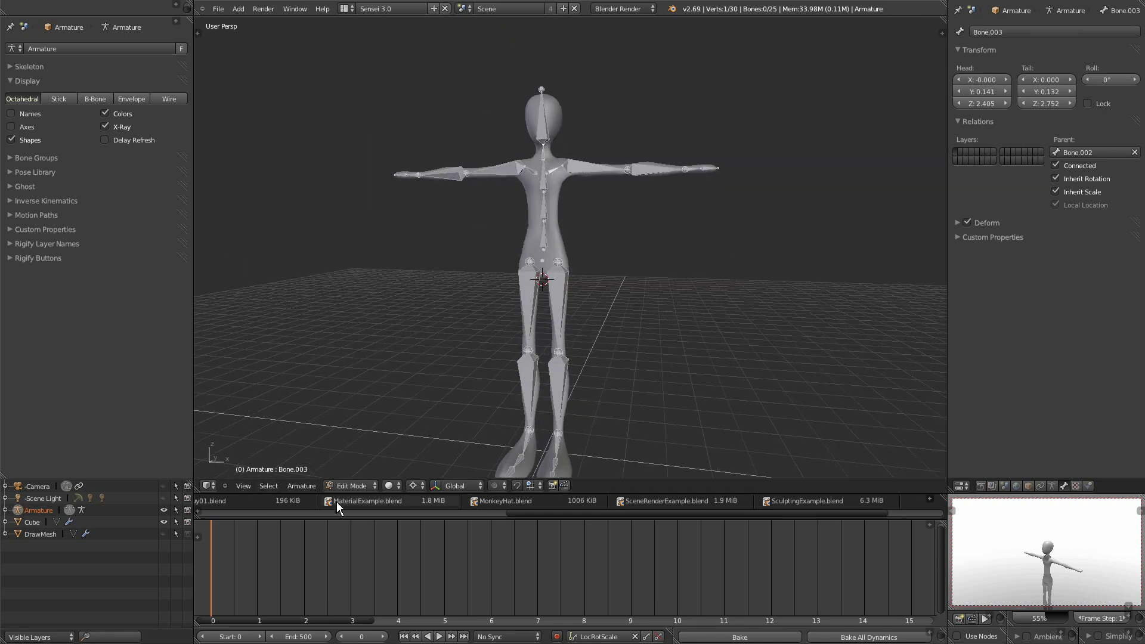
click(352, 486)
click(365, 480)
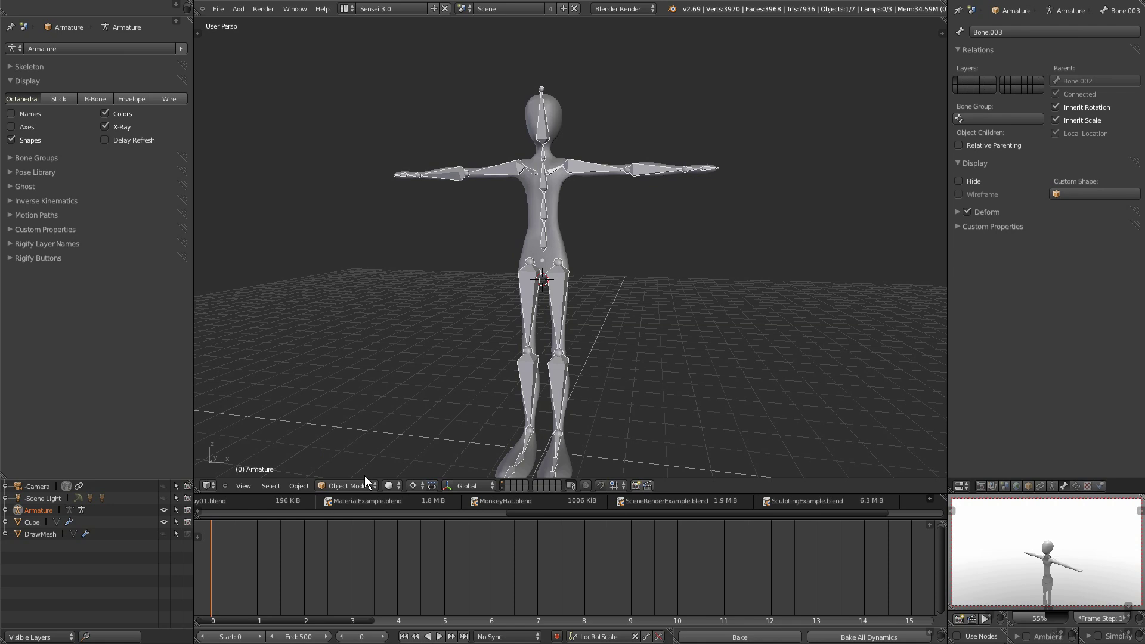
click(33, 522)
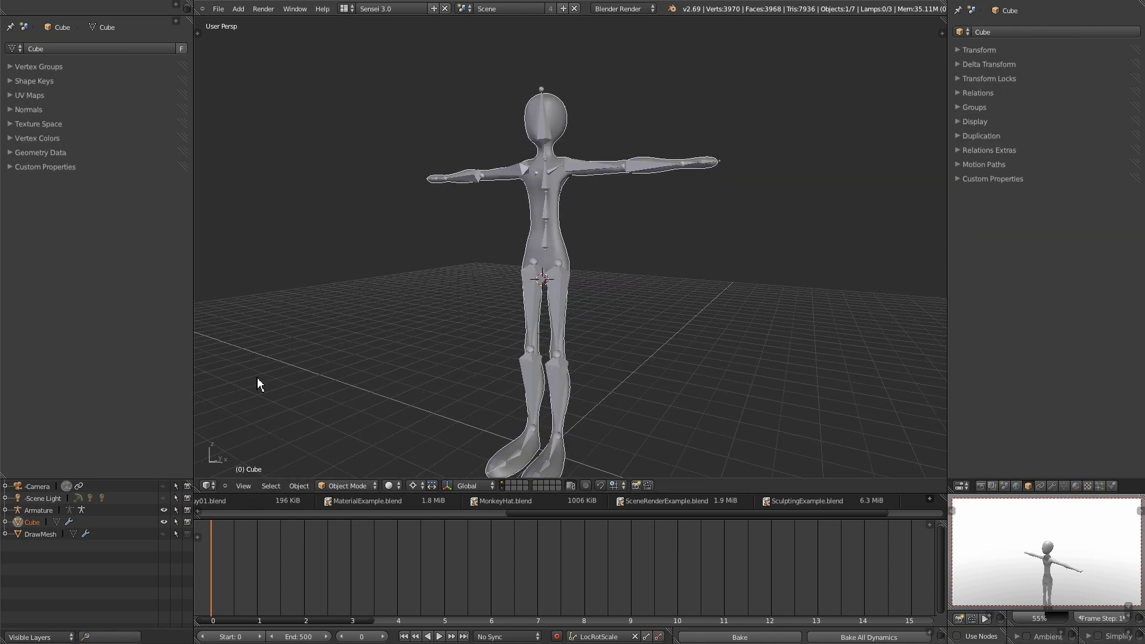
double_click(33, 523)
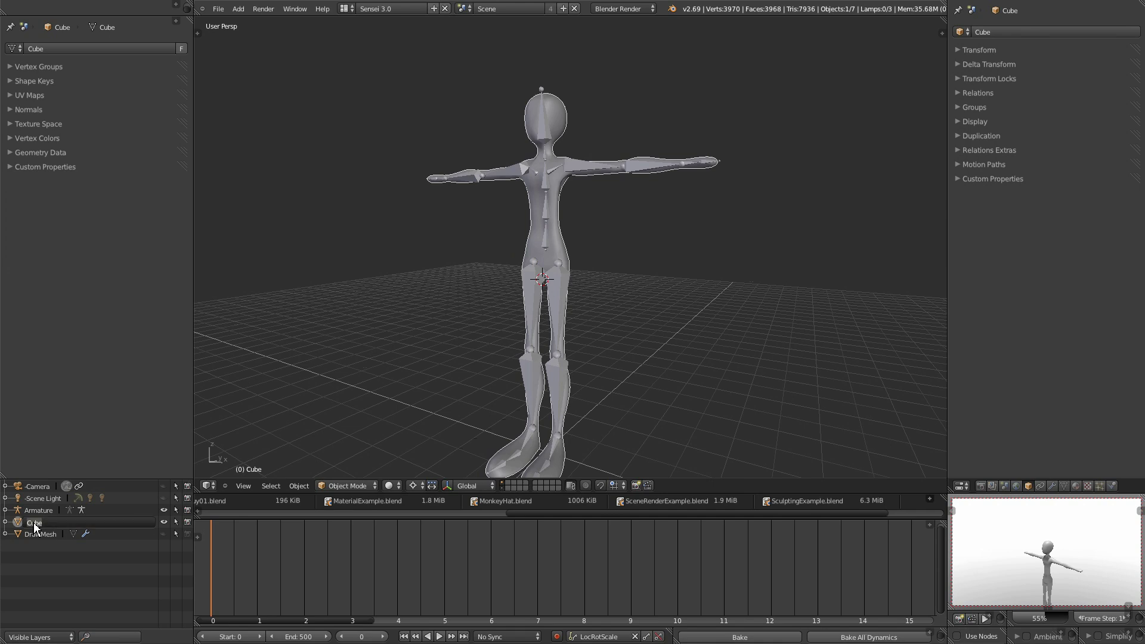
text(Character)
key(Return)
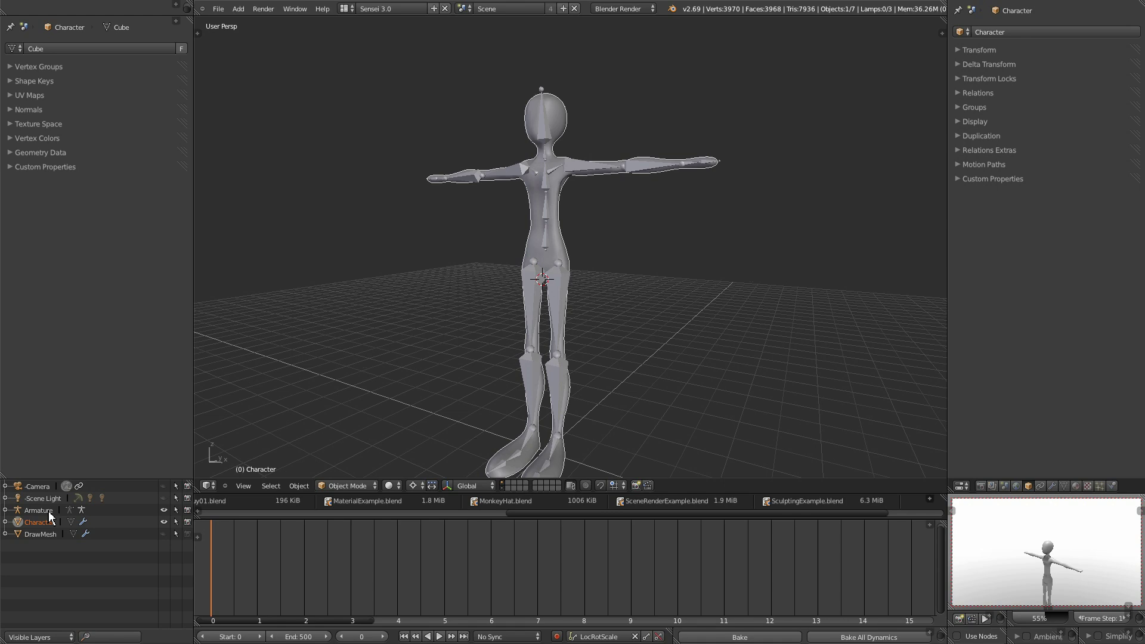
Rename the Armature object as CharactersBones.
click(49, 510)
double_click(49, 510)
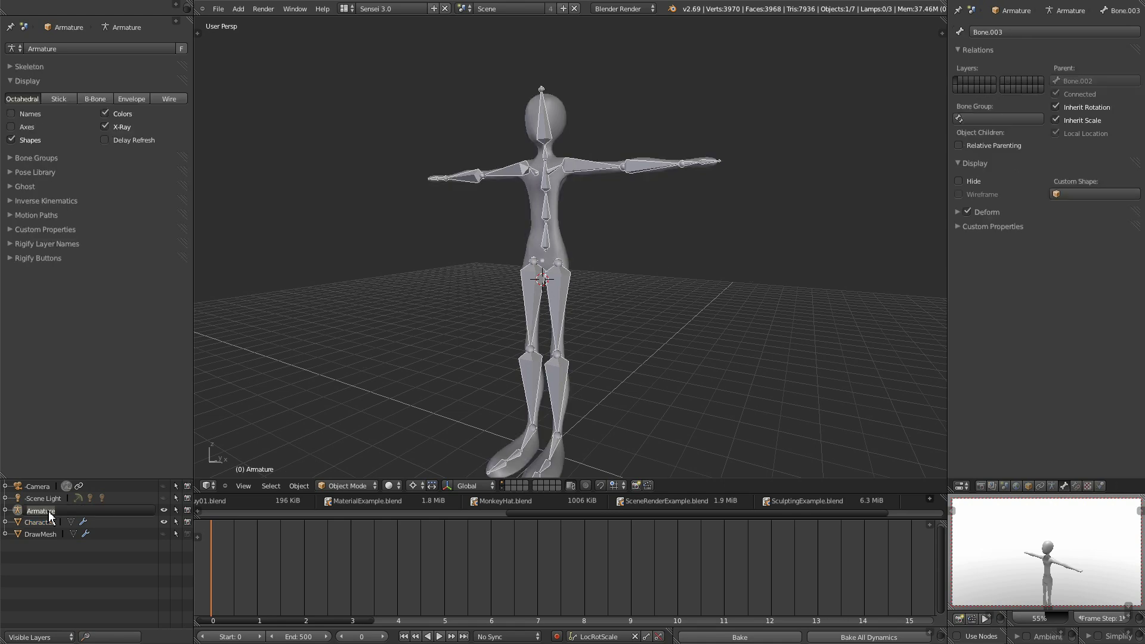
text(CharactersBones)
key(Return)
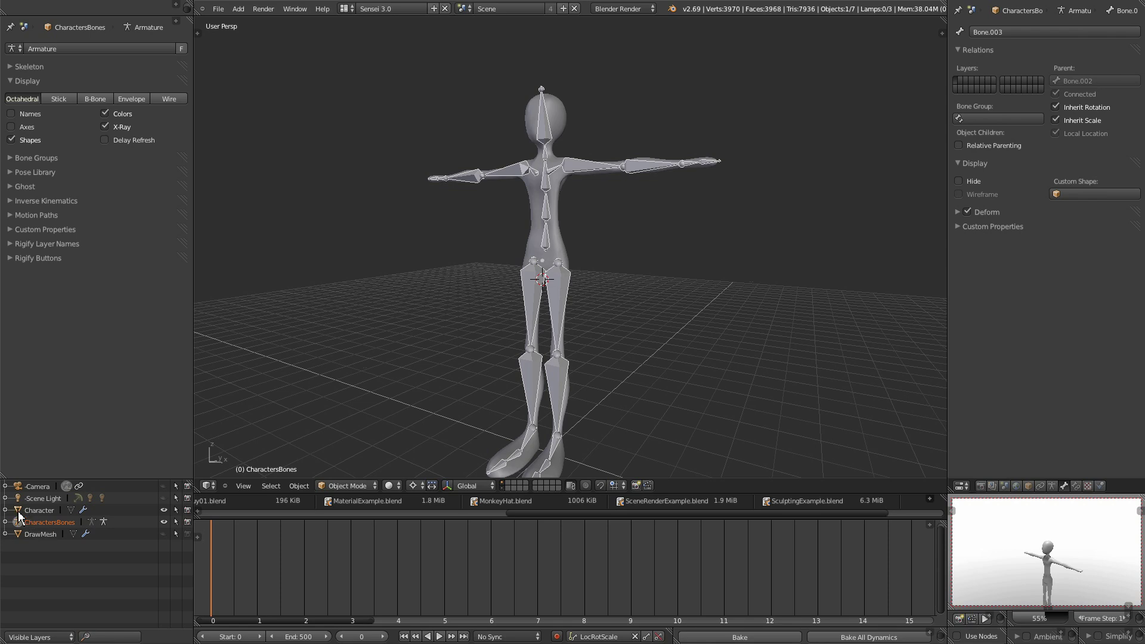
Parent the Character mesh to CharactersBones with automatic weights and put the armature in Pose Mode.
drag(19, 514, 20, 530)
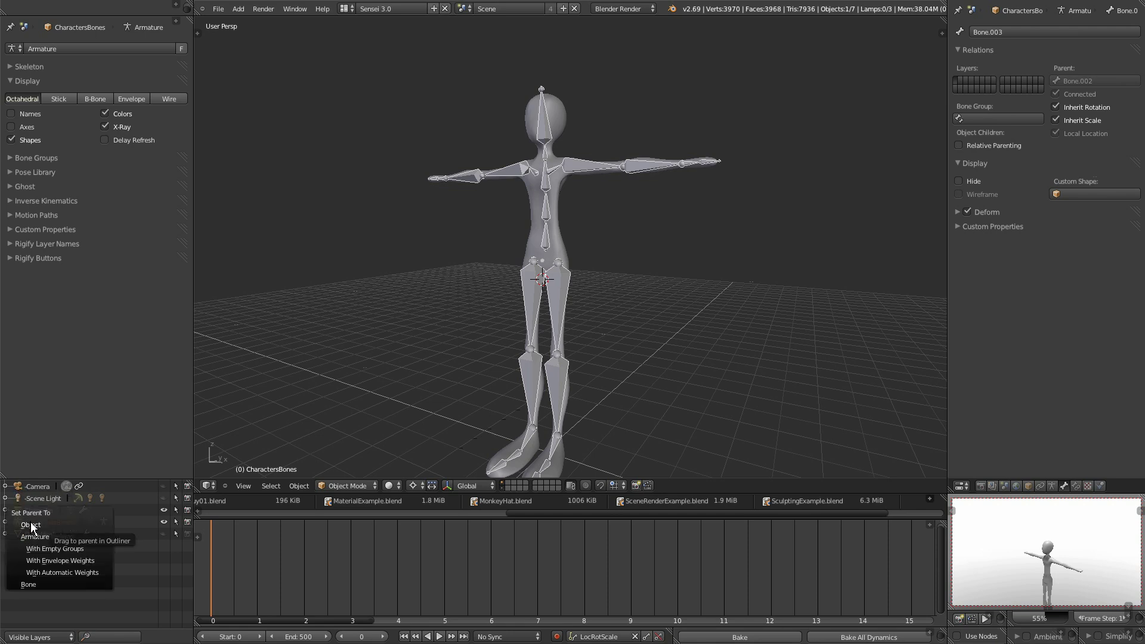
click(49, 574)
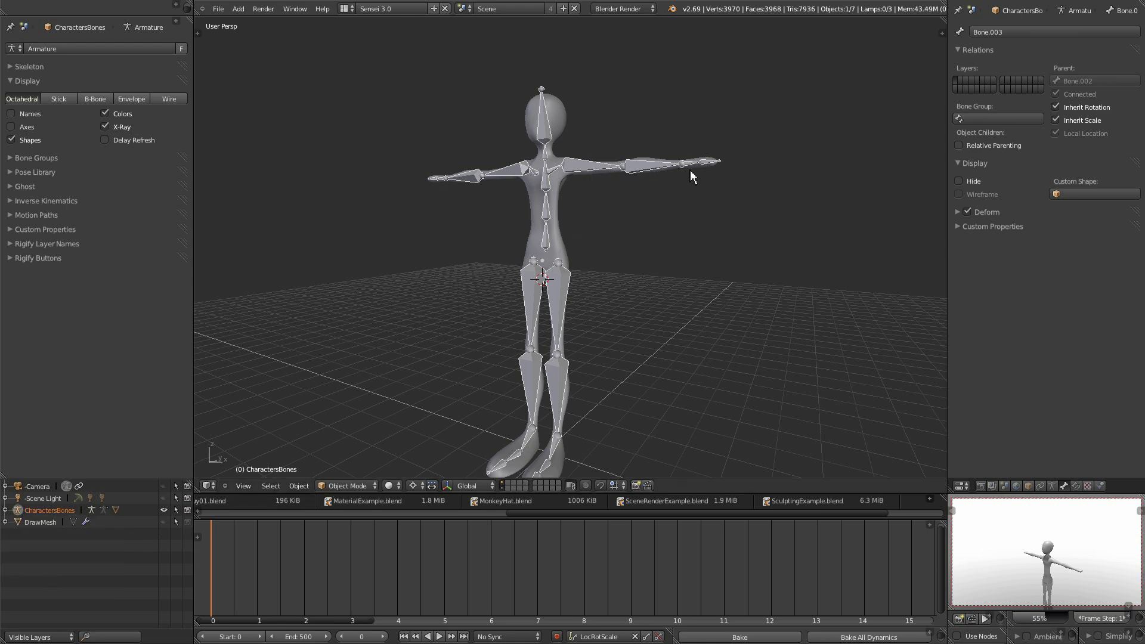
click(376, 488)
click(365, 452)
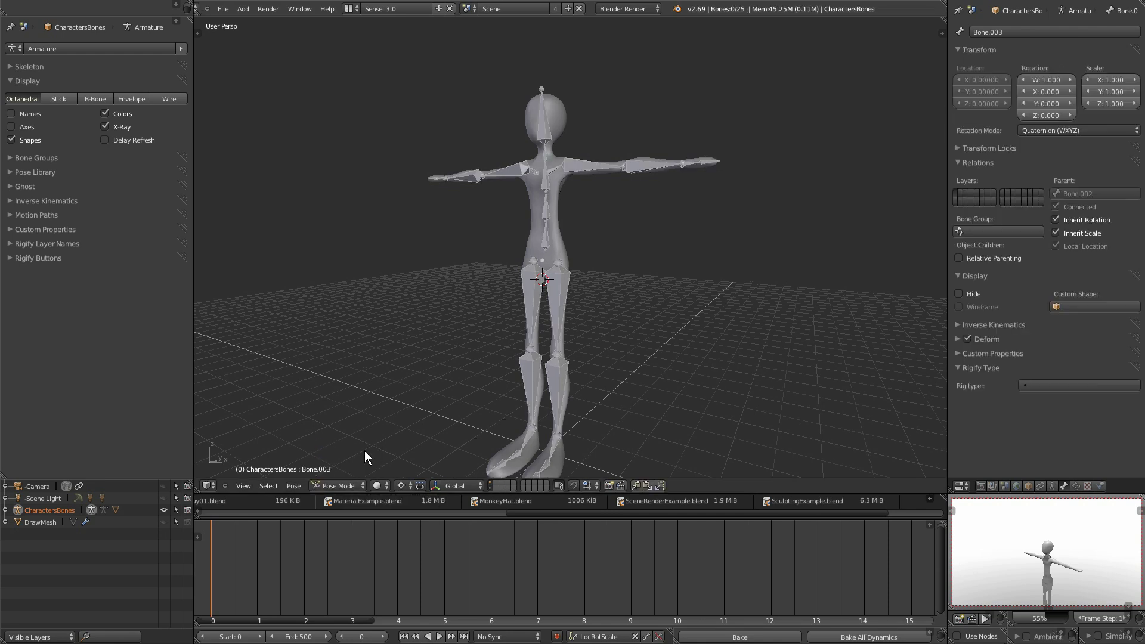
Set the pivot point for posing to Median Point.
scroll(539, 299, up, 1)
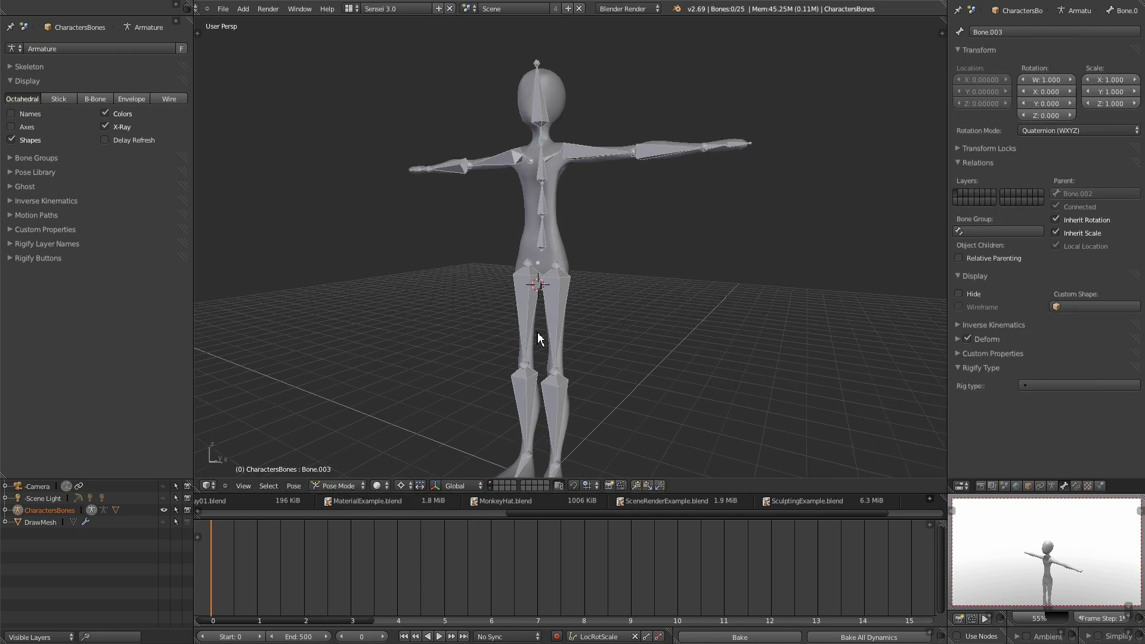
click(411, 485)
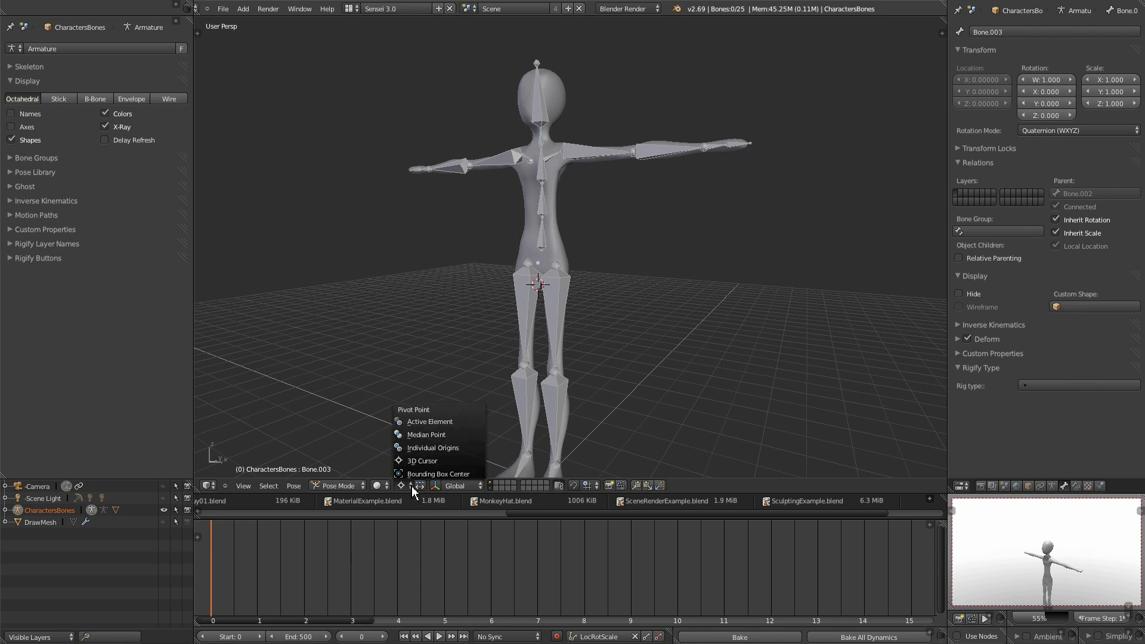
click(423, 434)
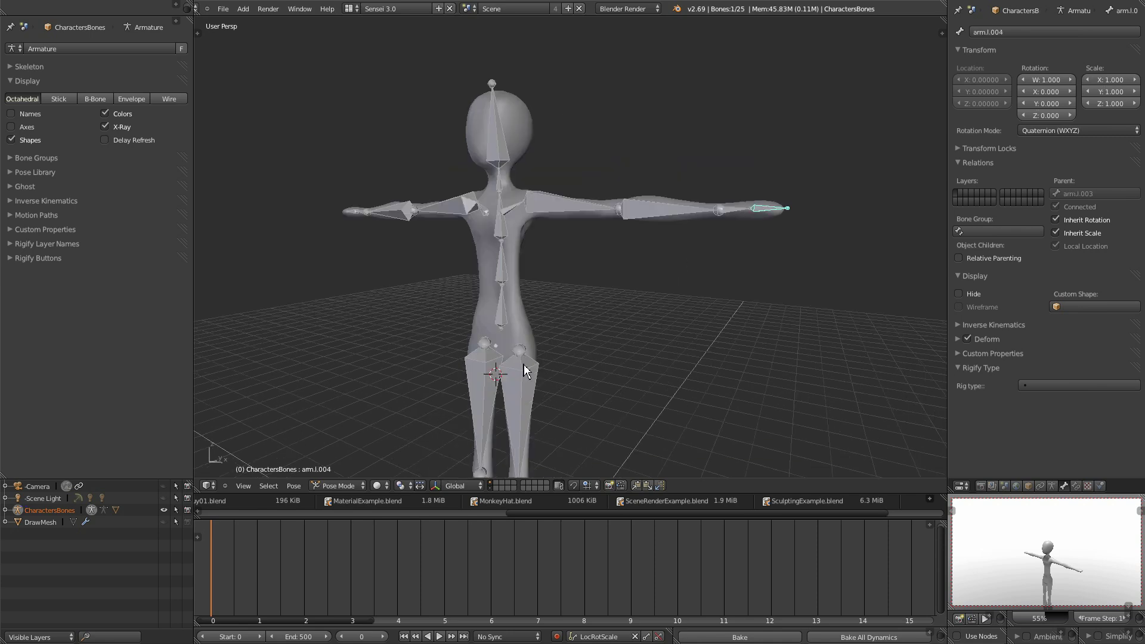
Test the left hand bone's rotation on the mesh and clear that rotation.
key(r)
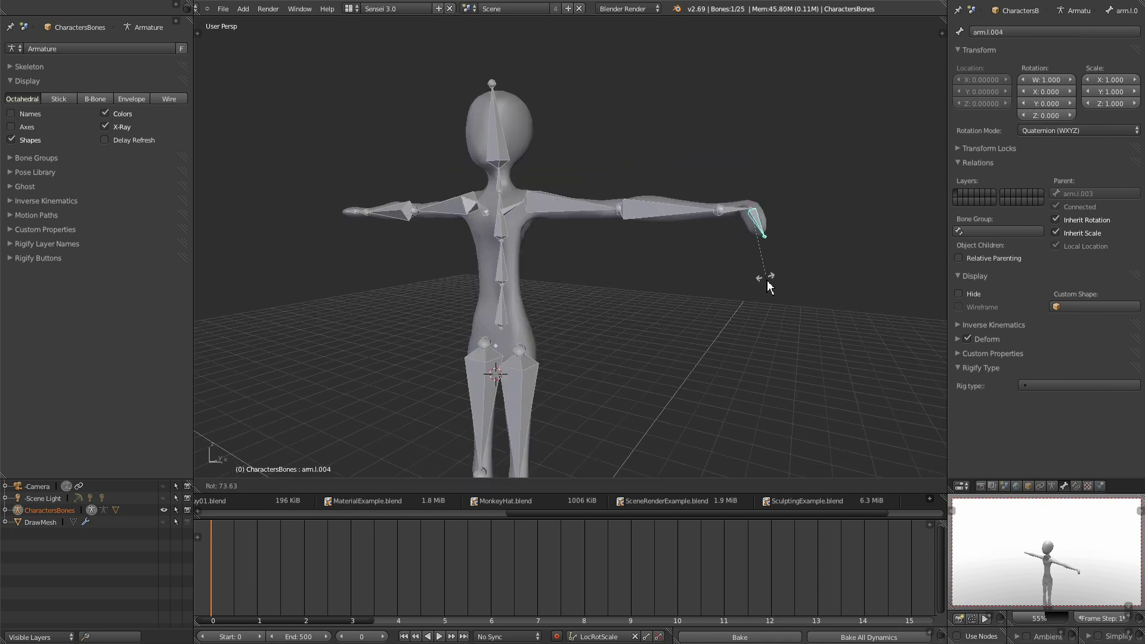
click(803, 216)
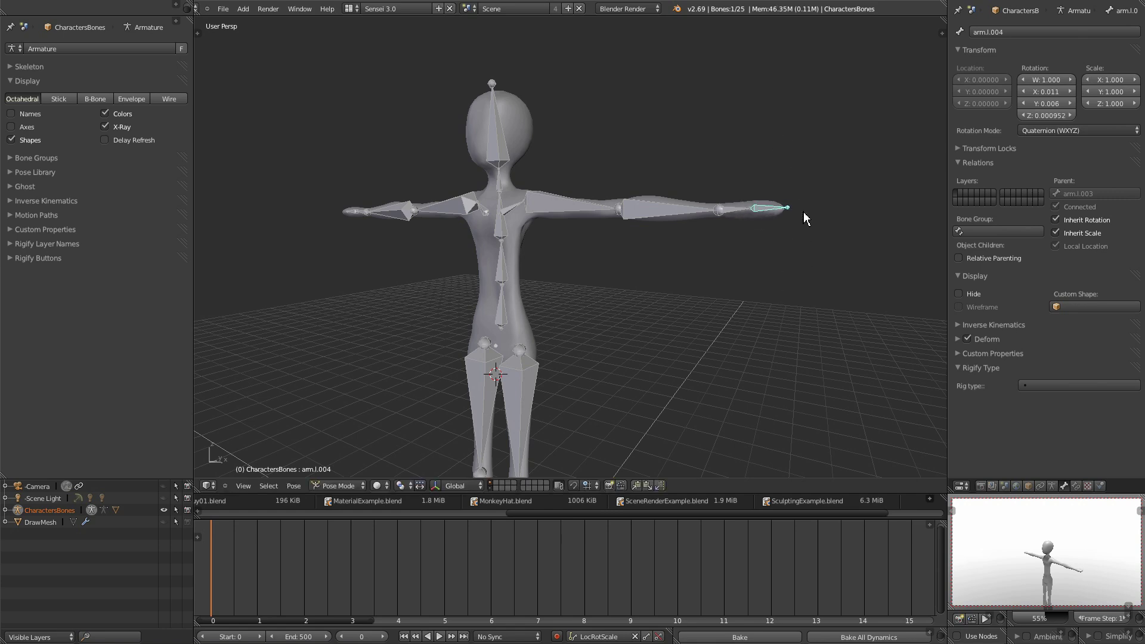
key(alt+r)
Enable Auto IK in the armature's pose options.
key(t)
key(n)
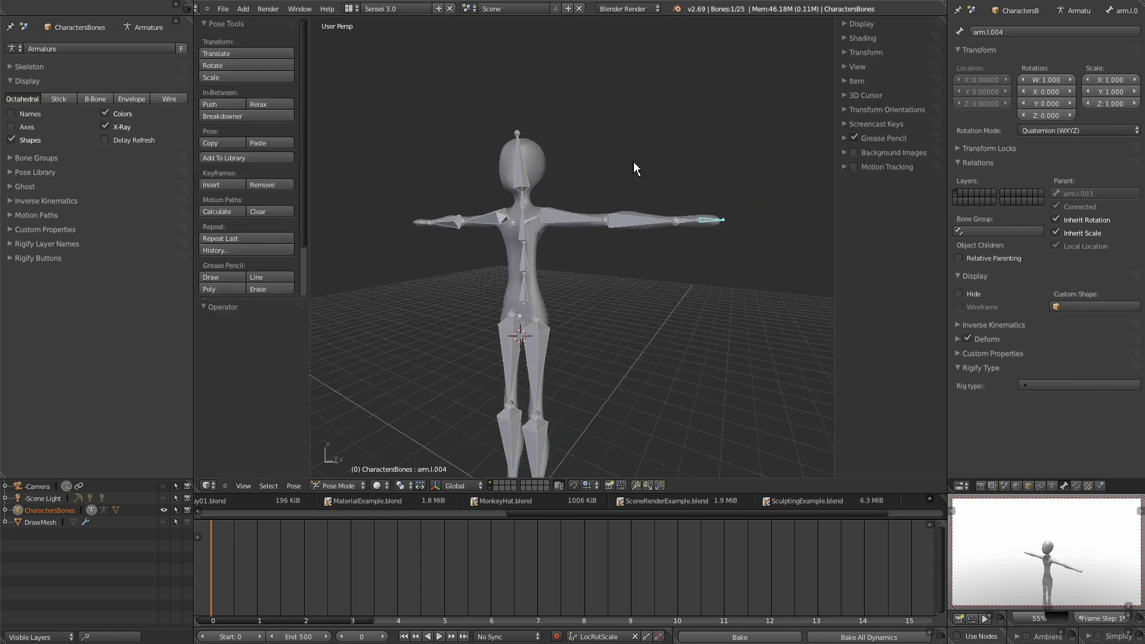
scroll(254, 205, down, 4)
click(205, 289)
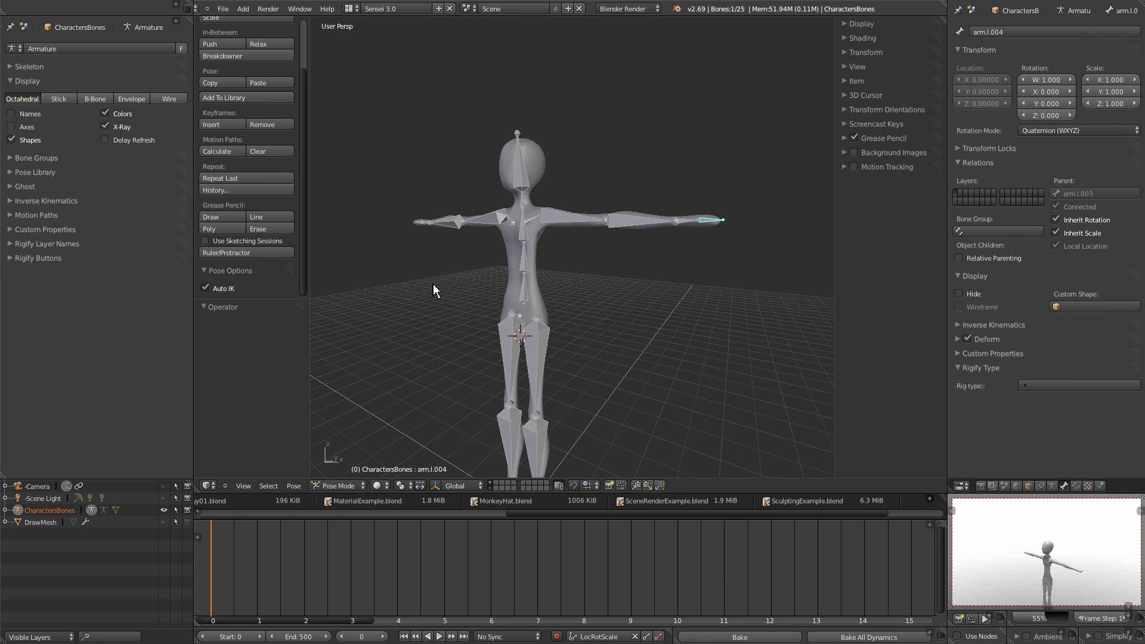
key(t)
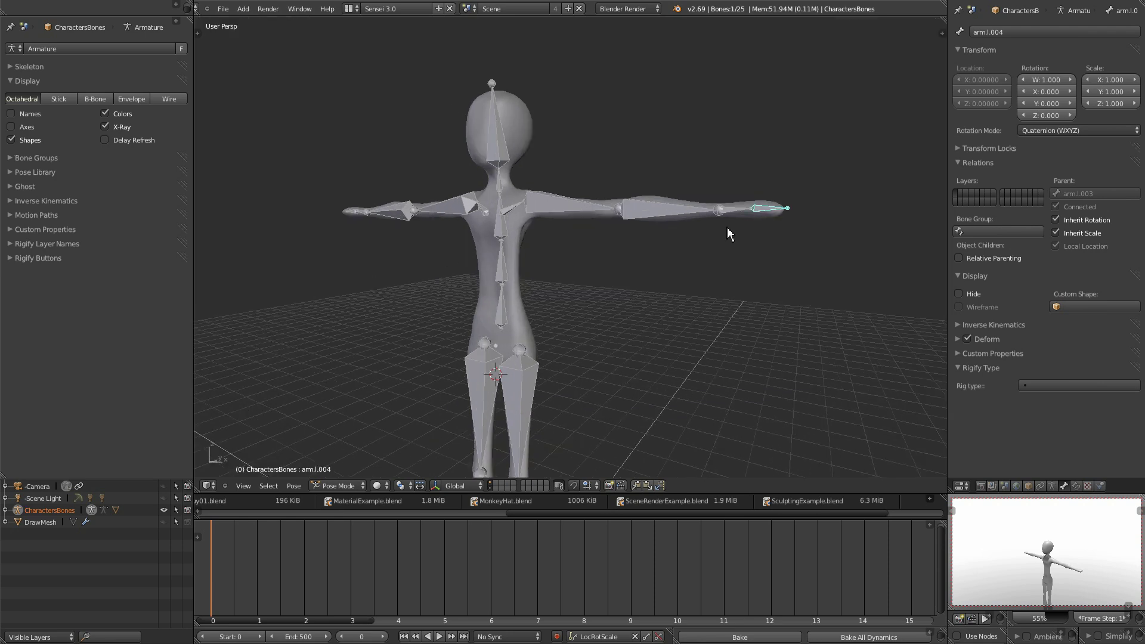
Move the left hand bone down so the whole left arm bends at the elbow, and inspect the pose.
key(g)
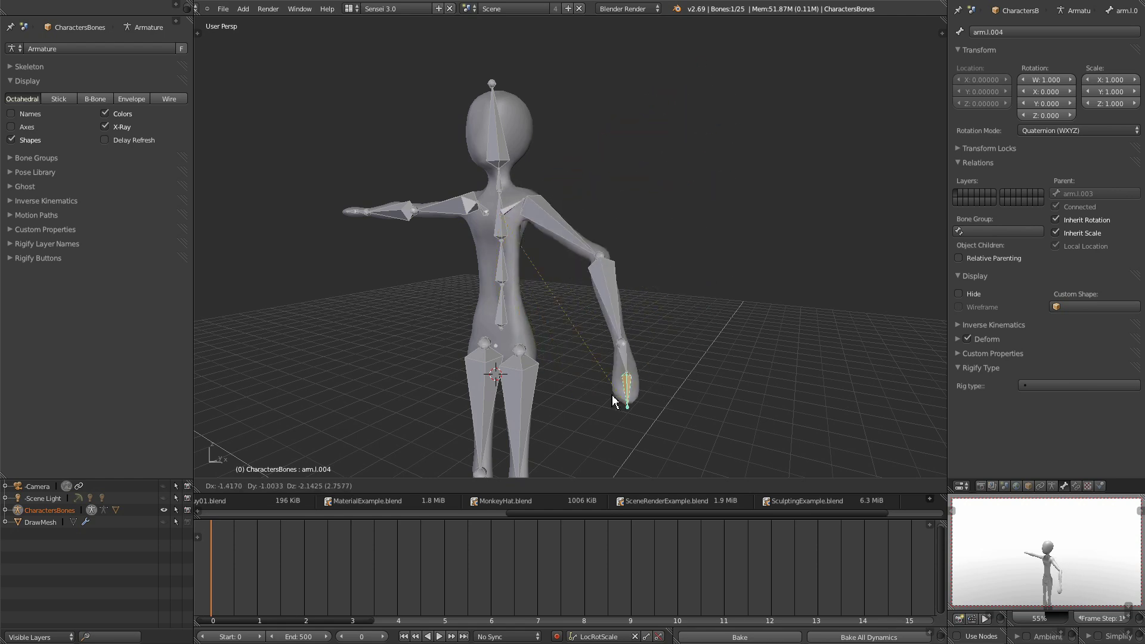
click(714, 301)
middle_drag(564, 337, 561, 370)
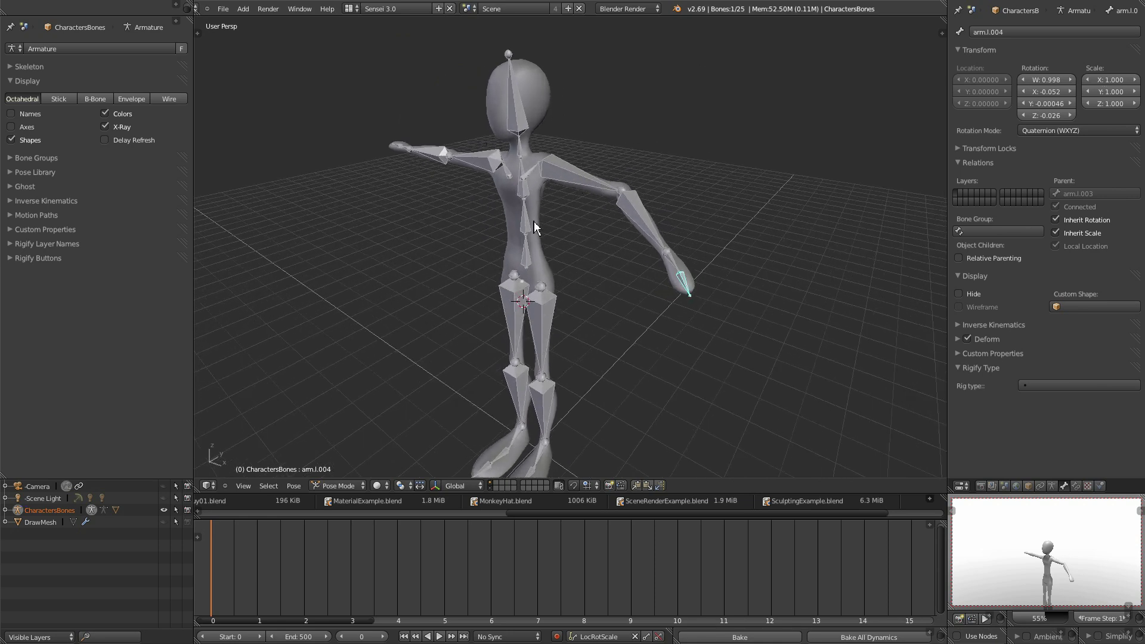
middle_drag(671, 292, 636, 227)
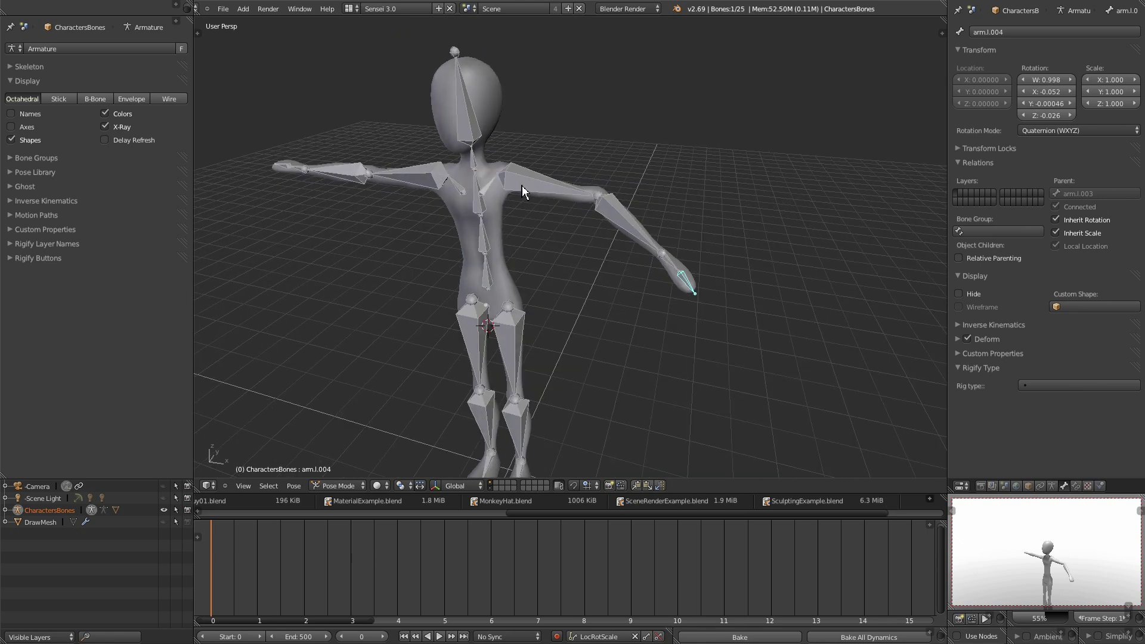
middle_drag(521, 179, 471, 178)
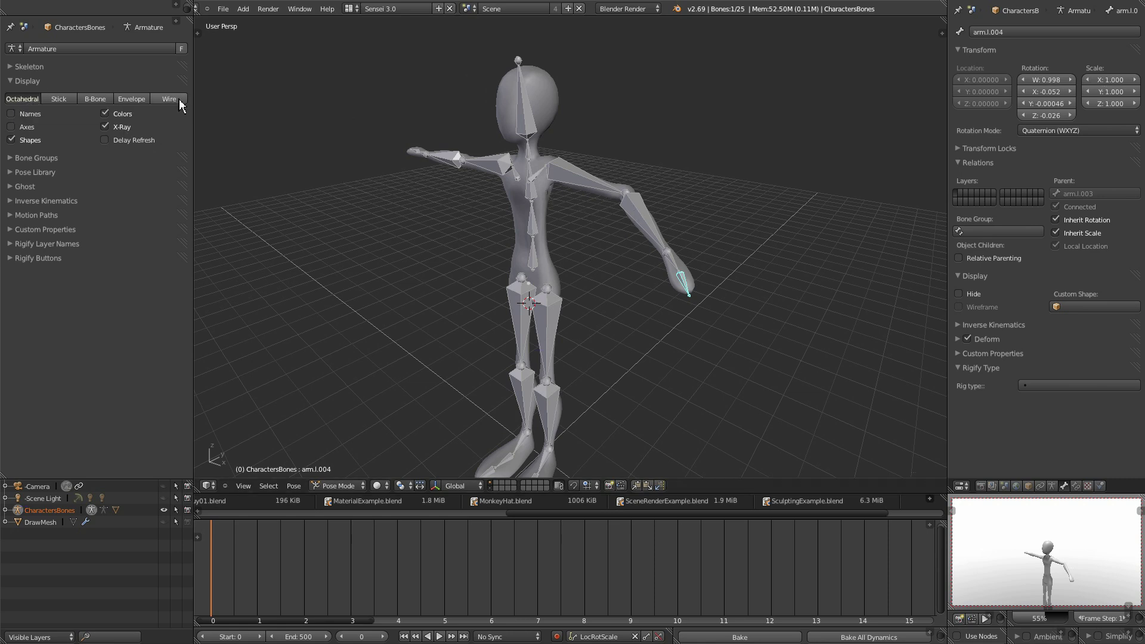
Display the bones as Wire and move the hands to pose the left arm raised outward and the right arm lowered.
click(169, 99)
key(g)
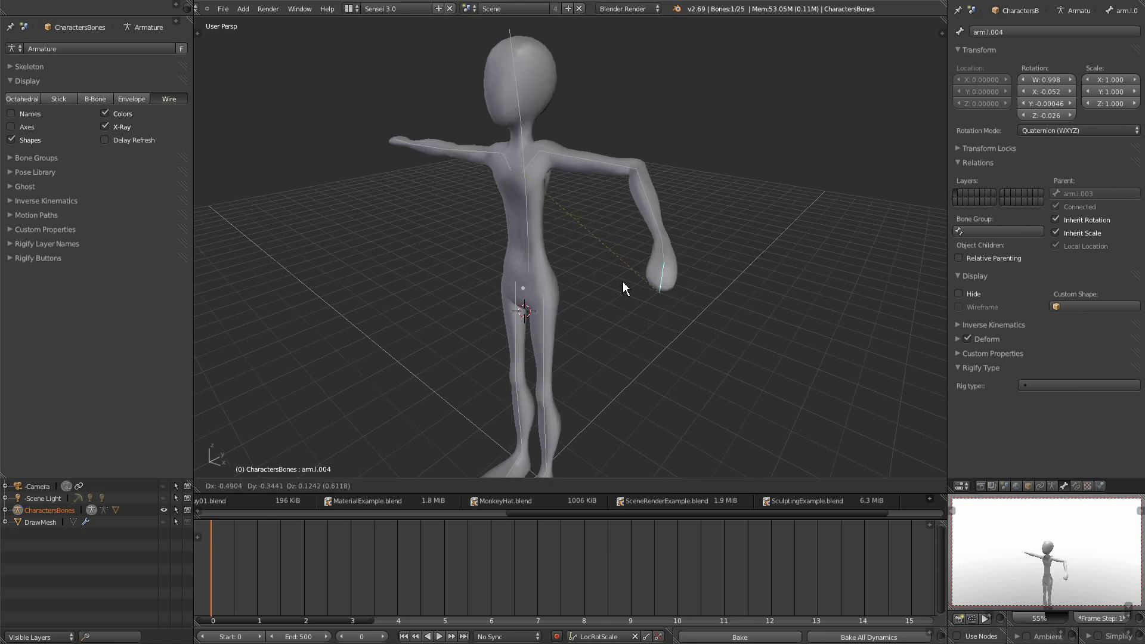
click(762, 178)
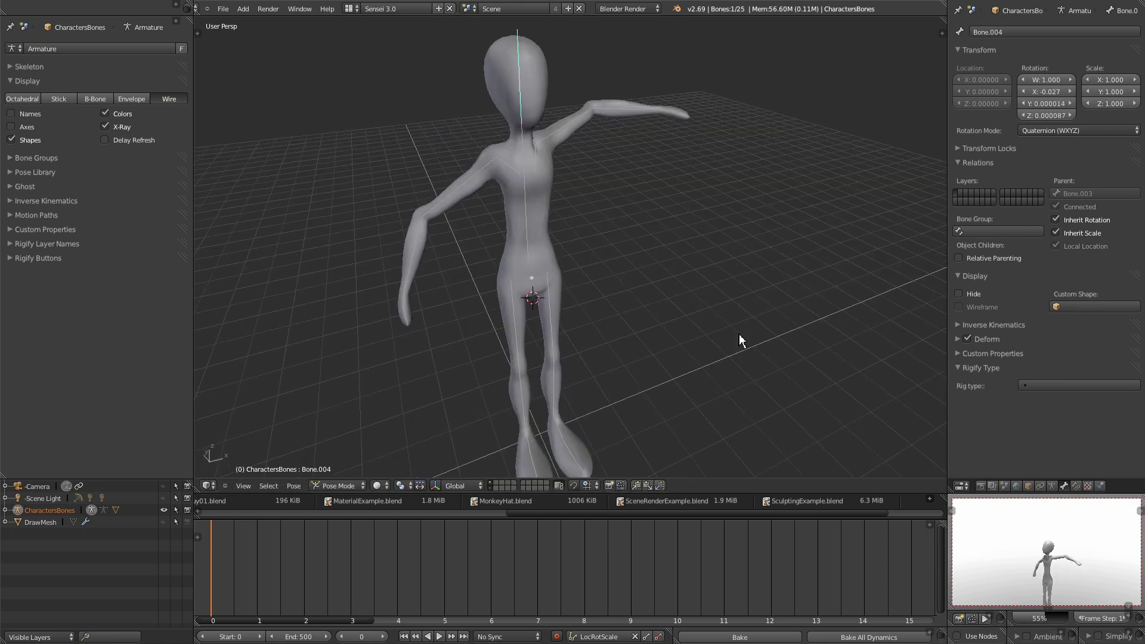
middle_drag(703, 332, 690, 333)
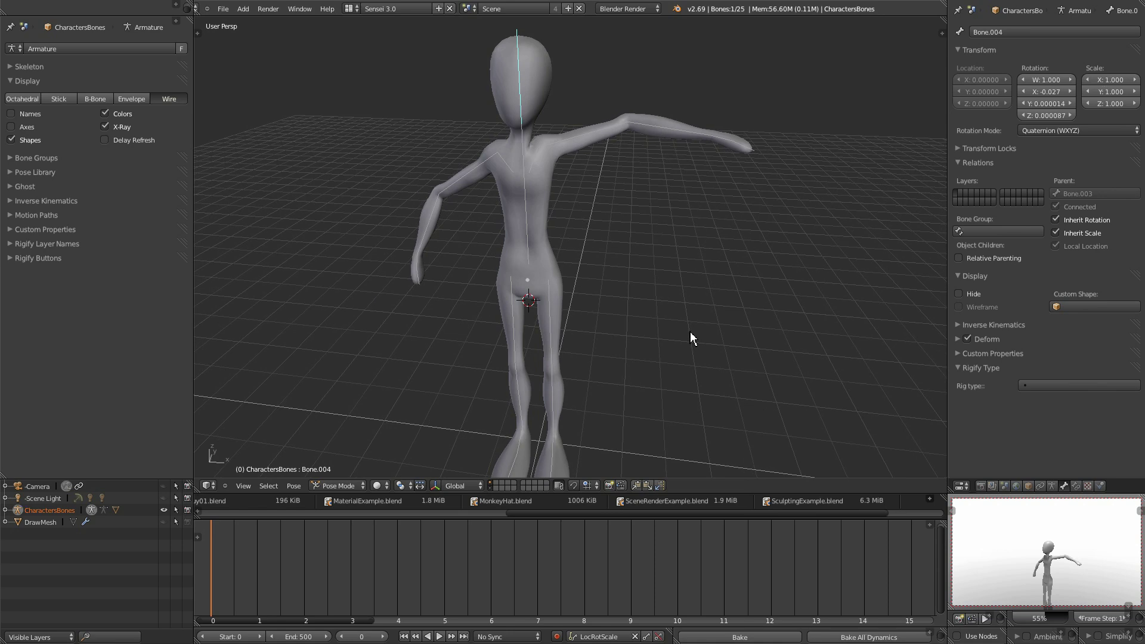
Clear the rotation of all bones to restore the rest pose, and try moving the whole skeleton.
key(a)
key(alt+r)
middle_drag(684, 330, 757, 362)
key(g)
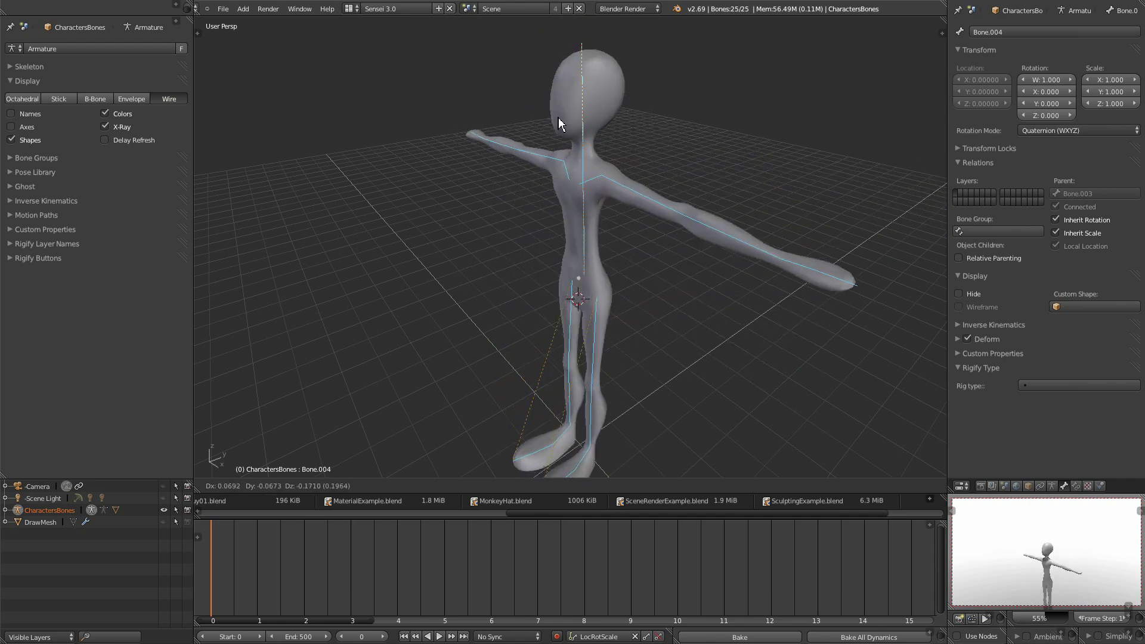
click(541, 139)
Move bone arm.r.003 down so the right arm bends with Auto IK.
right_click(475, 147)
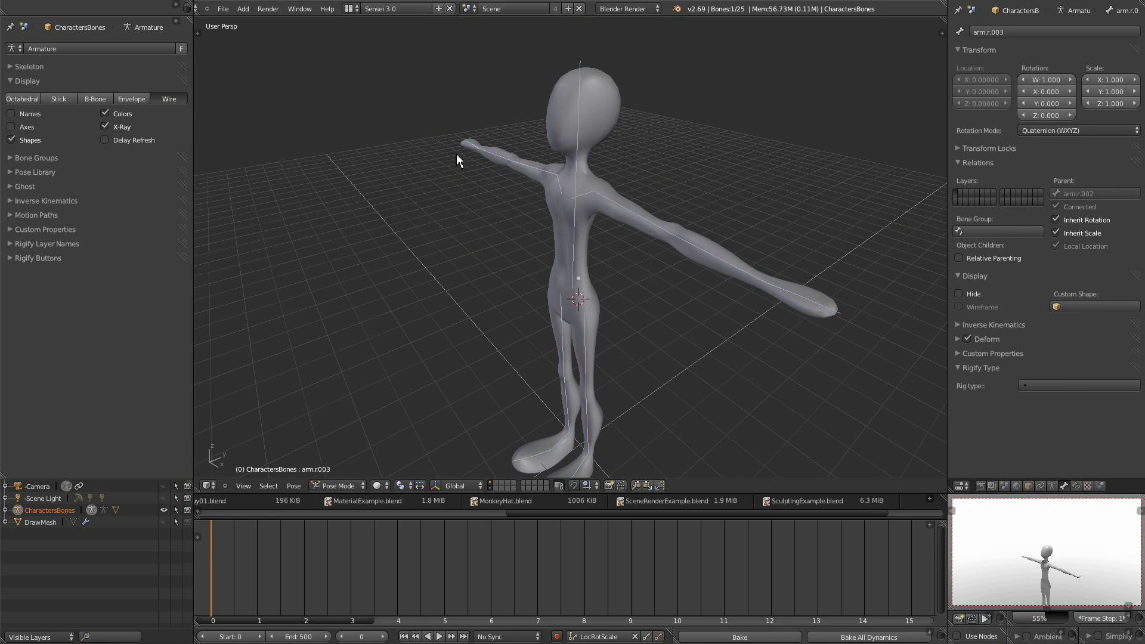
key(g)
click(469, 180)
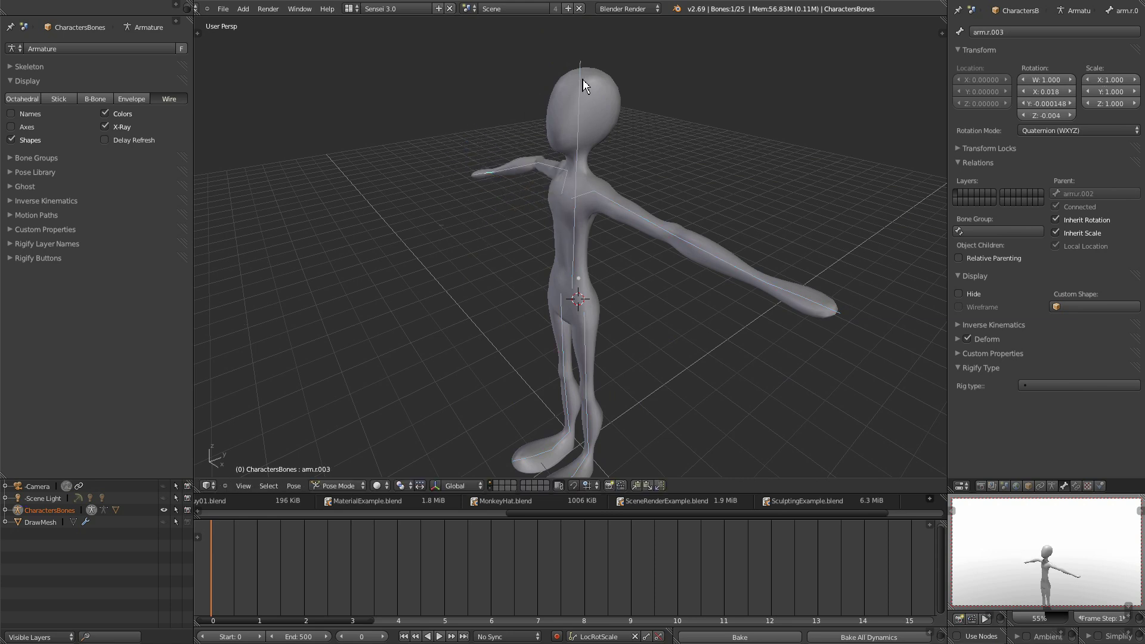
Move the head bone sideways so the spine leans and the head tilts over, and inspect the pose.
right_click(581, 80)
key(g)
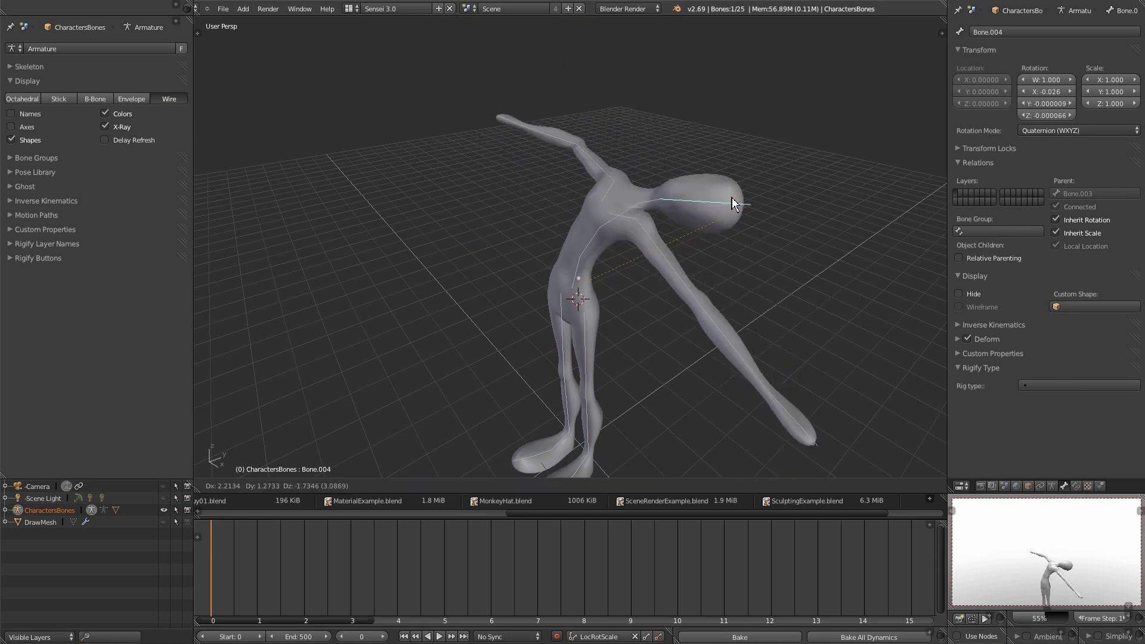
click(672, 121)
shift+middle_drag(694, 253, 697, 181)
middle_drag(604, 264, 608, 366)
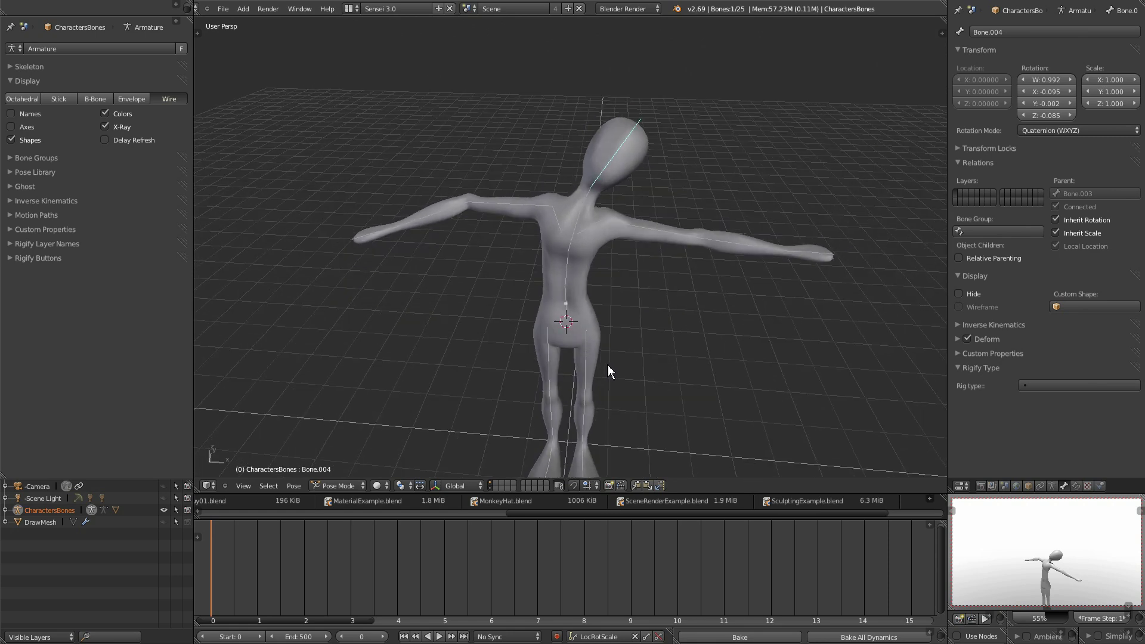
View the constraint types available for the head bone.
click(1076, 486)
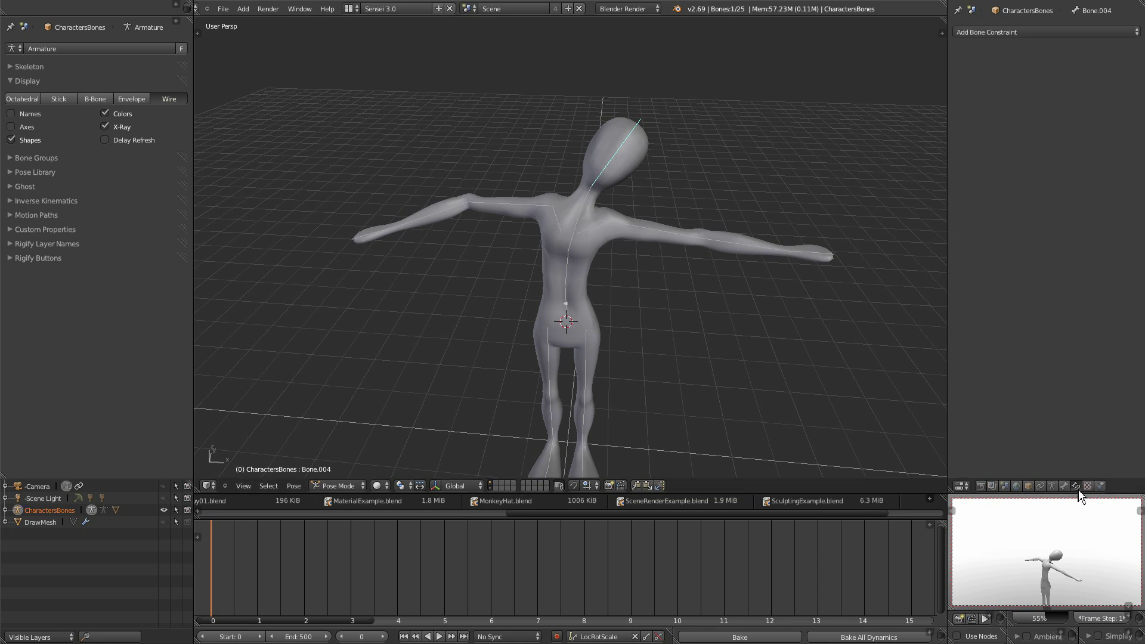
click(1049, 33)
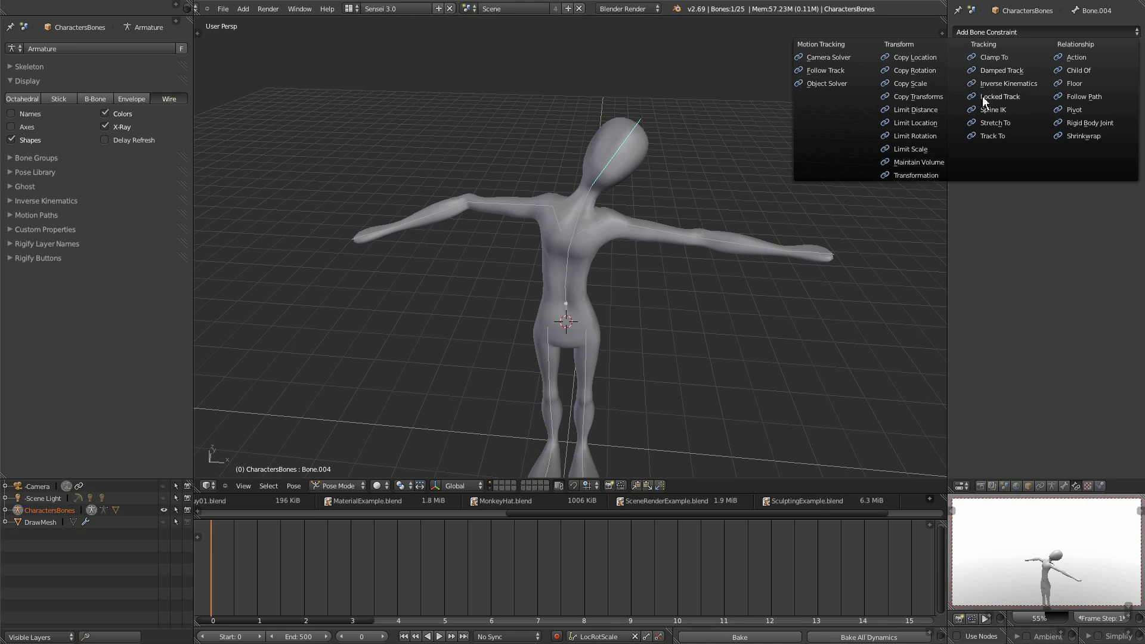
middle_drag(628, 166, 755, 327)
Disable Auto IK in the pose options and clear the rotation of all bones.
key(t)
key(n)
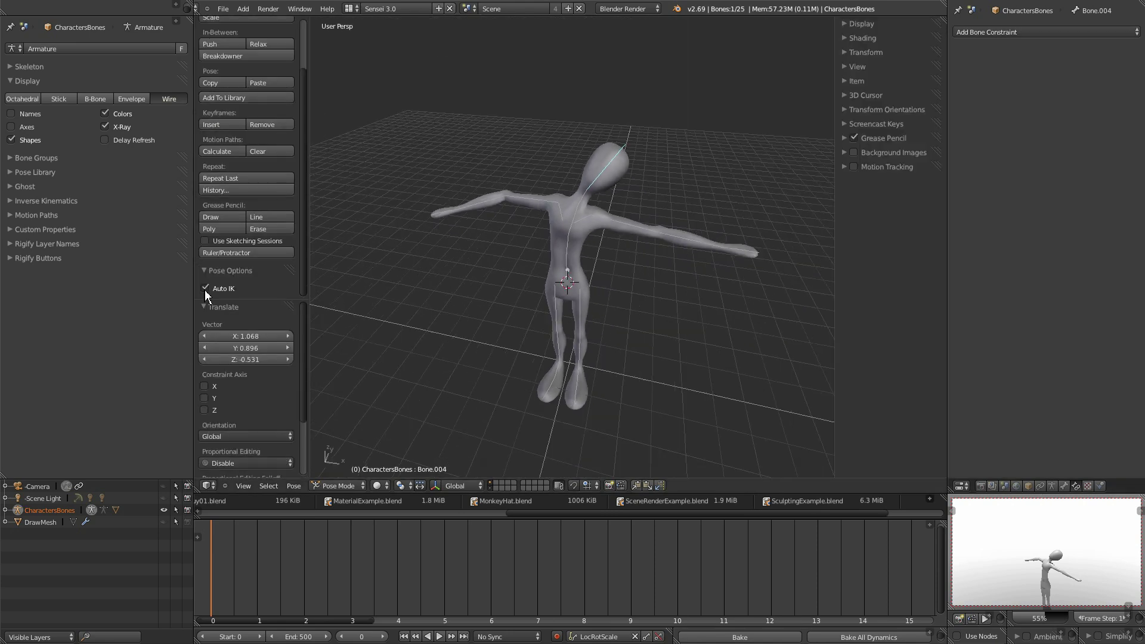
key(t)
key(n)
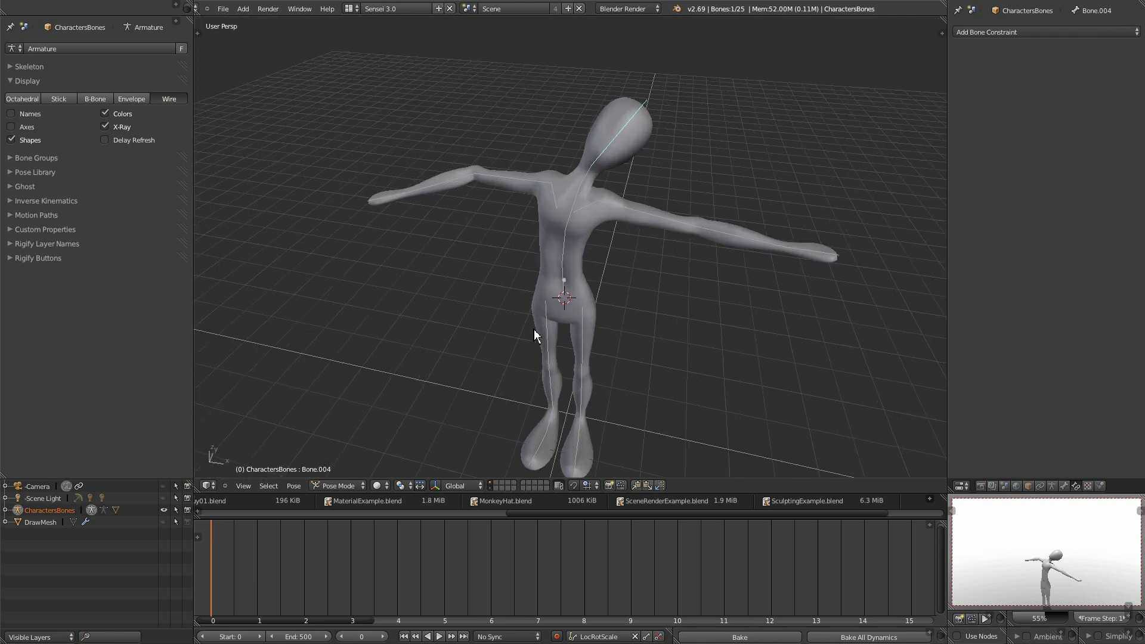
key(a)
key(alt+r)
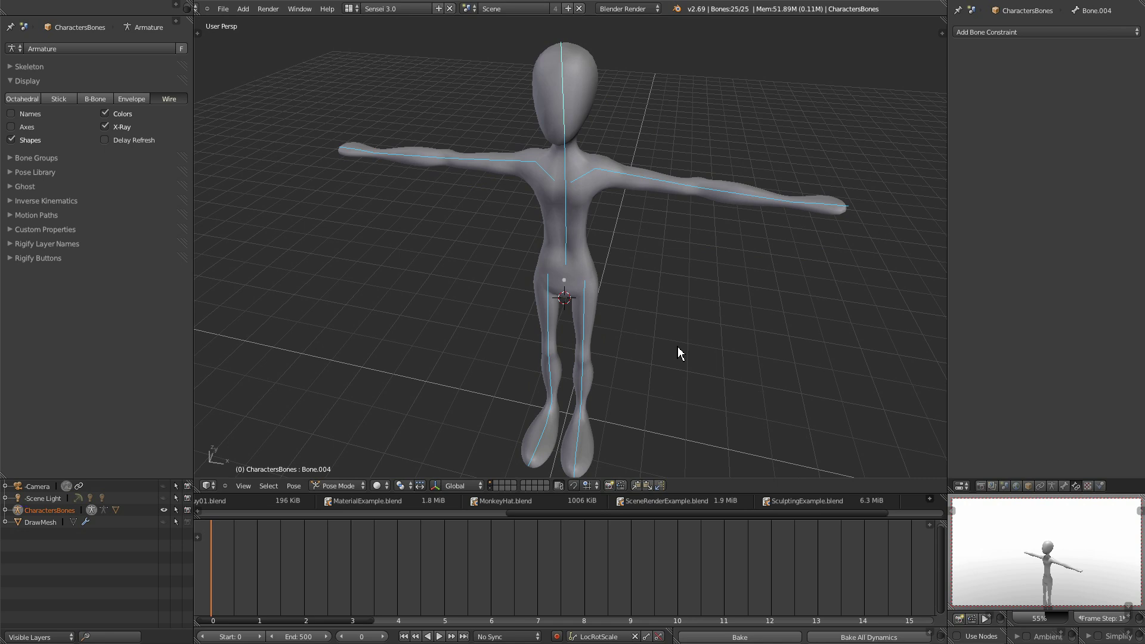
Rotate the left hand bone, the wrist bone arm.l.003 and the forearm bone arm.l.002 individually so the left forearm hangs down.
middle_drag(693, 345, 753, 259)
right_click(753, 258)
key(r)
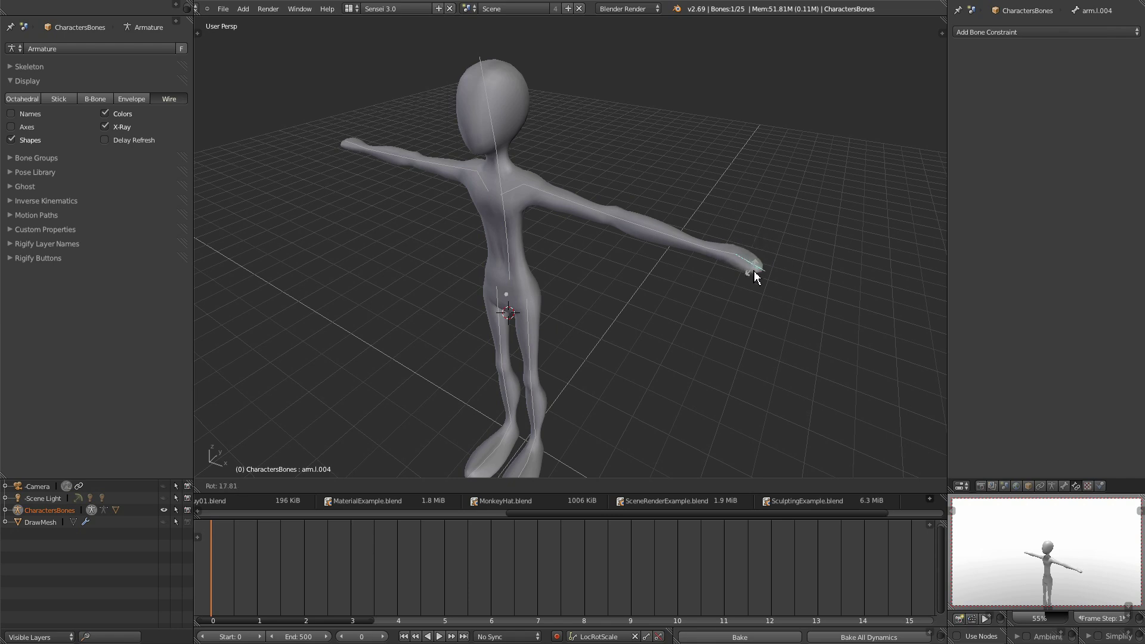
click(754, 275)
right_click(724, 252)
key(r)
click(729, 254)
right_click(692, 246)
key(r)
click(689, 296)
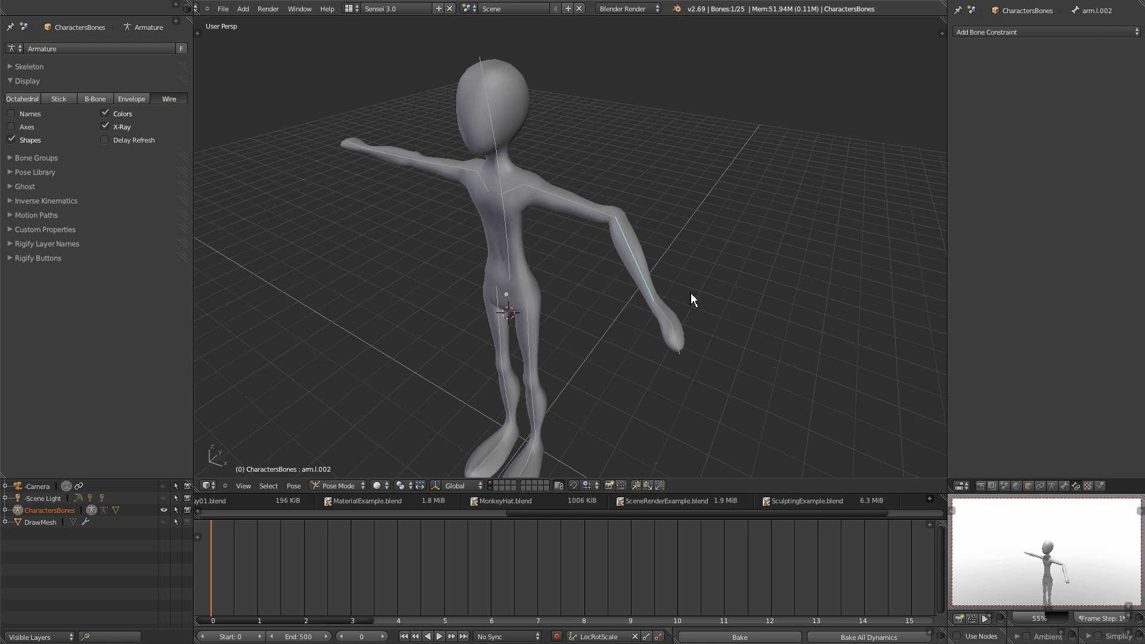
Undo the individual rotations of the left arm bones.
key(ctrl+z)
key(ctrl+z)
key(ctrl+z)
key(ctrl+z)
key(ctrl+z)
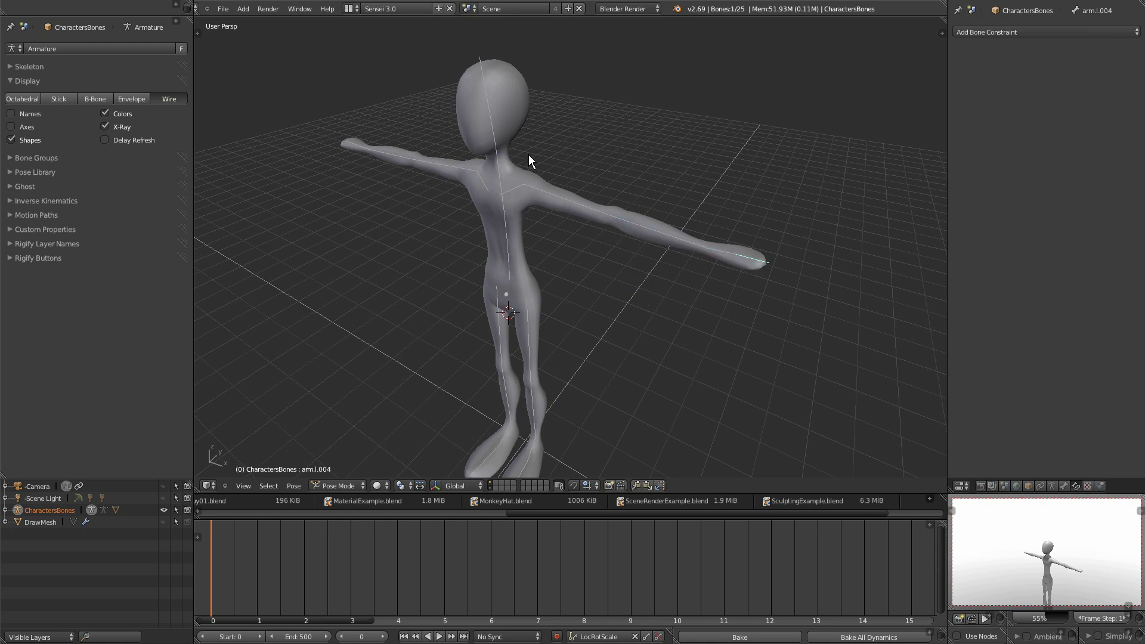
Place the Character mesh's Armature modifier above its Multires modifier and collapse the Armature settings.
right_click(527, 101)
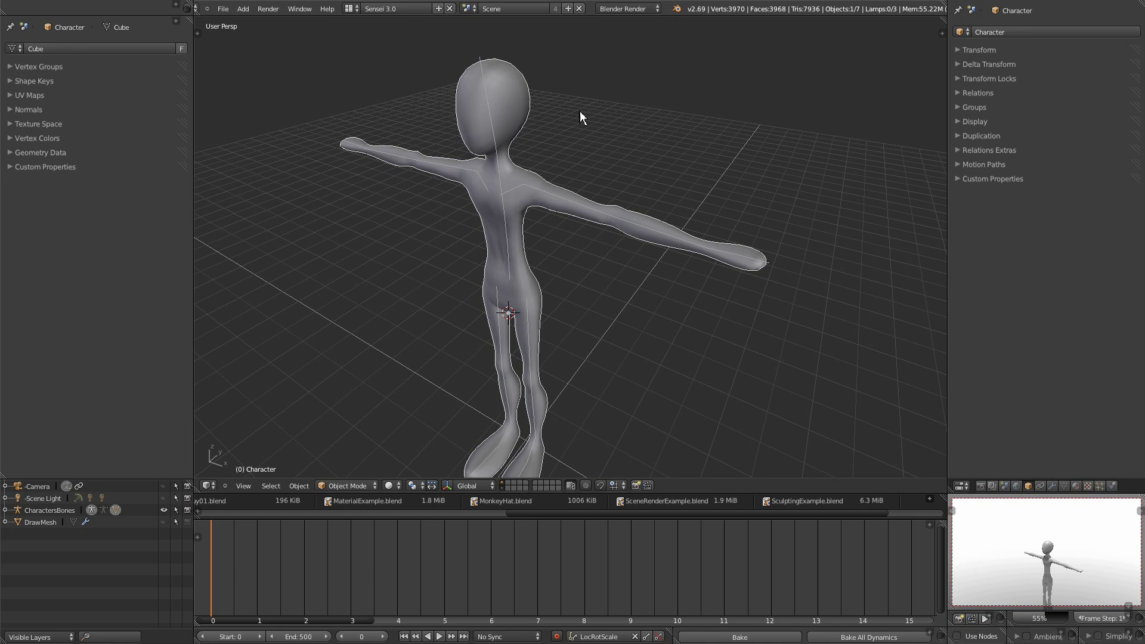
click(1052, 487)
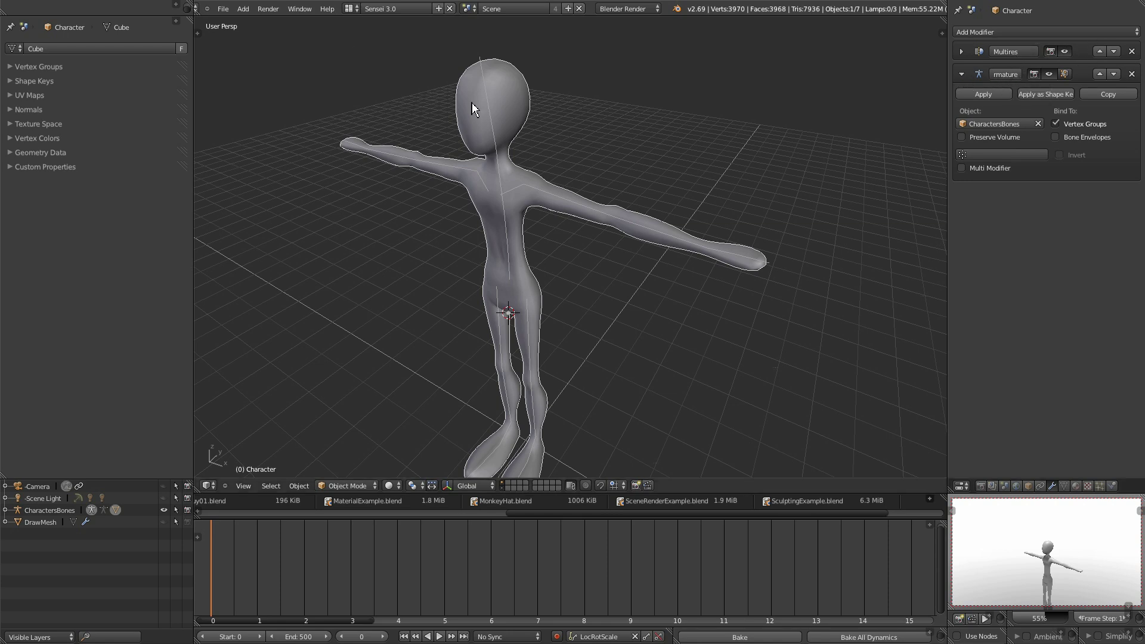
click(1099, 74)
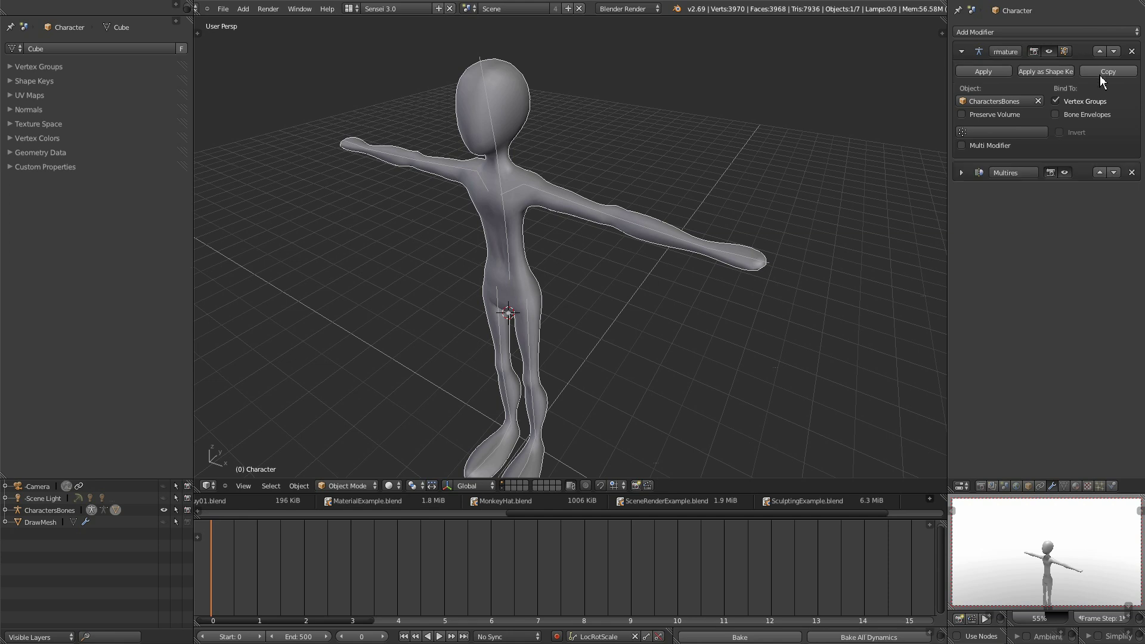
click(961, 52)
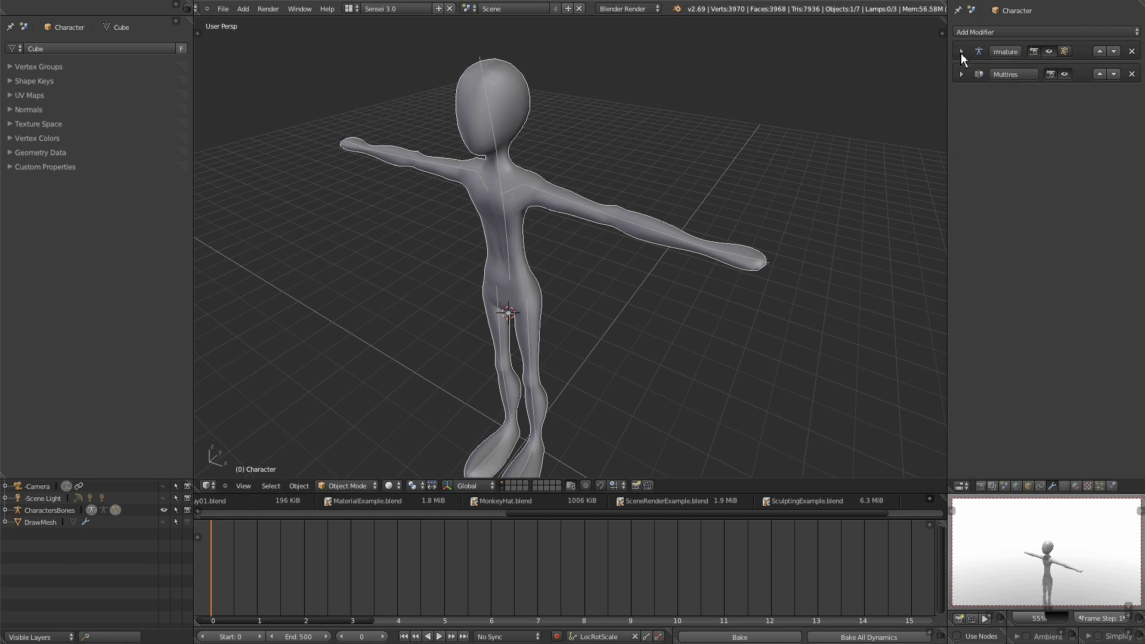
Add an Inverse Kinematics constraint to the left hand bone arm.l.004.
middle_drag(787, 281, 743, 335)
right_click(751, 228)
click(1076, 486)
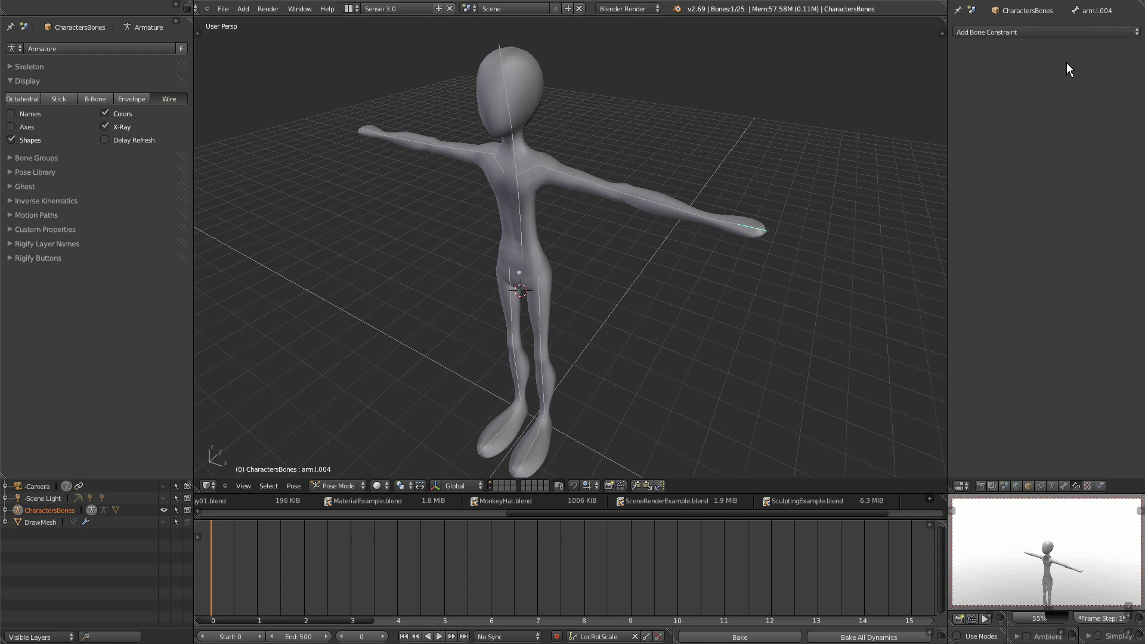
click(1075, 33)
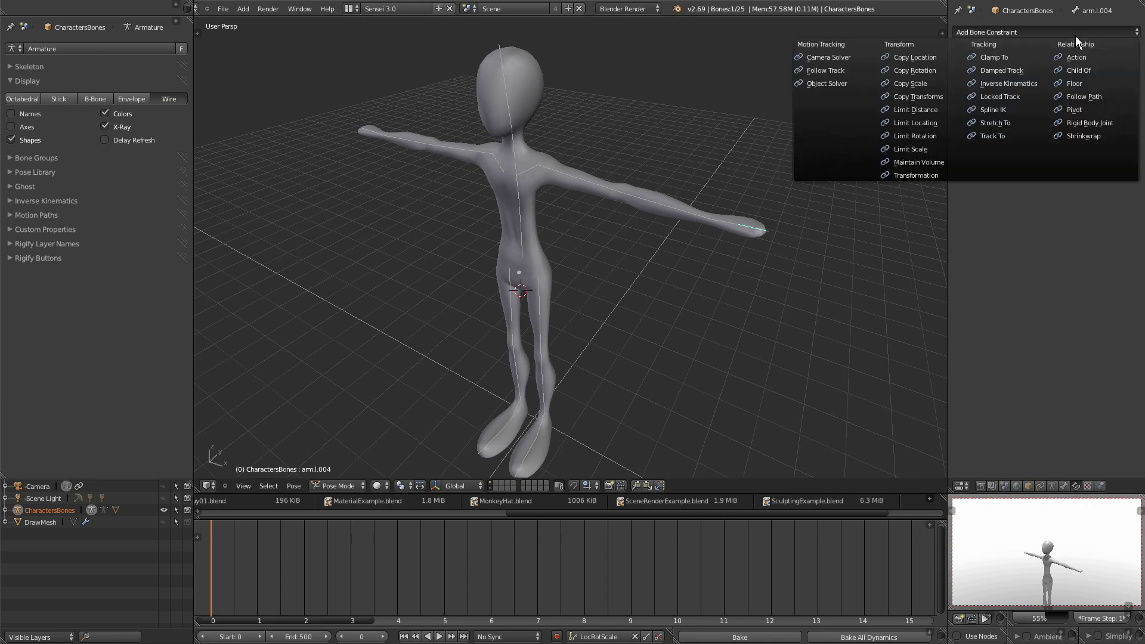
click(1019, 85)
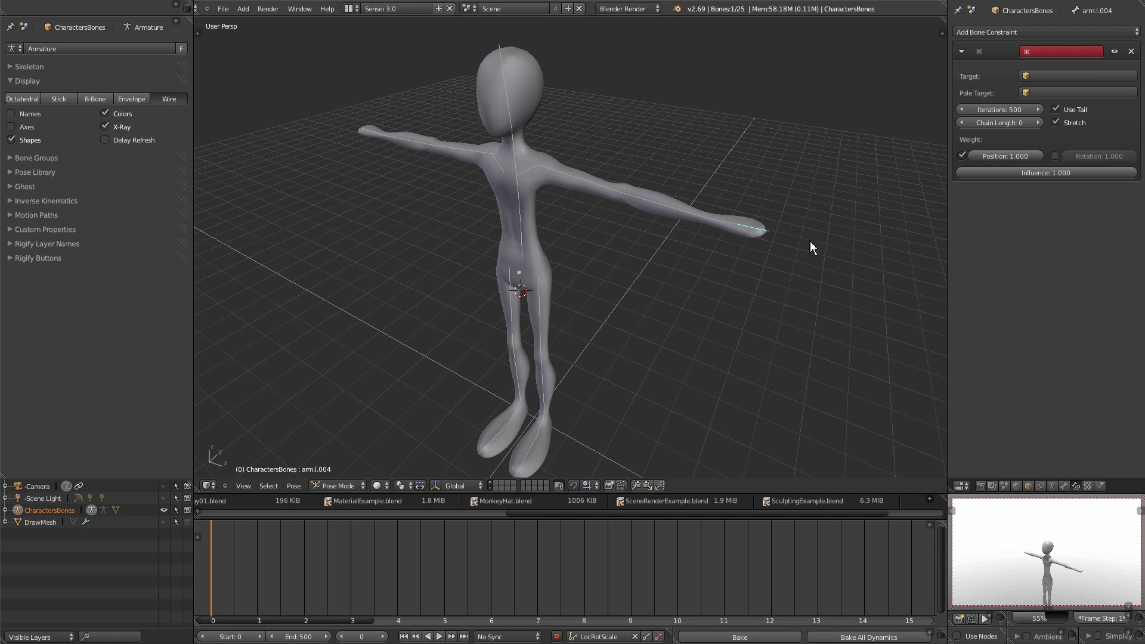
Move the left hand bone around to test how the full-length IK chain pulls the torso.
key(g)
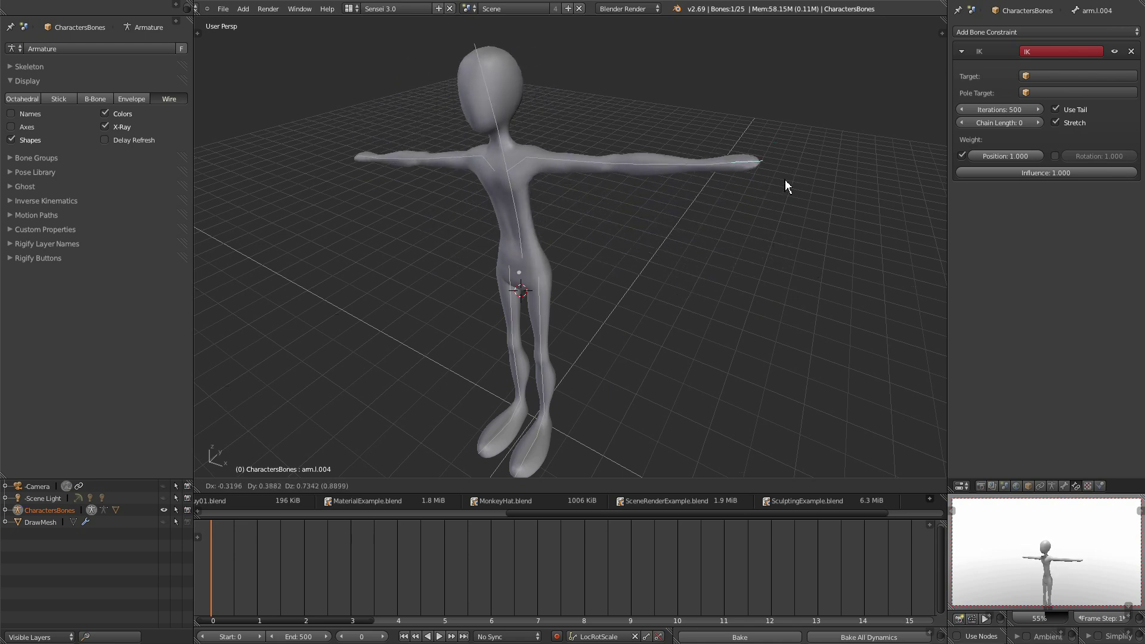
click(733, 271)
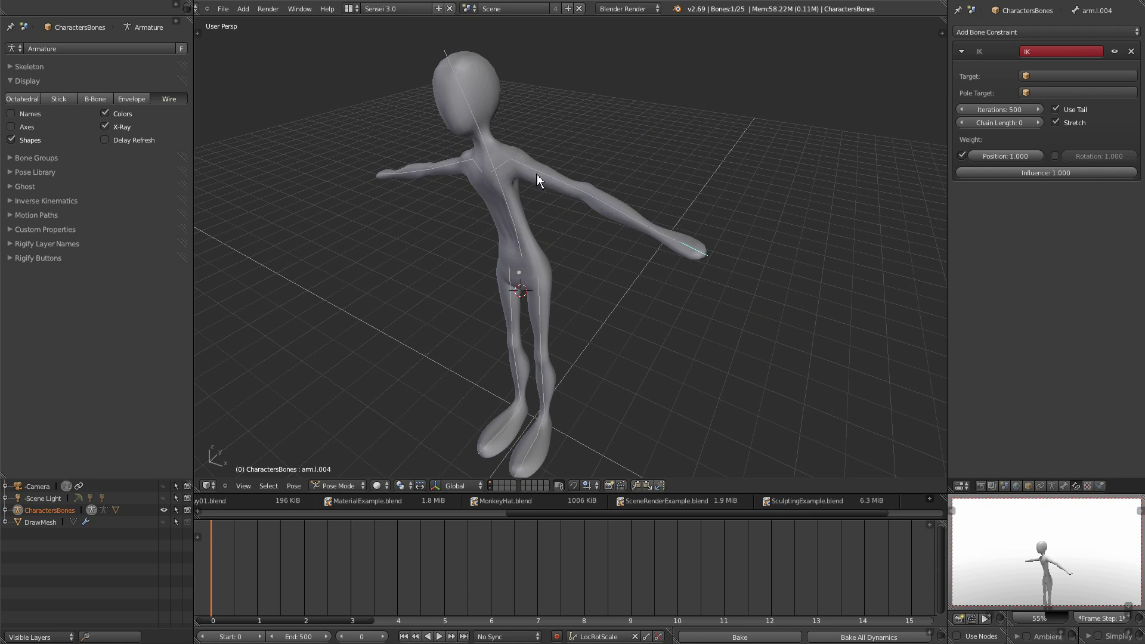
key(g)
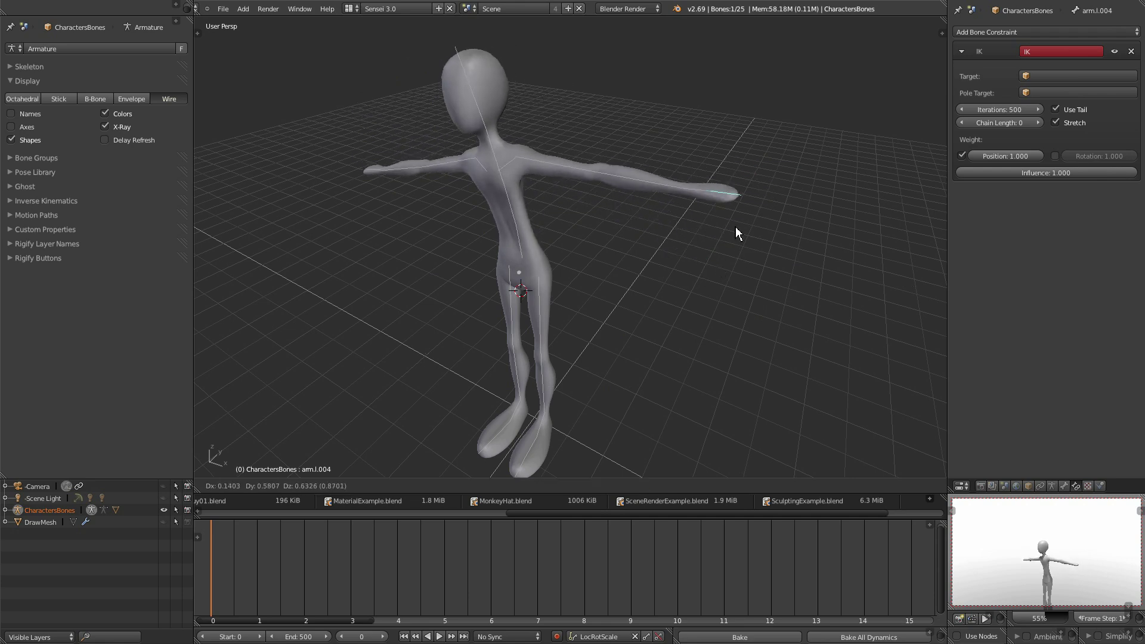
click(763, 272)
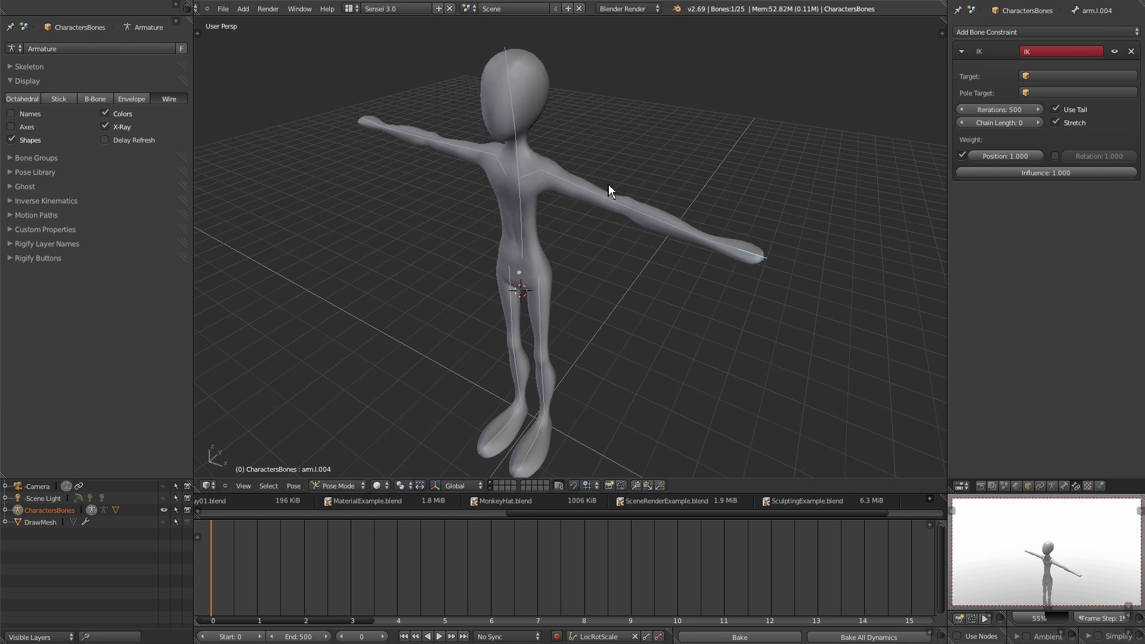
Set the left hand's IK Chain Length to 4 and raise the hand so the left arm bends upward.
click(1041, 125)
click(1041, 125)
click(1040, 125)
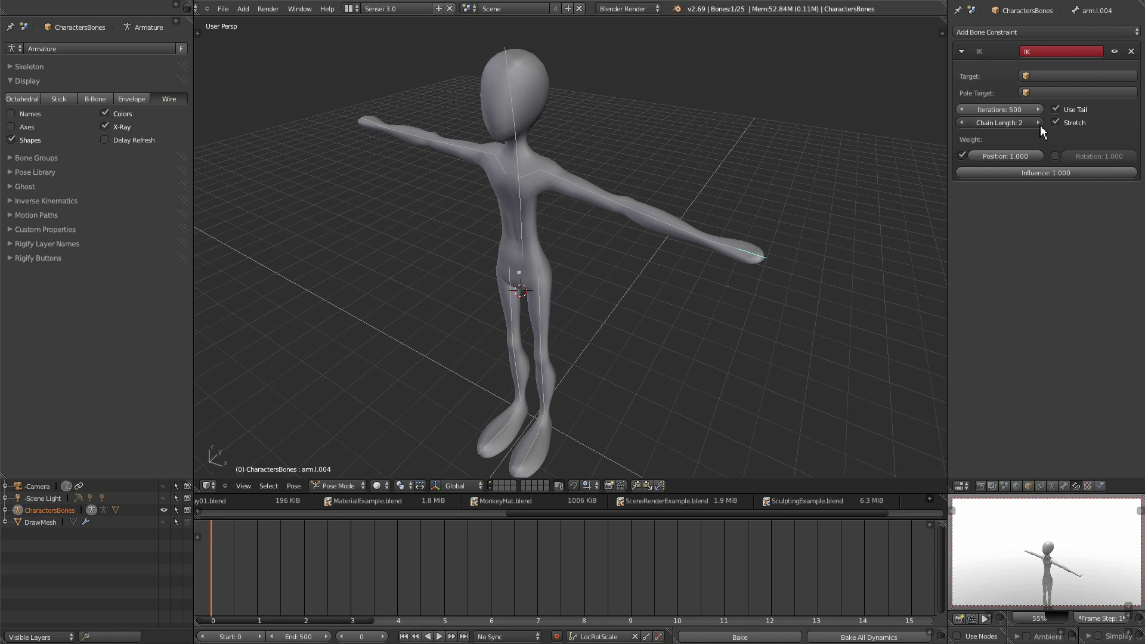
key(g)
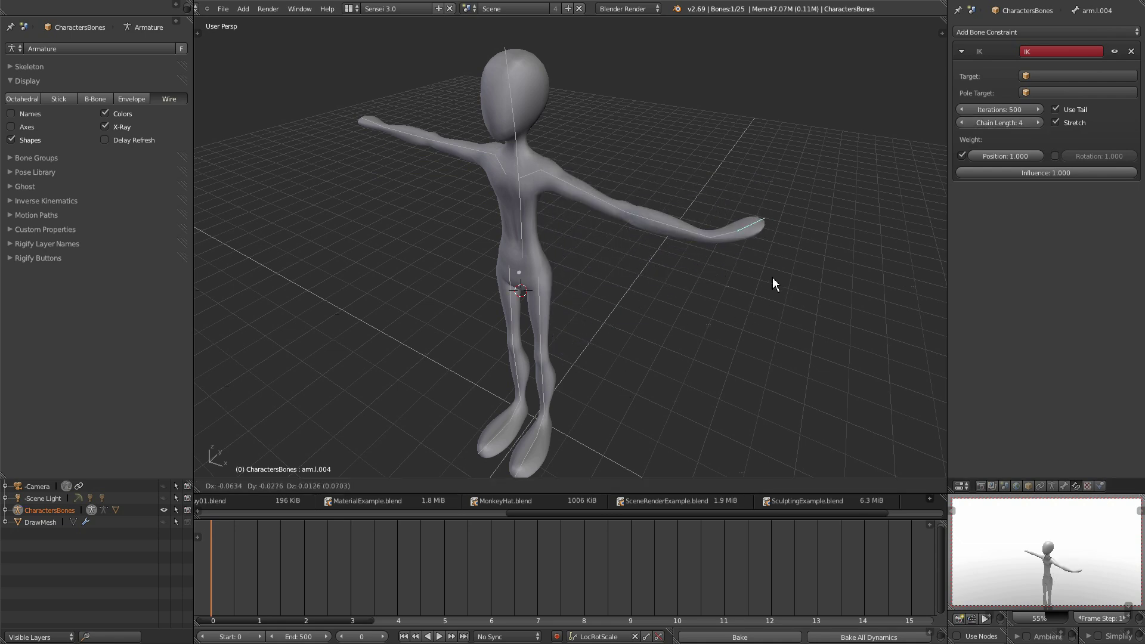
click(735, 197)
Add an Inverse Kinematics constraint with Chain Length 4 to the right hand bone arm.r.004.
middle_drag(605, 291, 660, 271)
shift+middle_drag(621, 317, 784, 314)
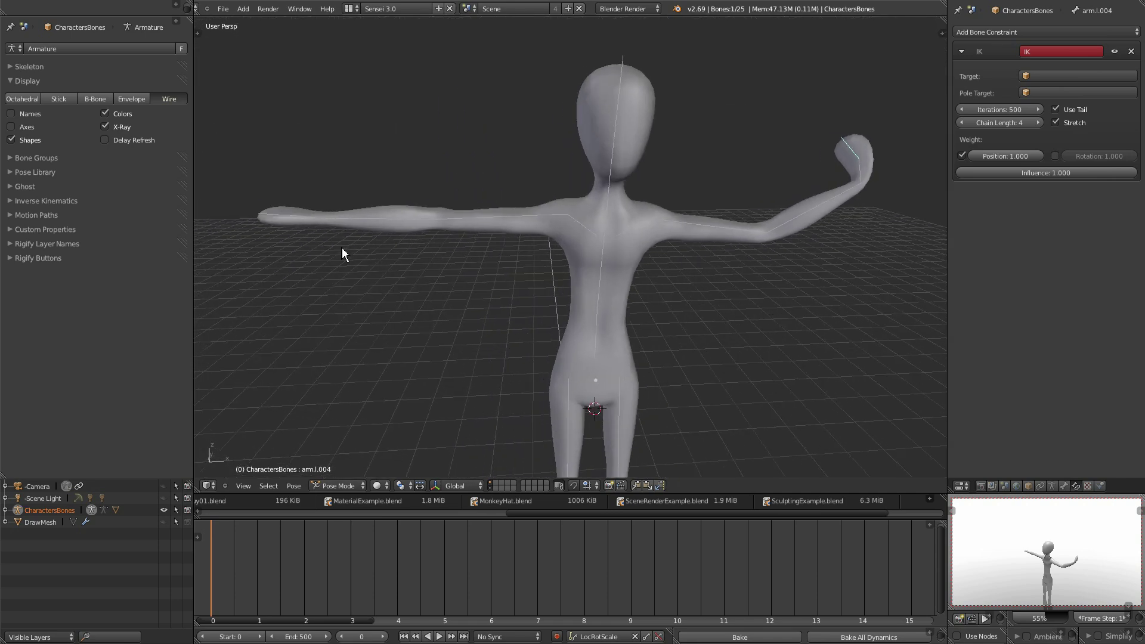
right_click(281, 217)
click(1025, 33)
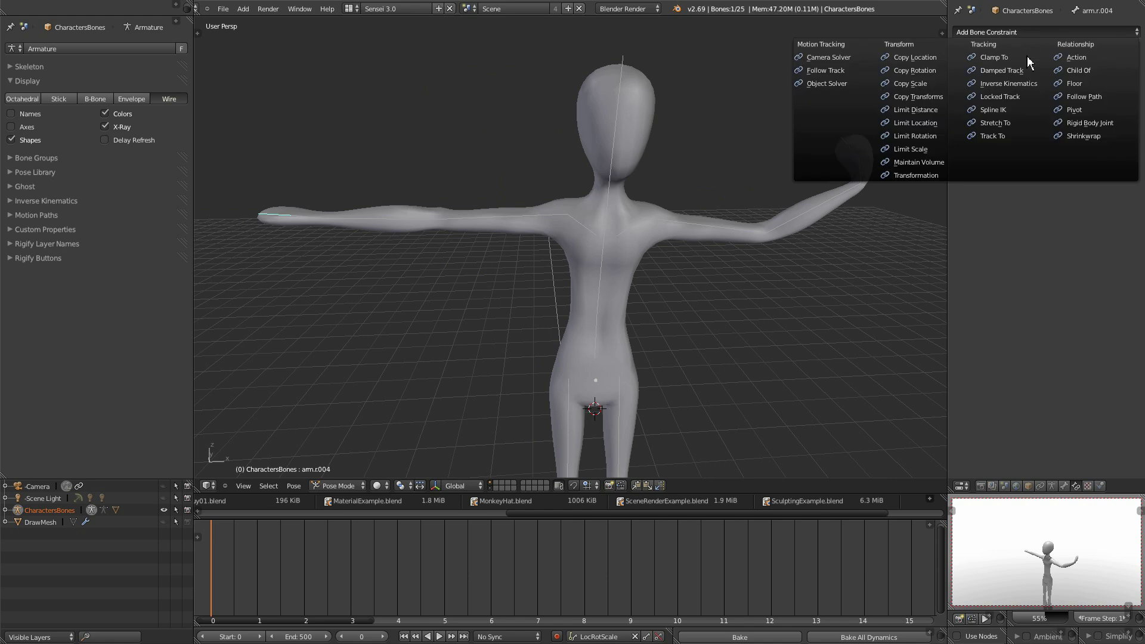
click(1025, 84)
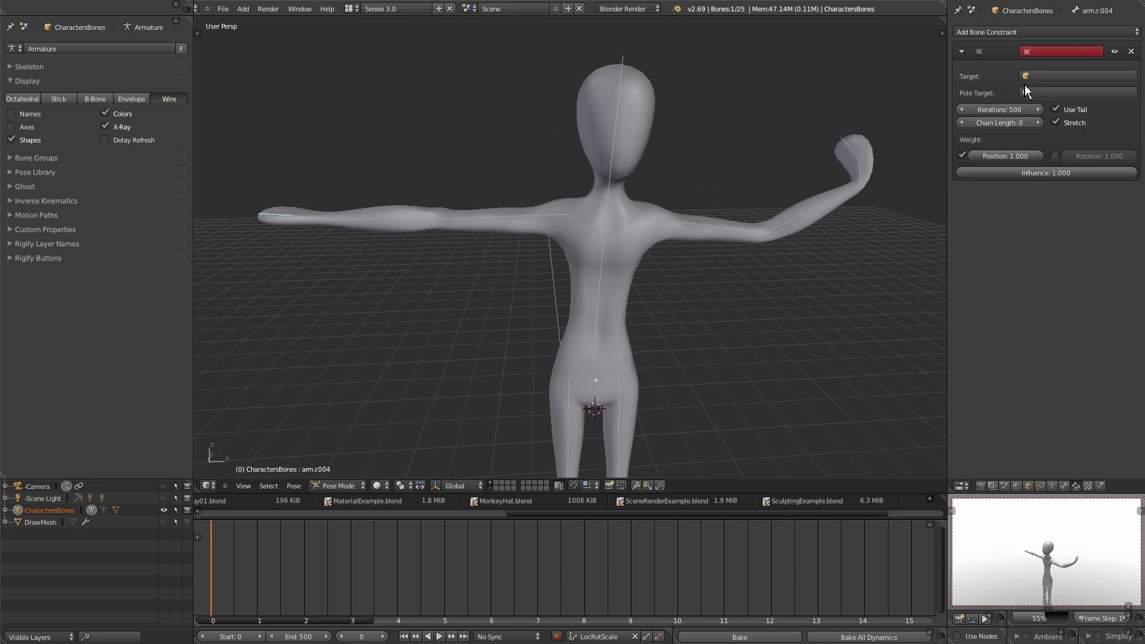
click(1041, 123)
click(1041, 123)
click(1041, 123)
click(1041, 123)
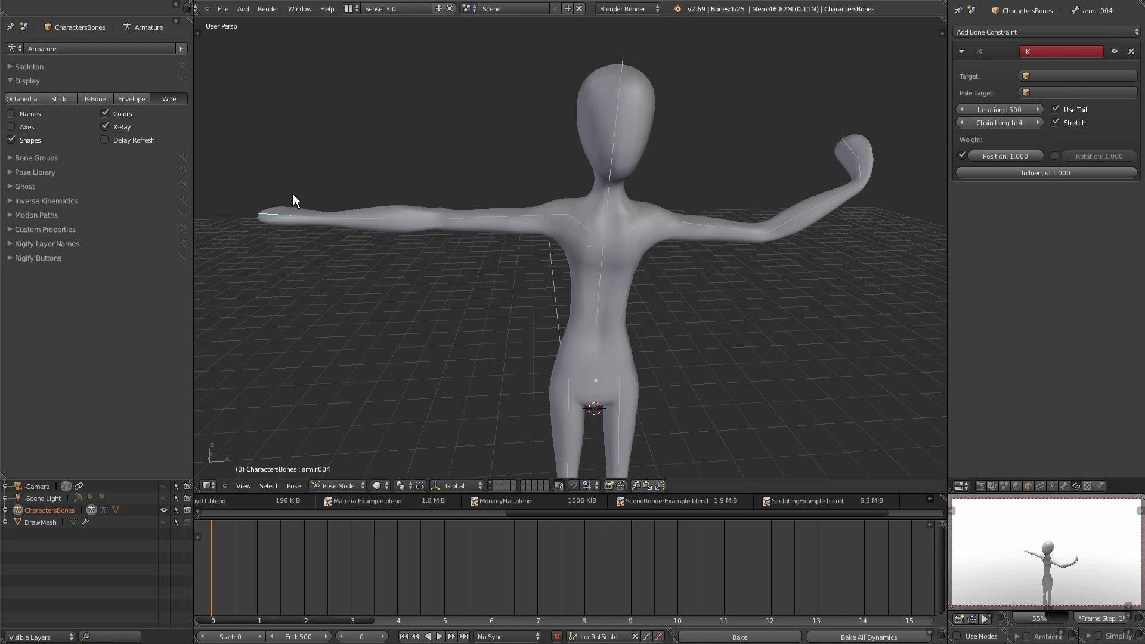
Raise the right hand bone above the head, and move it back down beside the body to test its IK chain.
key(g)
click(470, 44)
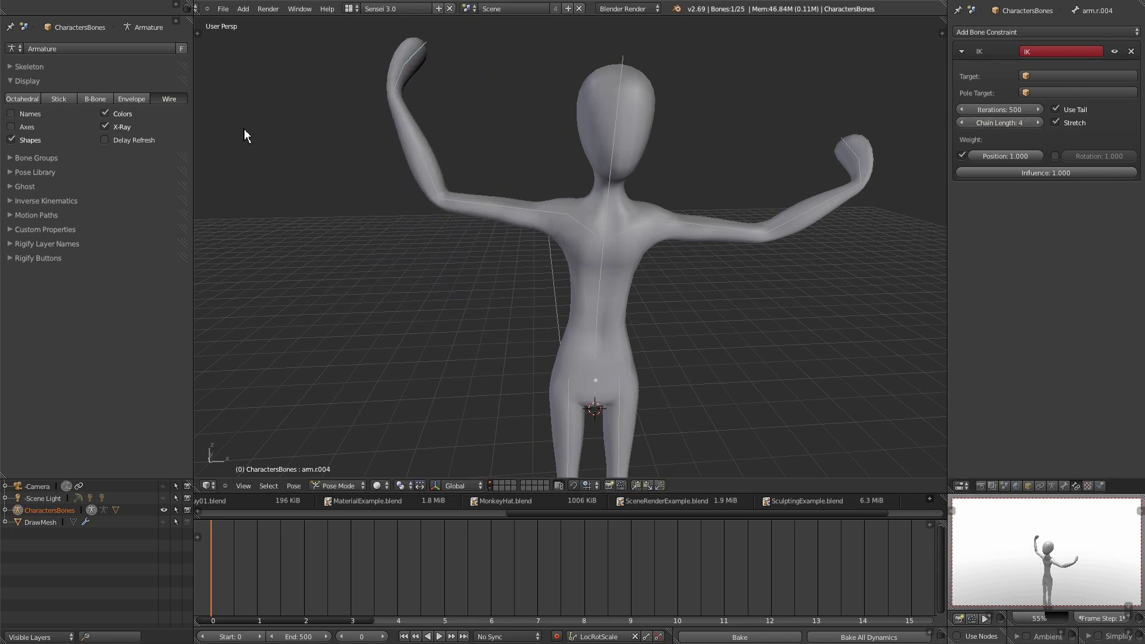
key(g)
click(821, 330)
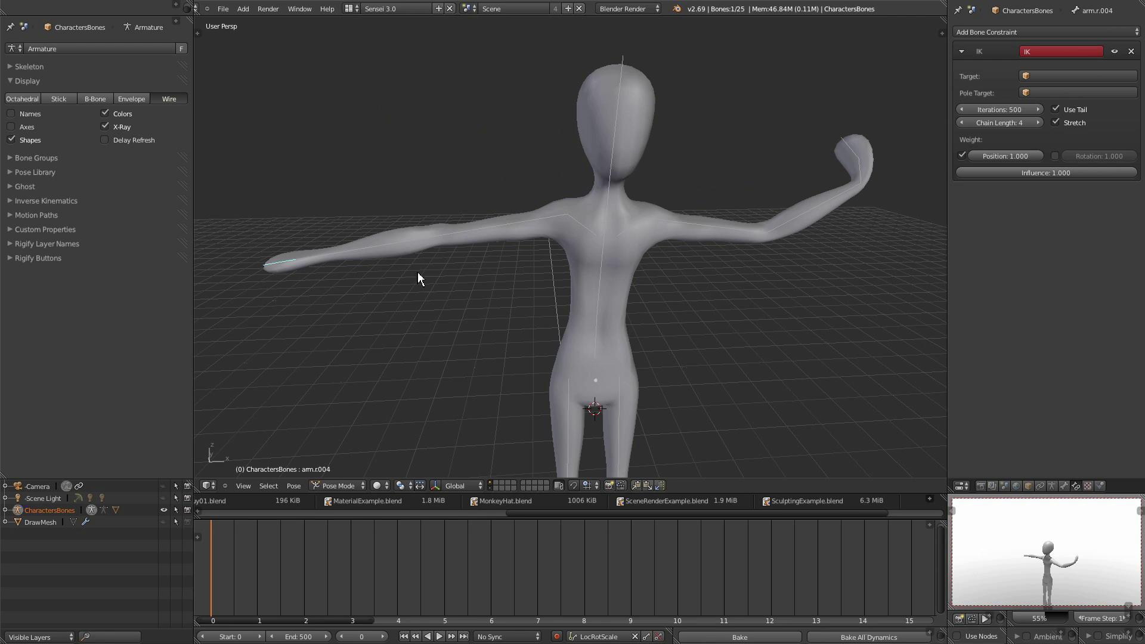
Bend the right arm slightly downward and rotate the head bone so the head tilts sideways.
key(g)
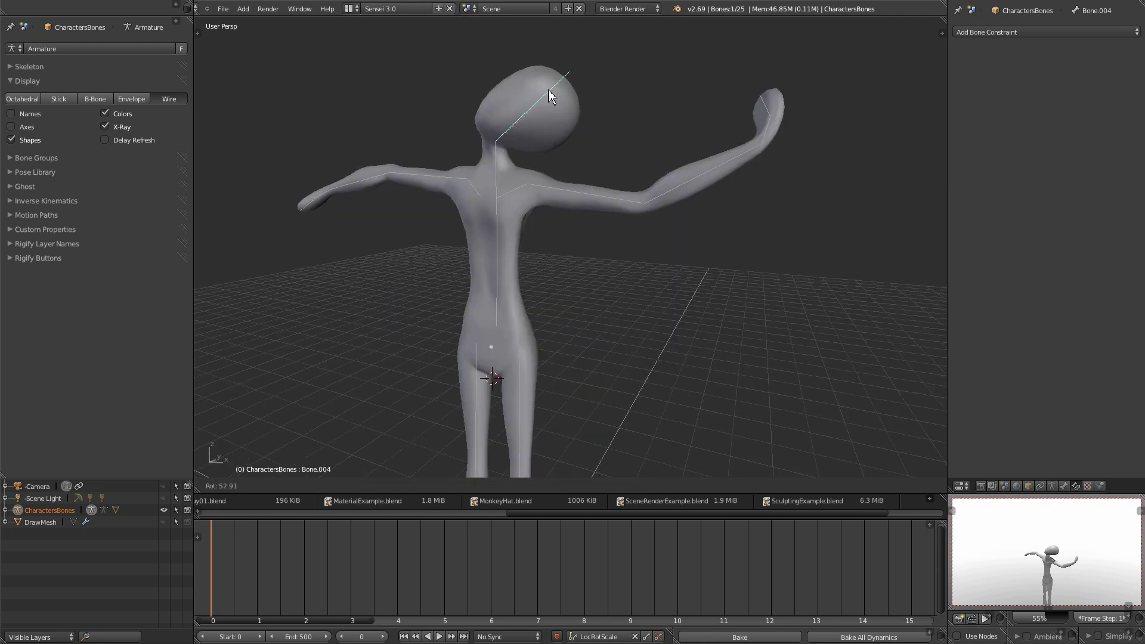
click(535, 90)
shift+middle_drag(517, 124, 520, 189)
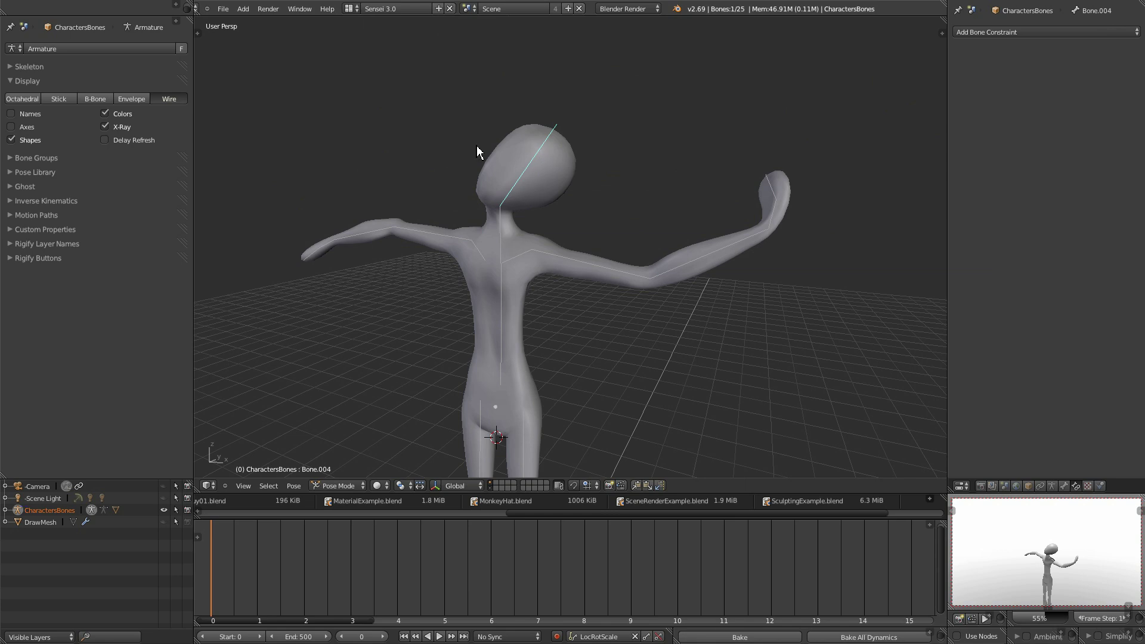
Add an Inverse Kinematics constraint with Chain Length 2 to the head bone and move the head to a more upright pose.
click(1074, 33)
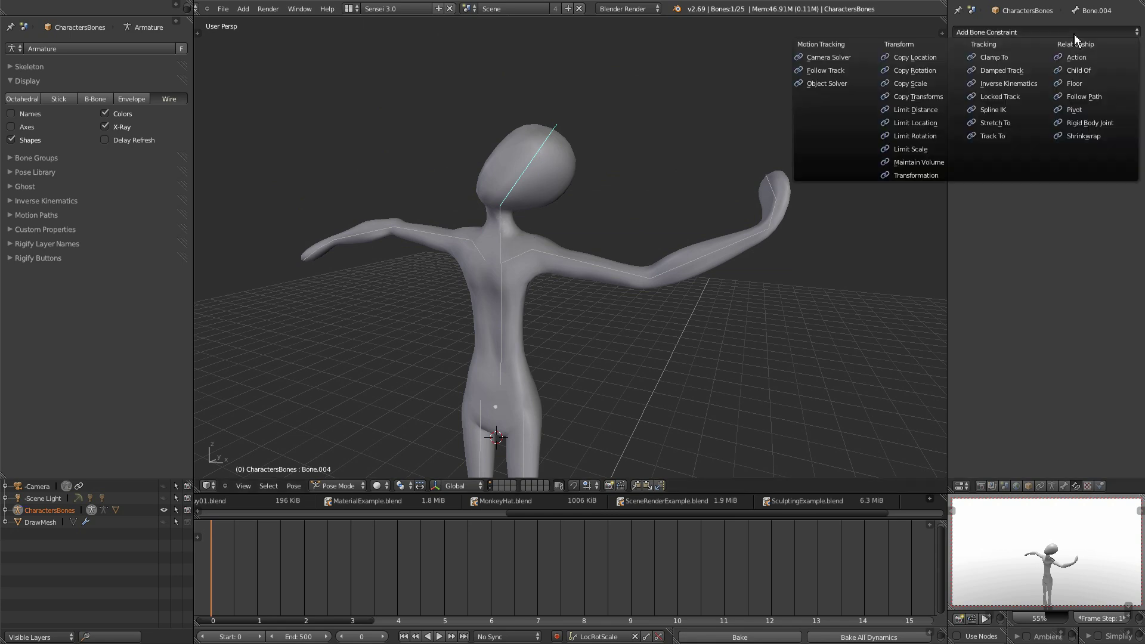
click(1022, 85)
click(1040, 123)
click(1039, 123)
key(g)
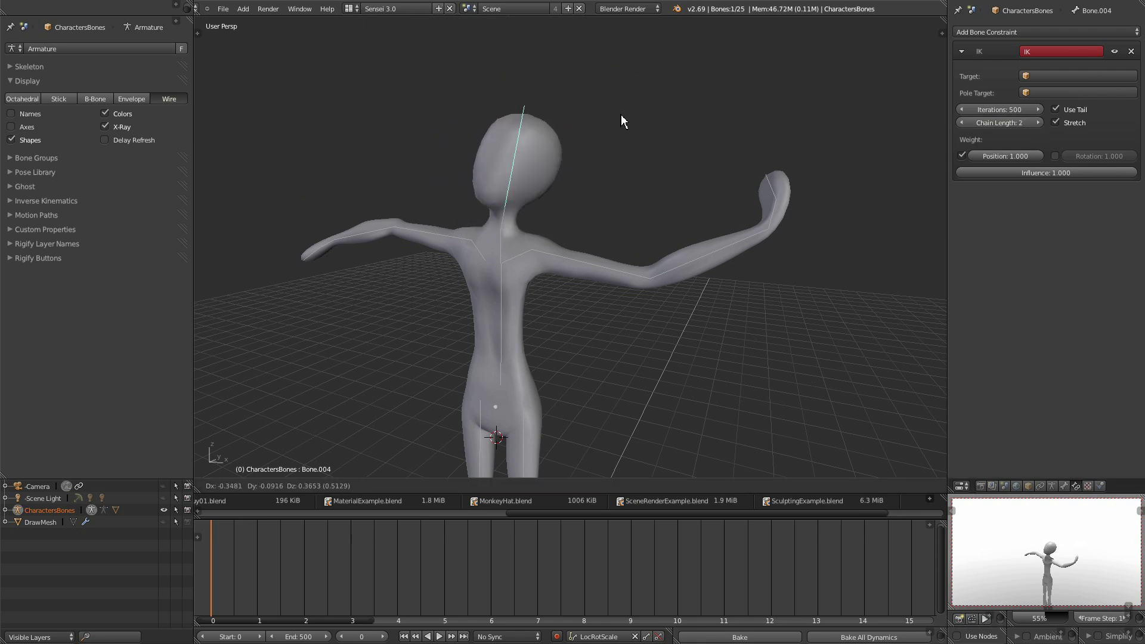
click(608, 113)
Move the lowest spine bone to test how the body and legs follow it.
shift+middle_drag(624, 203, 546, 317)
middle_drag(559, 212, 620, 316)
right_click(547, 252)
key(g)
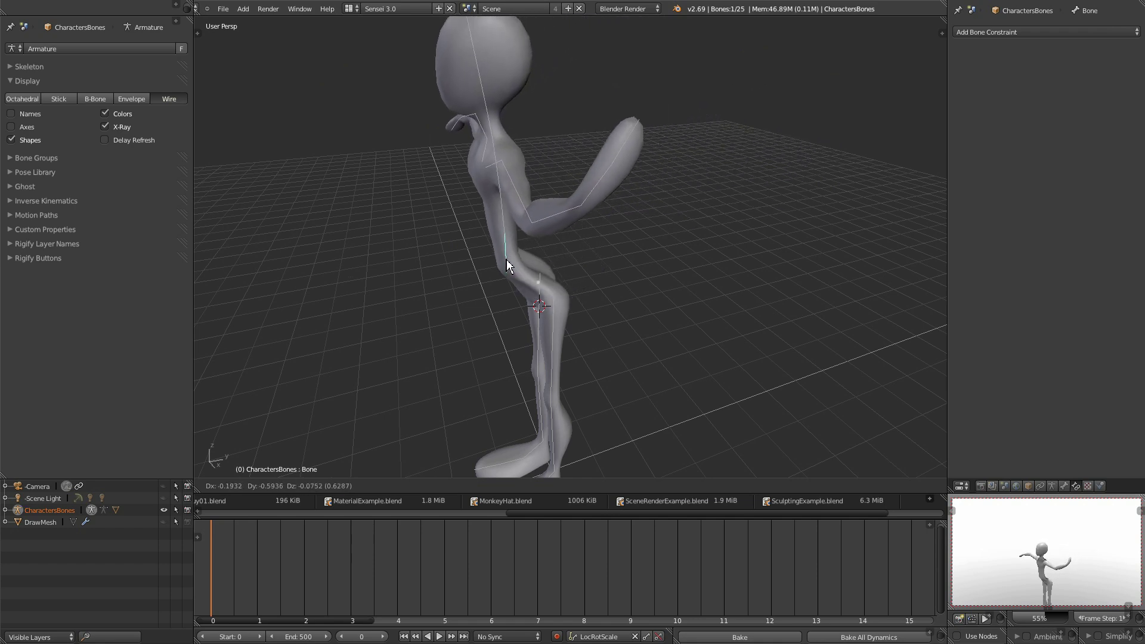
click(583, 245)
Clear the pose of all bones so the armature returns to its T-shaped rest pose.
middle_drag(571, 299, 597, 247)
key(a)
key(alt+r)
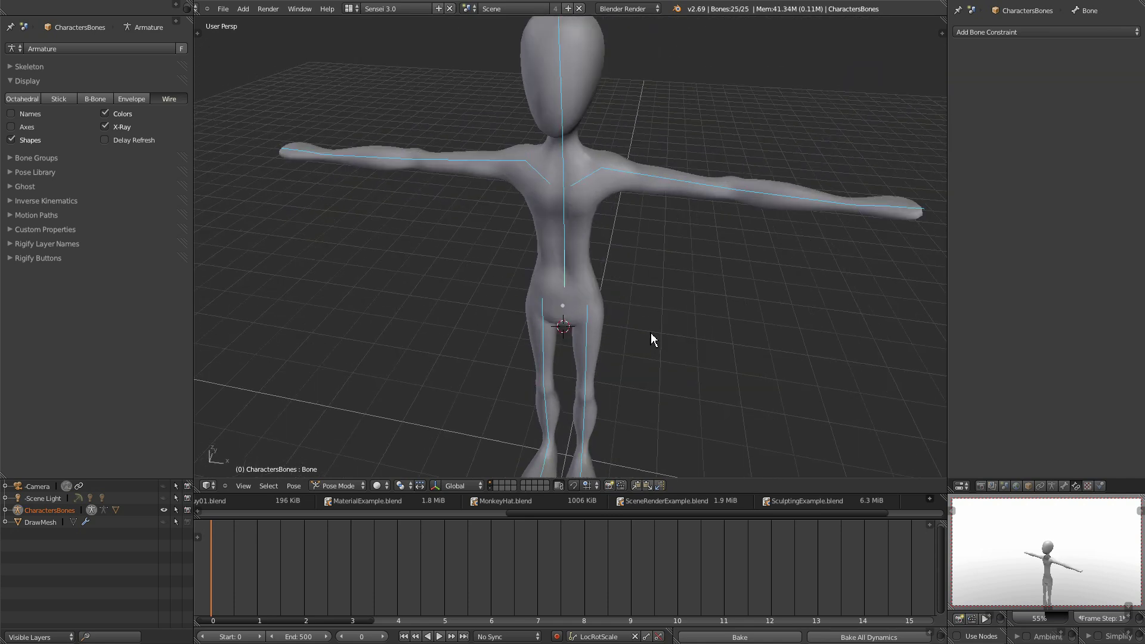
middle_drag(654, 398, 597, 198)
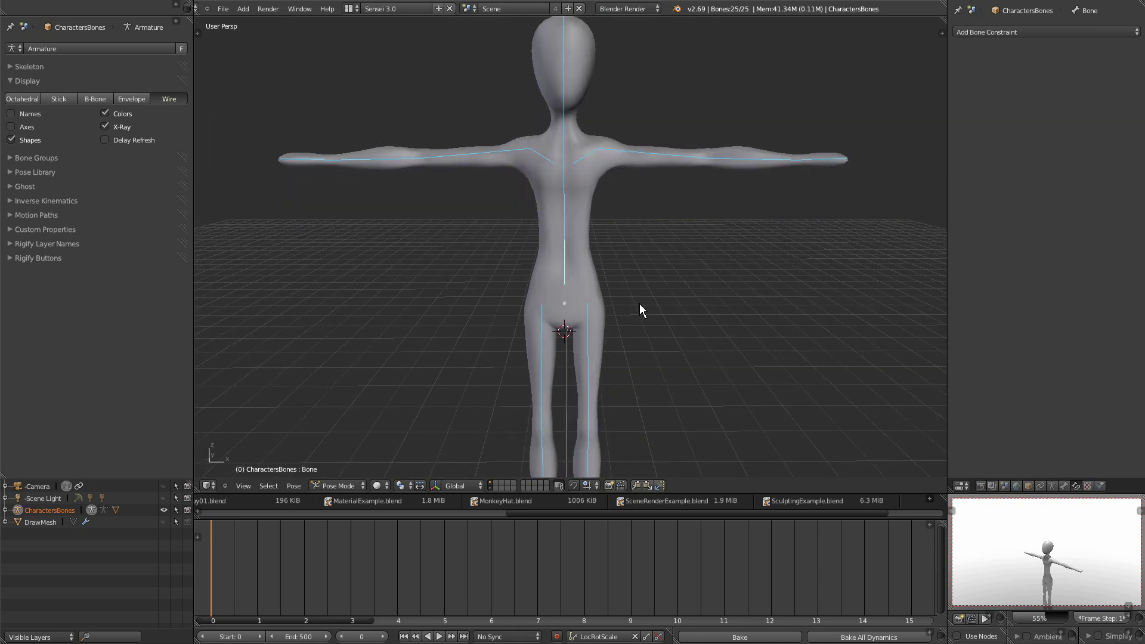
shift+middle_drag(639, 305, 655, 254)
In Edit Mode, parent both upper leg bones to the lowest spine bone with Keep Offset.
key(Tab)
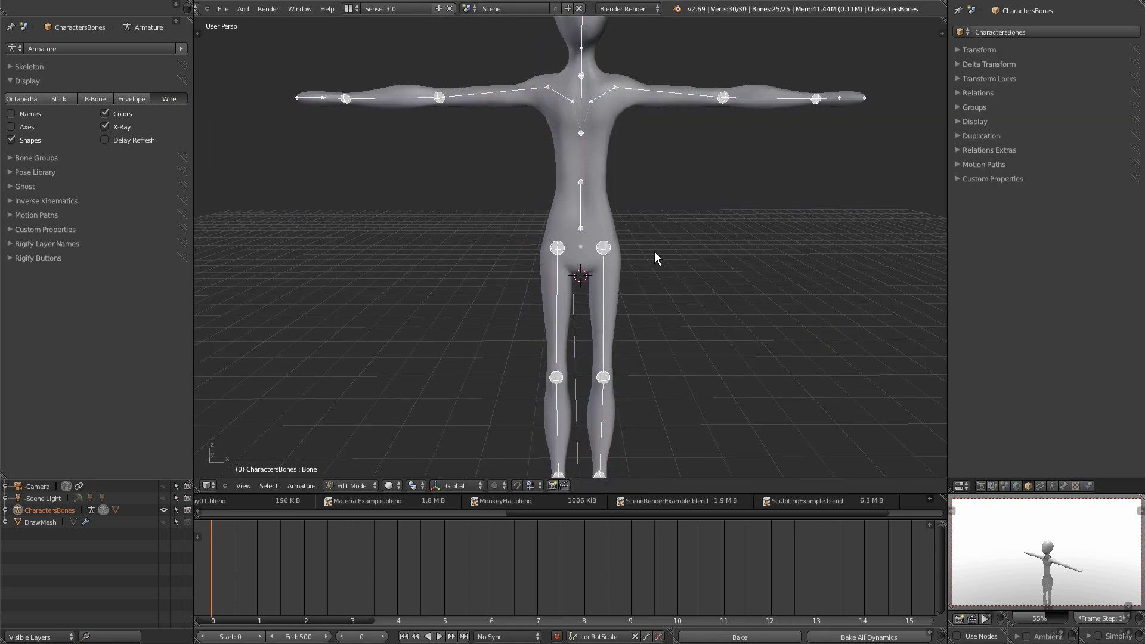
right_click(603, 280)
shift+right_click(558, 292)
scroll(562, 292, up, 7)
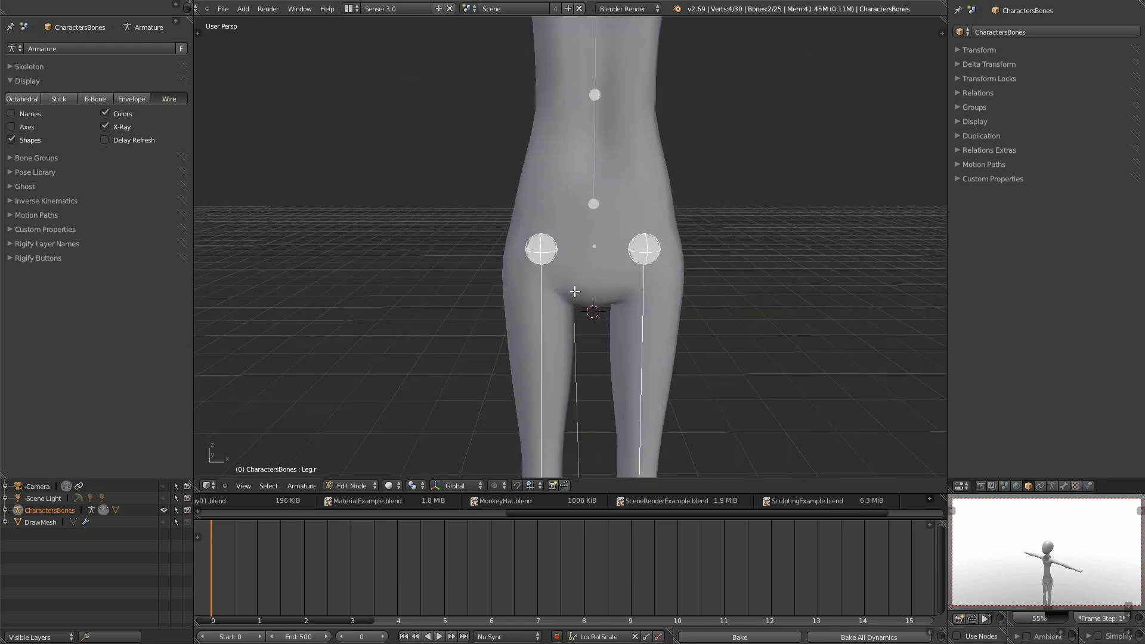
shift+right_click(607, 124)
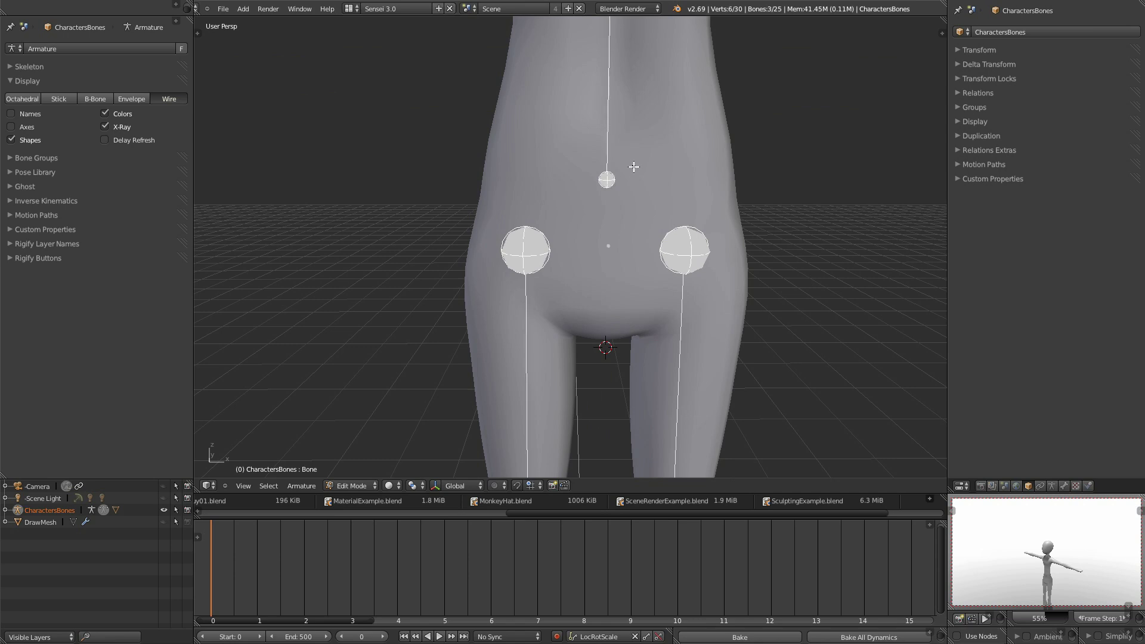
scroll(604, 174, down, 3)
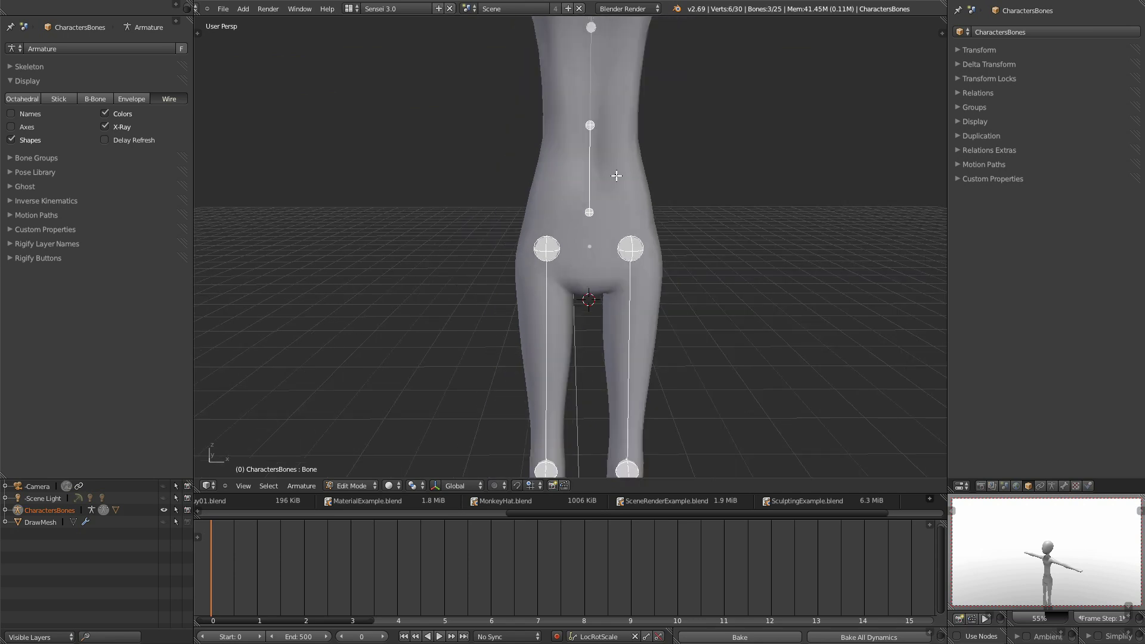
click(304, 486)
mouse_move(335, 244)
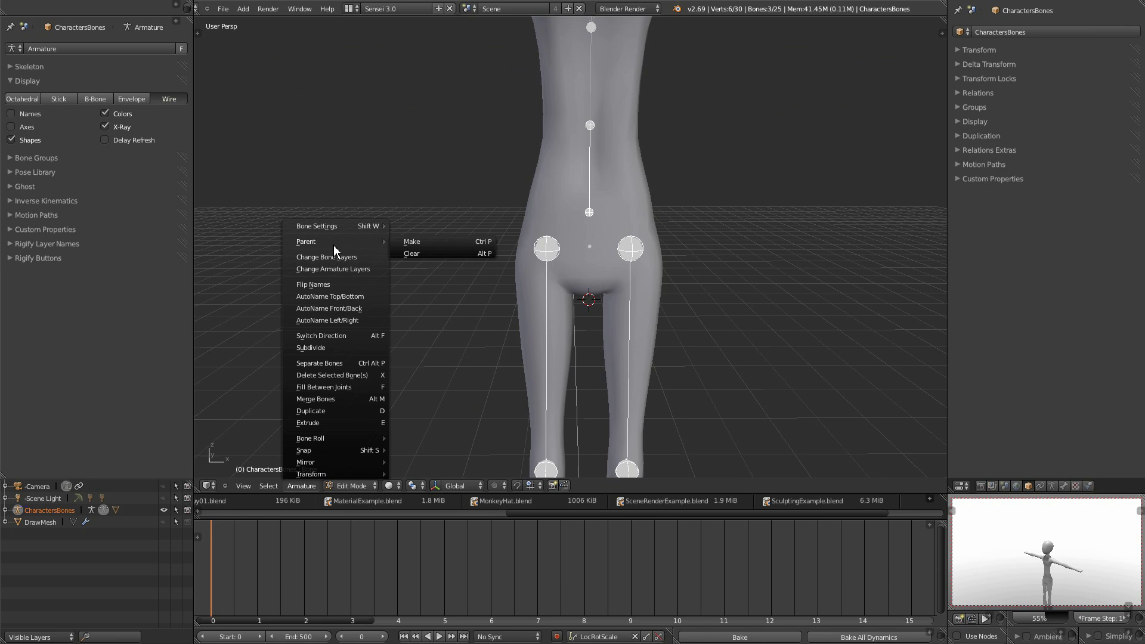
click(422, 243)
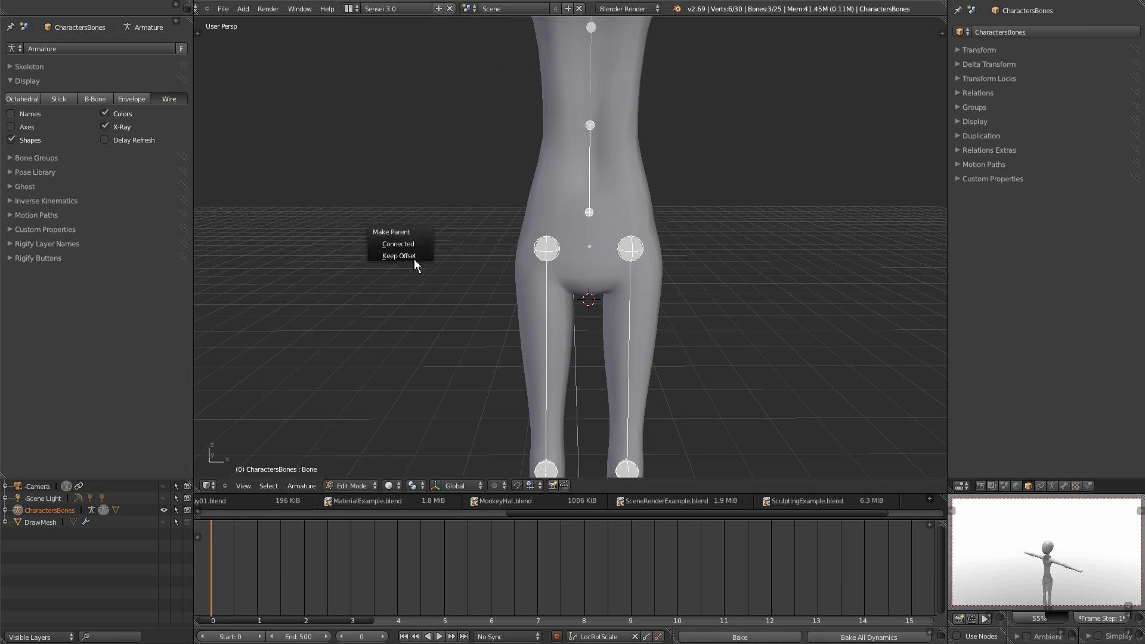
click(417, 258)
Move the lowest spine bone in Pose Mode to test the leg parenting, and undo the move.
scroll(645, 325, down, 3)
middle_drag(652, 323, 675, 298)
key(ctrl+Tab)
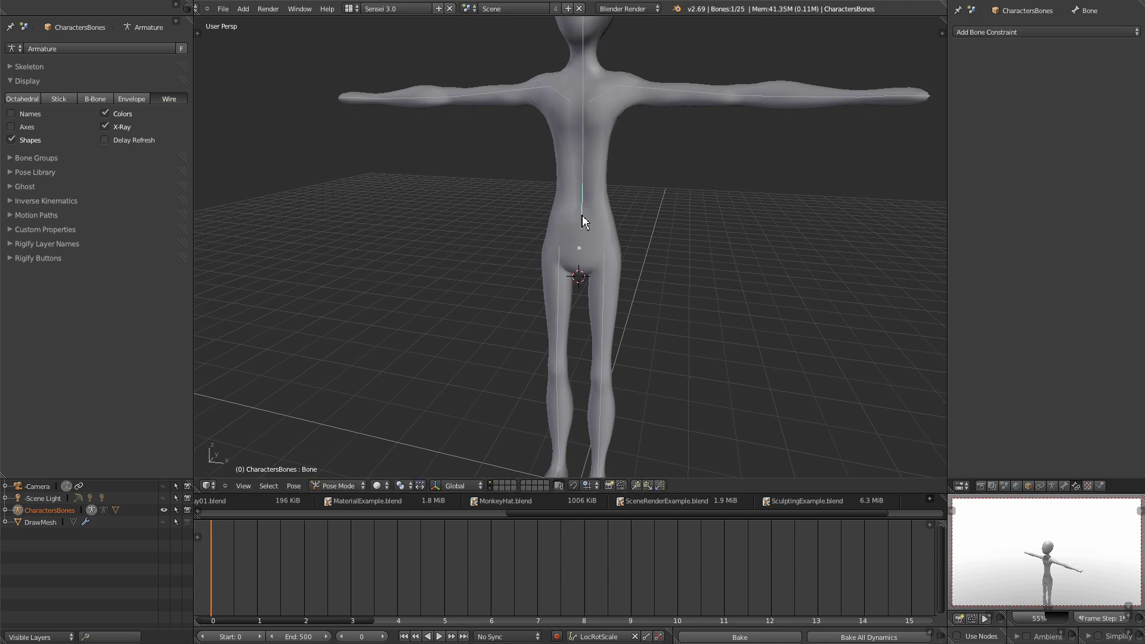
key(g)
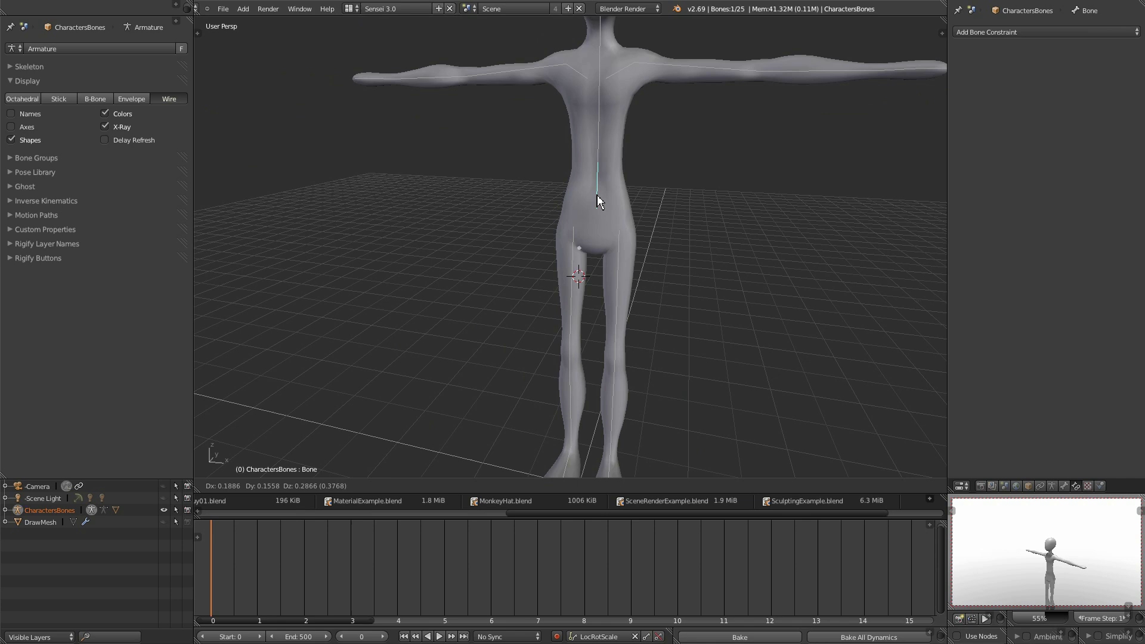
click(596, 196)
middle_drag(596, 195, 631, 323)
key(ctrl+z)
middle_drag(843, 248, 629, 380)
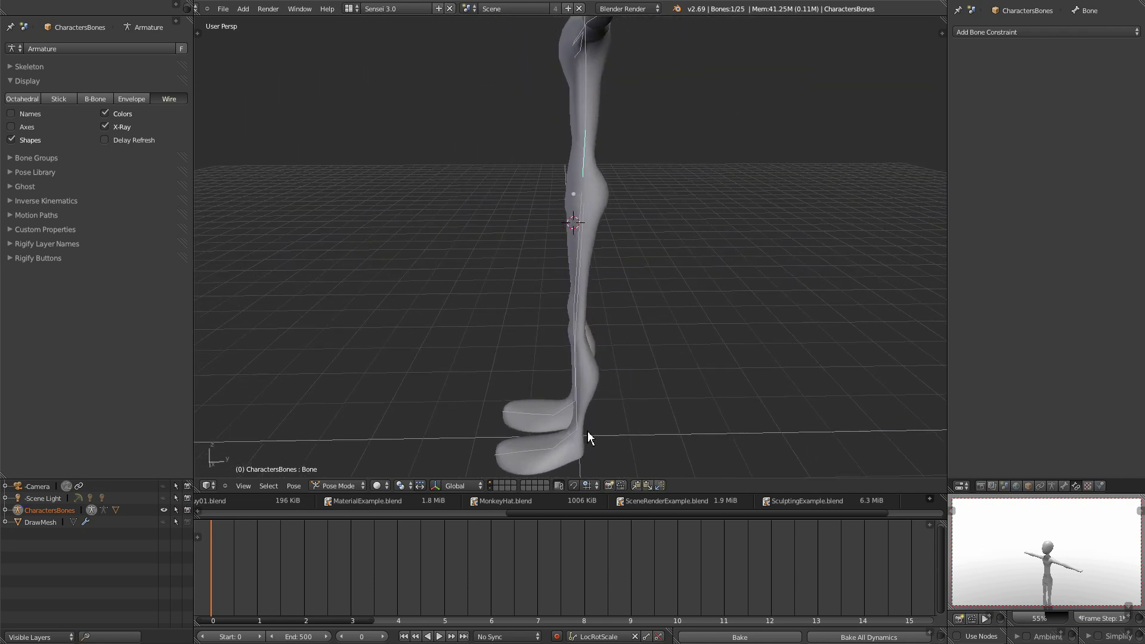
middle_drag(588, 432, 581, 419)
middle_drag(600, 406, 610, 375)
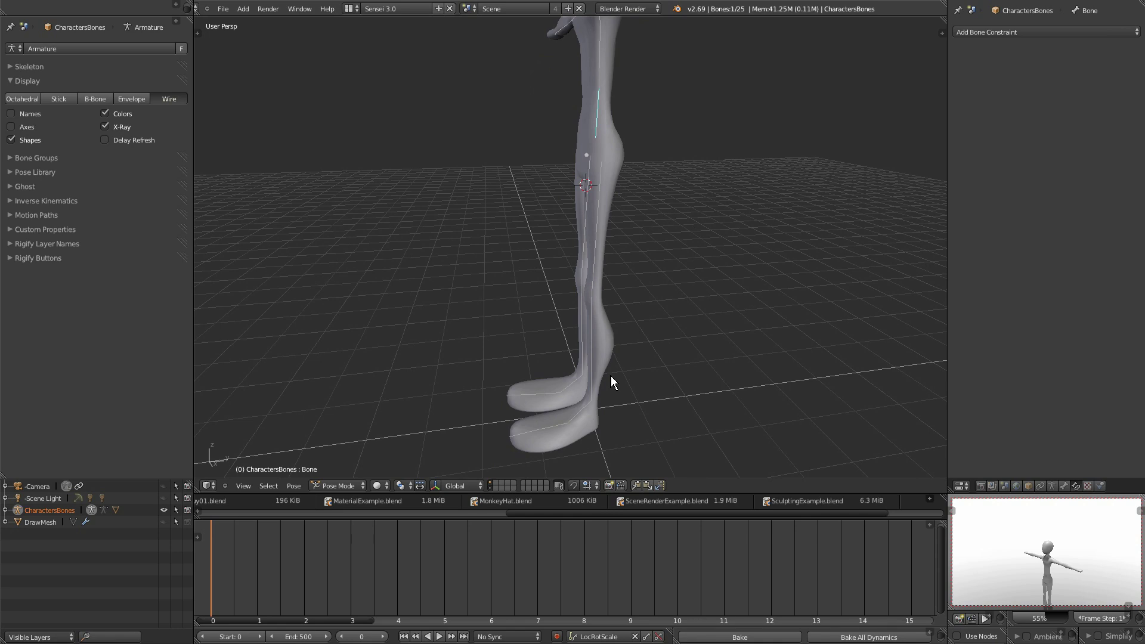
key(g)
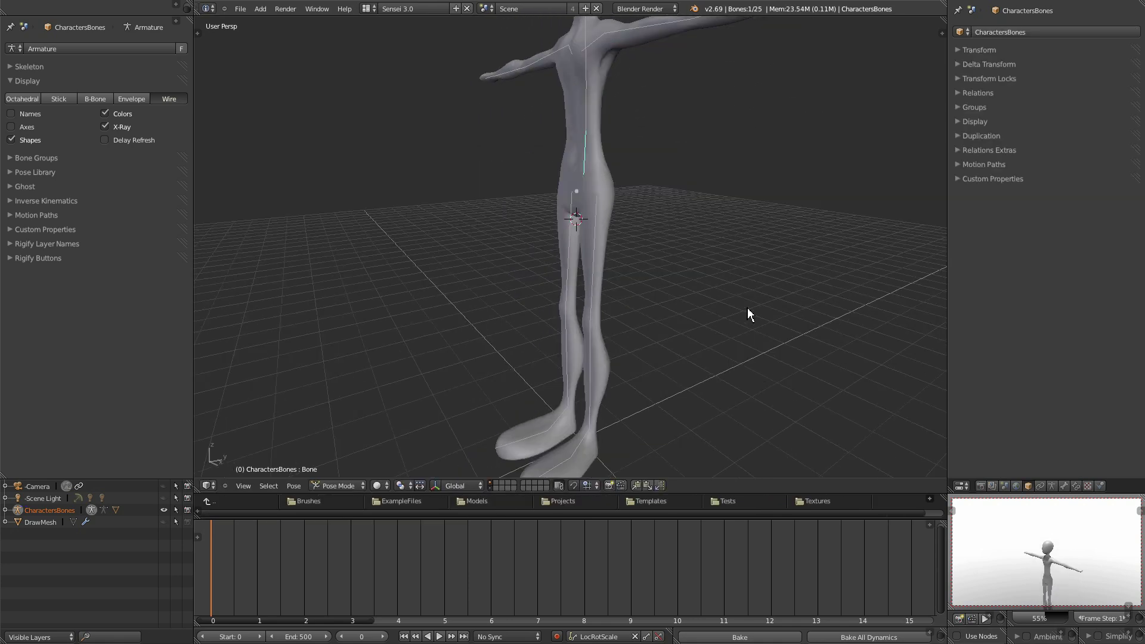
Put the armature in Edit Mode and display its bones as Octahedral.
key(Tab)
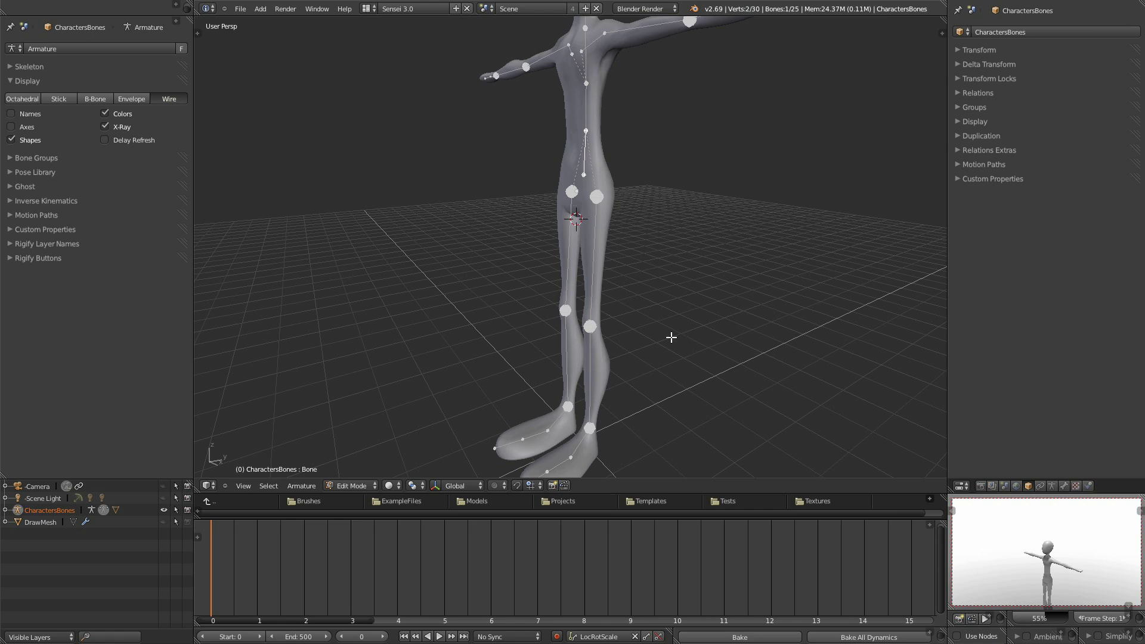
middle_drag(656, 344, 680, 336)
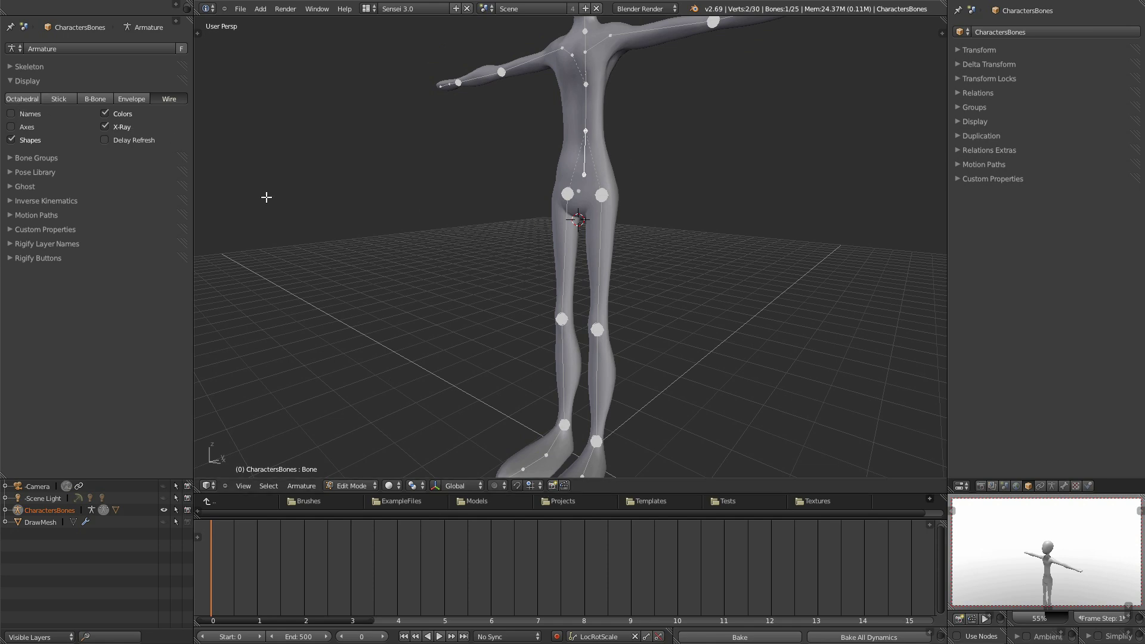
click(31, 102)
mouse_move(427, 247)
middle_down()
mouse_move(478, 266)
mouse_move(404, 250)
mouse_move(338, 266)
mouse_move(429, 253)
middle_up()
Extrude a short bone forward from each knee joint along the global Y axis.
right_click(565, 321)
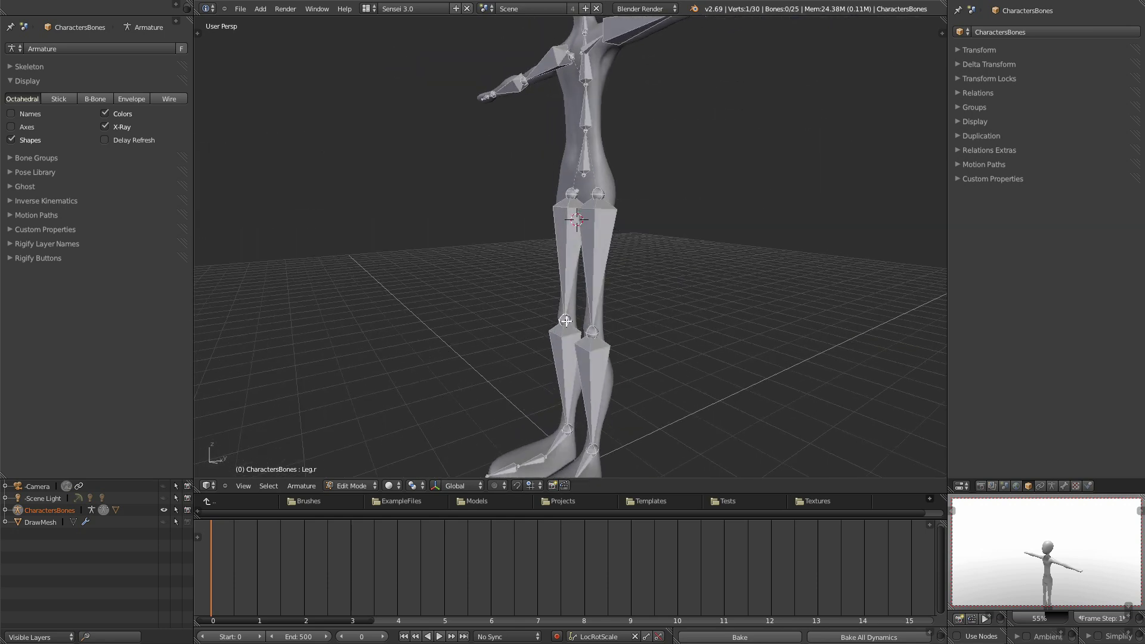
mouse_move(578, 343)
middle_down()
mouse_move(556, 339)
mouse_move(667, 396)
mouse_move(573, 359)
middle_up()
key(e)
key(y)
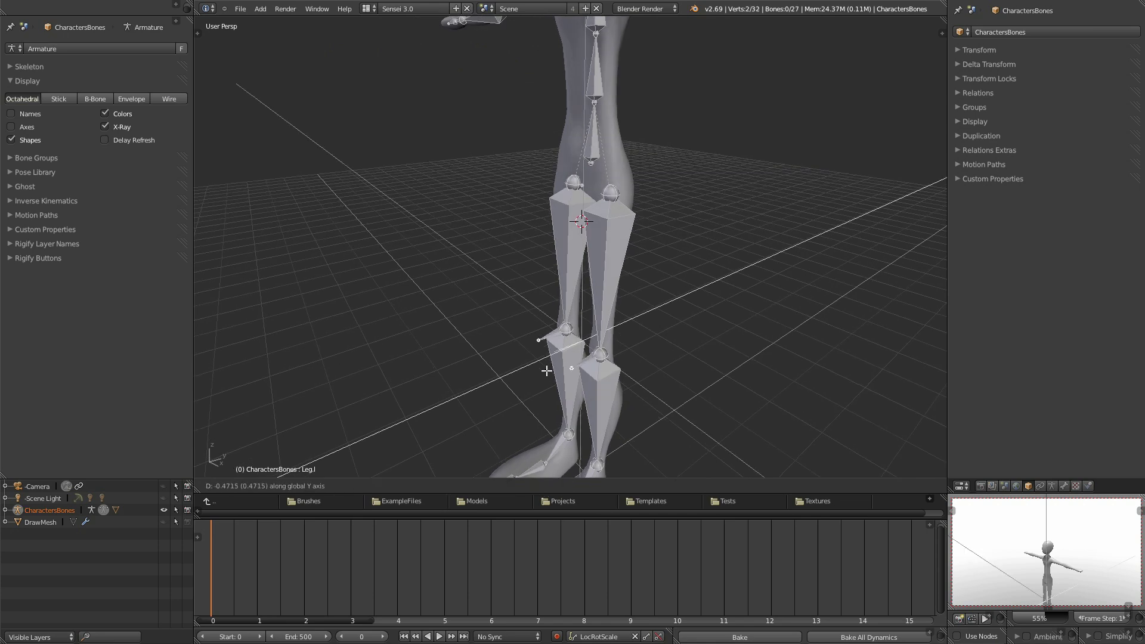
click(532, 377)
Select both new knee bones and clear their parent to detach them from the legs.
middle_drag(620, 374, 627, 379)
shift+middle_drag(573, 334, 526, 317)
scroll(544, 292, down, 1)
right_click(535, 290)
shift+right_click(530, 315)
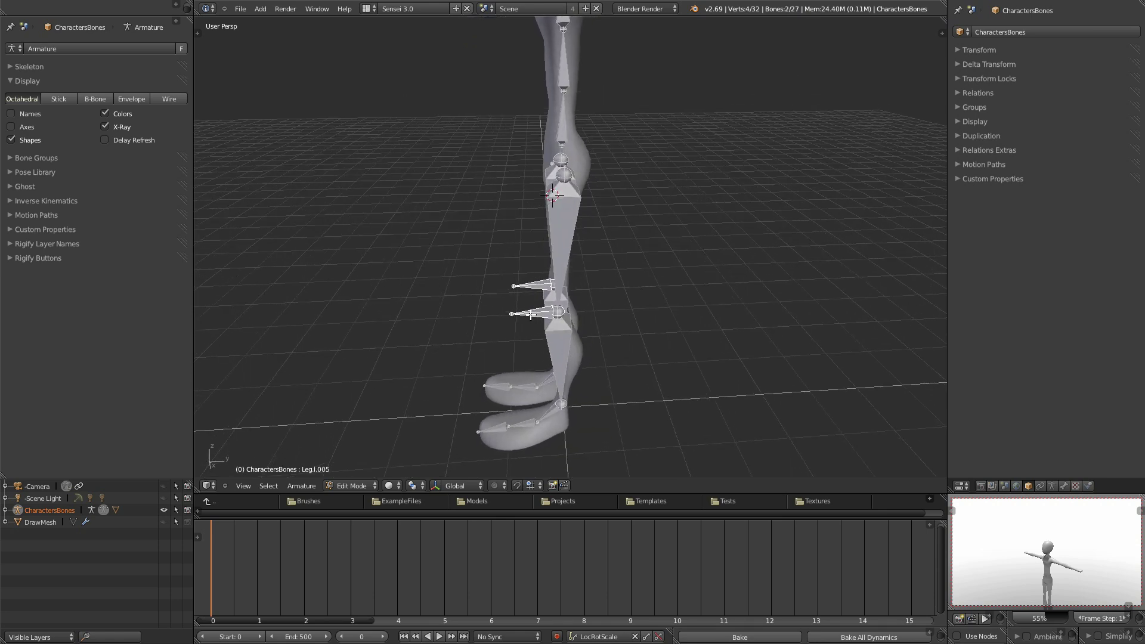
click(311, 486)
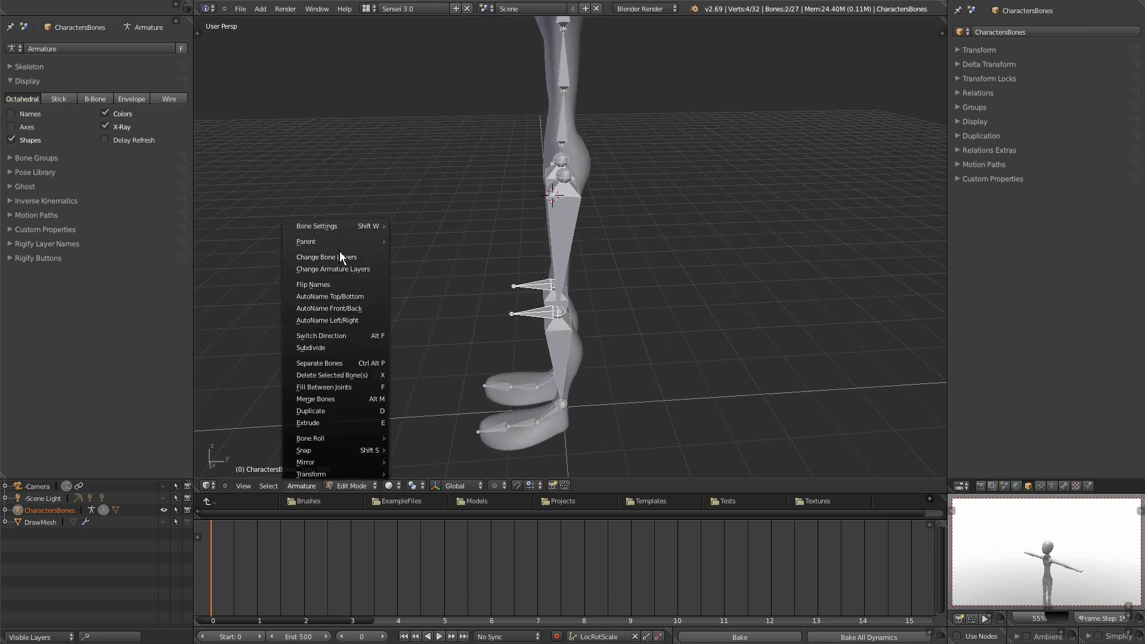
mouse_move(338, 241)
click(421, 253)
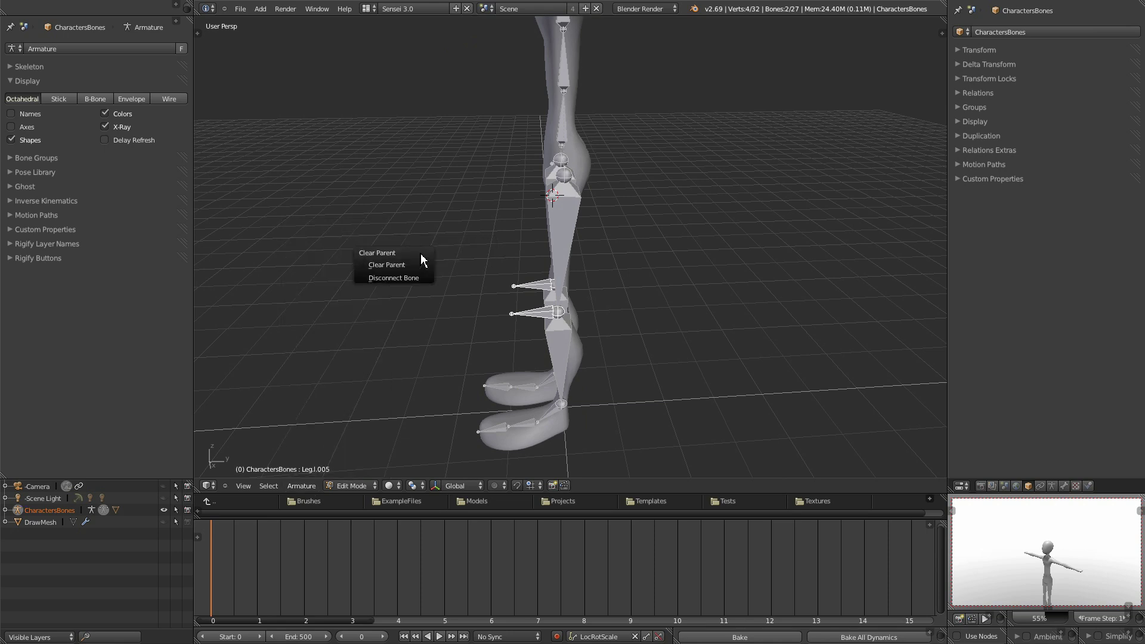
click(391, 266)
Move the two detached knee bones well forward, in front of the legs.
middle_drag(406, 320, 480, 319)
key(g)
click(391, 342)
middle_drag(409, 350, 547, 348)
middle_drag(494, 273, 475, 330)
mouse_move(514, 279)
middle_down()
mouse_move(481, 264)
mouse_move(526, 281)
mouse_move(511, 279)
middle_up()
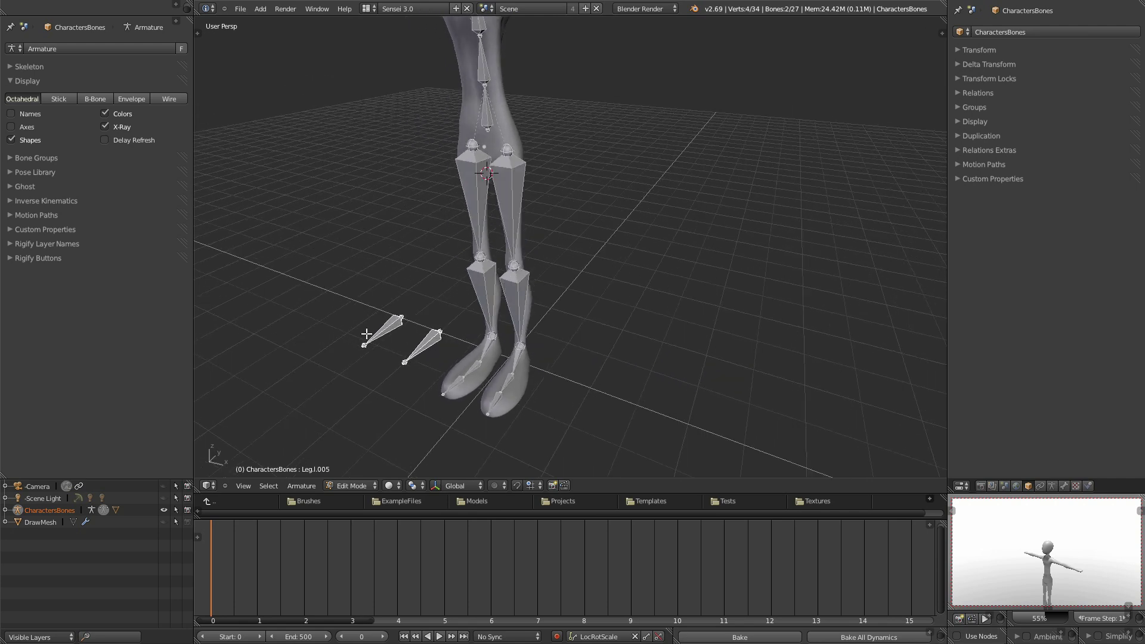
middle_drag(433, 365, 362, 357)
mouse_move(570, 309)
middle_down()
mouse_move(568, 291)
mouse_move(593, 302)
mouse_move(580, 305)
middle_up()
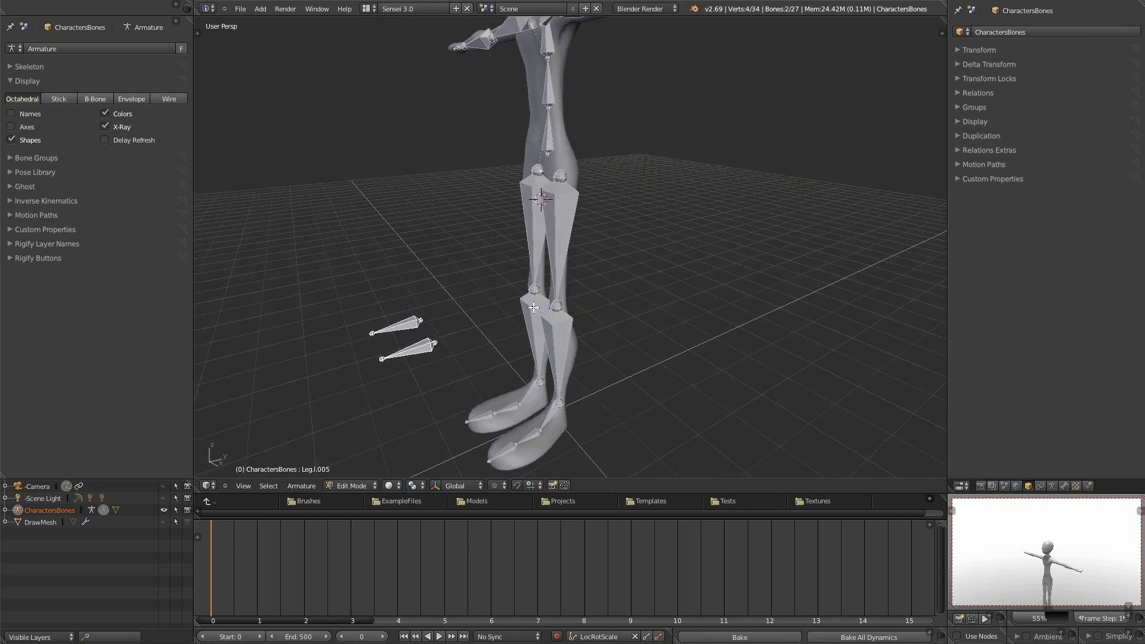
In top view, shift each detached knee bone outward along the X axis, away from the body's centre line.
key(KP_7)
scroll(555, 379, up, 2)
shift+middle_drag(618, 416, 664, 293)
right_click(531, 350)
key(g)
key(x)
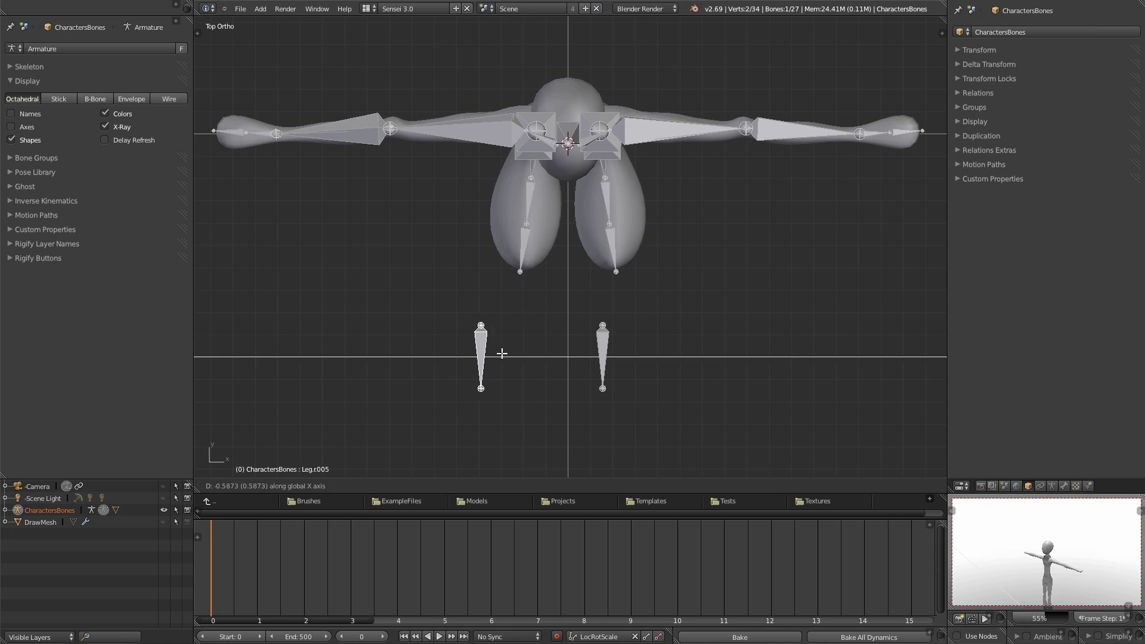
click(501, 356)
right_click(614, 356)
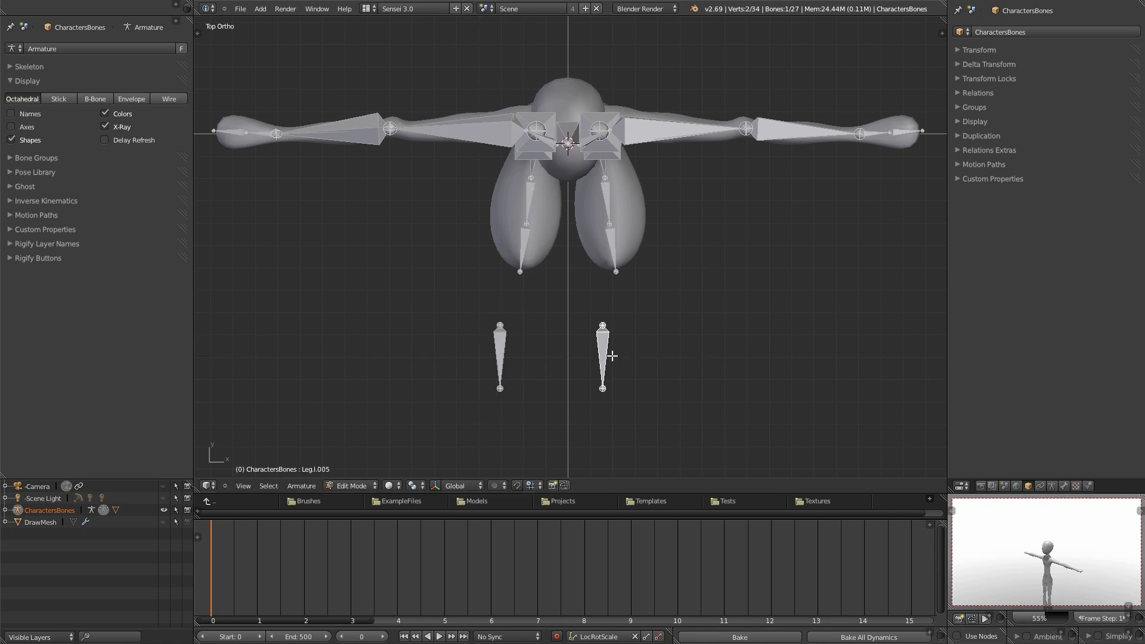
key(g)
middle_drag(614, 356, 624, 357)
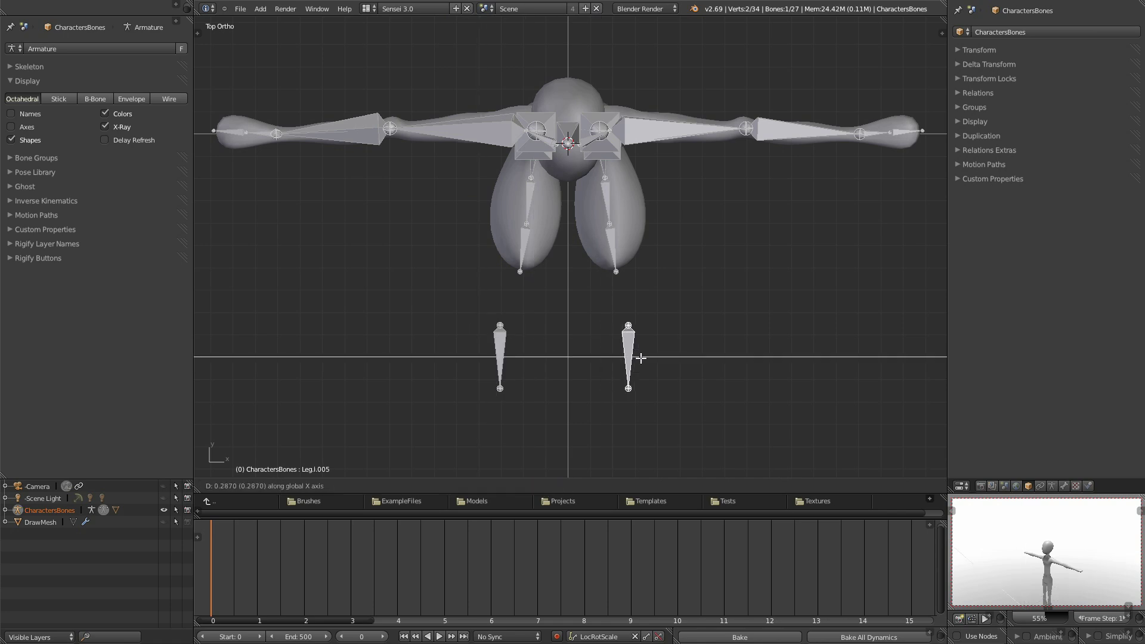
click(655, 359)
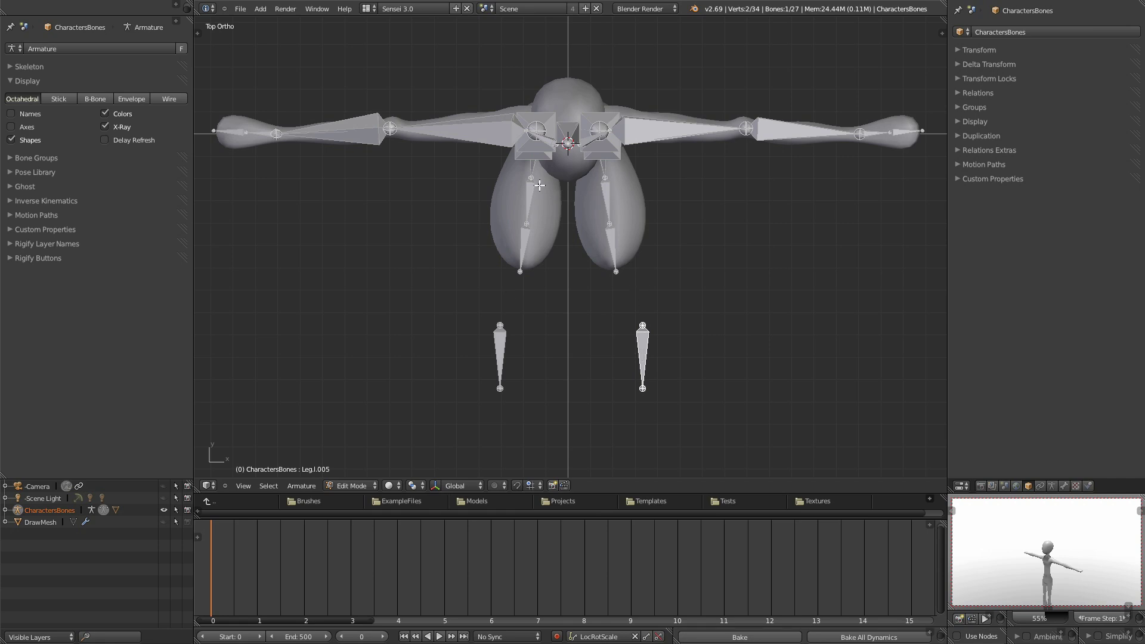
Extrude a short bone backward from each ankle joint along the global Y axis.
middle_drag(679, 365, 634, 291)
middle_drag(683, 337, 724, 397)
right_click(657, 388)
key(e)
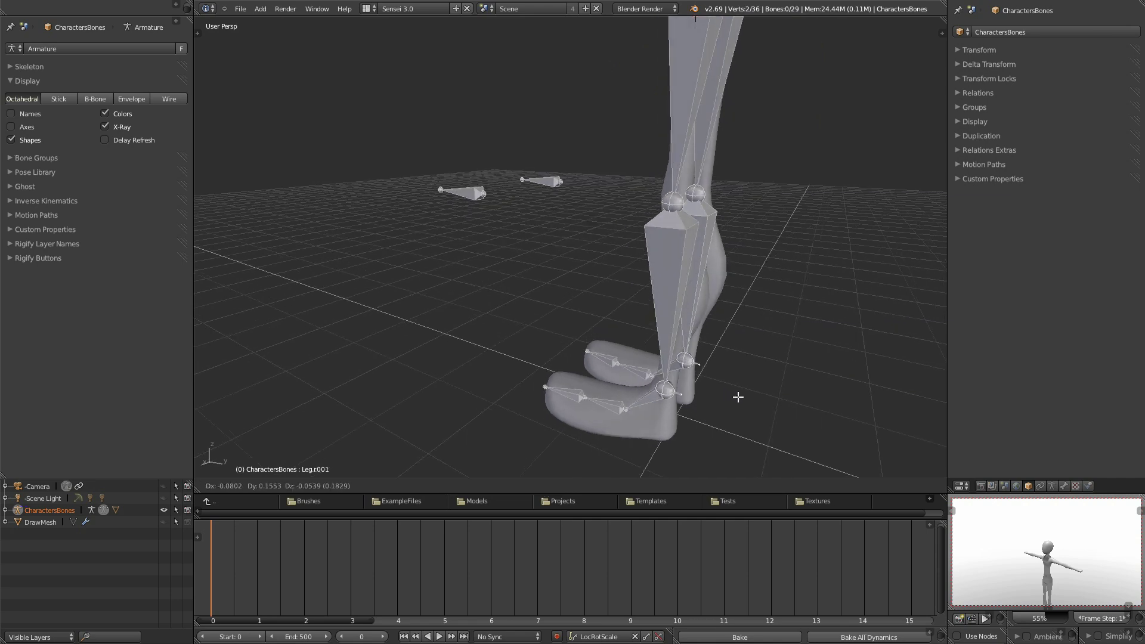
key(y)
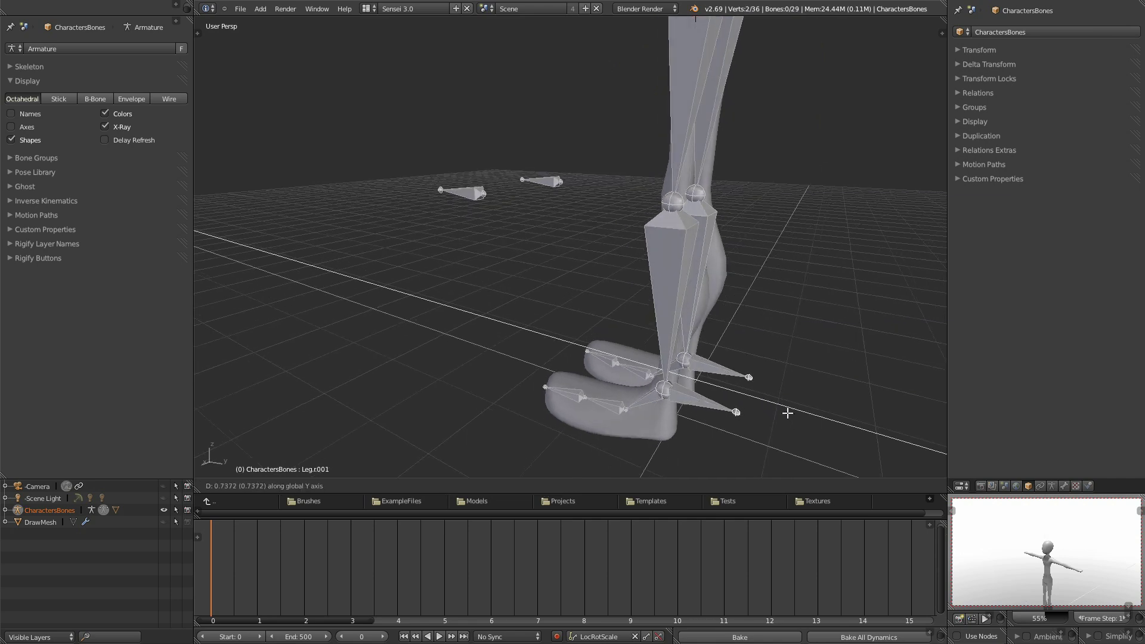
click(781, 408)
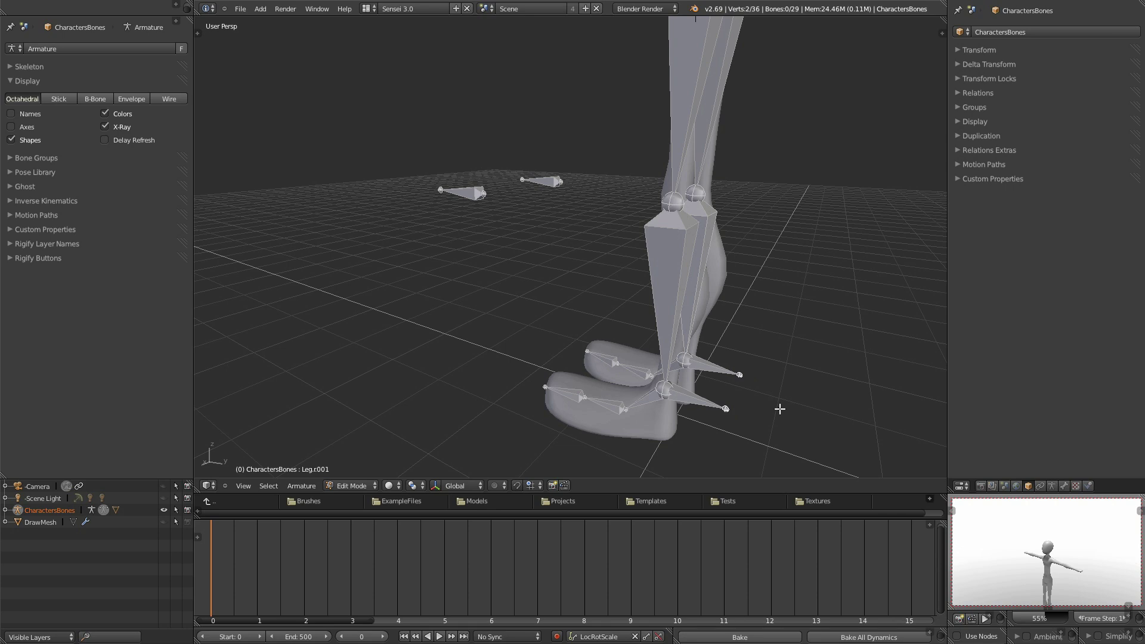
Select both new heel bones and clear their parent to detach them from the leg chains.
right_click(702, 399)
shift+right_click(720, 374)
click(302, 486)
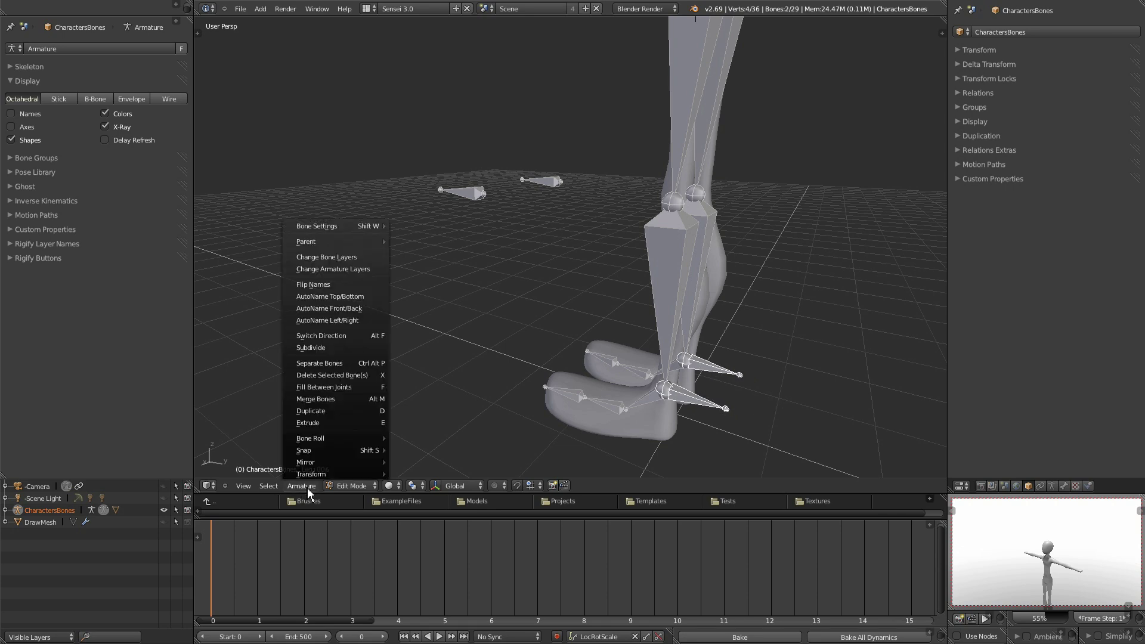
mouse_move(382, 242)
click(421, 252)
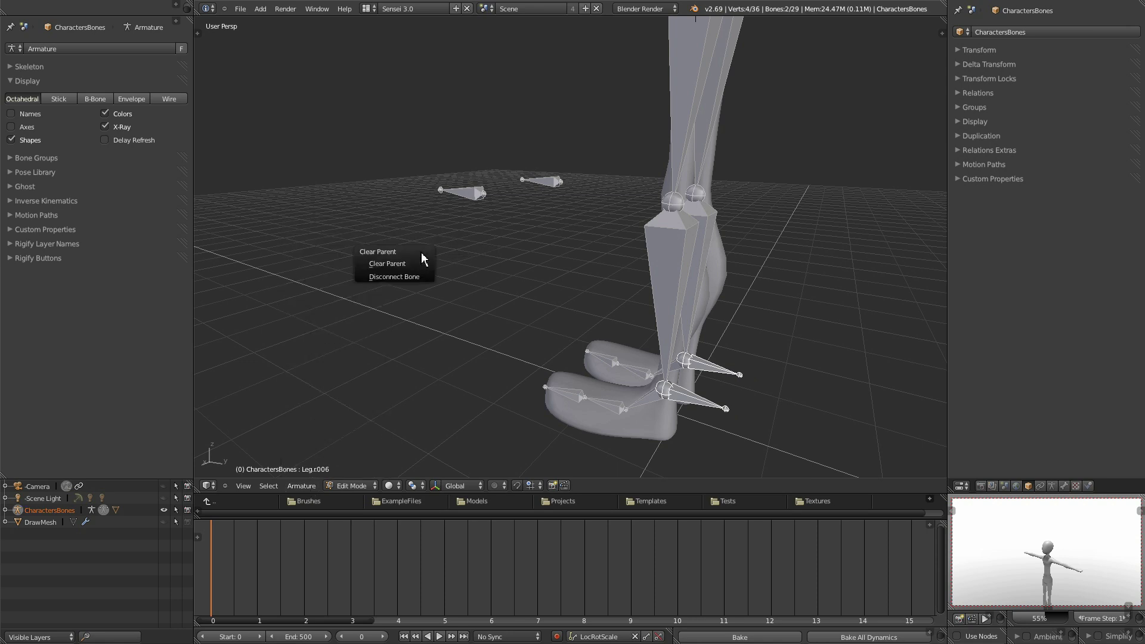
click(400, 264)
middle_drag(632, 365, 577, 370)
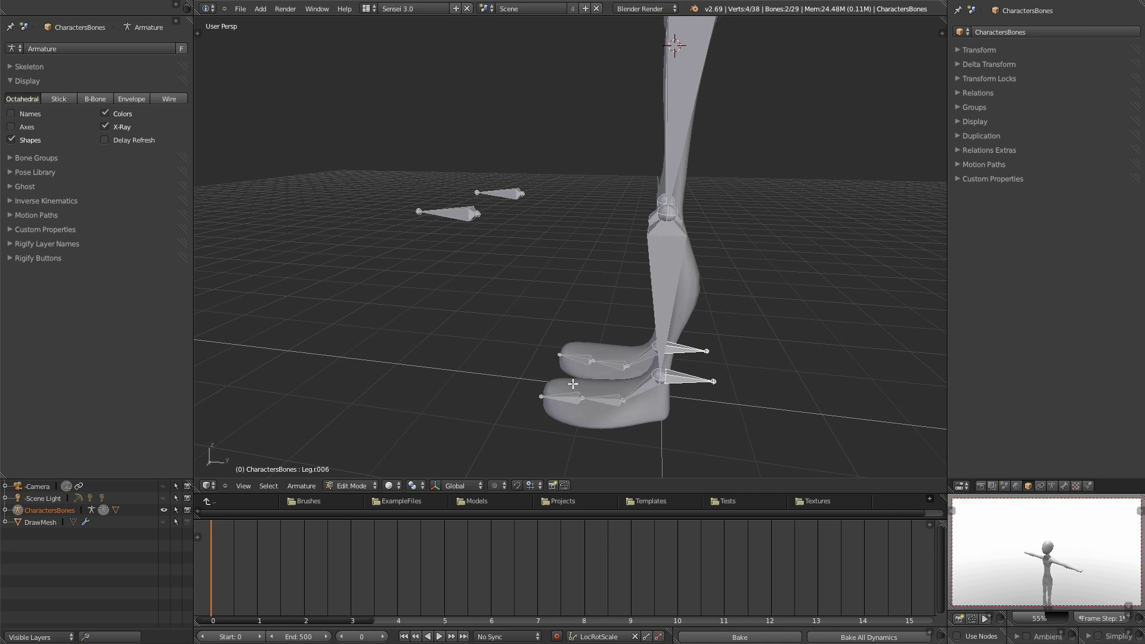
Switch the armature from Edit Mode to Pose Mode.
click(368, 490)
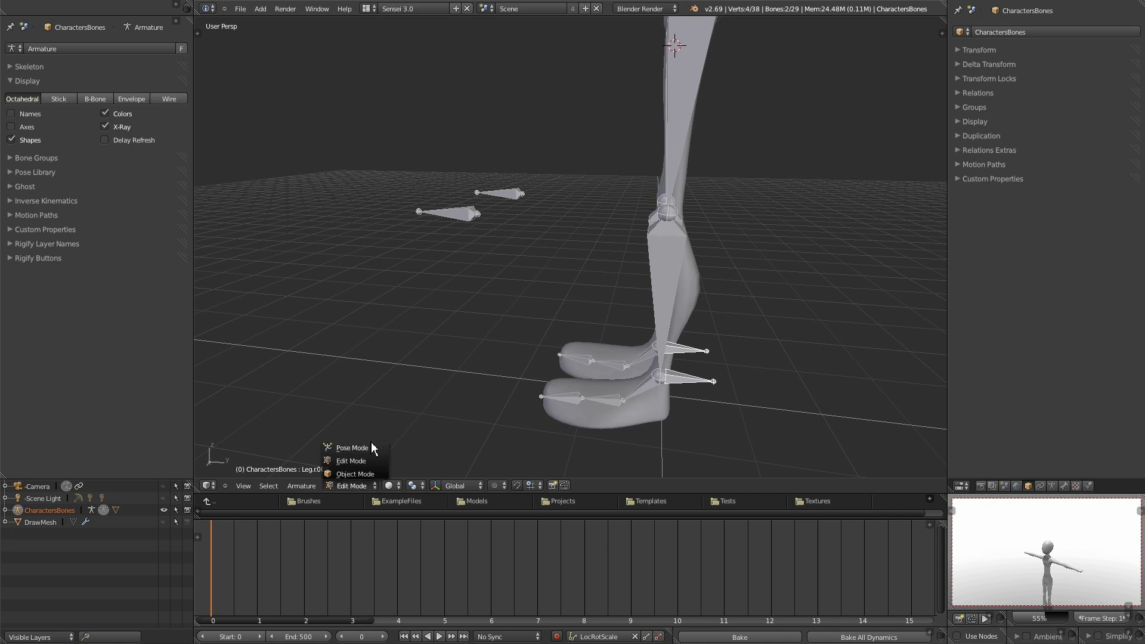
scroll(566, 352, down, 1)
shift+middle_drag(627, 318, 609, 380)
click(355, 486)
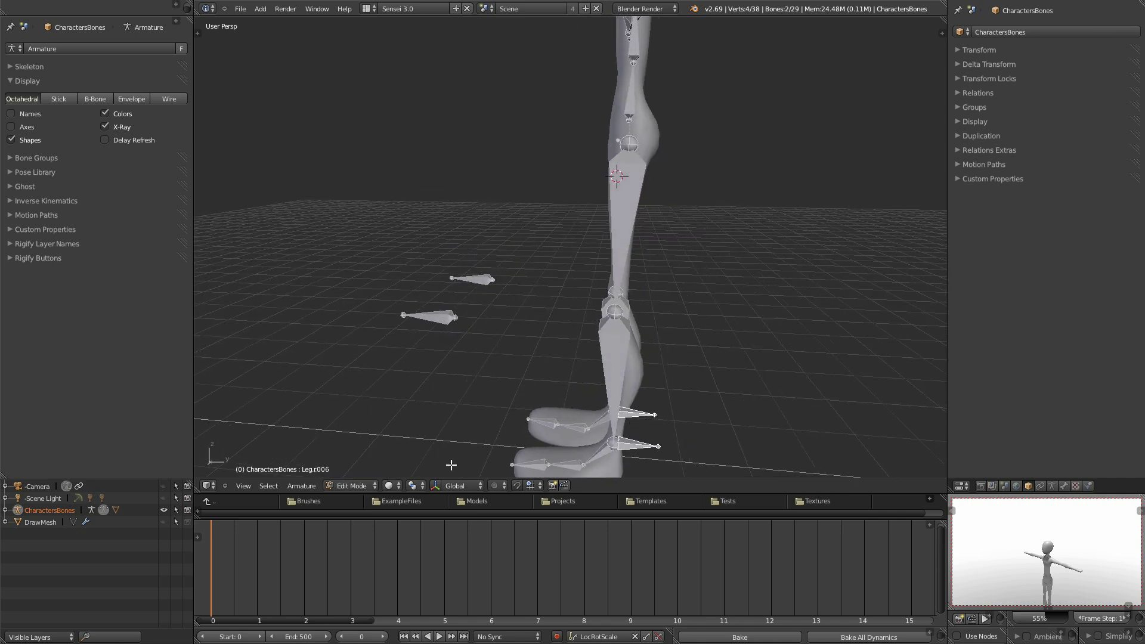
shift+middle_drag(657, 430, 633, 392)
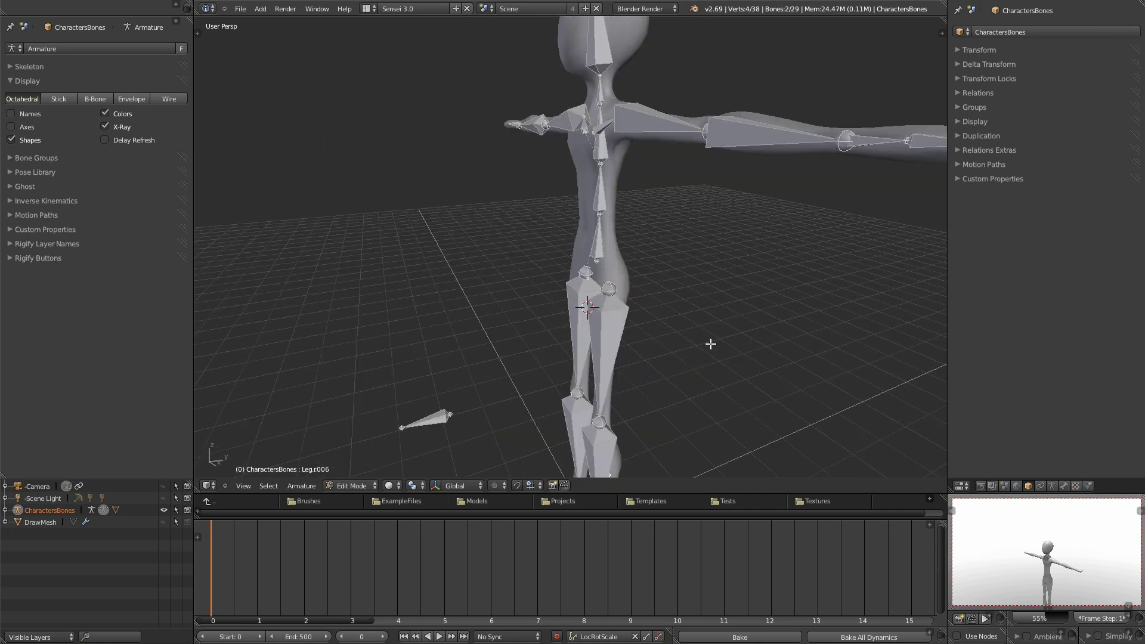
key(ctrl+Tab)
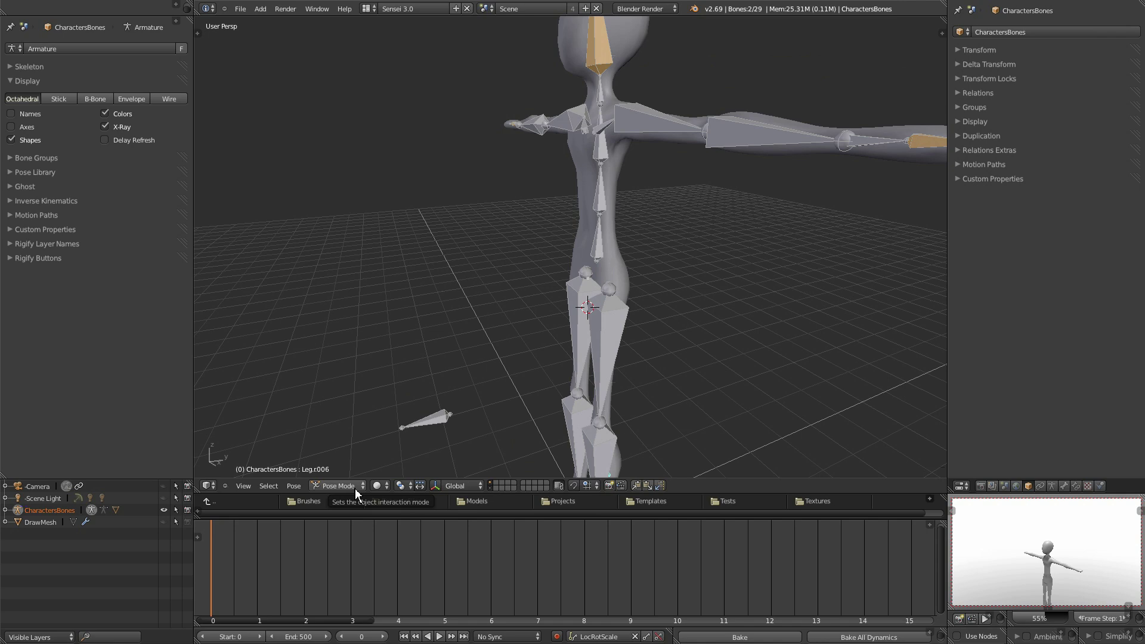
scroll(787, 295, down, 2)
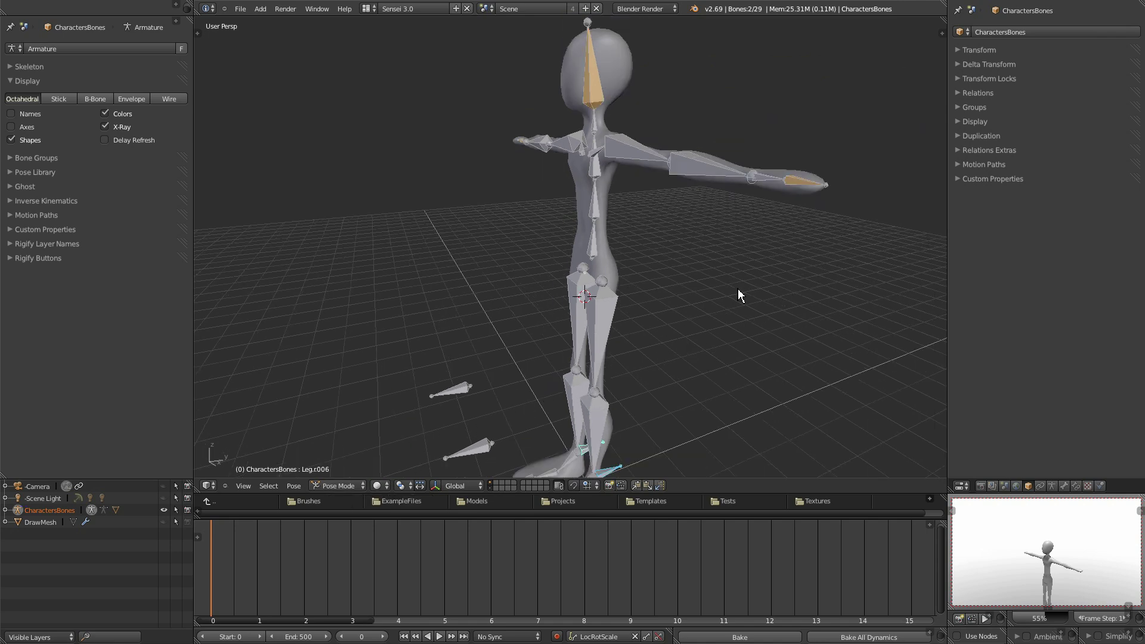
Add an IK constraint to the right thigh bone targeting the right detached knee bone, with a chain length of 1.
right_click(491, 379)
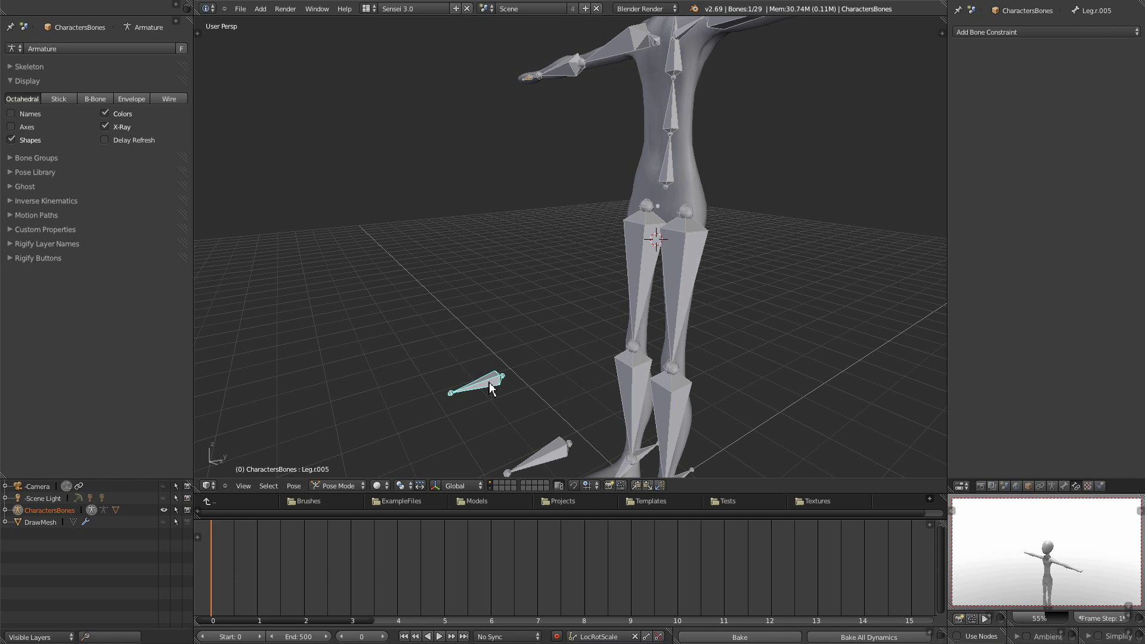
shift+right_click(637, 283)
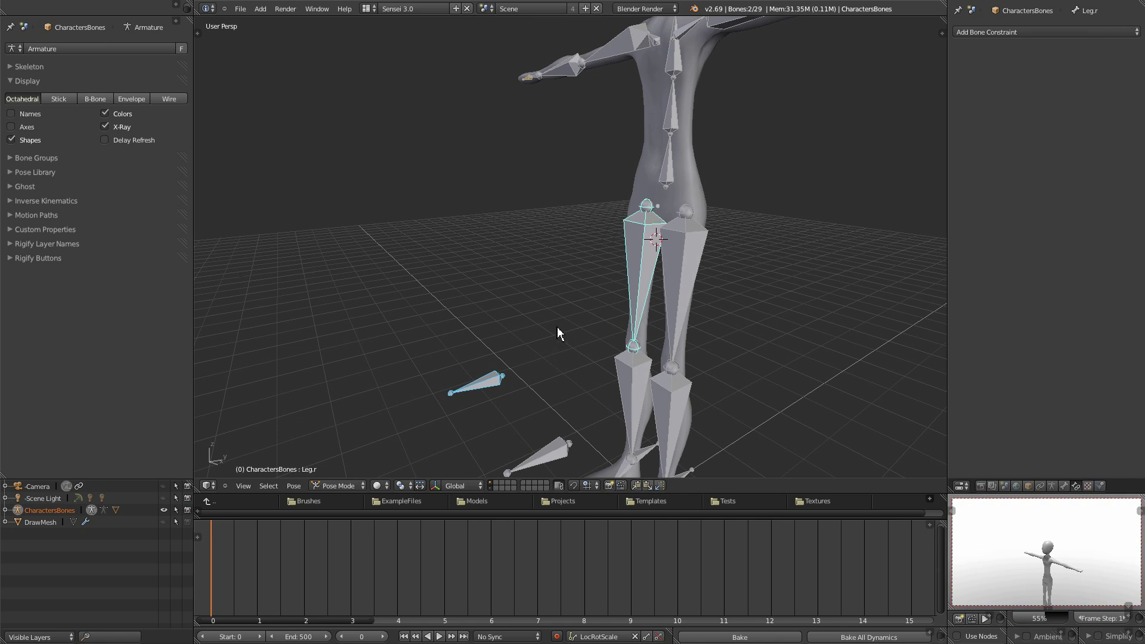
key(shift+i)
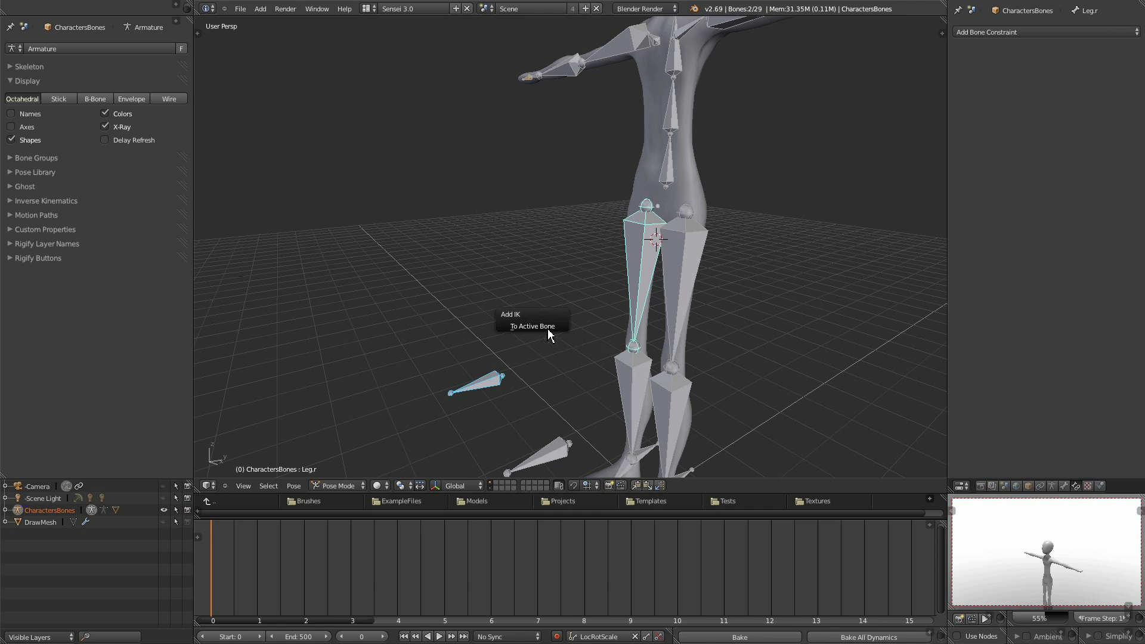
click(549, 332)
mouse_move(545, 381)
middle_down()
mouse_move(663, 422)
mouse_move(610, 437)
mouse_move(531, 392)
mouse_move(540, 388)
middle_up()
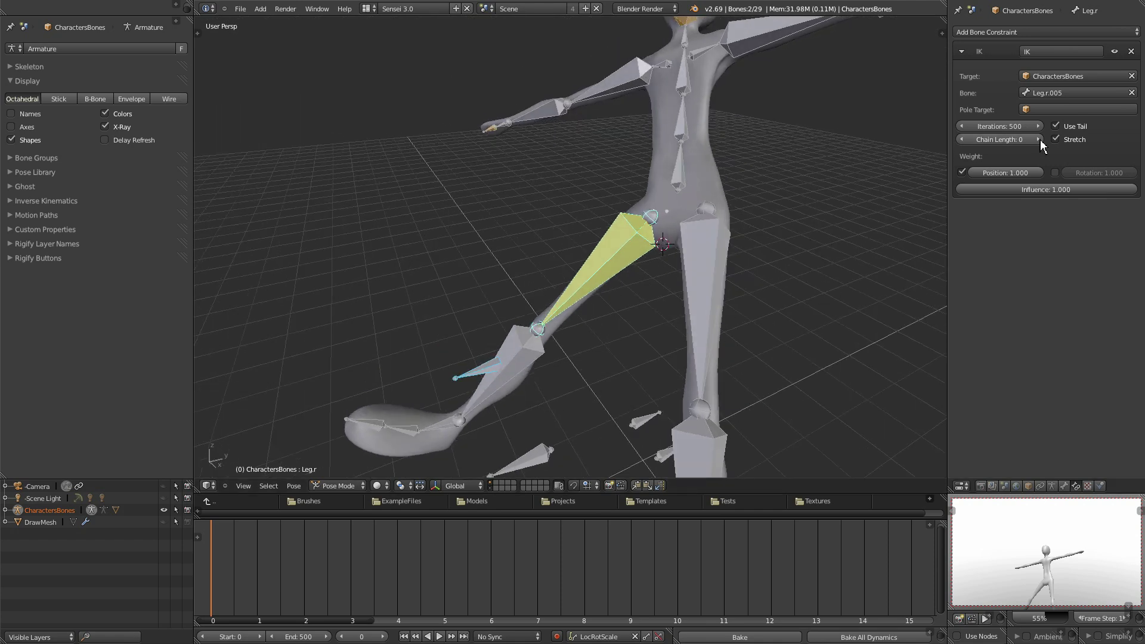
click(1039, 140)
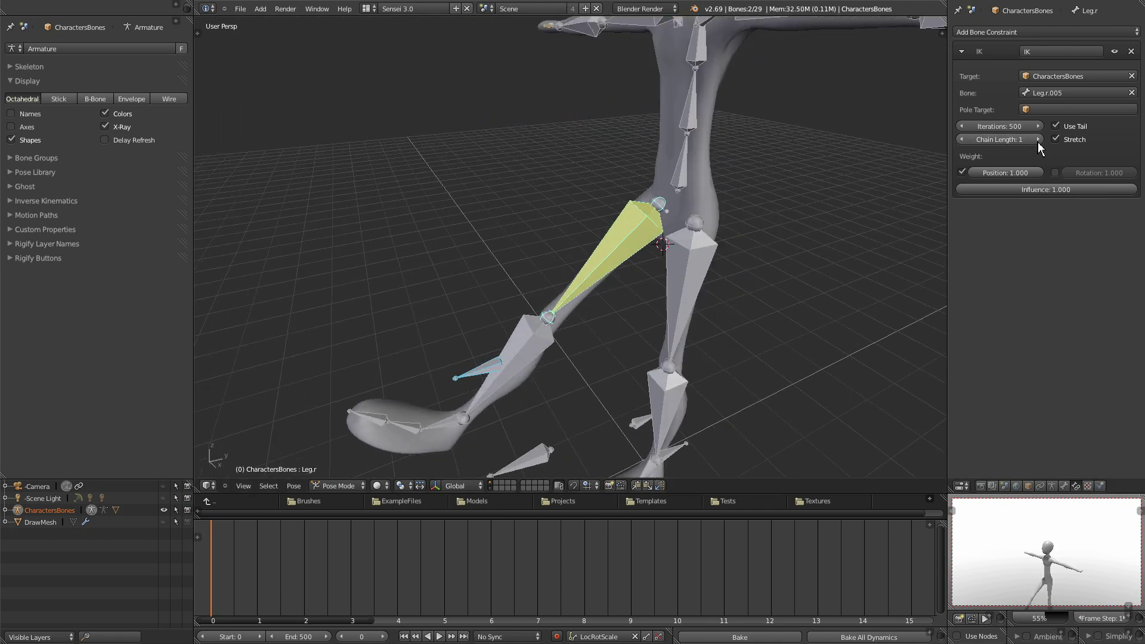
Add an IK constraint to the right shin bone targeting the right heel bone, with a chain length of 2.
middle_drag(645, 361, 617, 345)
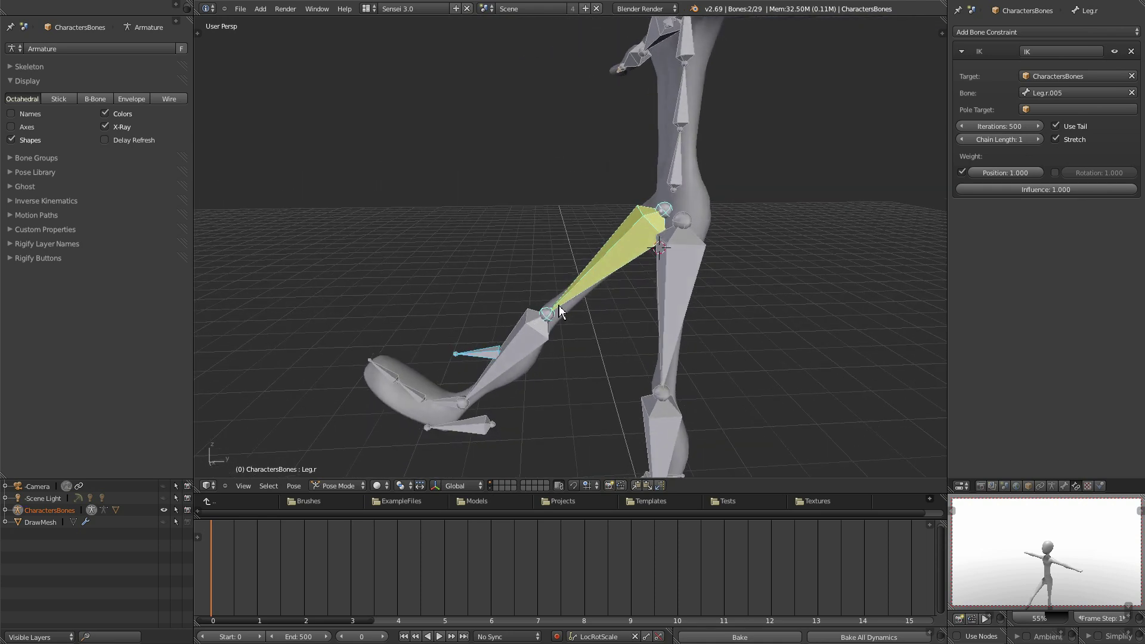
middle_drag(504, 348, 522, 331)
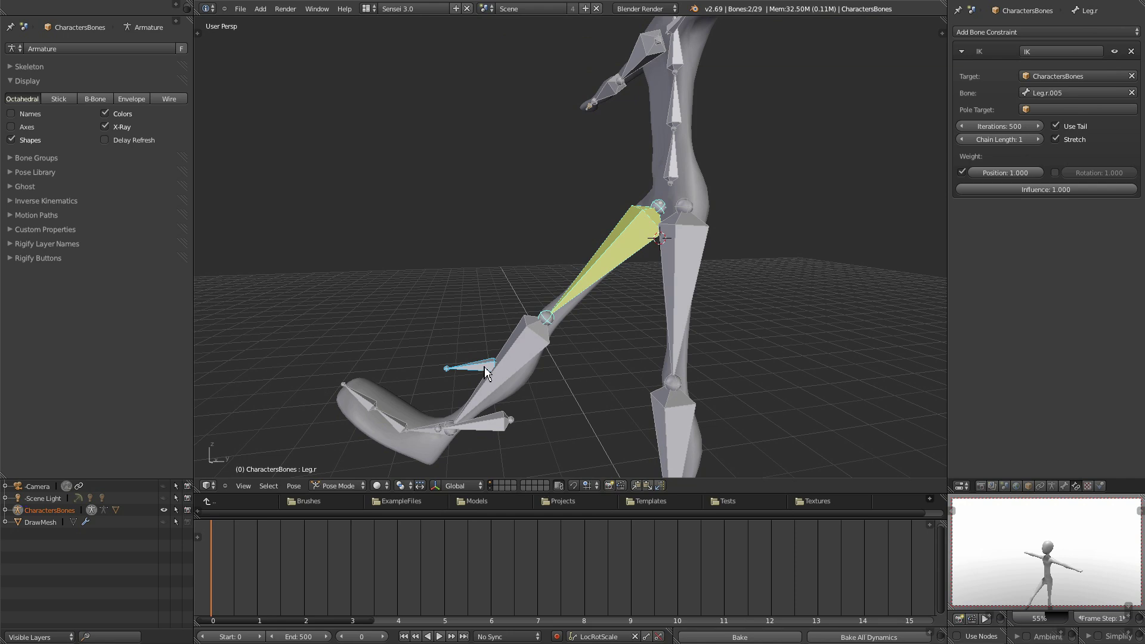
middle_drag(537, 397, 544, 370)
middle_drag(572, 424, 643, 404)
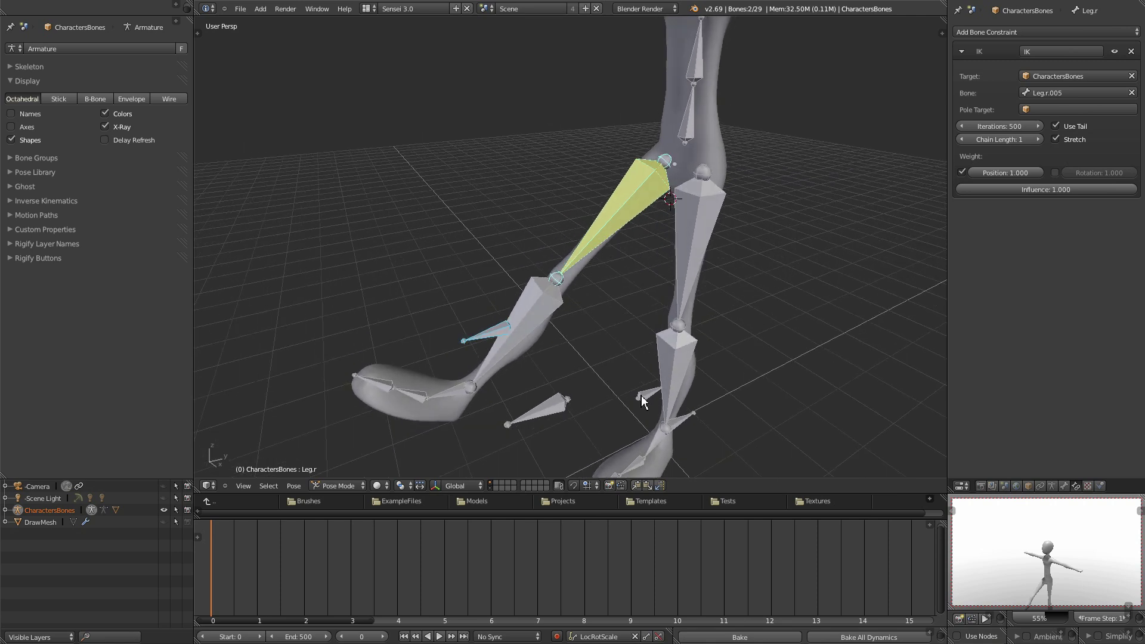
right_click(647, 396)
middle_drag(570, 408, 503, 353)
shift+right_click(496, 338)
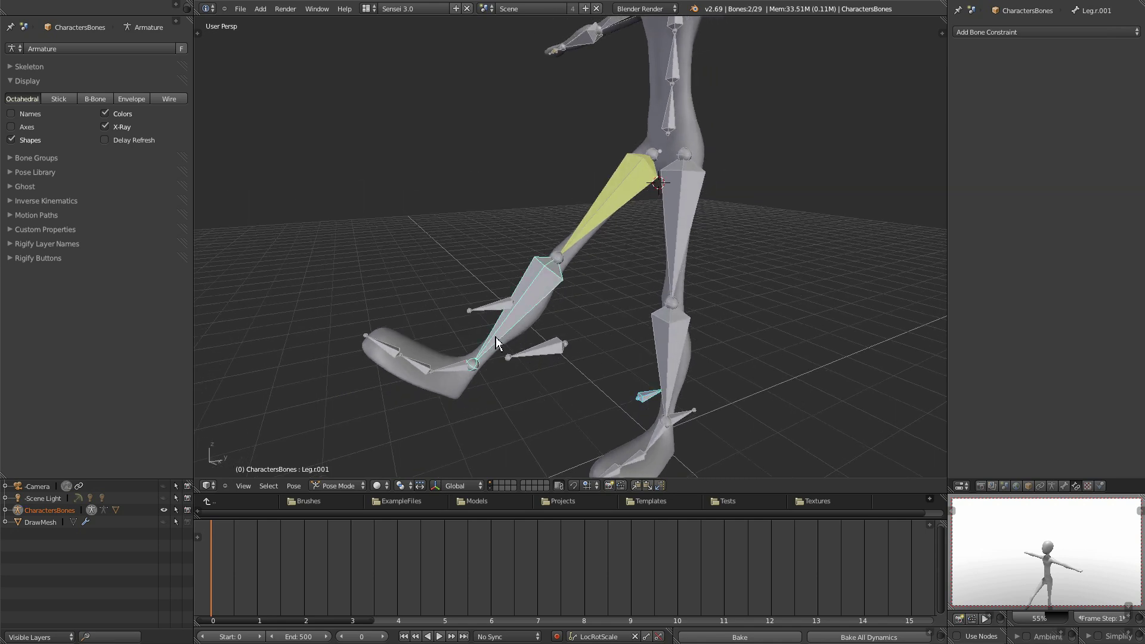
middle_drag(560, 319, 571, 323)
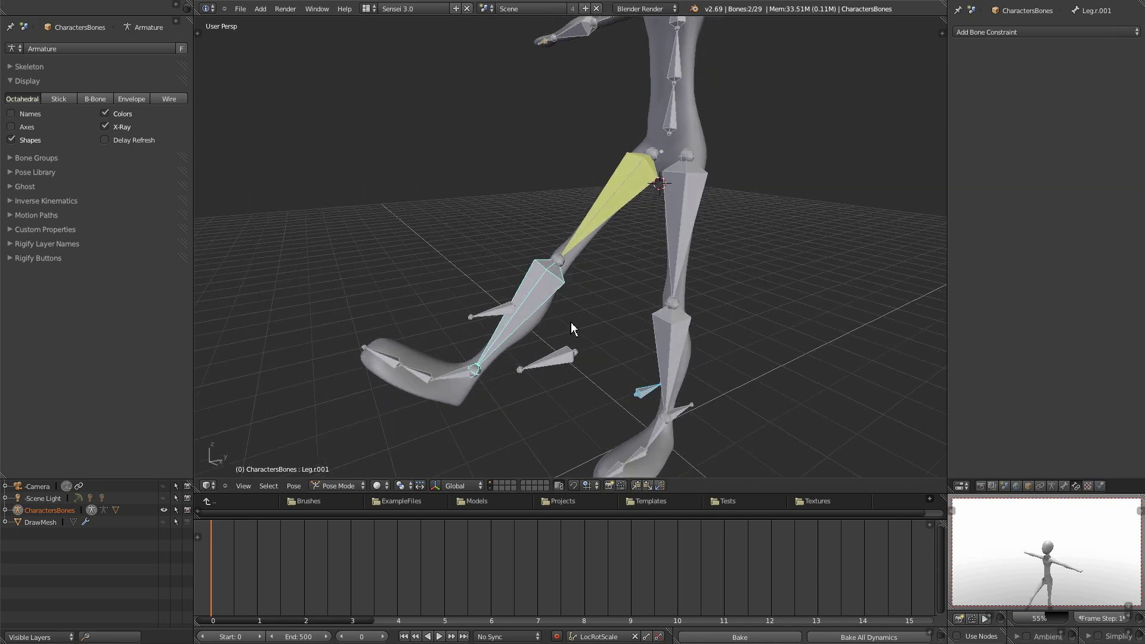
key(shift+i)
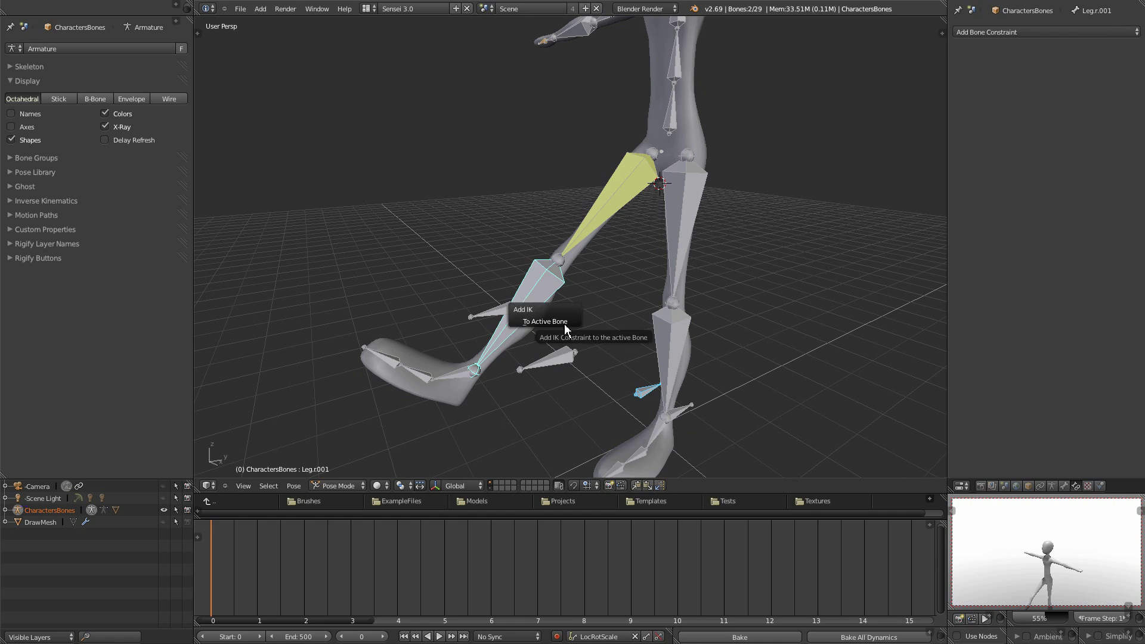
click(545, 322)
mouse_move(592, 328)
middle_down()
mouse_move(806, 338)
mouse_move(768, 321)
mouse_move(602, 325)
middle_up()
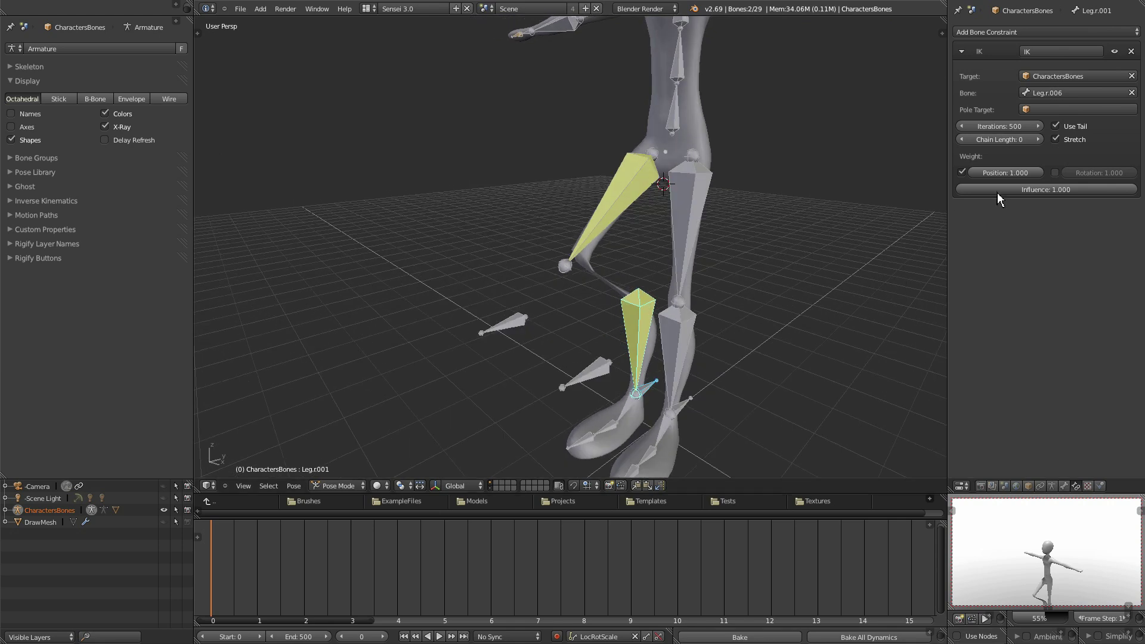
click(1039, 141)
click(1039, 141)
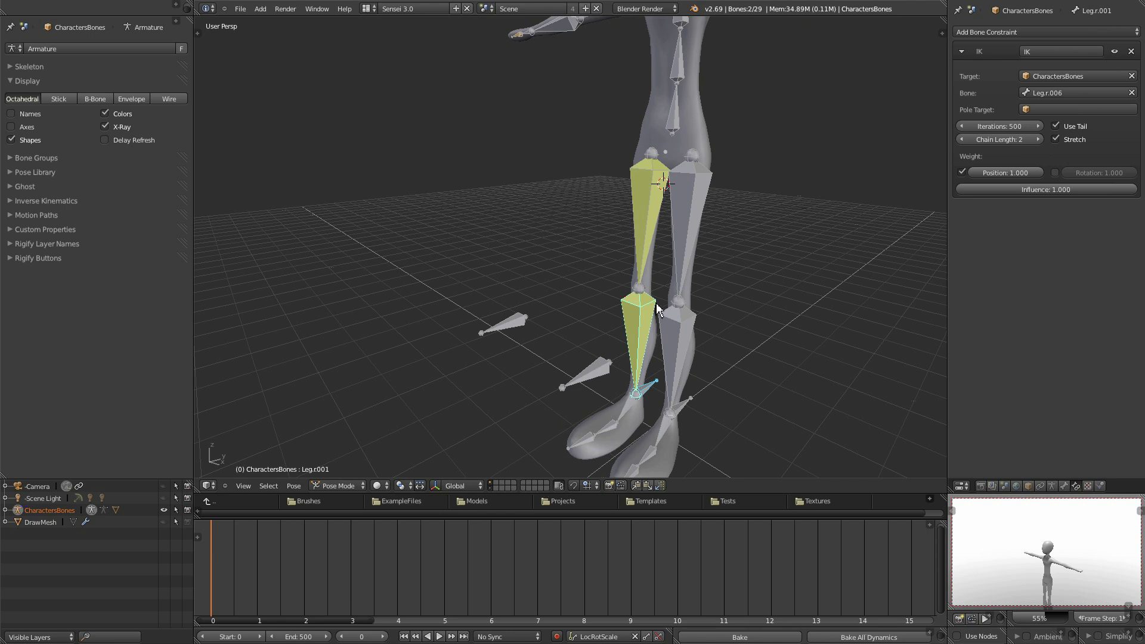
Move the lowest spine bone down and up to test how the right leg's IK bends.
middle_drag(635, 243, 660, 356)
right_click(686, 117)
middle_drag(715, 231, 696, 211)
key(g)
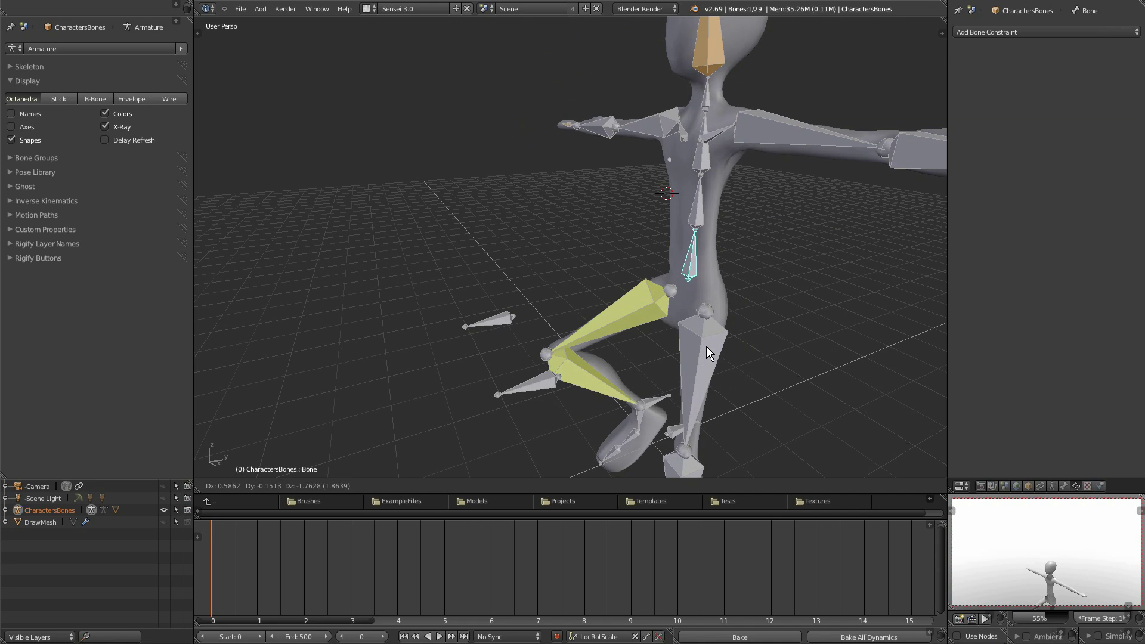
click(722, 337)
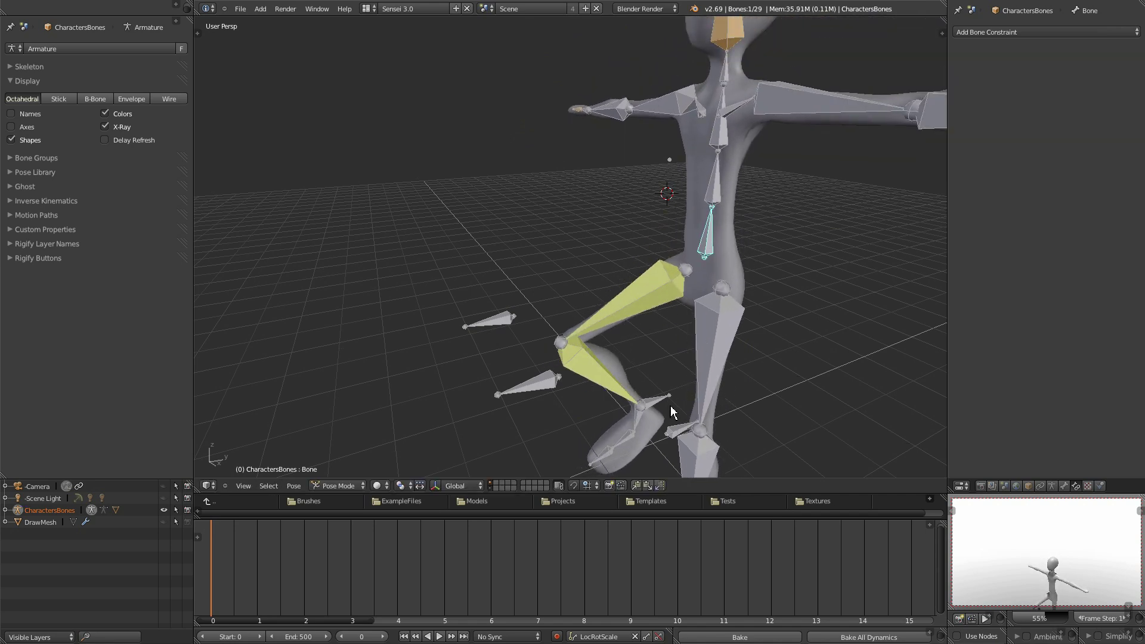
key(g)
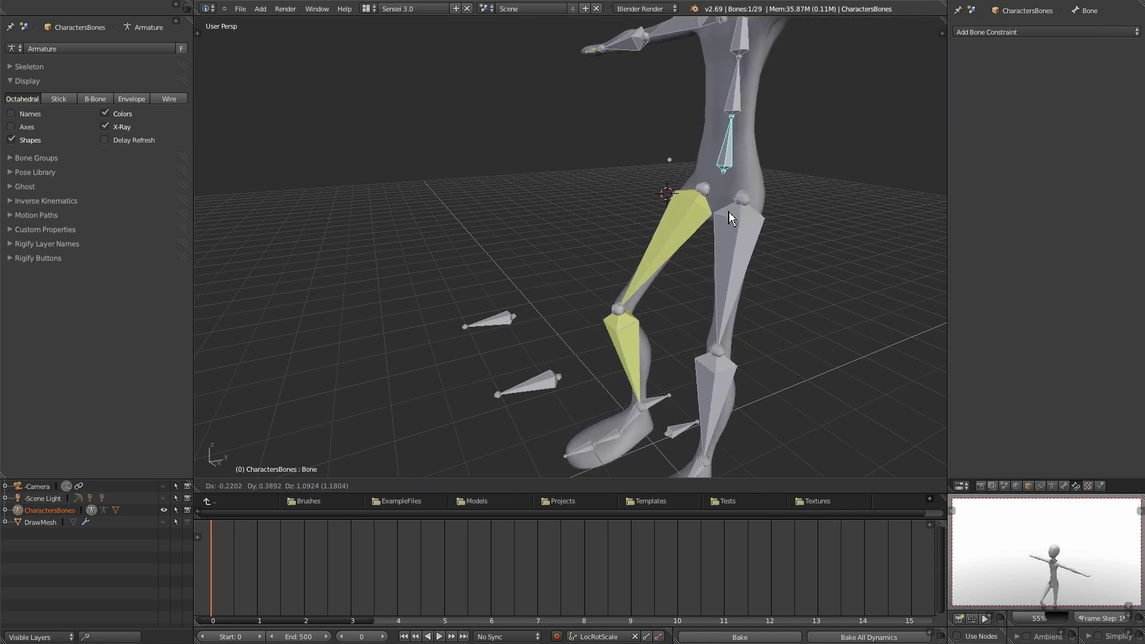
click(720, 295)
Select all bones and clear their pose location to return the rig to its rest position.
middle_drag(670, 329, 713, 334)
key(a)
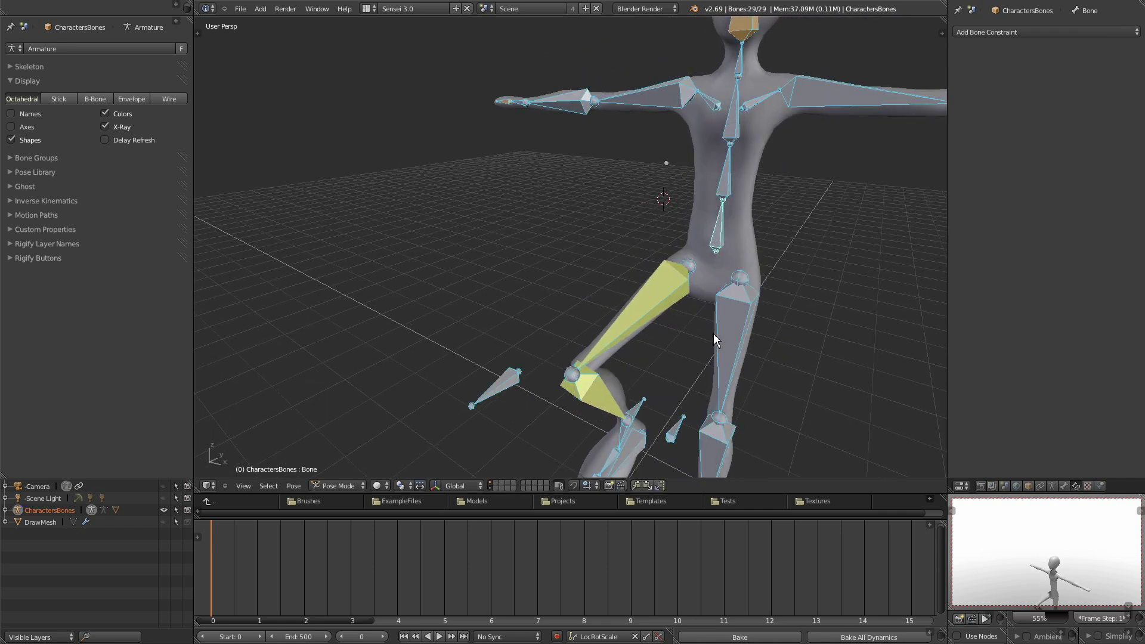
key(alt+g)
scroll(723, 334, down, 1)
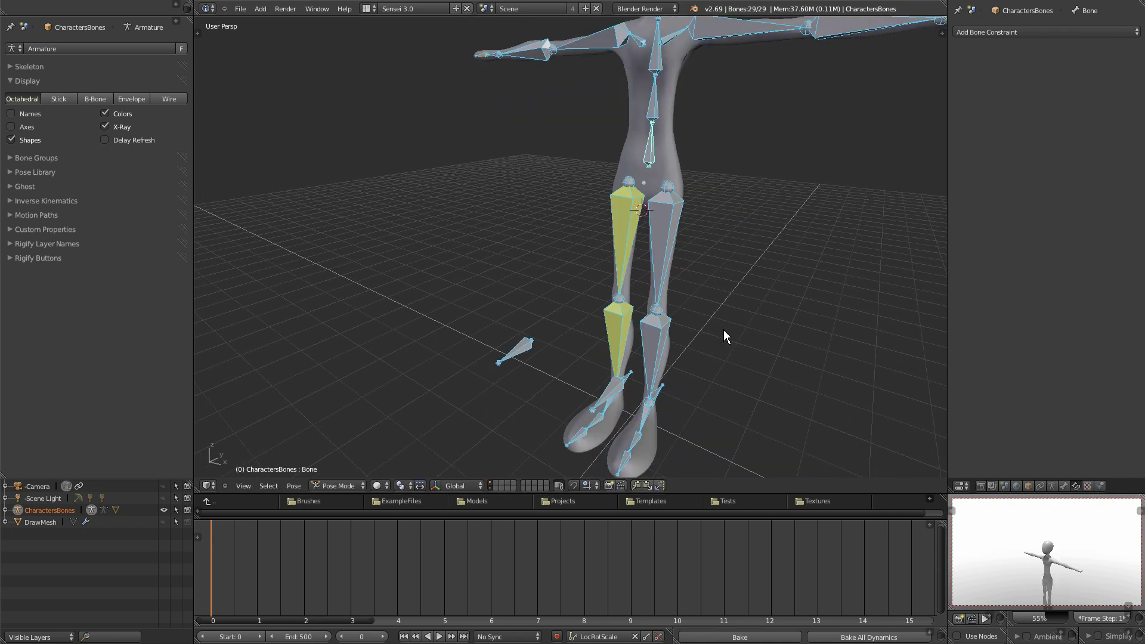
Turn on the display of bone names for the armature and view the right knee control bone's name.
middle_drag(764, 227, 704, 232)
click(703, 236)
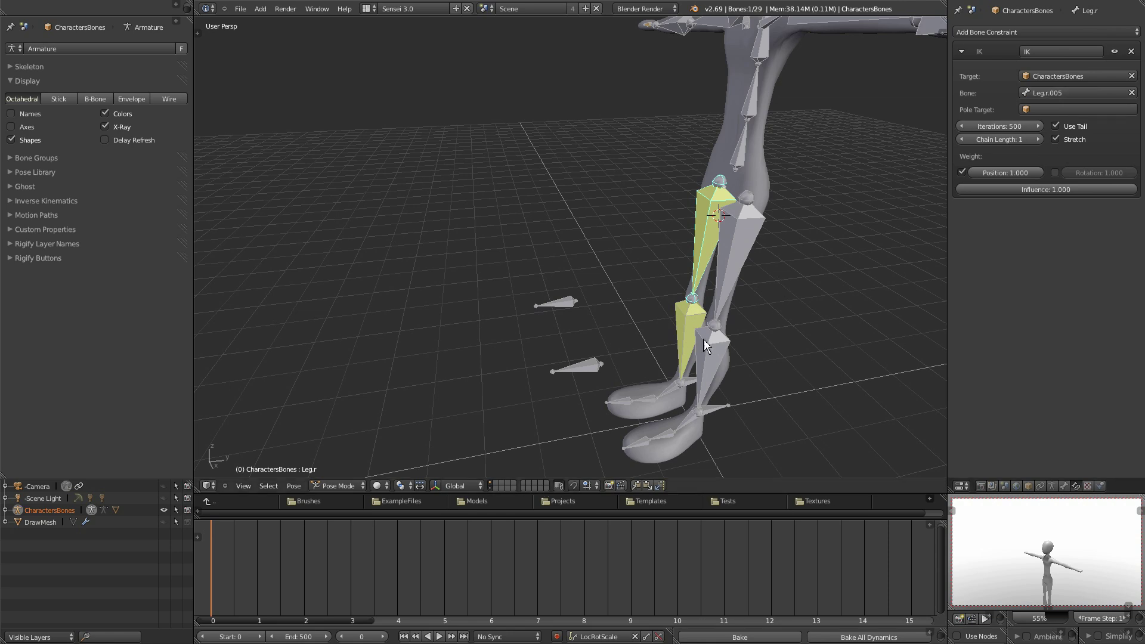
scroll(639, 346, up, 2)
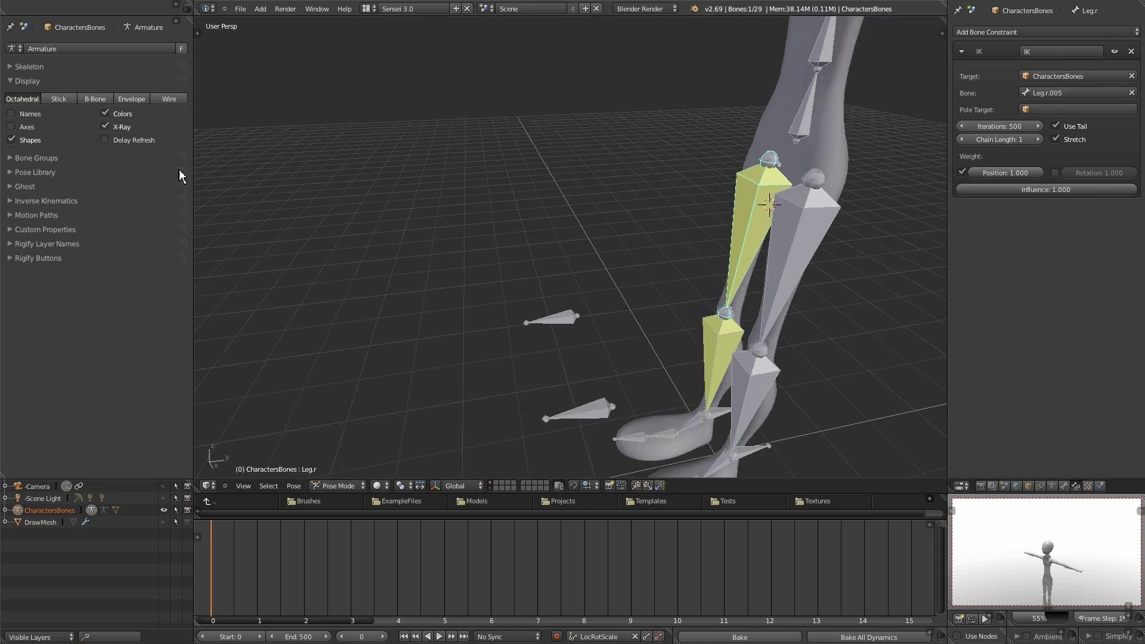
click(12, 114)
middle_drag(460, 342, 587, 284)
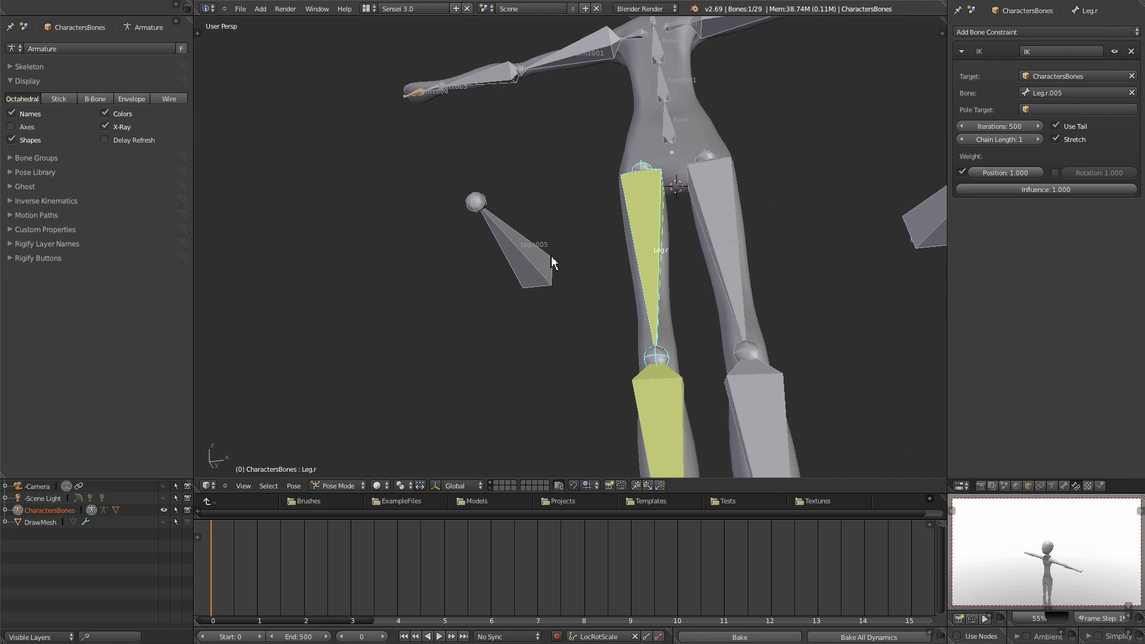
Add an Inverse Kinematics constraint to the left thigh bone Leg.l with CharactersBones as its target.
middle_drag(650, 317, 705, 308)
right_click(729, 185)
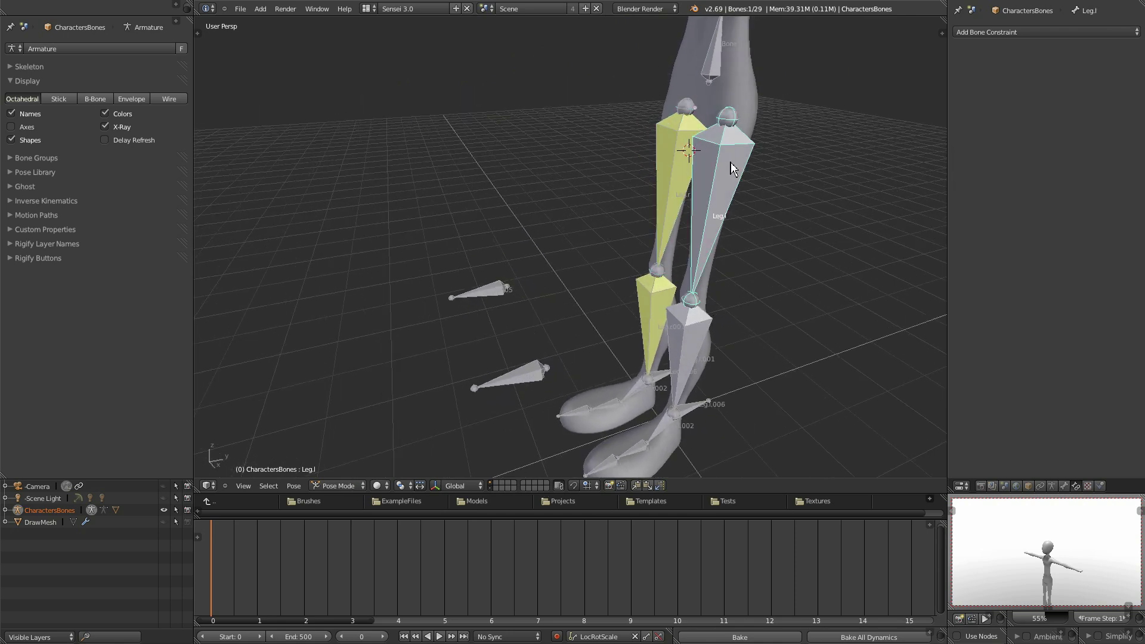
click(1051, 34)
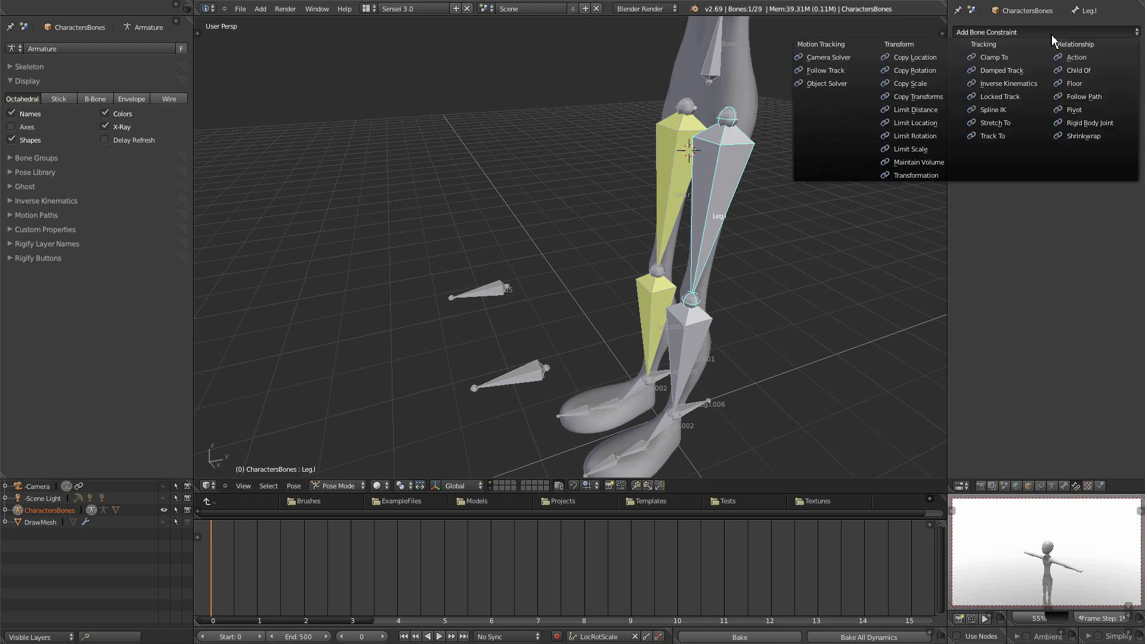
click(1027, 85)
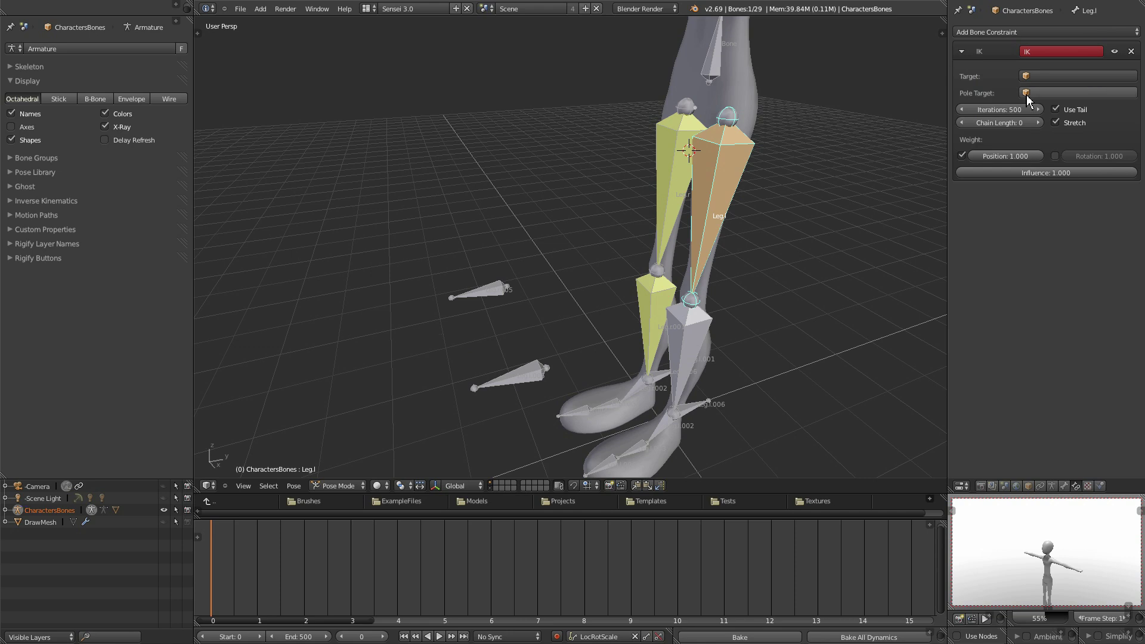
click(1056, 76)
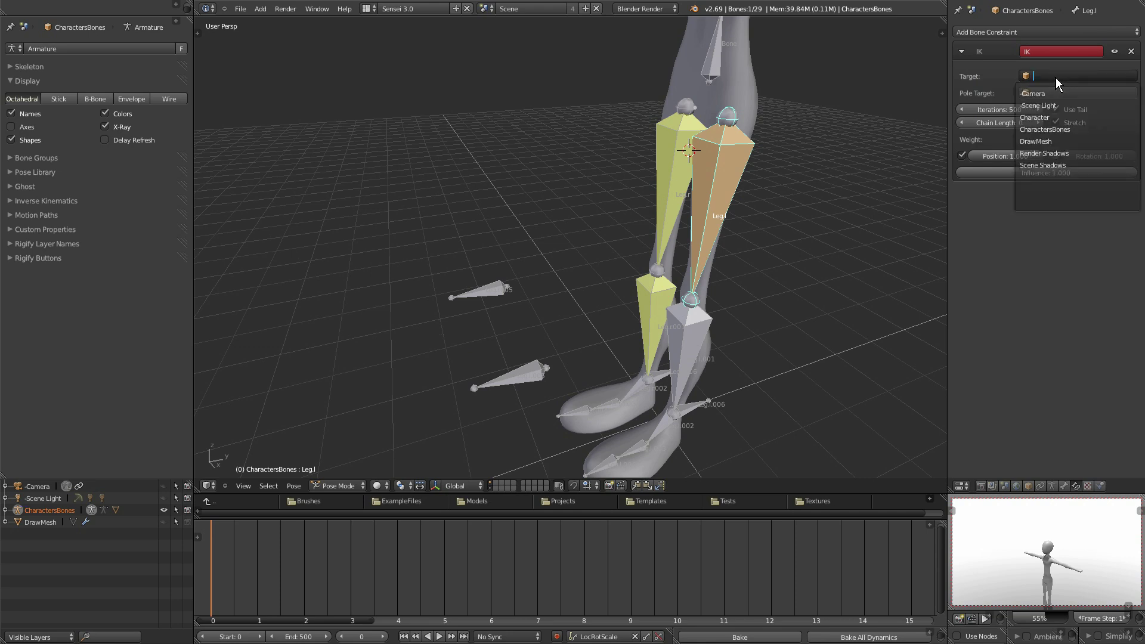
click(1051, 130)
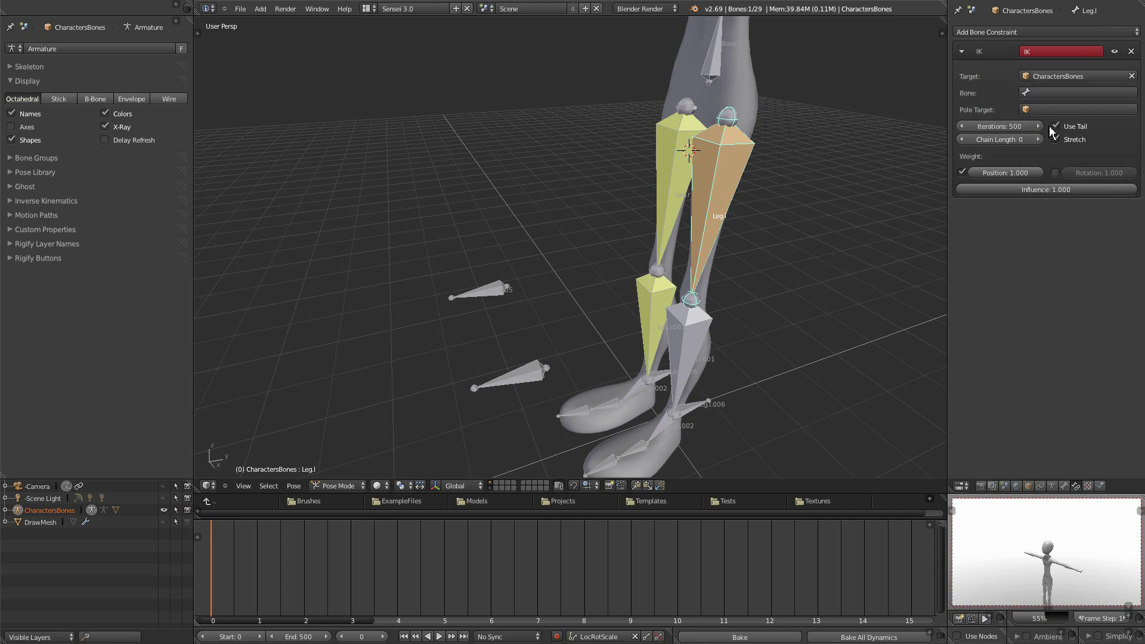
Set the left thigh's IK target bone to Leg.l.005 and its chain length to 1.
middle_drag(565, 401, 760, 218)
click(1048, 93)
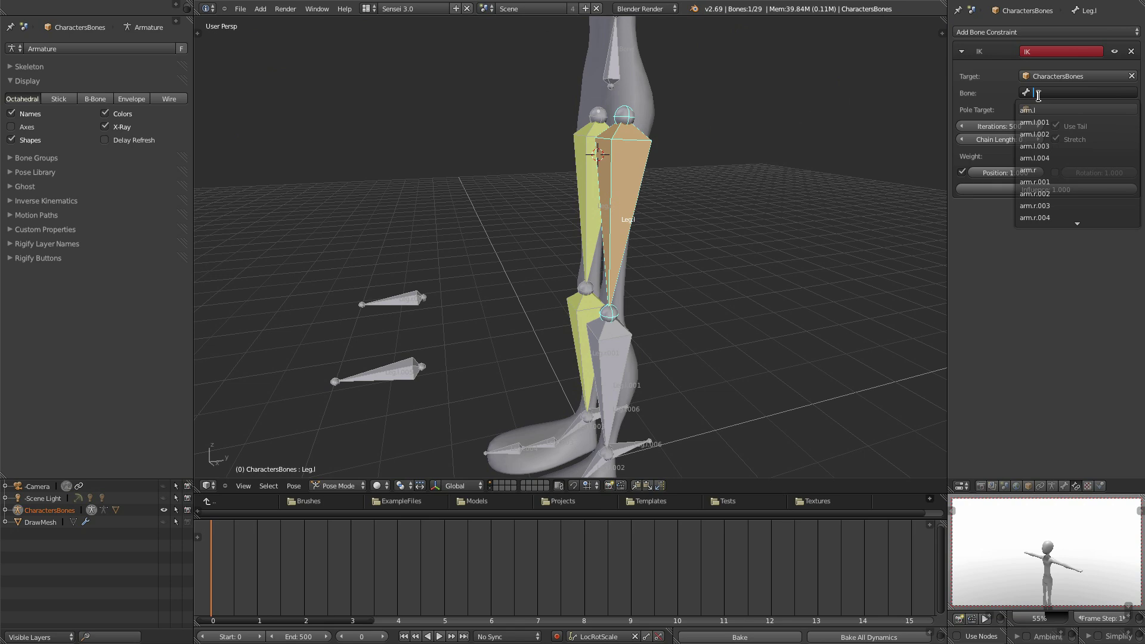
text(005)
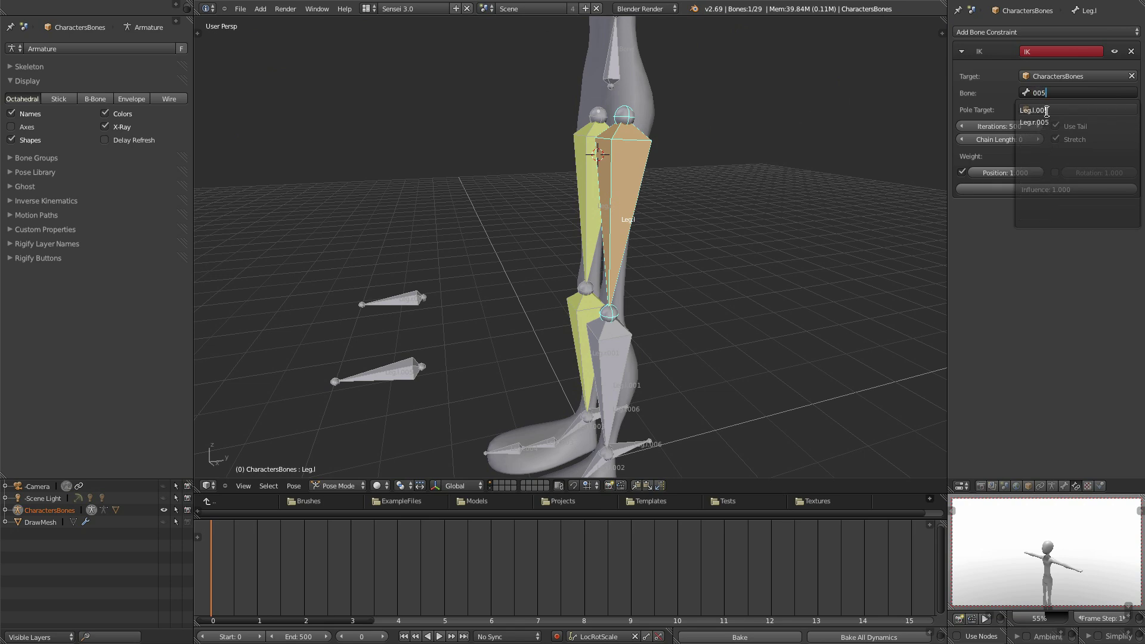
click(1047, 111)
middle_drag(882, 215, 619, 185)
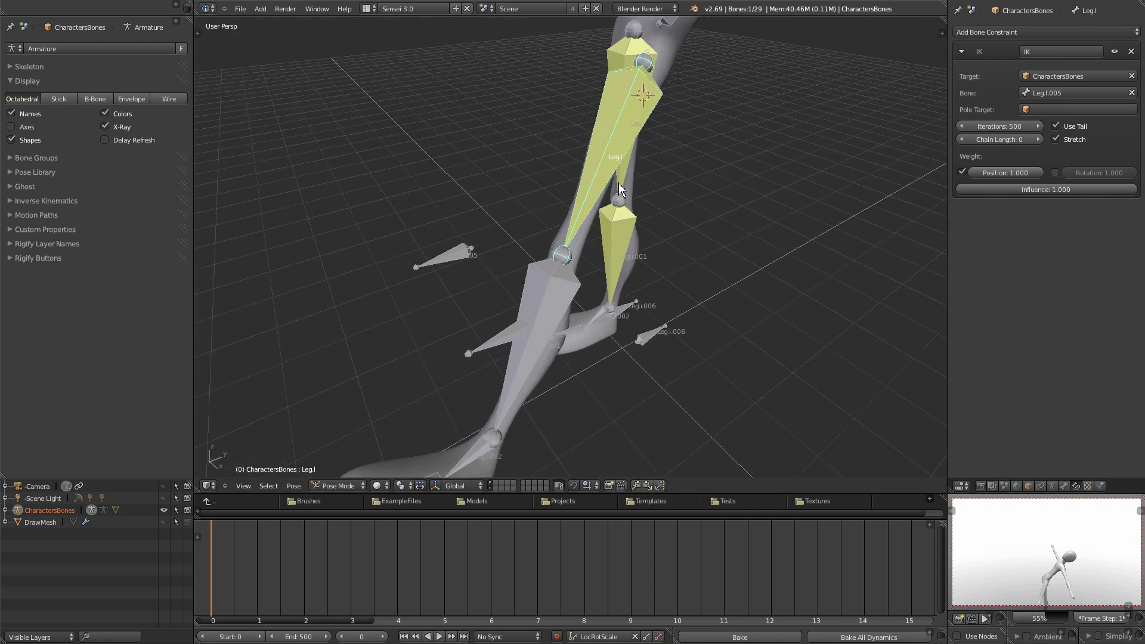
click(1040, 139)
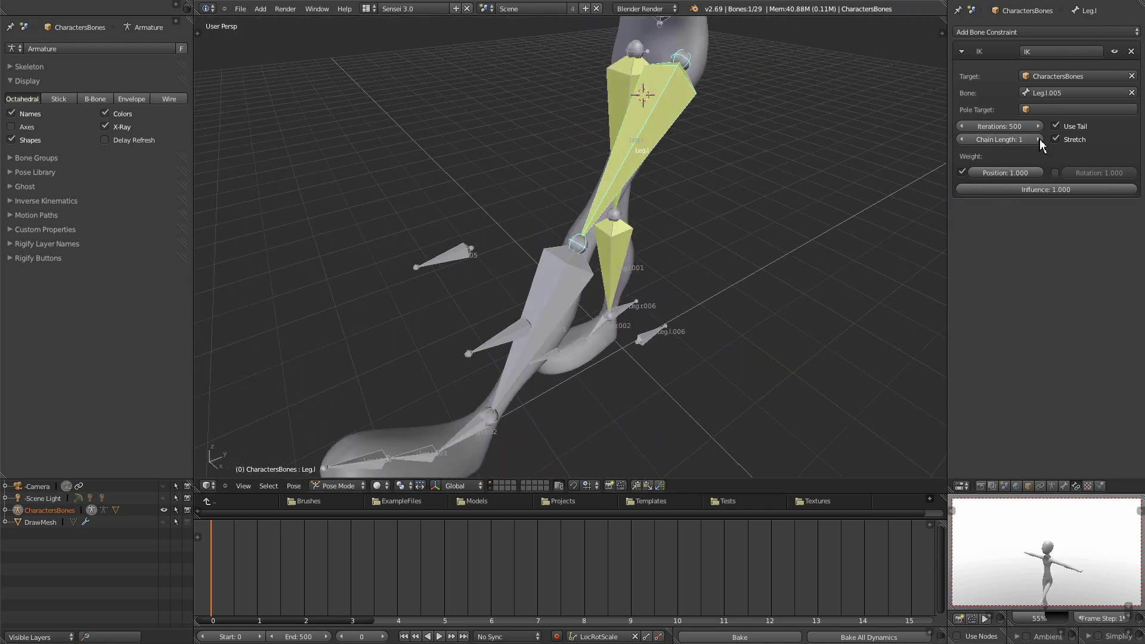
Add an IK constraint to the left shin bone Leg.l.001 targeting heel control bone Leg.l.006, with a chain length of 2.
mouse_move(752, 229)
middle_down()
mouse_move(903, 273)
mouse_move(815, 266)
mouse_move(775, 222)
mouse_move(753, 229)
middle_up()
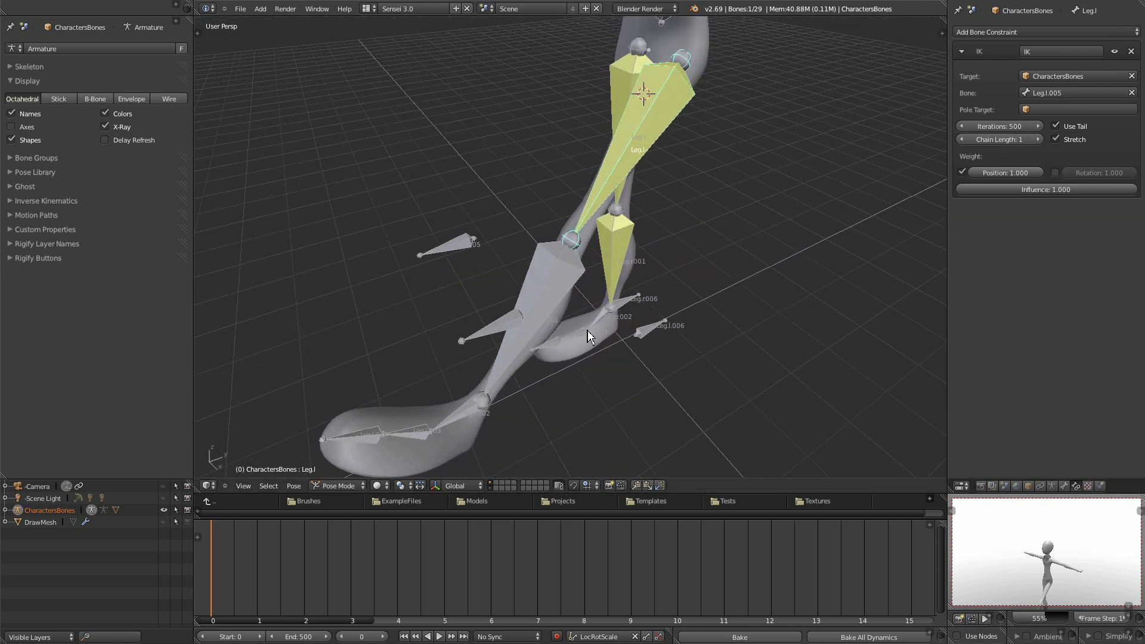
middle_drag(451, 258, 468, 297)
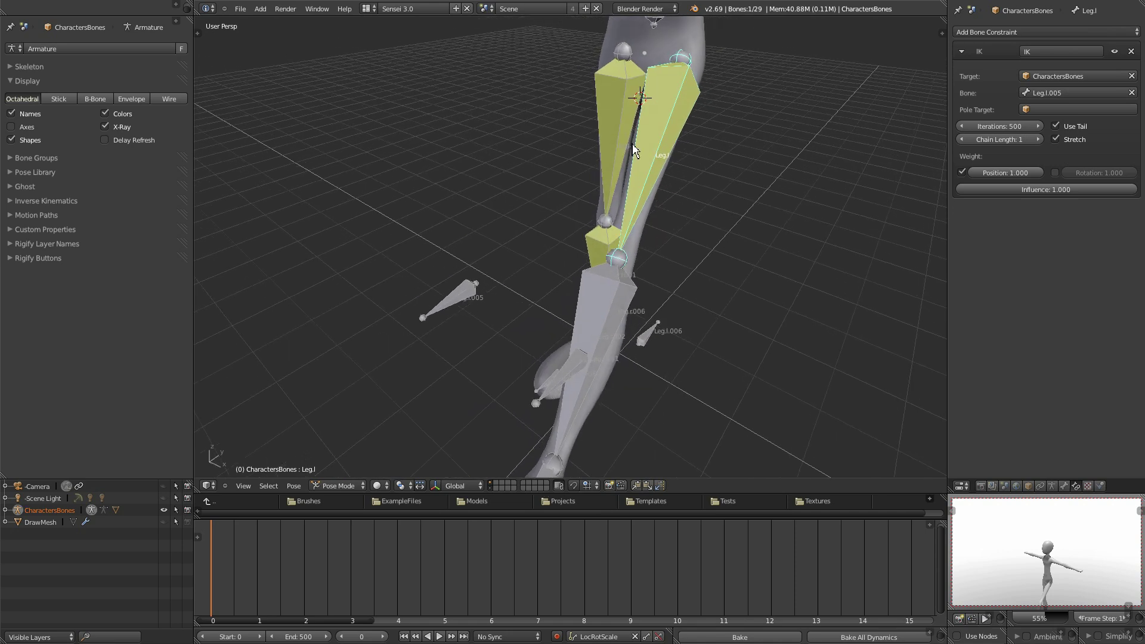
middle_drag(744, 251, 641, 225)
click(961, 55)
middle_drag(765, 212, 722, 341)
right_click(704, 365)
shift+right_click(513, 243)
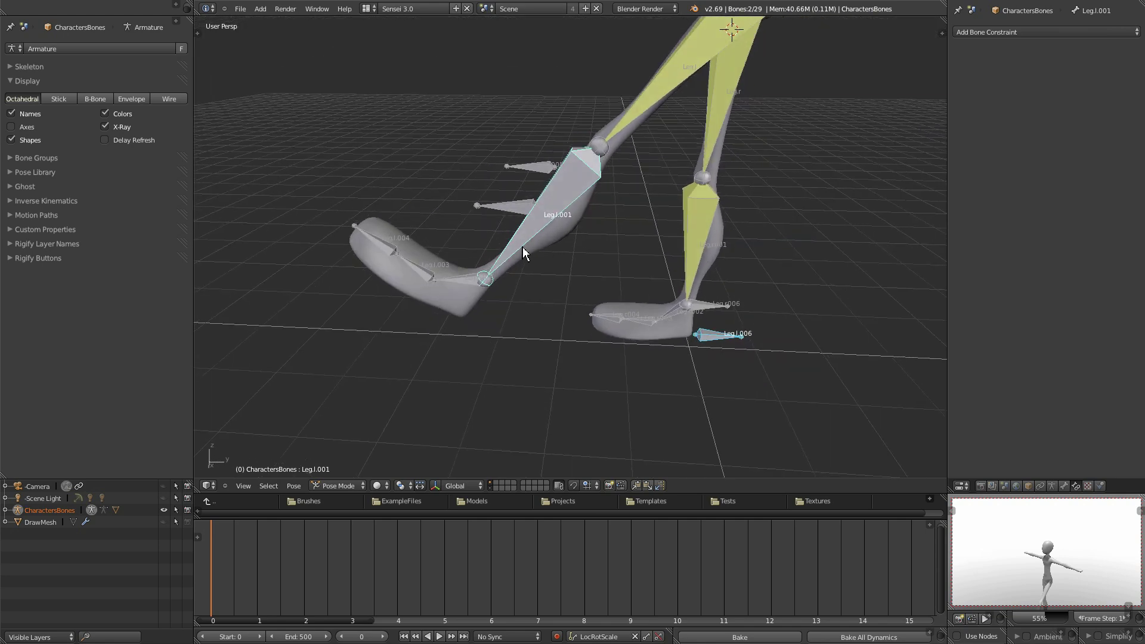
key(shift+i)
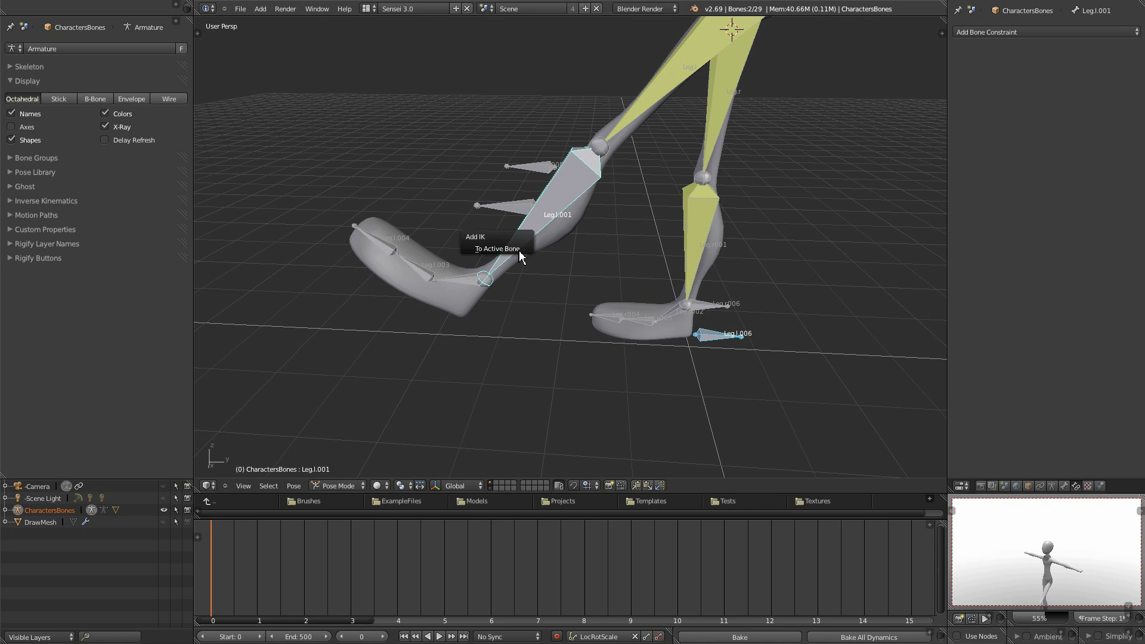
click(519, 253)
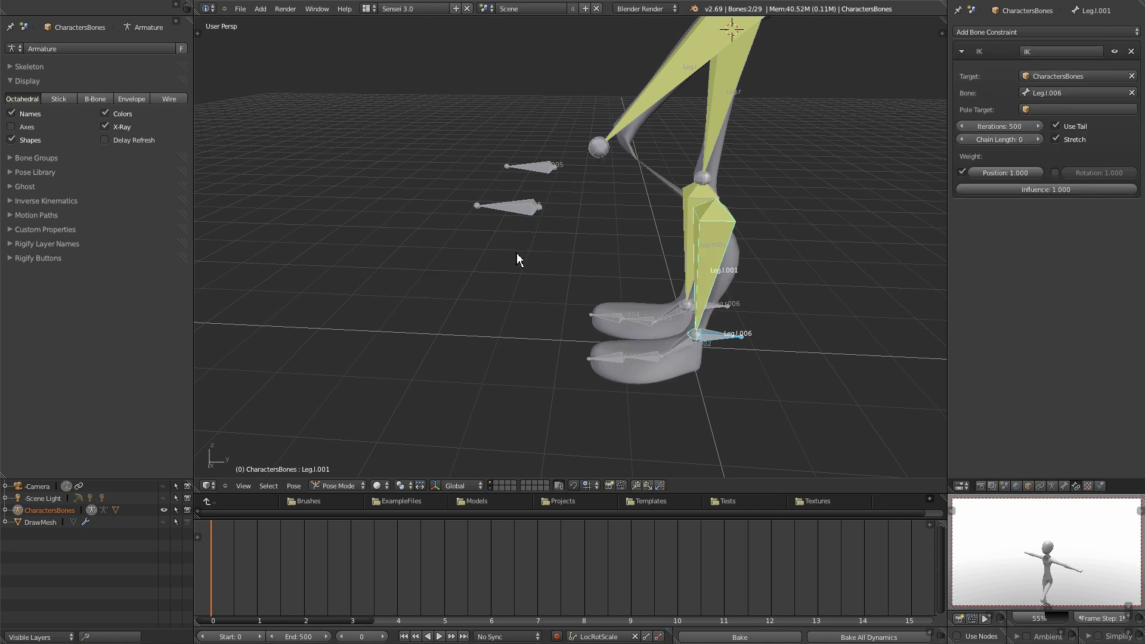
click(1036, 142)
click(1036, 142)
Move the lowest spine bone around to test both legs' IK and turn off the display of bone names.
middle_drag(756, 381, 535, 336)
shift+middle_drag(671, 206, 644, 308)
right_click(644, 143)
middle_drag(644, 143, 629, 179)
key(g)
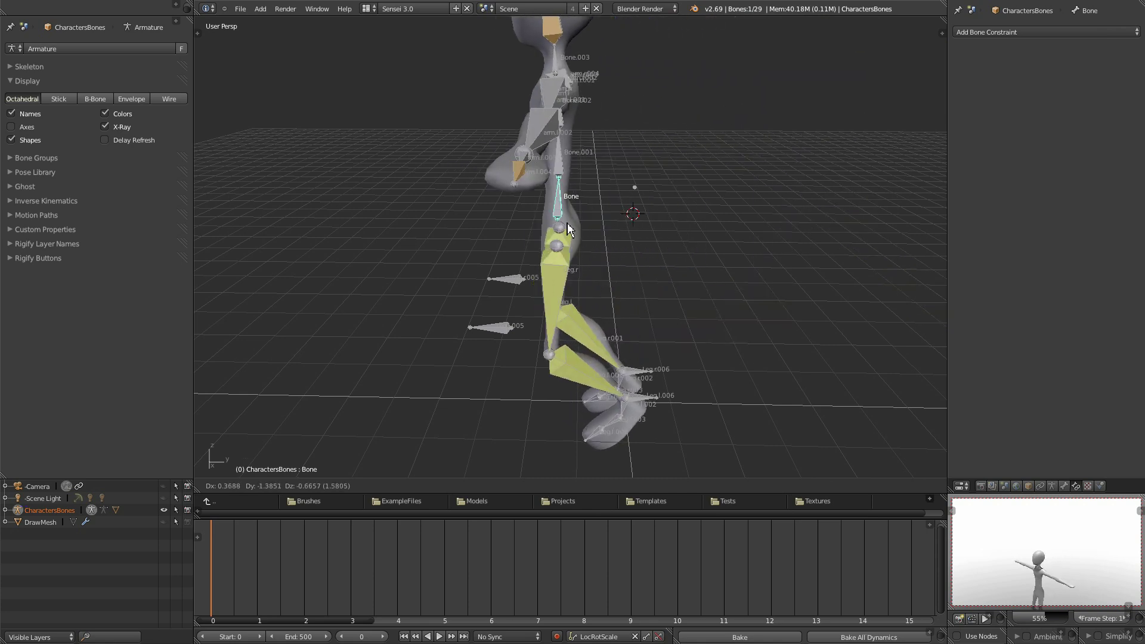
click(699, 220)
click(12, 114)
middle_drag(657, 295, 722, 201)
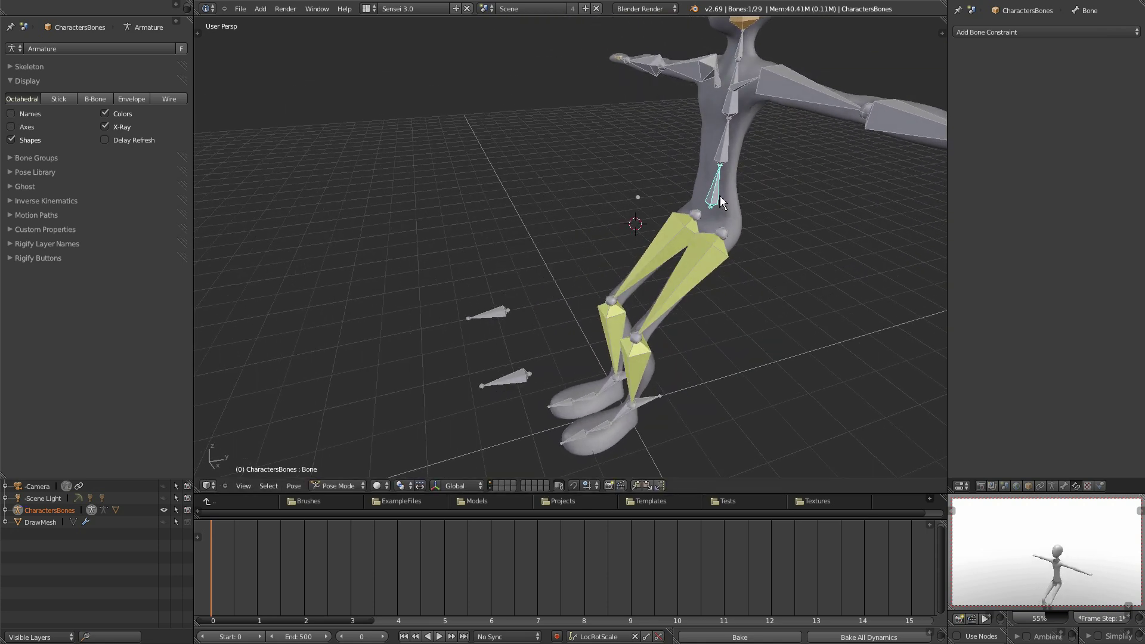
key(g)
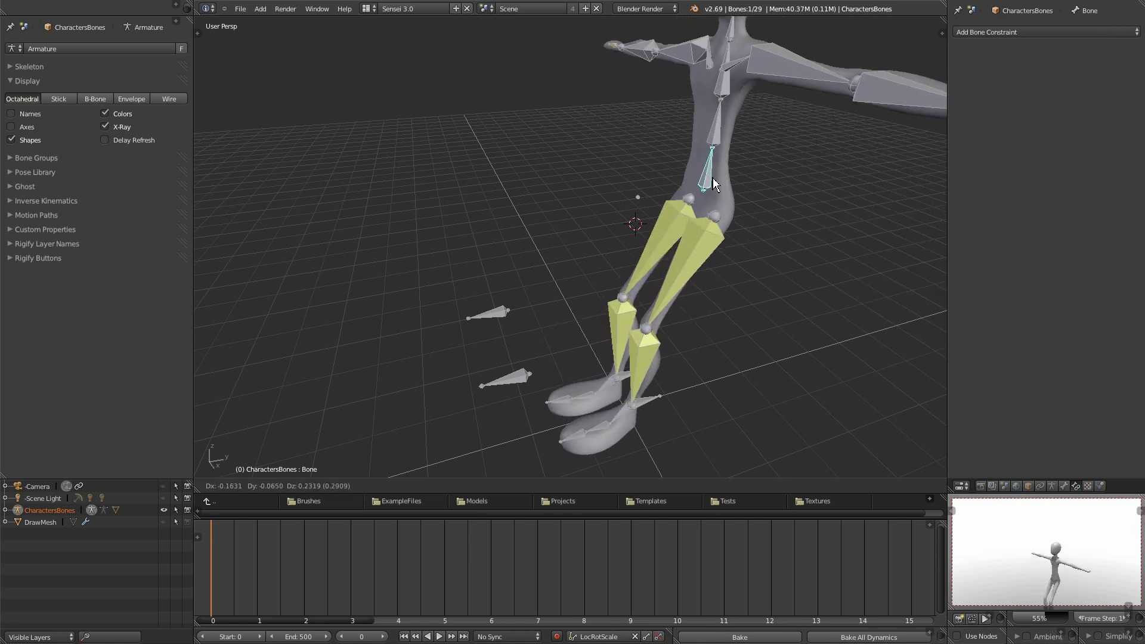
click(688, 239)
Disable Inherit Rotation on the left and right foot bones, Leg.l.002 and Leg.r.002.
middle_drag(631, 404, 656, 369)
right_click(669, 411)
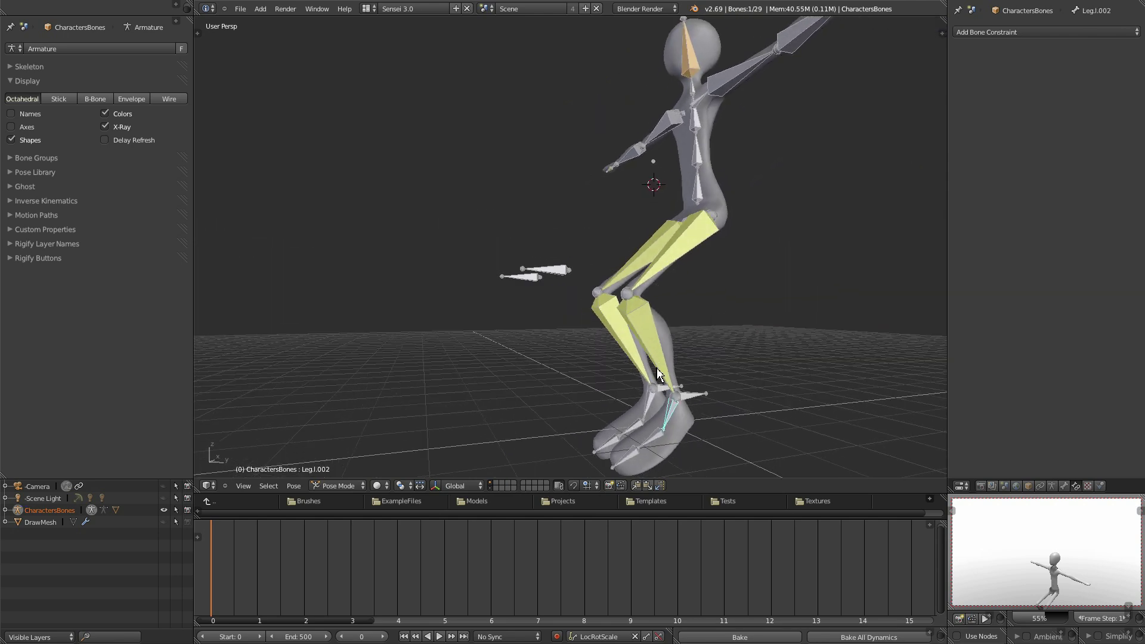
click(1065, 487)
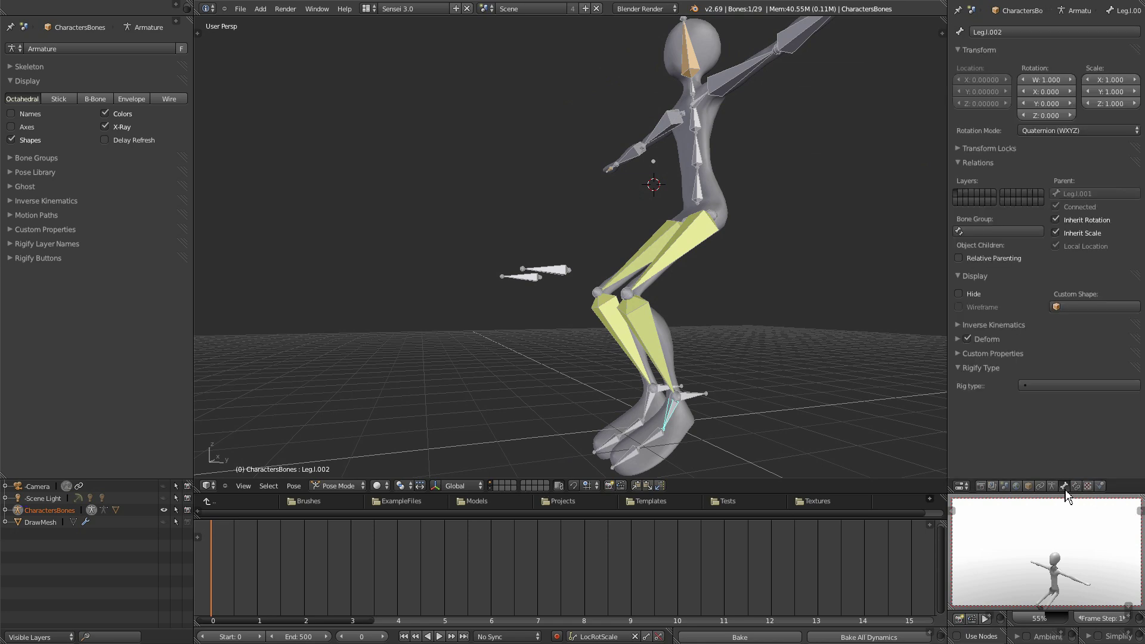
click(1057, 221)
middle_drag(656, 398, 750, 409)
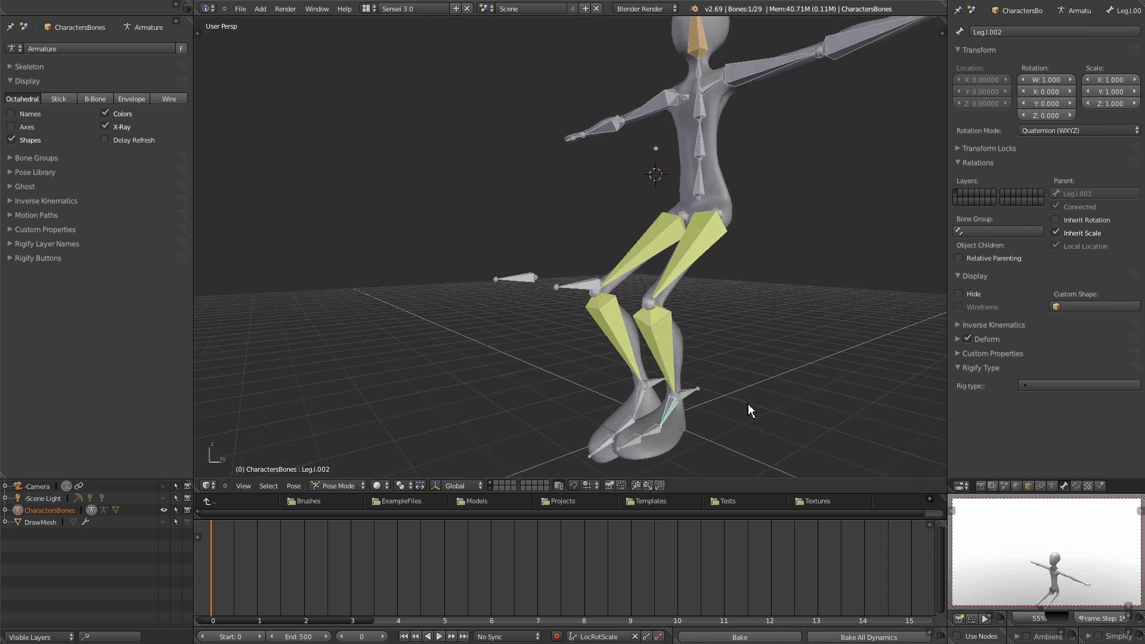
right_click(644, 396)
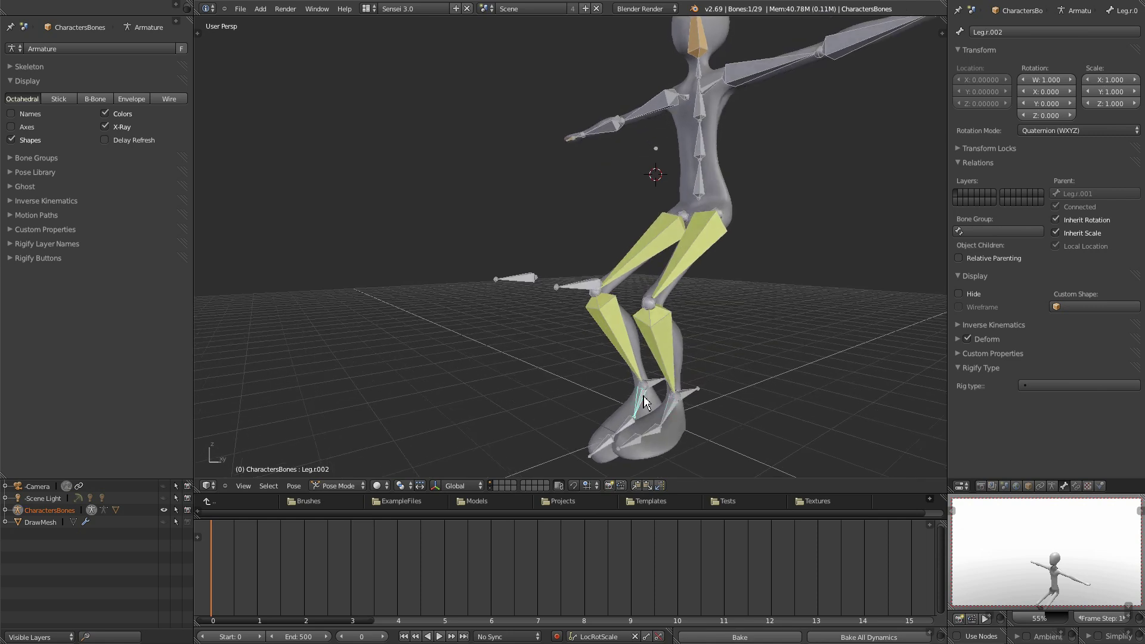
click(1058, 223)
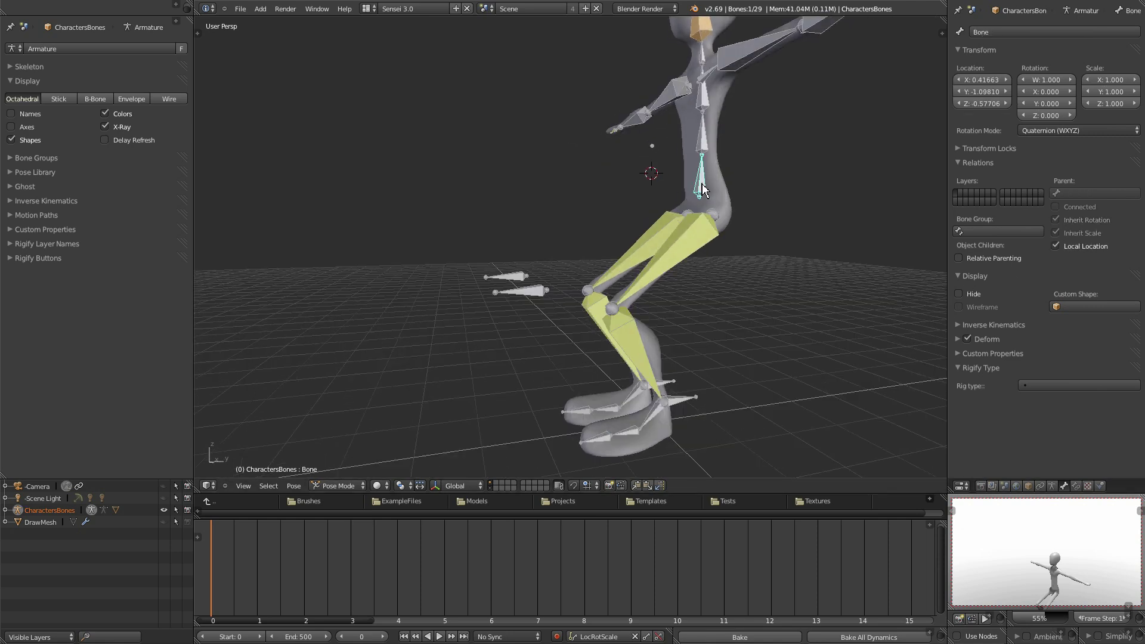
Try the leg rig by moving the lowest spine bone and the left and right knee control bones.
key(g)
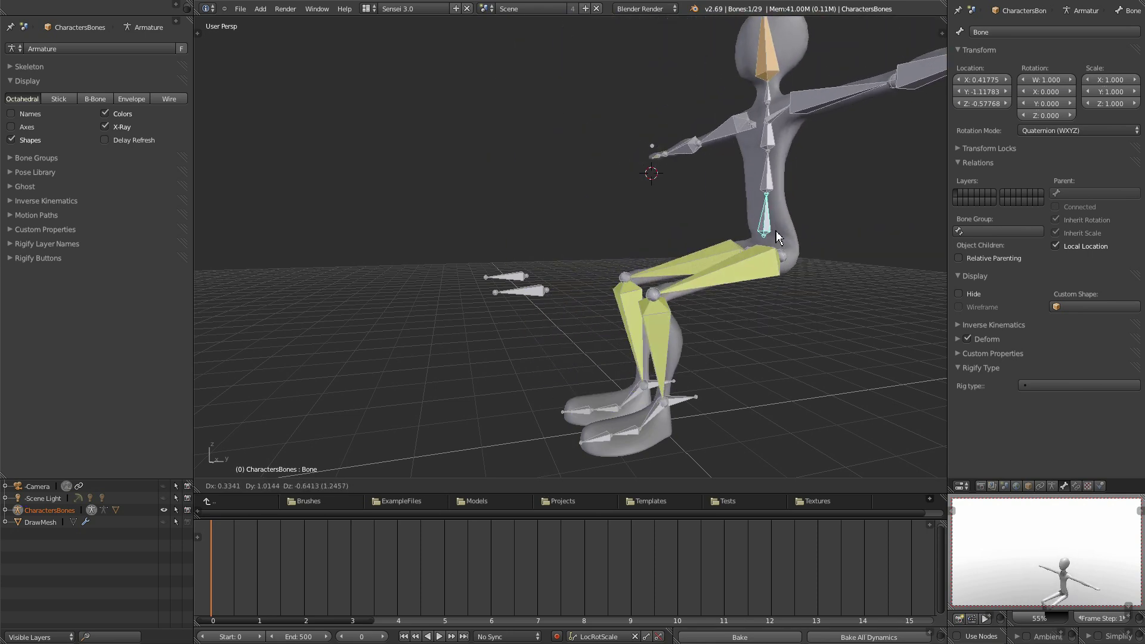
click(753, 218)
middle_drag(753, 218, 686, 361)
scroll(677, 345, down, 3)
right_click(656, 373)
key(g)
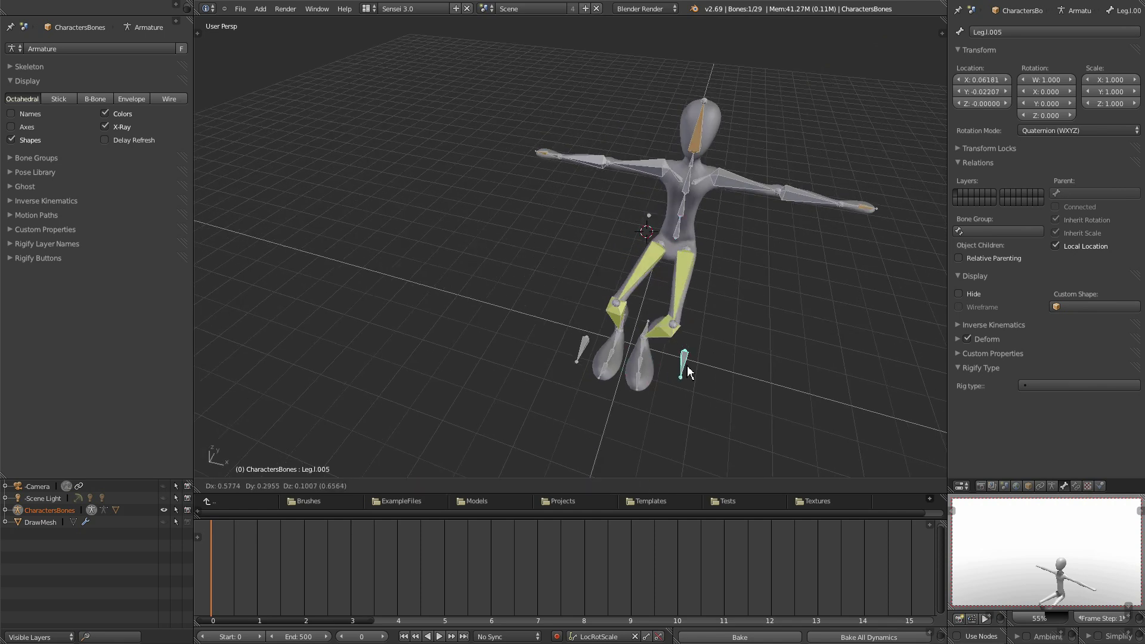
click(690, 368)
right_click(580, 351)
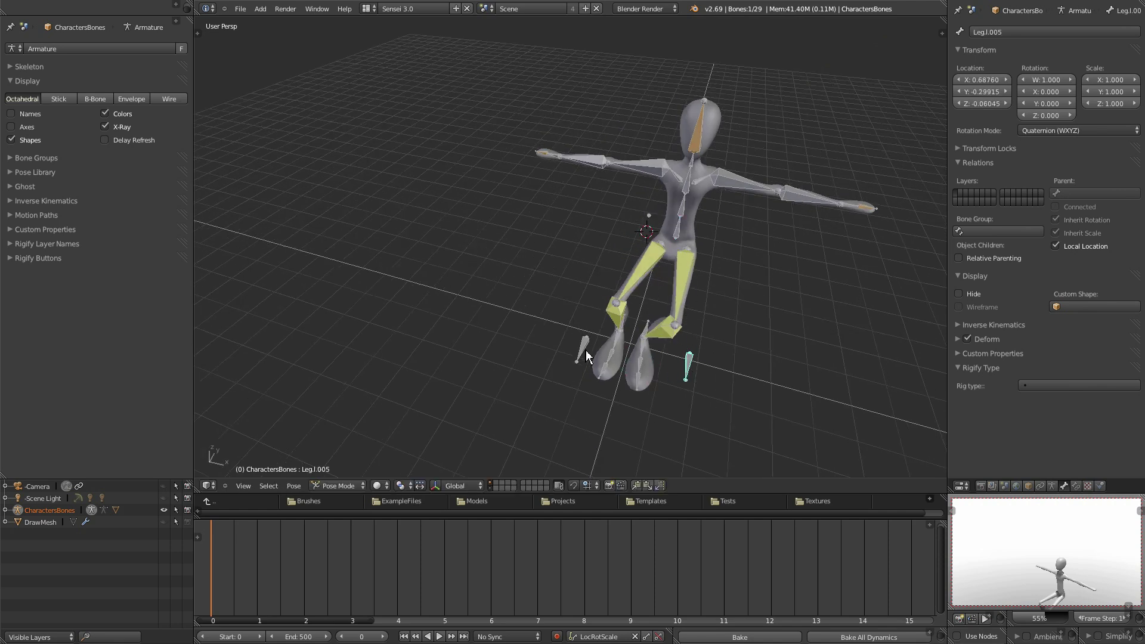
key(g)
click(567, 339)
middle_drag(771, 376, 735, 356)
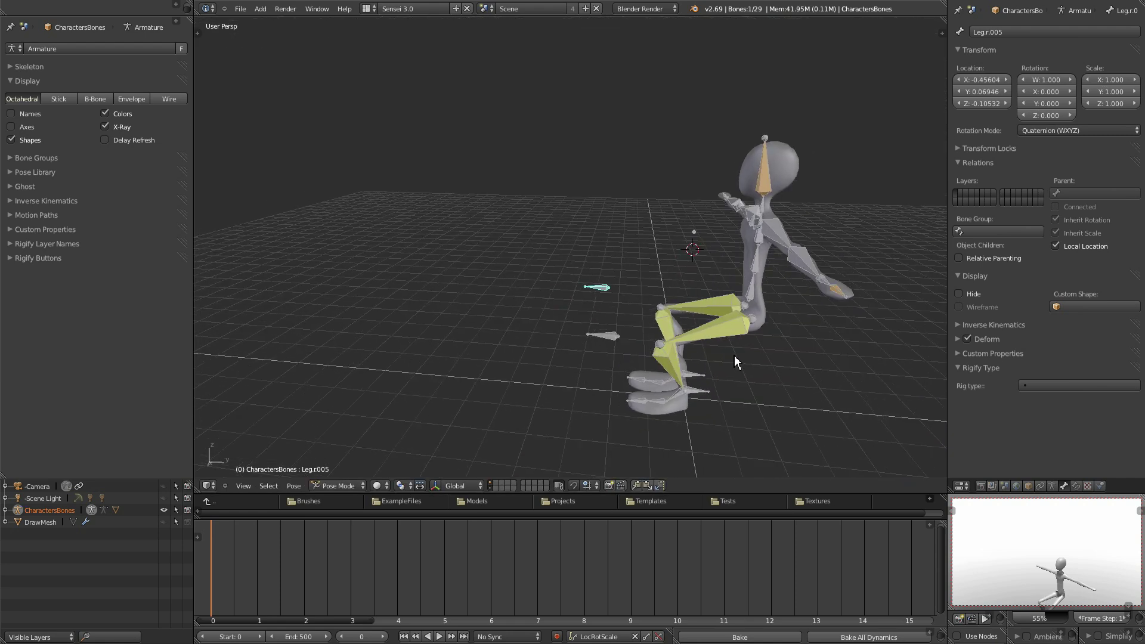
Clear the pose location of all bones and change the armature display to Wire.
key(a)
key(alt+g)
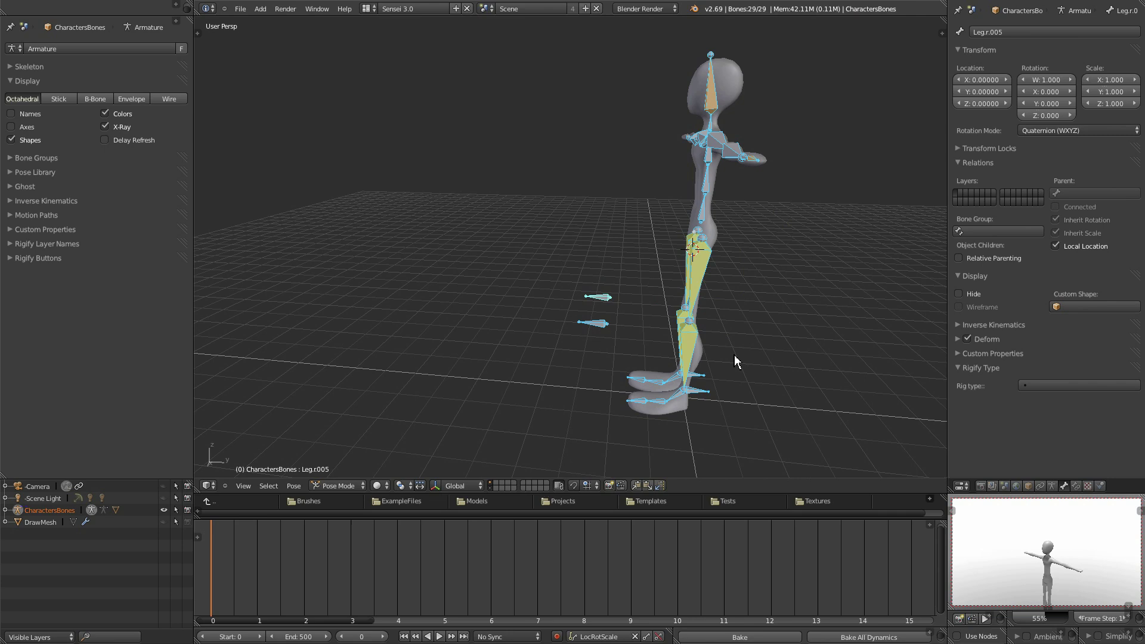
middle_drag(664, 371, 703, 342)
scroll(703, 342, up, 2)
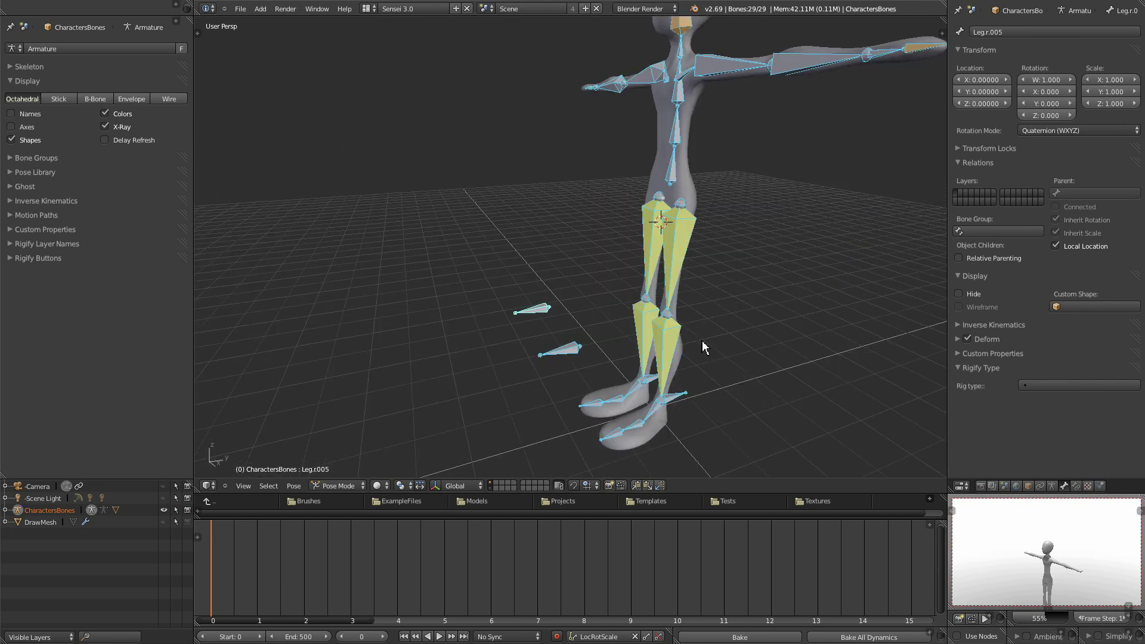
click(174, 100)
middle_drag(699, 416, 707, 377)
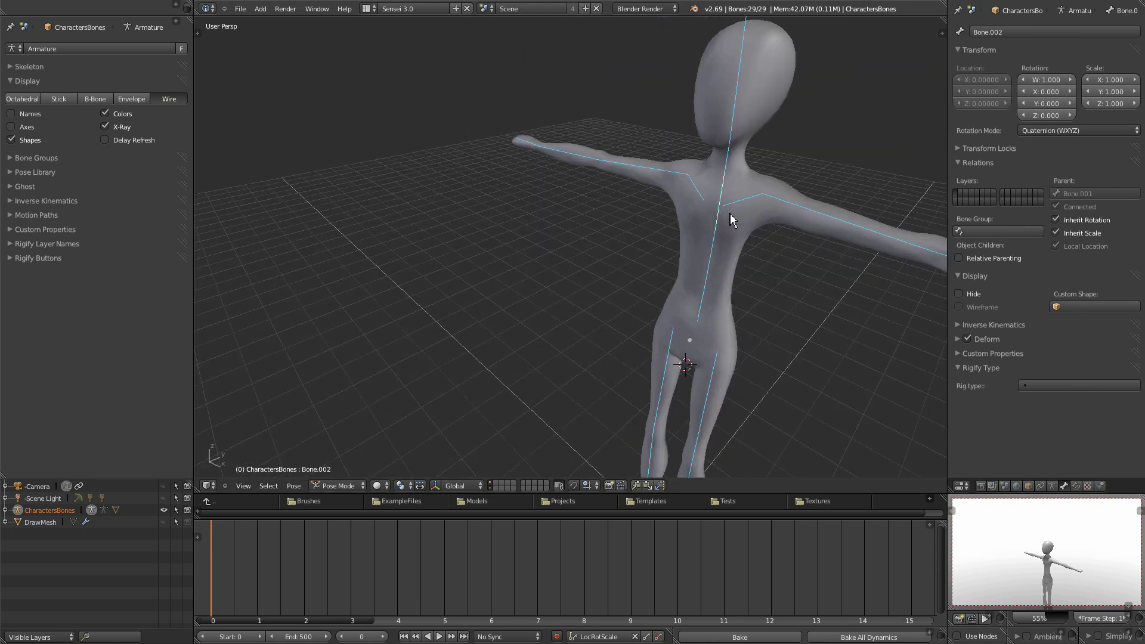
Add an Inverse Kinematics constraint without a target to the chest bone Bone.002 and set its chain length to 3.
right_click(720, 223)
click(1077, 487)
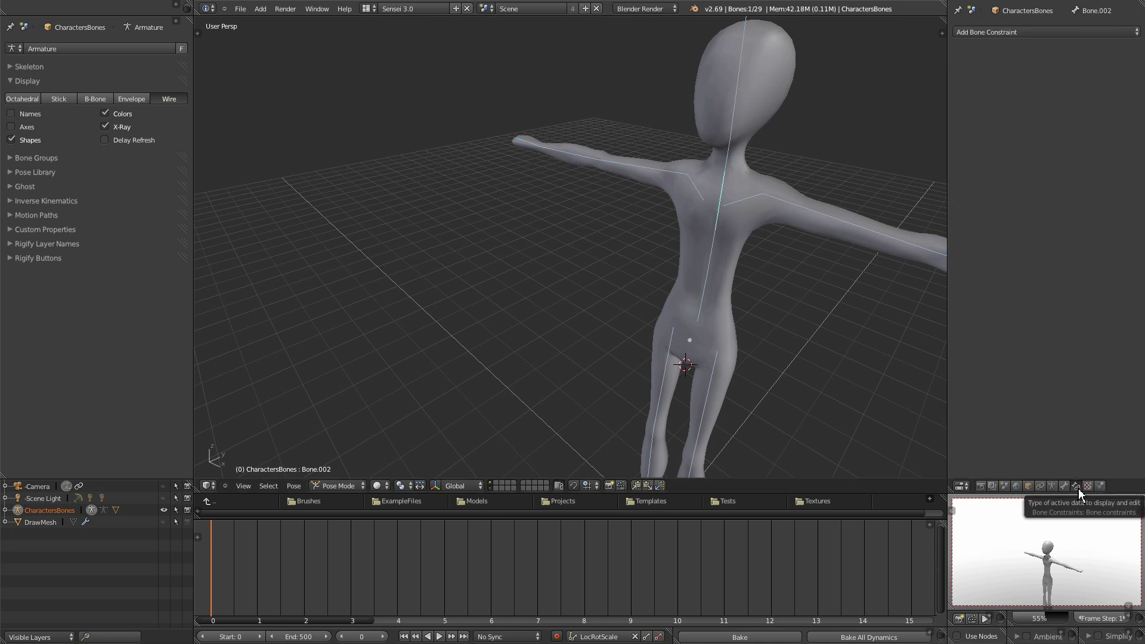
click(1085, 34)
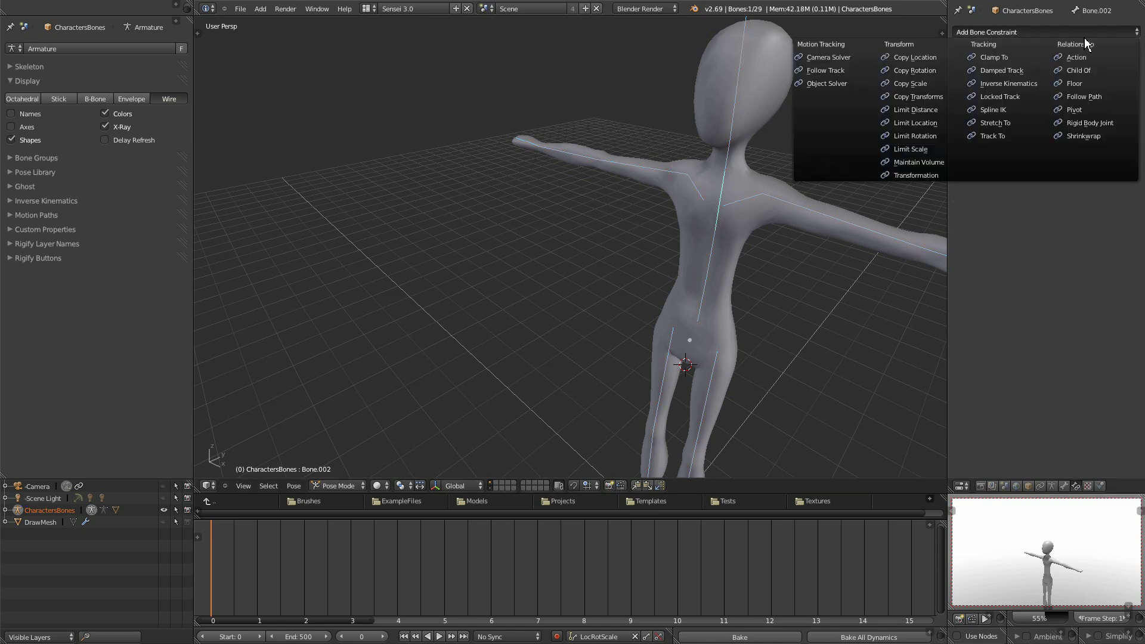
click(1011, 85)
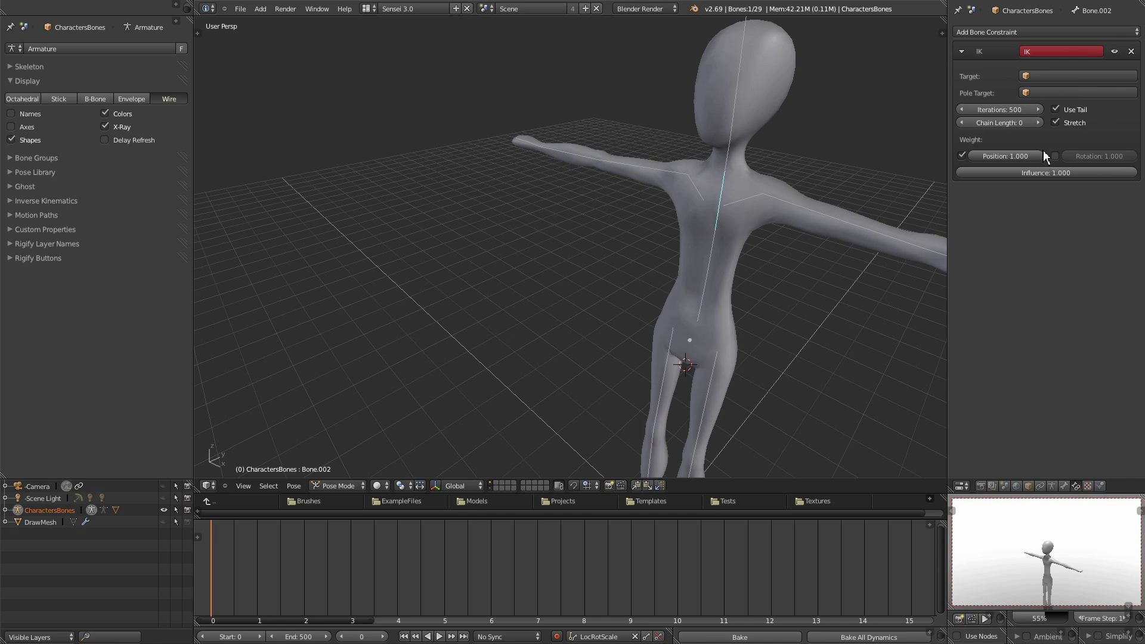
click(1040, 125)
click(1041, 125)
click(1040, 125)
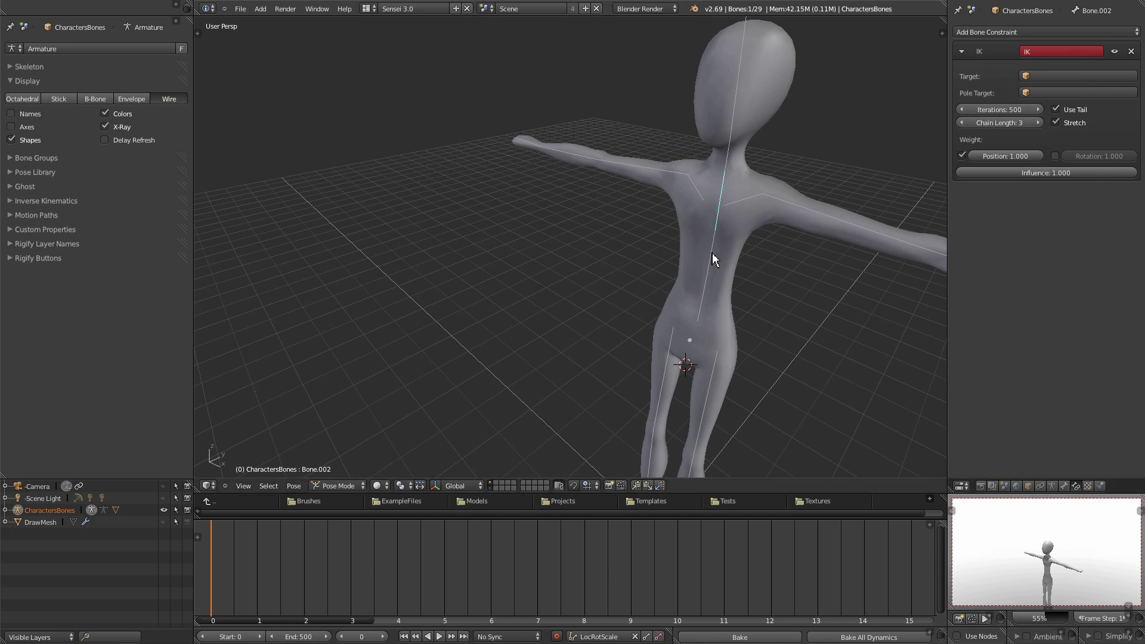
Move the chest bone Bone.002 repeatedly in different directions to test how the spine bends.
key(g)
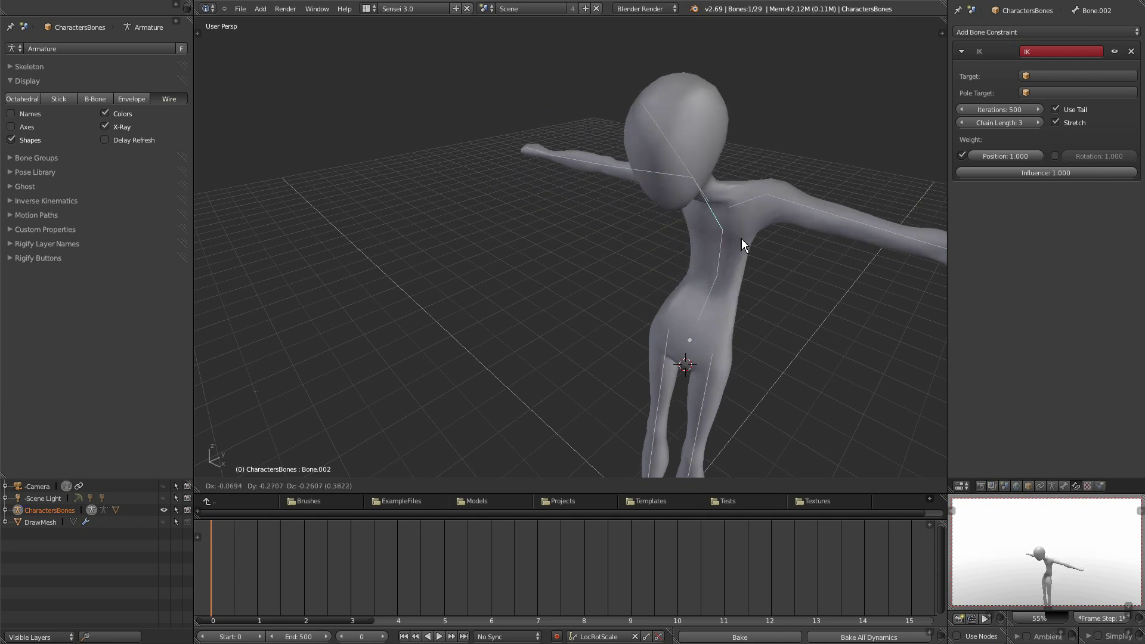
click(767, 263)
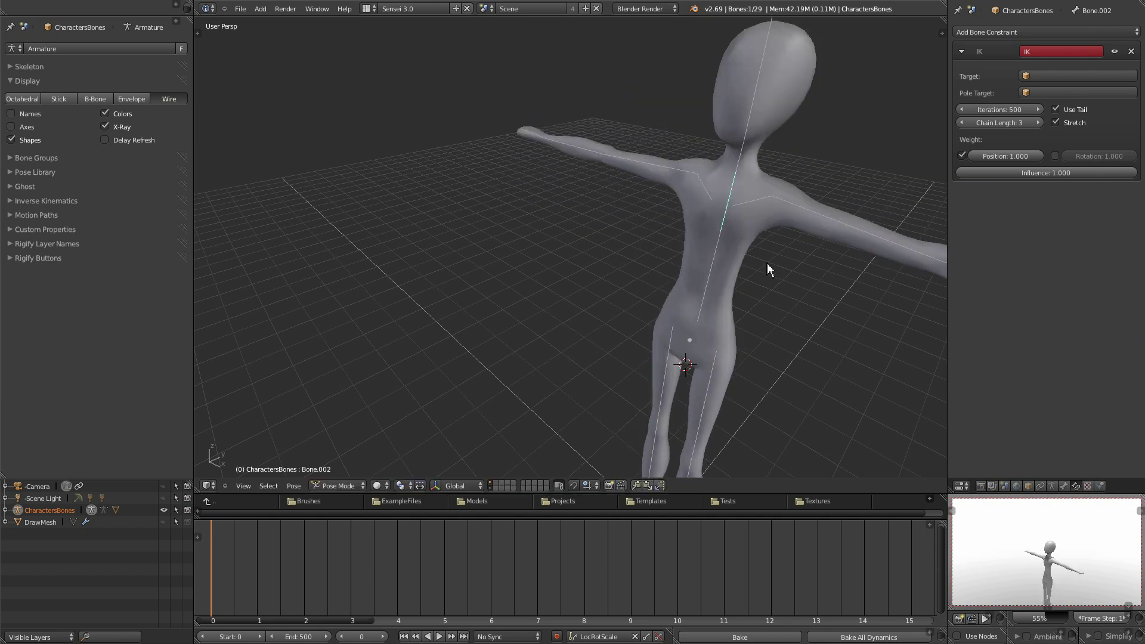
middle_drag(767, 263, 703, 274)
key(g)
click(803, 232)
middle_drag(803, 232, 783, 276)
middle_drag(770, 224, 837, 207)
key(g)
click(731, 189)
right_click(741, 215)
mouse_move(738, 224)
middle_down()
mouse_move(771, 207)
mouse_move(719, 204)
mouse_move(699, 218)
mouse_move(753, 249)
mouse_move(826, 230)
mouse_move(729, 237)
middle_up()
right_click(699, 218)
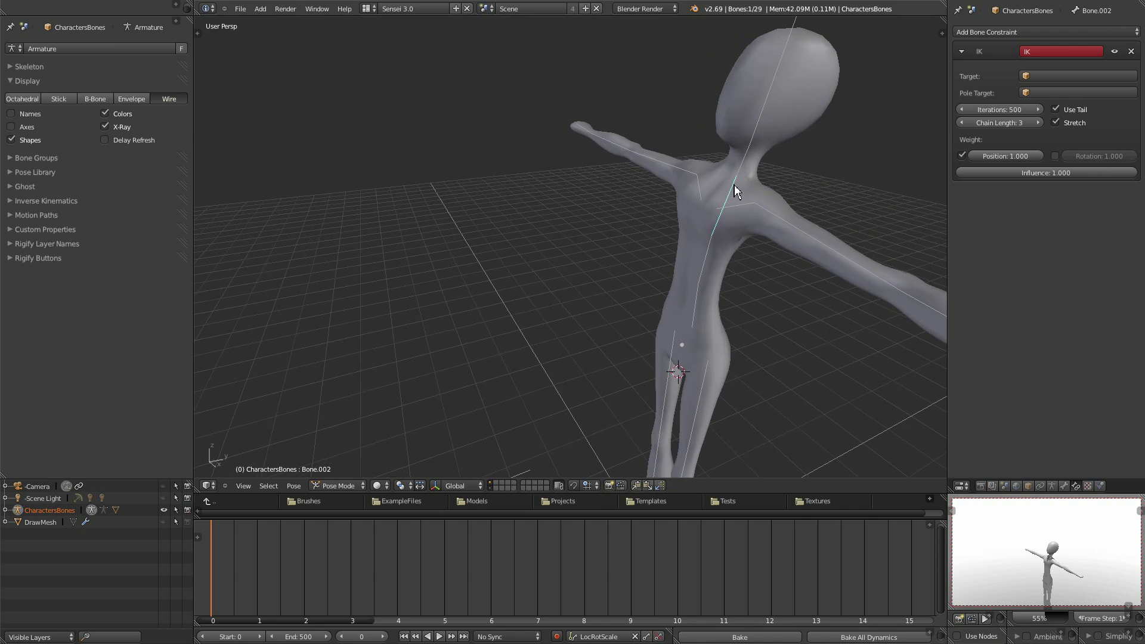
key(g)
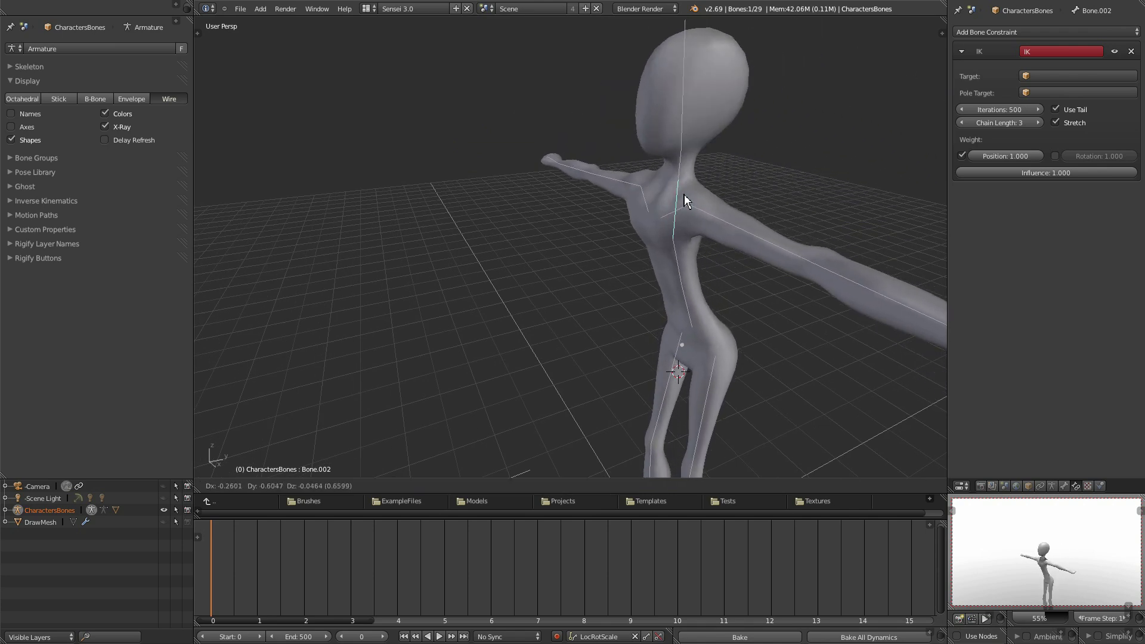
click(715, 209)
middle_drag(715, 208, 724, 245)
In Edit Mode, parent both shoulder bones to the chest bone Bone.002 with Keep Offset.
key(Tab)
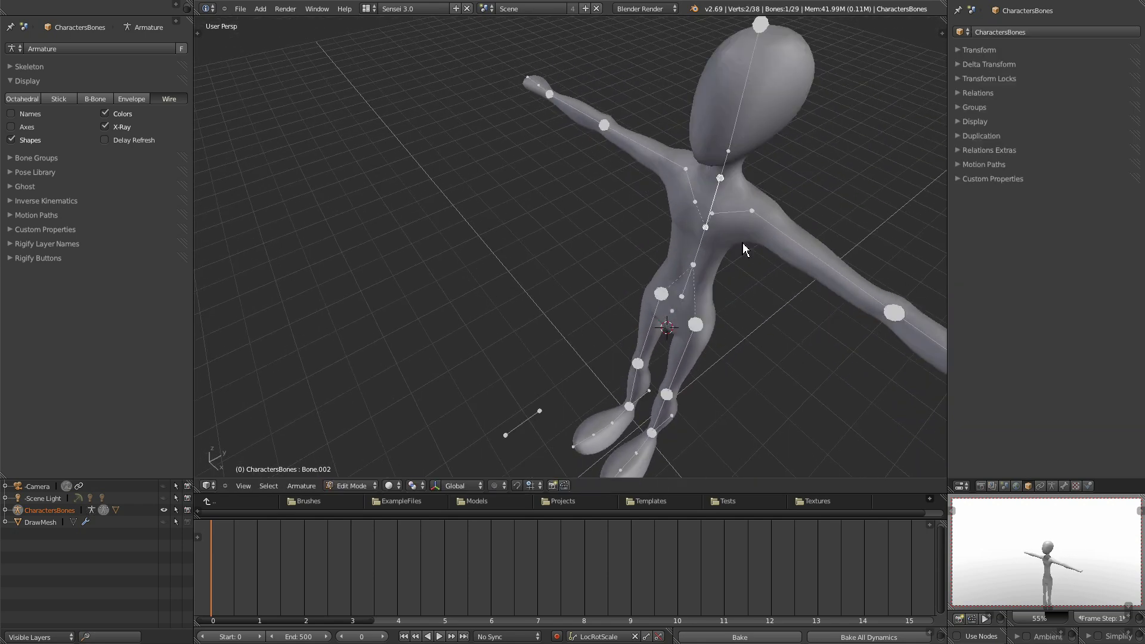
scroll(745, 253, up, 3)
middle_drag(746, 257, 787, 206)
right_click(659, 203)
shift+right_click(749, 203)
shift+right_click(700, 186)
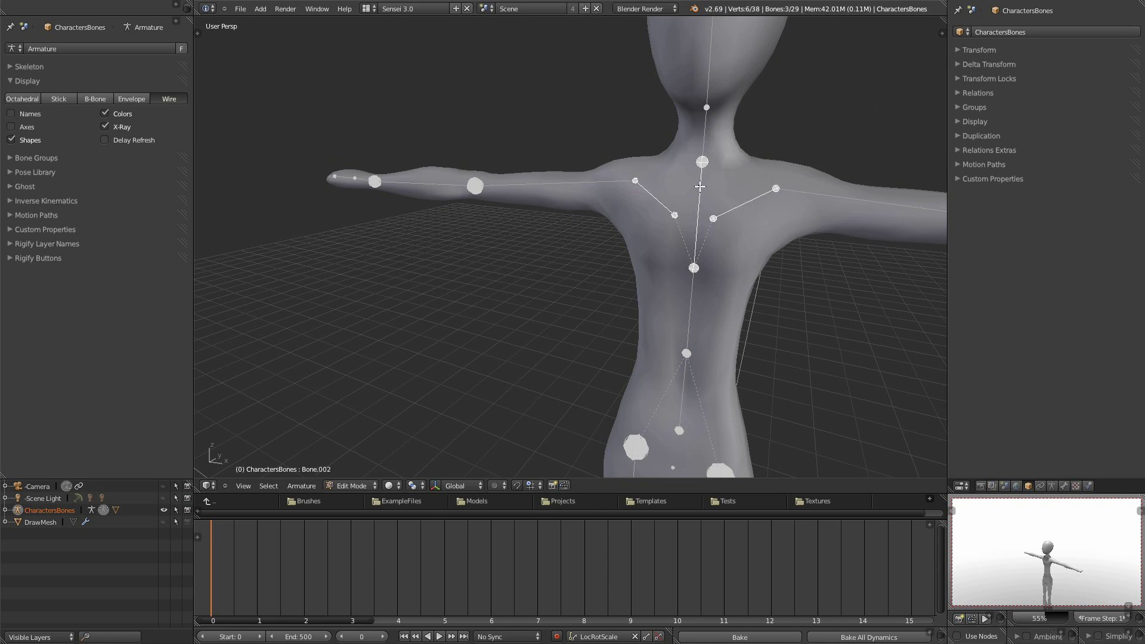
mouse_move(733, 209)
middle_down()
mouse_move(689, 238)
mouse_move(711, 186)
mouse_move(722, 197)
middle_up()
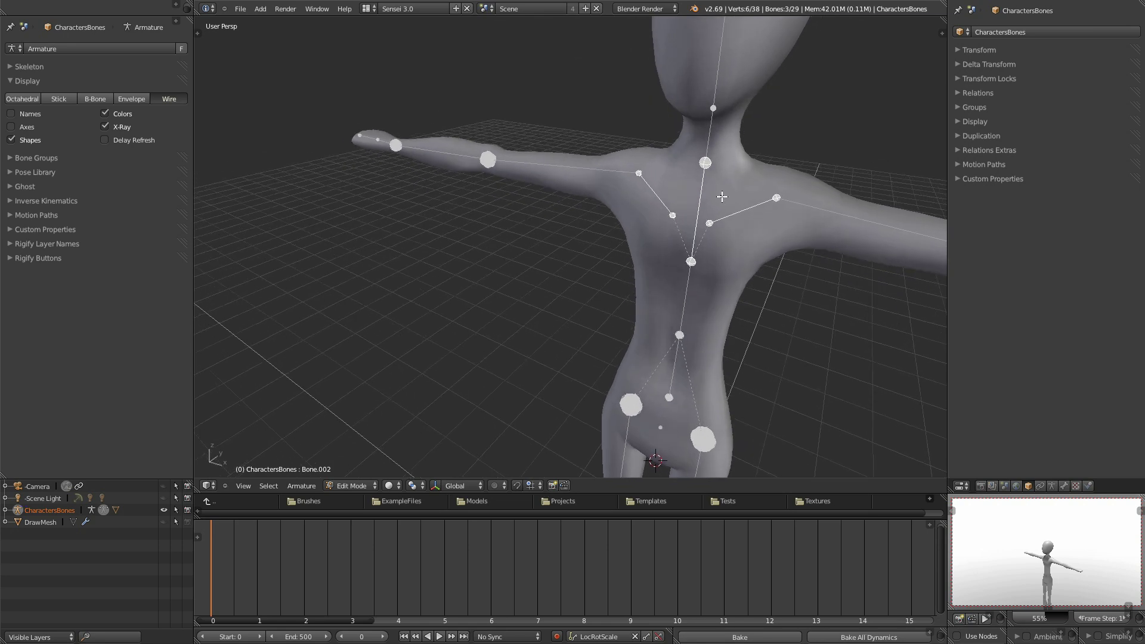
click(301, 486)
mouse_move(322, 244)
click(402, 245)
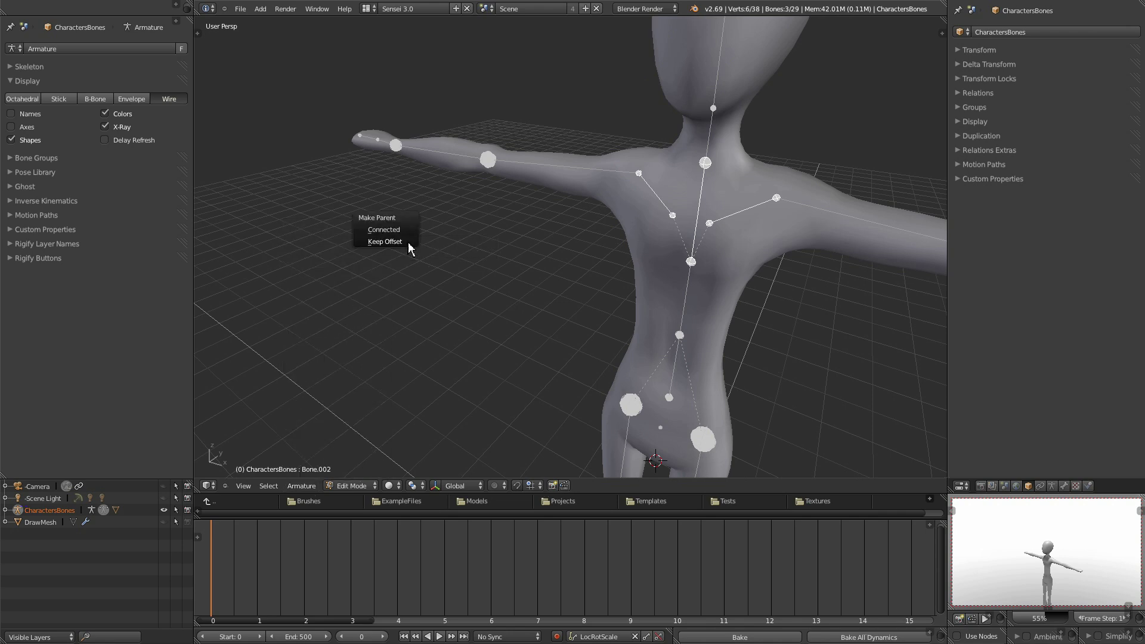
click(400, 249)
In Pose Mode, move the chest bone Bone.002 and the selected shoulder bones in several directions to test the torso's bending.
middle_drag(726, 302, 707, 306)
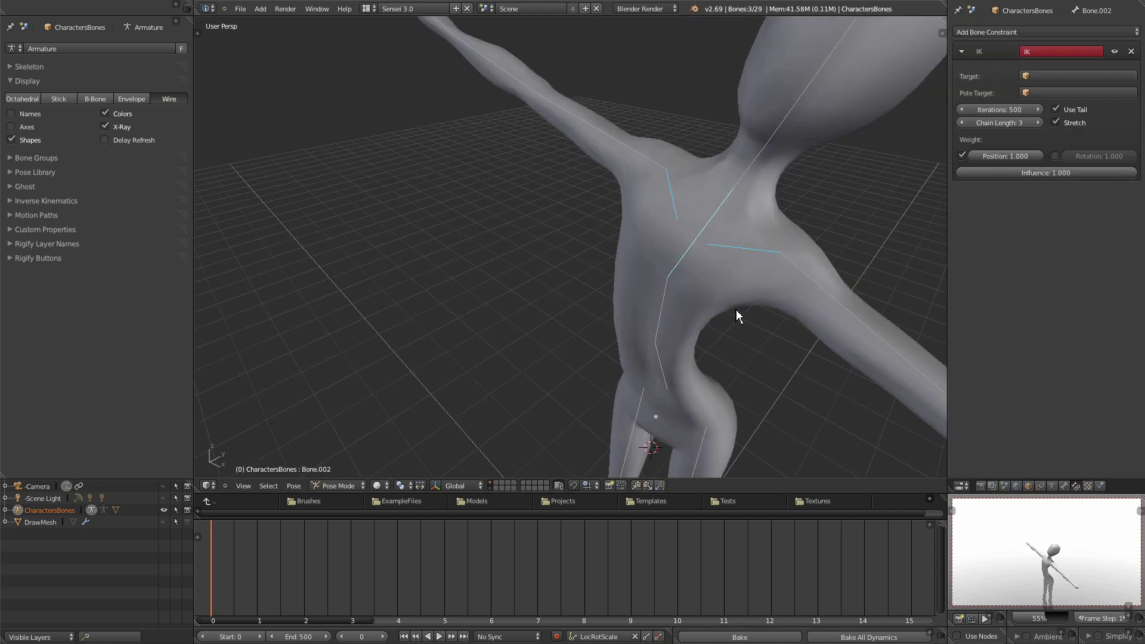
middle_drag(736, 309, 693, 298)
key(g)
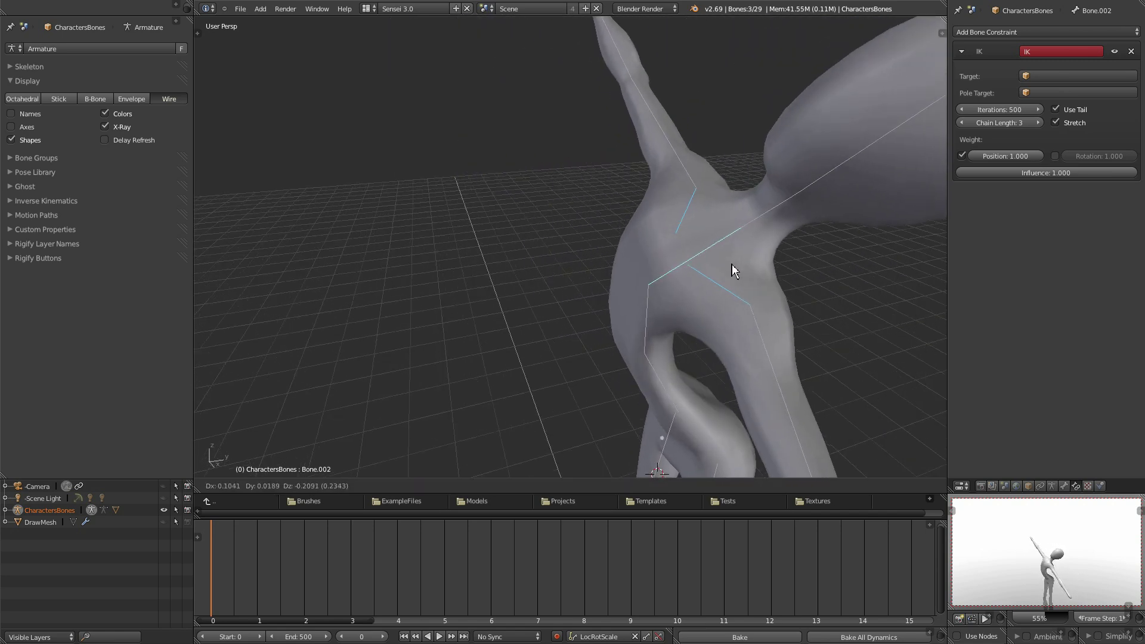
click(732, 264)
middle_drag(732, 263, 674, 269)
key(g)
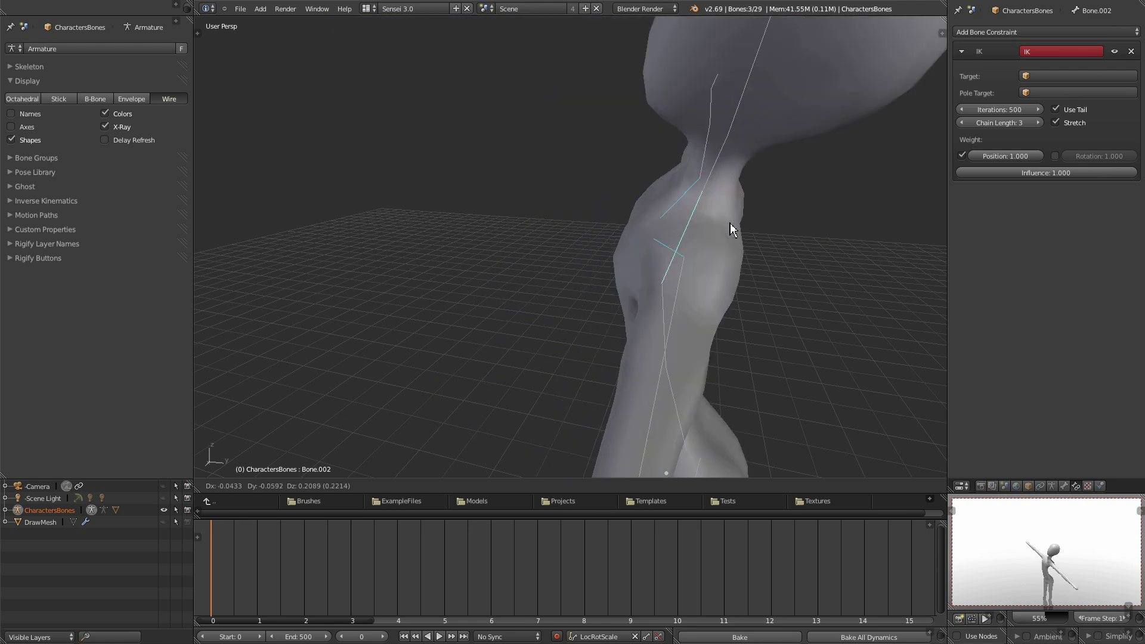
click(791, 267)
scroll(751, 312, down, 3)
middle_drag(751, 312, 797, 322)
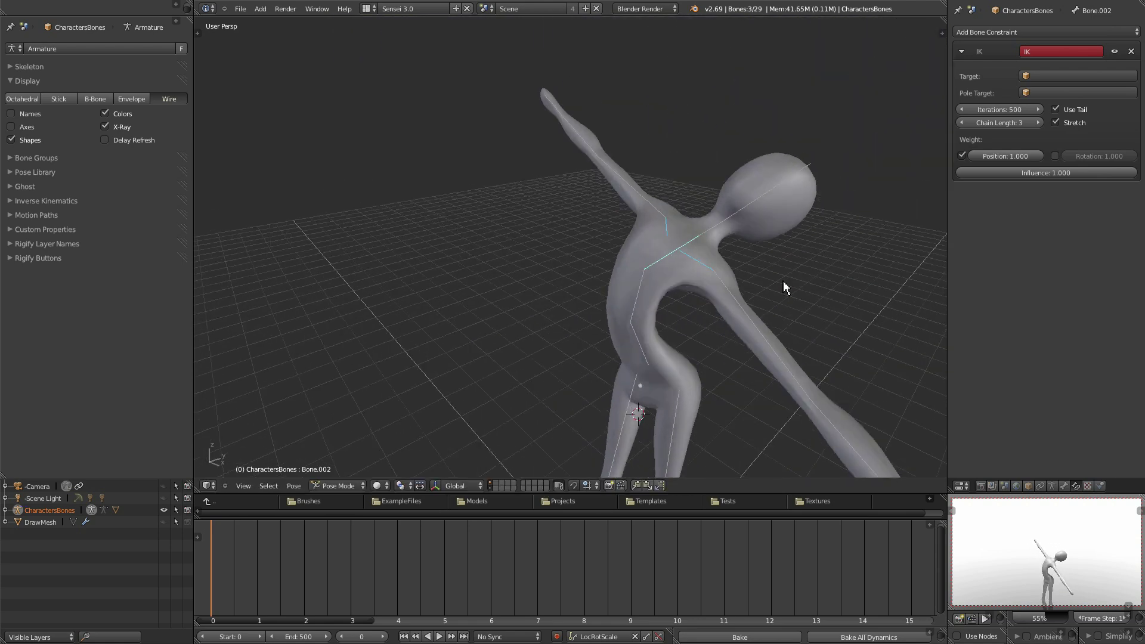
key(g)
click(754, 255)
middle_drag(753, 255, 676, 321)
Select all bones and clear their pose back to the rest position.
key(a)
key(a)
key(alt+r)
scroll(726, 363, down, 2)
middle_drag(726, 363, 521, 340)
key(ctrl+z)
scroll(677, 378, up, 2)
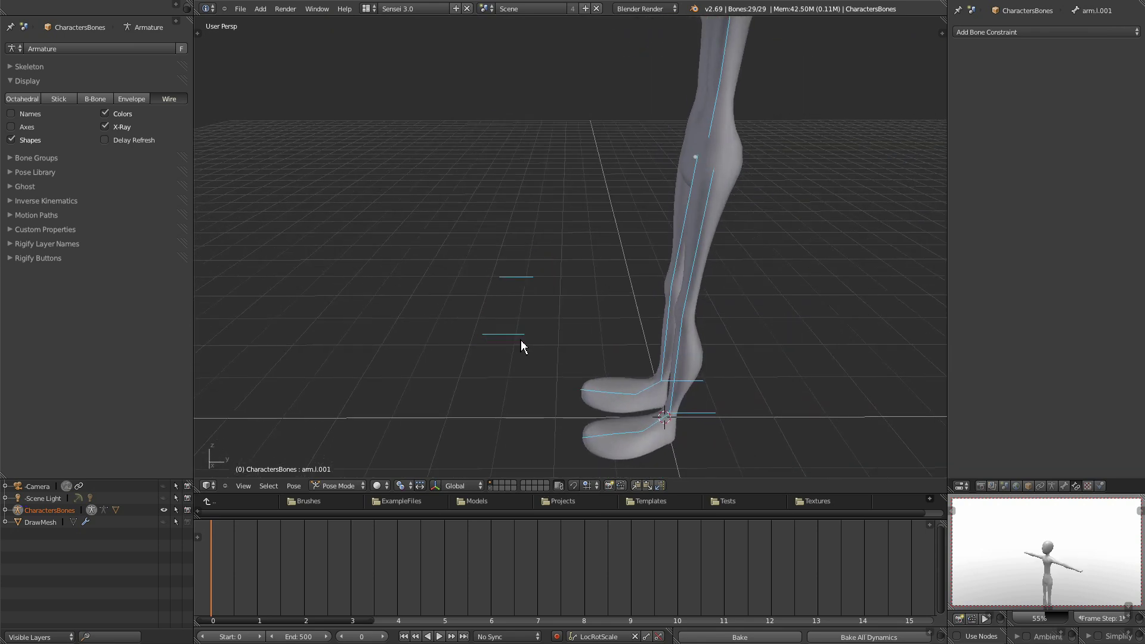
Disable Deform on the two heel control bones, Leg.l.006 and its counterpart on the other foot.
right_click(715, 418)
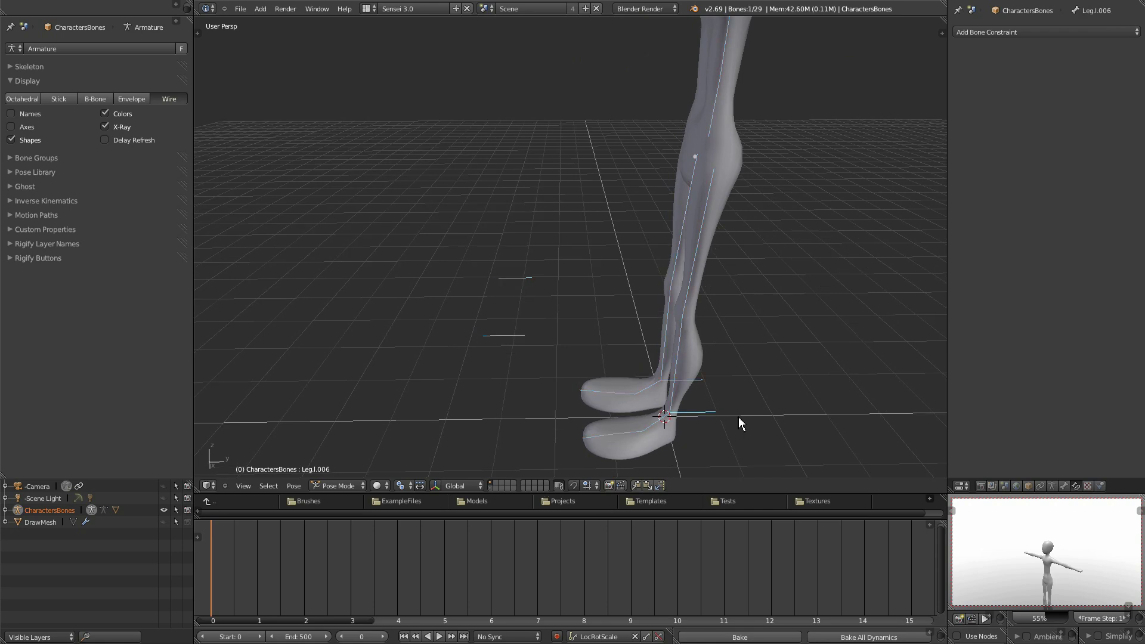
click(1065, 486)
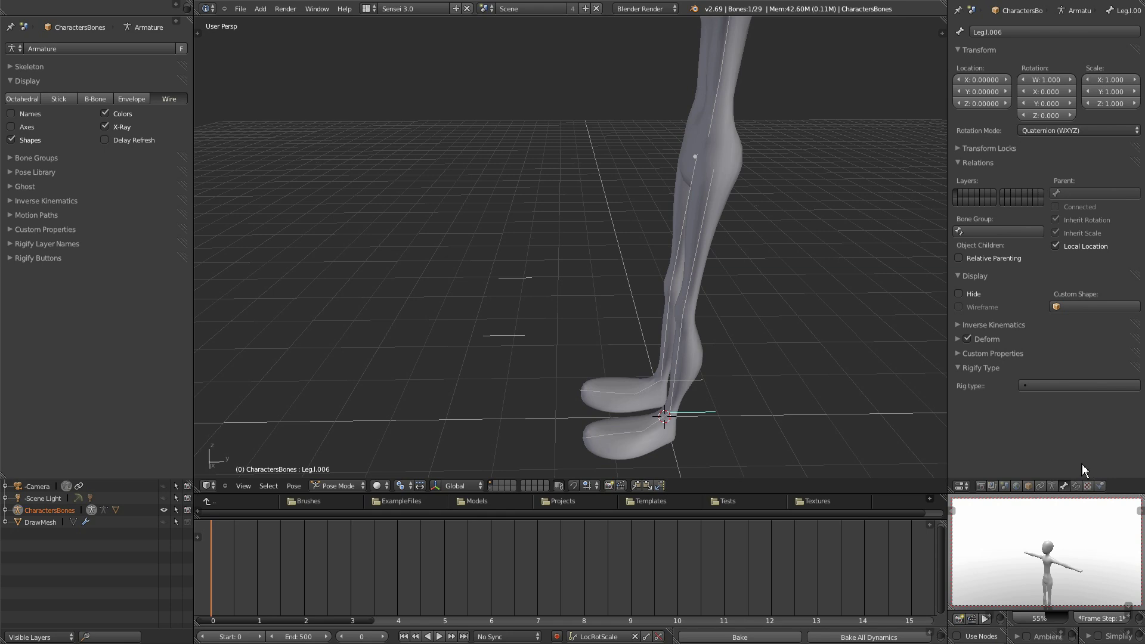
click(967, 339)
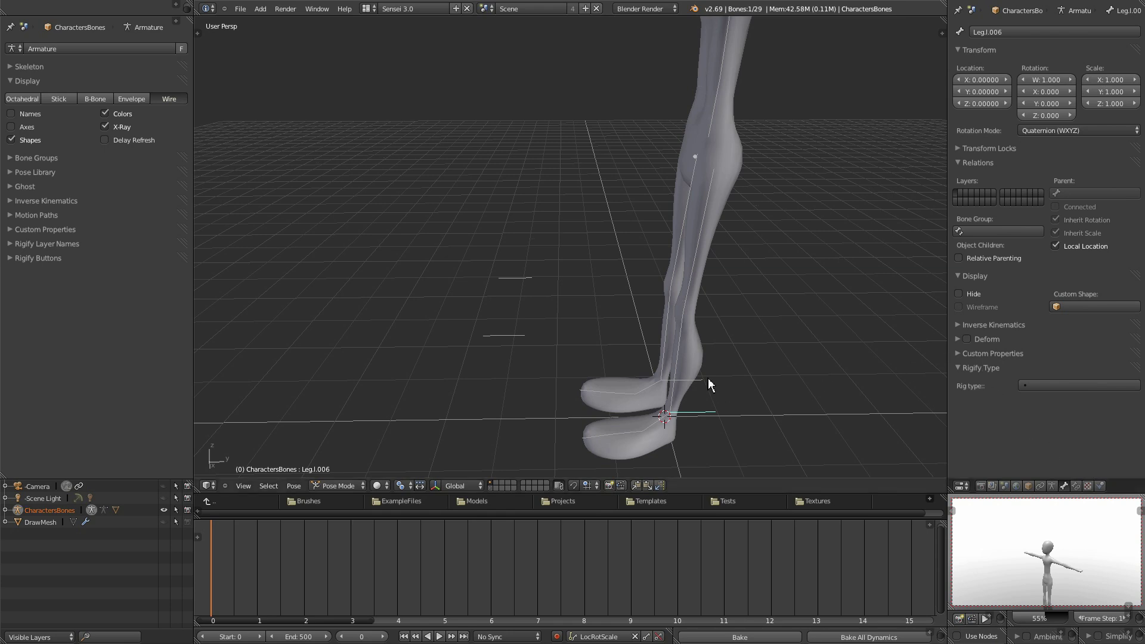
right_click(701, 388)
middle_drag(702, 387, 680, 358)
click(967, 339)
Disable Deform on the two floating bones in front of the legs, Leg.l.005 and Leg.r.005.
right_click(510, 298)
click(967, 338)
right_click(542, 258)
click(967, 339)
Move the floating leg bone Leg.l.005 to about X 0.123, Y 0.078, Z 0.119.
middle_drag(776, 337, 756, 348)
scroll(746, 343, up, 1)
scroll(749, 346, down, 1)
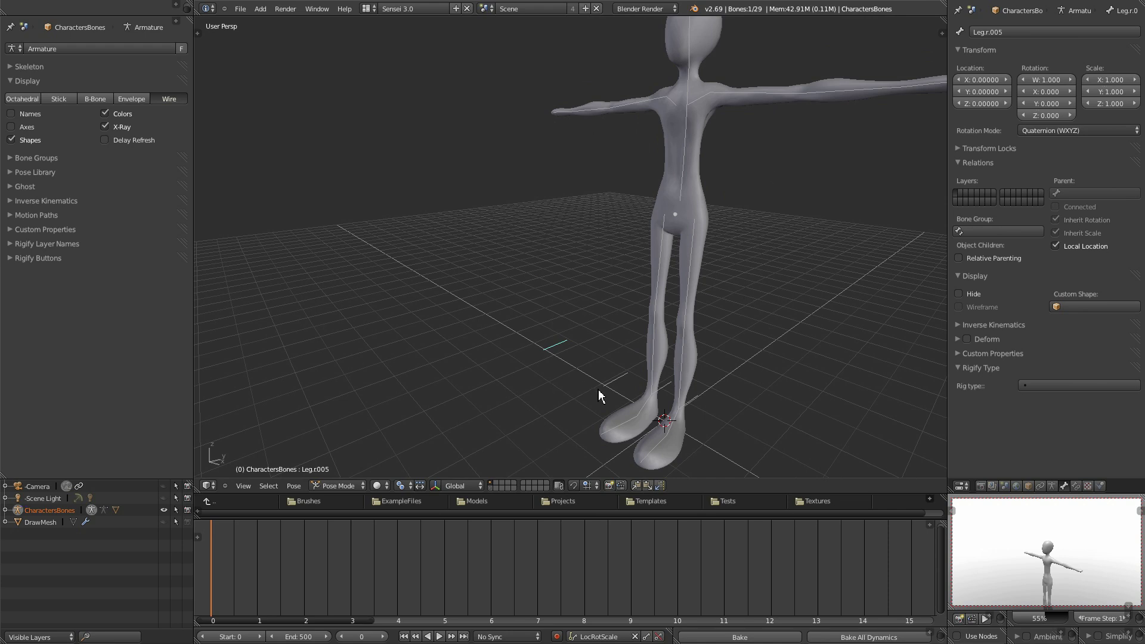
middle_drag(582, 391, 654, 394)
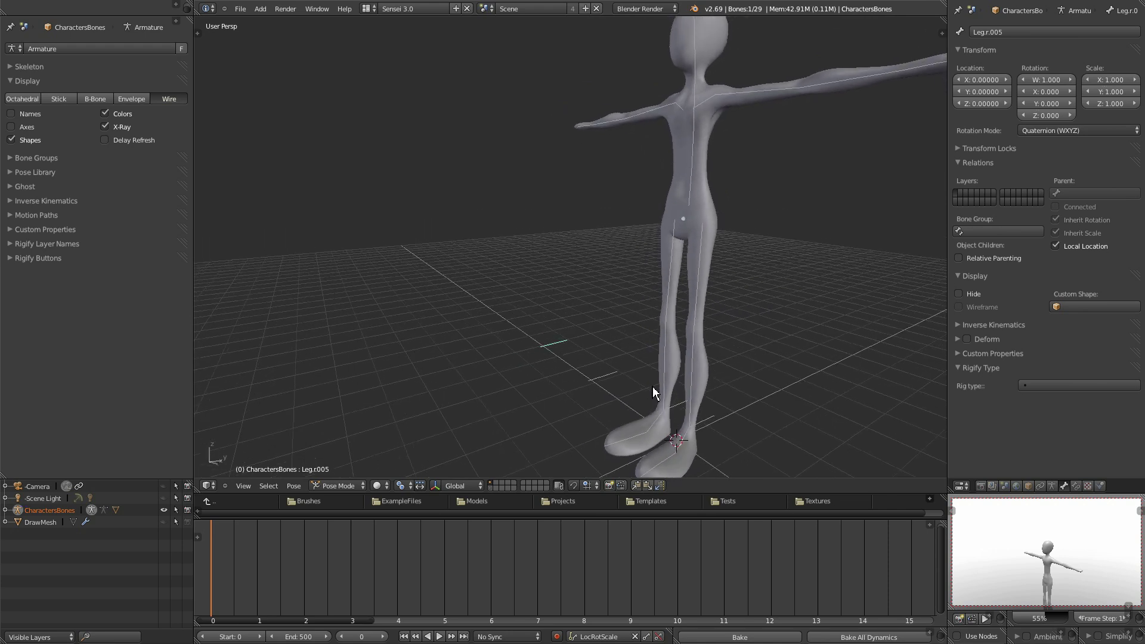
right_click(609, 382)
middle_drag(607, 376, 631, 370)
key(g)
click(632, 381)
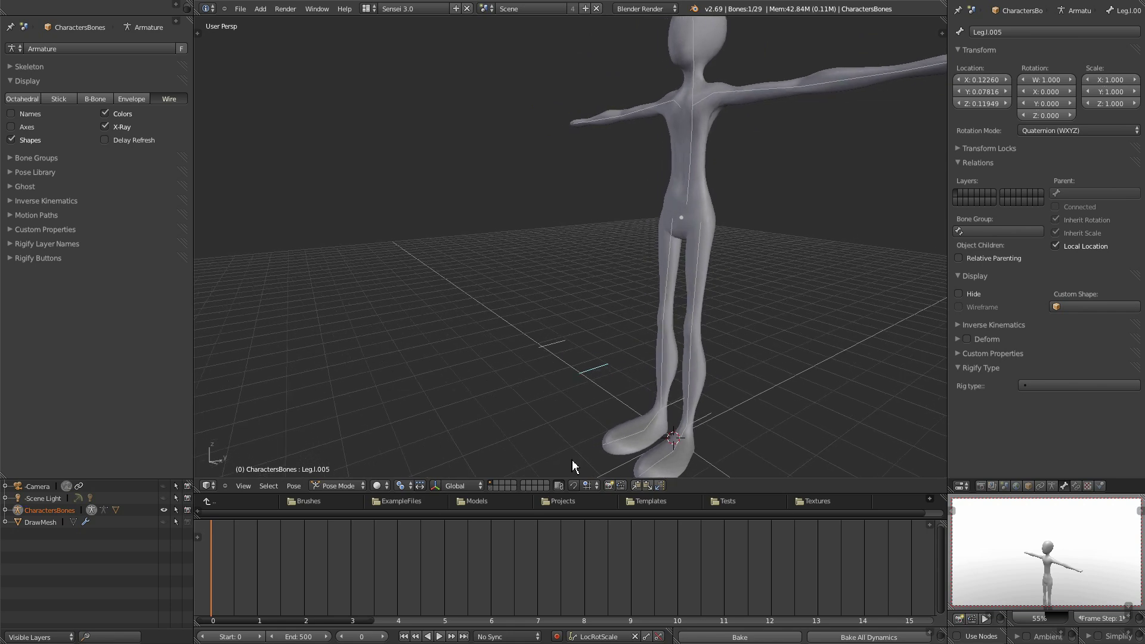
Switch to the empty second scene layer and add a Sphere empty there.
click(499, 485)
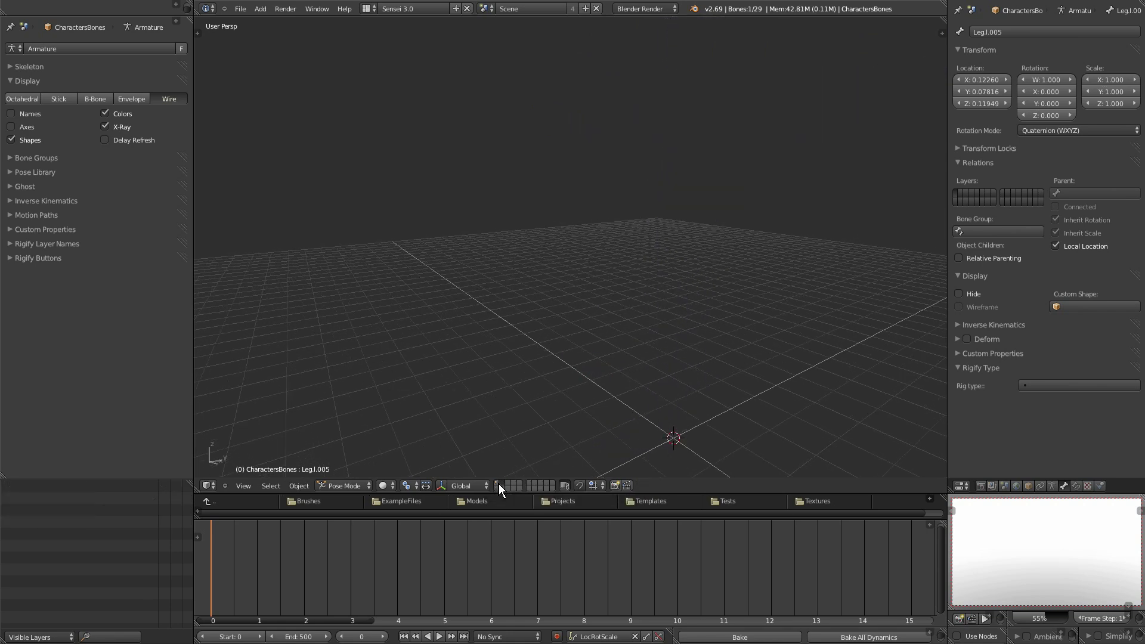
middle_drag(699, 424, 682, 393)
key(shift+a)
mouse_move(698, 336)
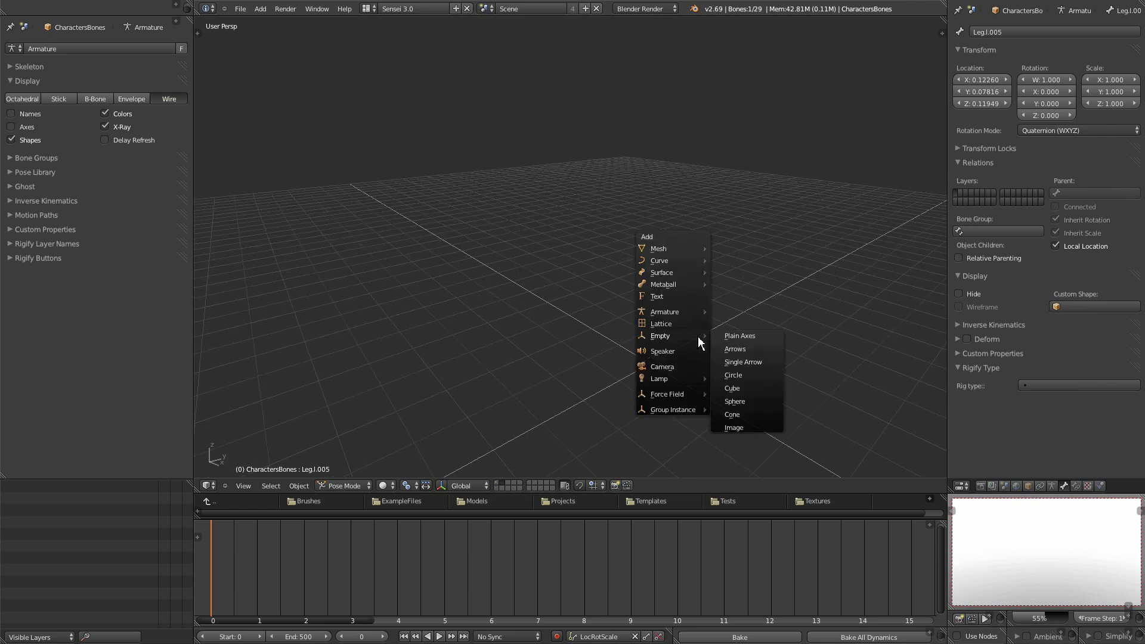
click(744, 402)
middle_drag(745, 403, 684, 394)
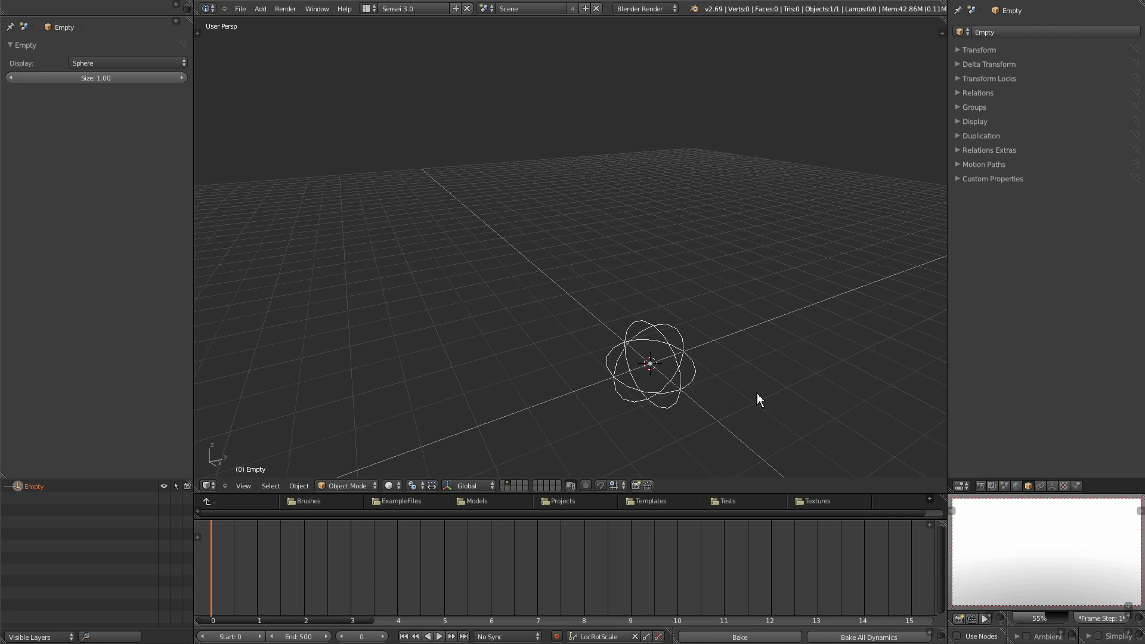
click(503, 481)
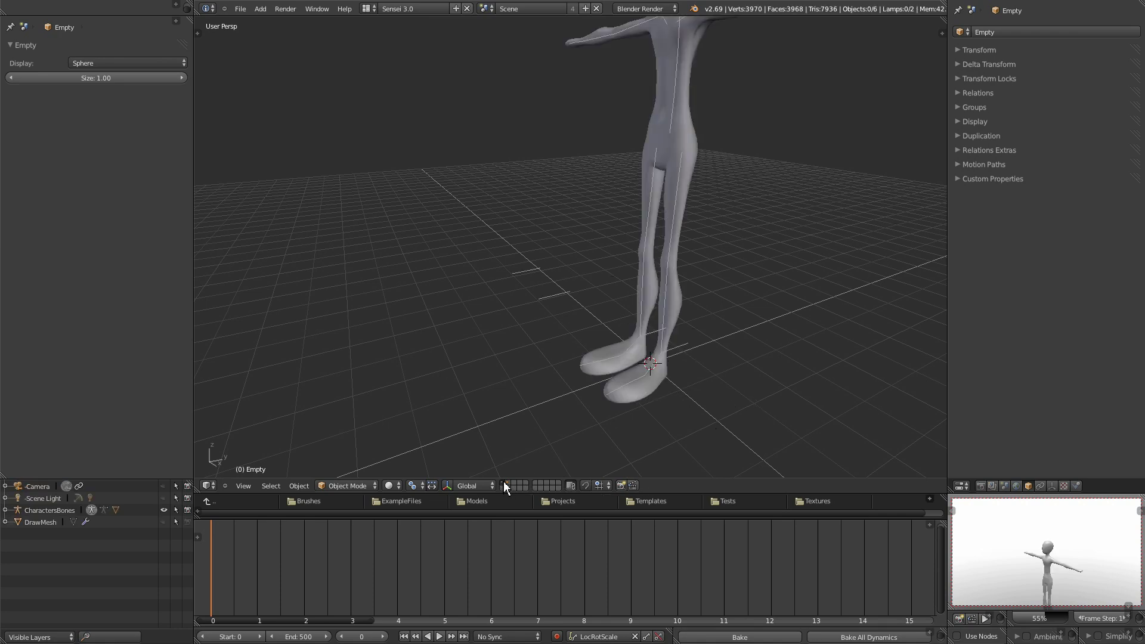
scroll(683, 367, down, 3)
scroll(689, 223, up, 2)
shift+middle_drag(702, 267, 684, 251)
right_click(523, 340)
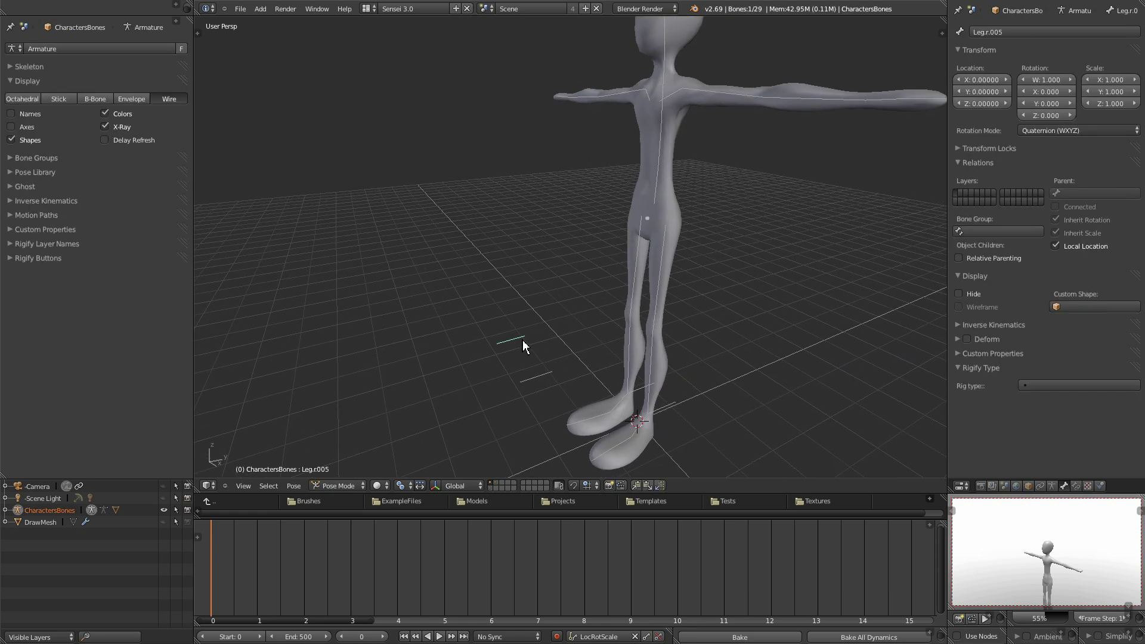
On the second scene layer, rename the sphere empty to "target".
click(499, 482)
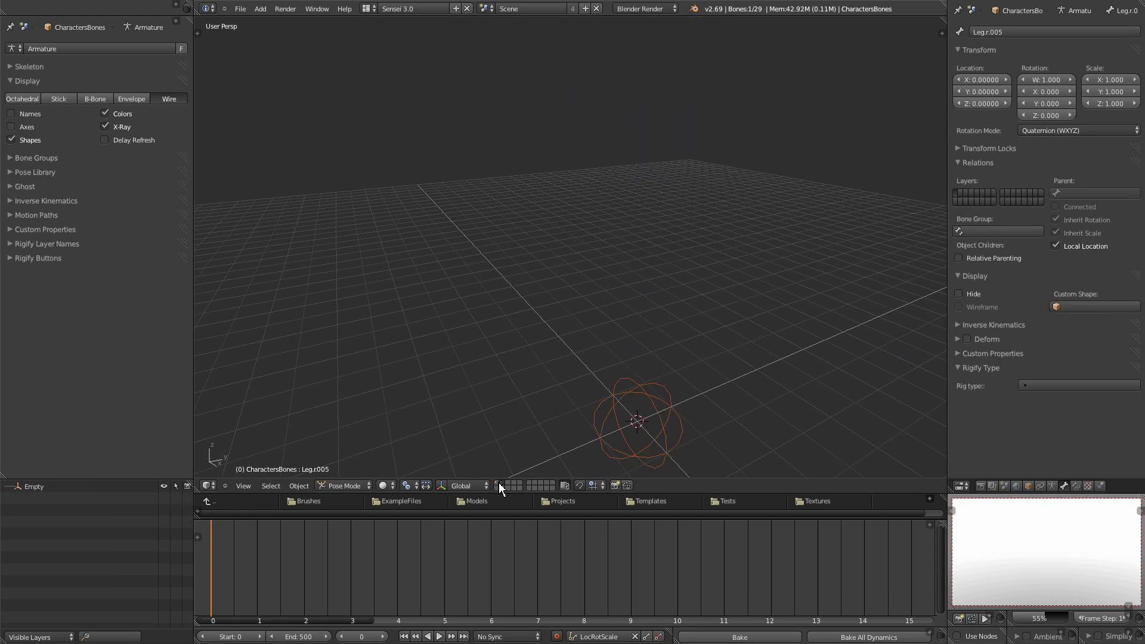
double_click(38, 486)
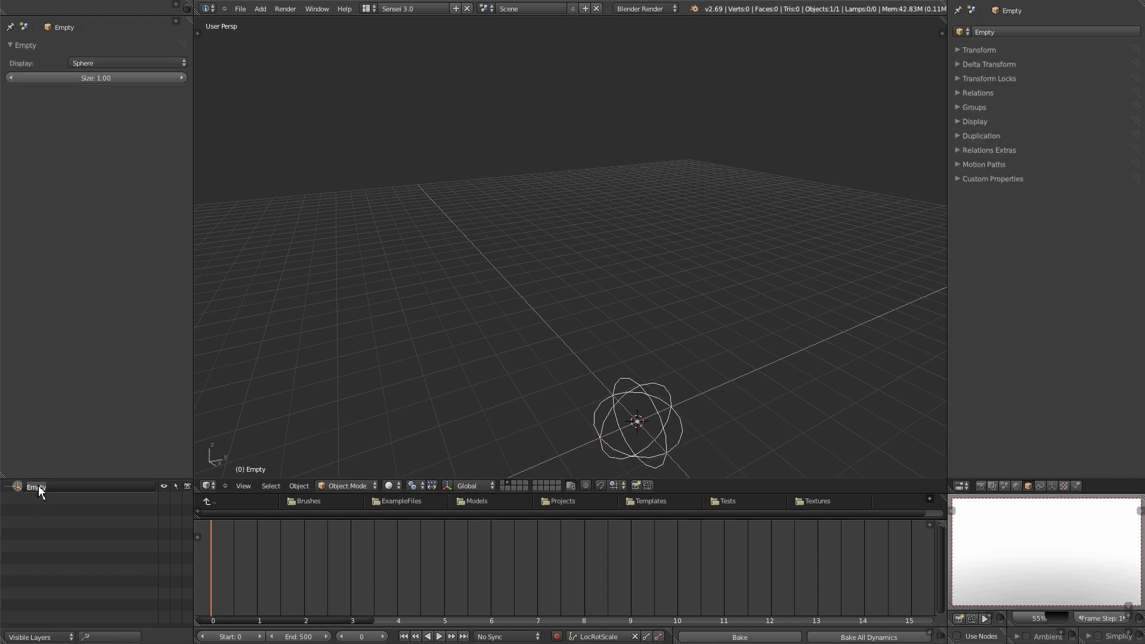
text(target)
key(Return)
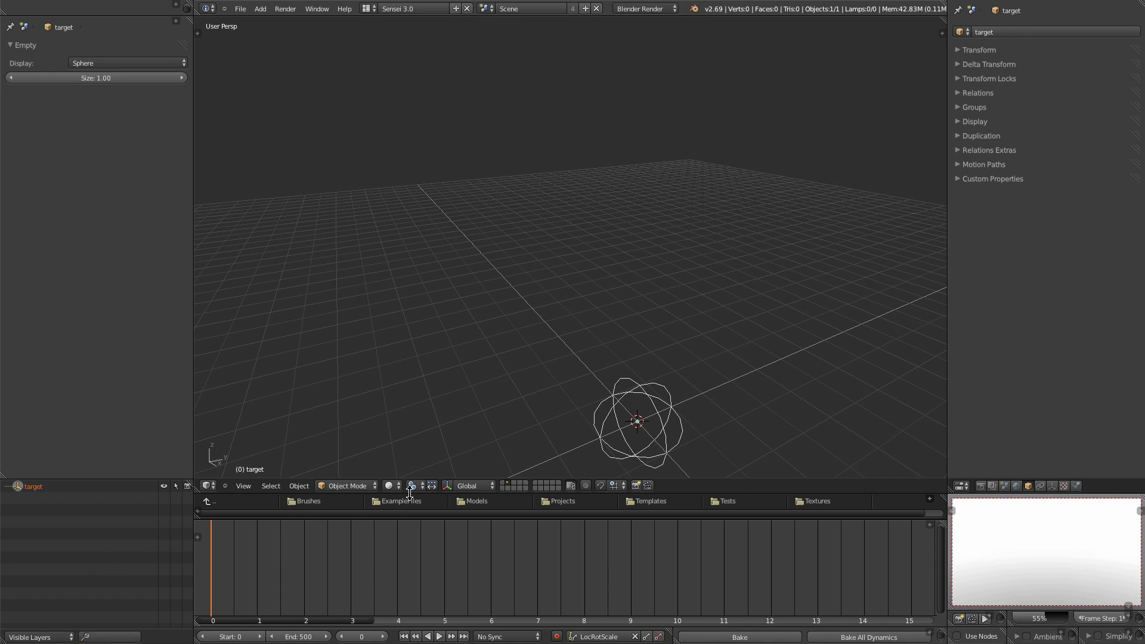
Return to the character's layer and assign the target empty as the custom shape of bone Leg.r.005.
click(504, 484)
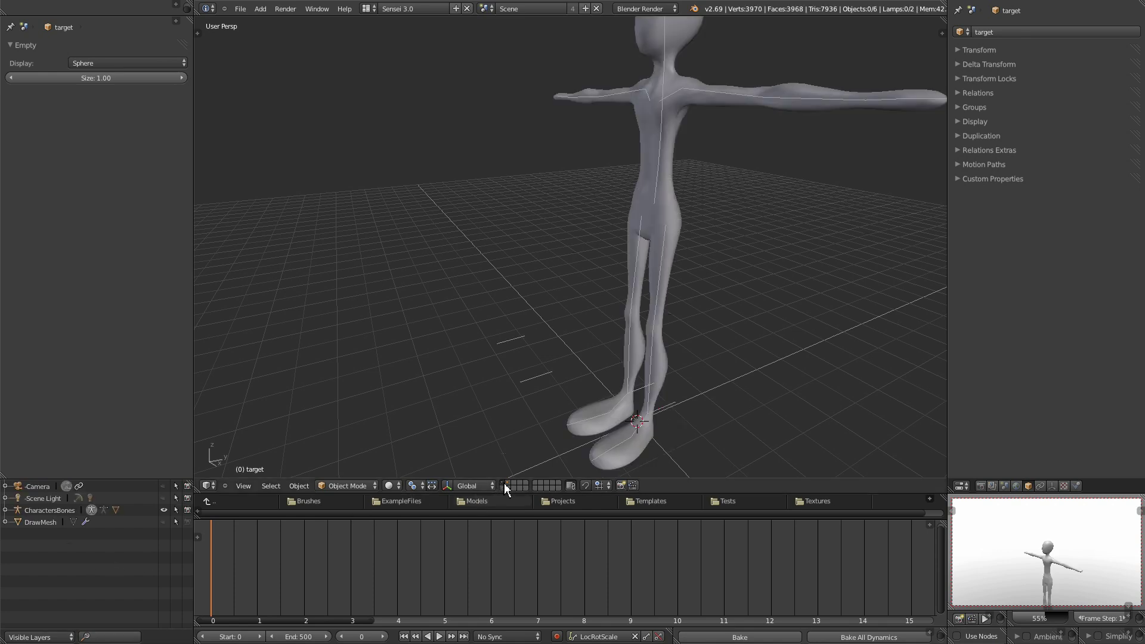
right_click(518, 343)
mouse_move(519, 352)
middle_down()
mouse_move(534, 366)
mouse_move(521, 360)
middle_up()
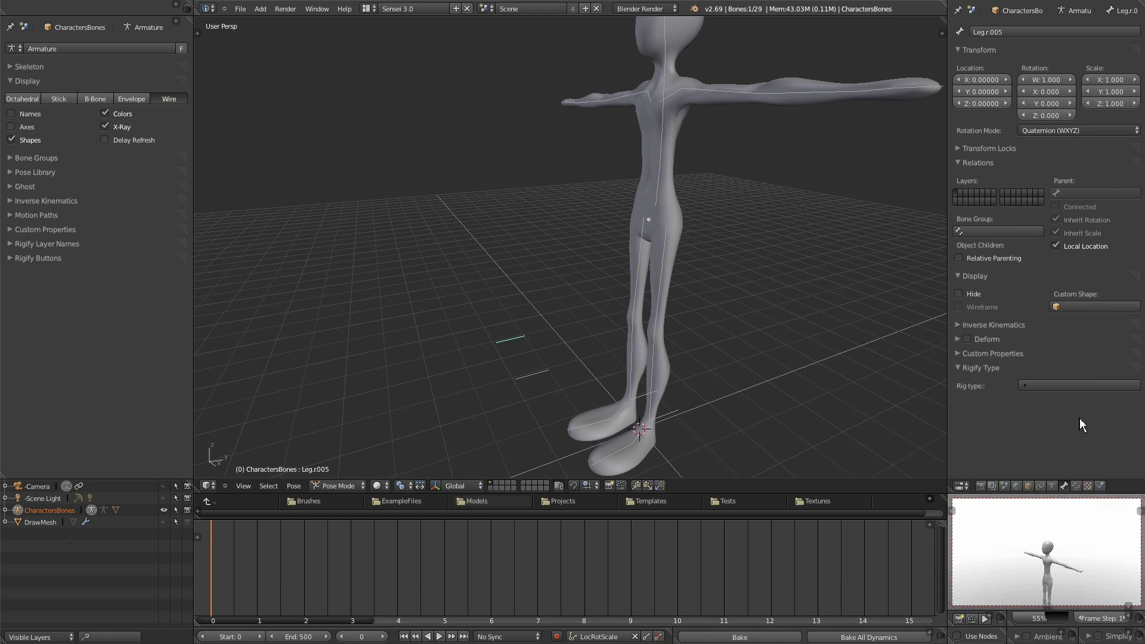
click(1109, 308)
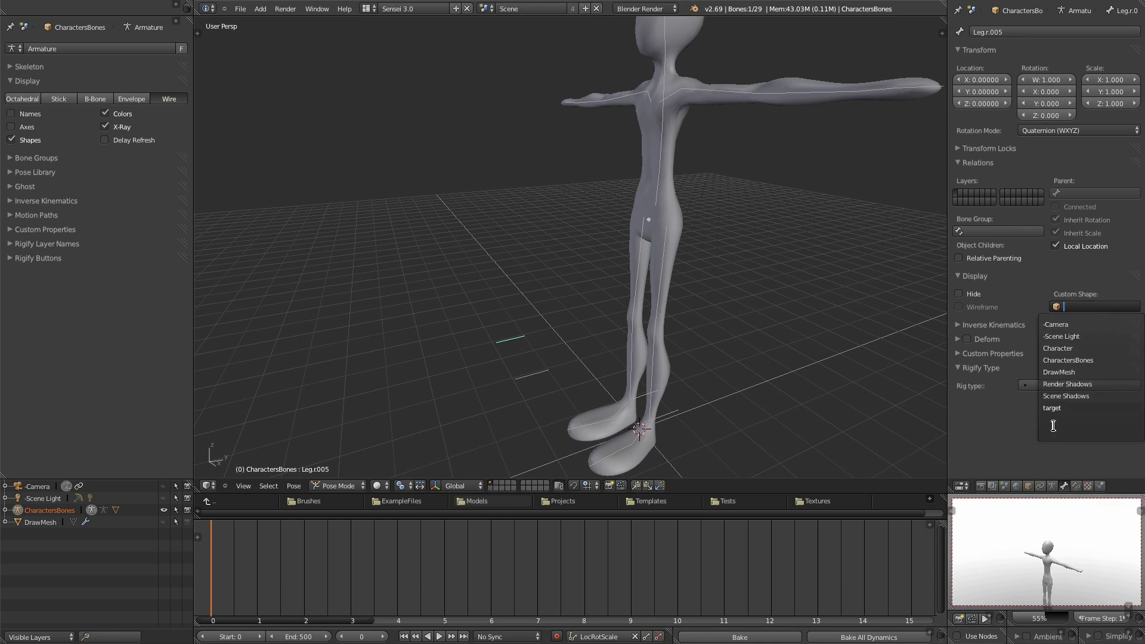
click(1053, 409)
Assign the target empty as the custom shape of bone Leg.l.005.
mouse_move(515, 340)
middle_down()
mouse_move(553, 375)
mouse_move(630, 389)
mouse_move(534, 379)
mouse_move(520, 352)
middle_up()
right_click(552, 374)
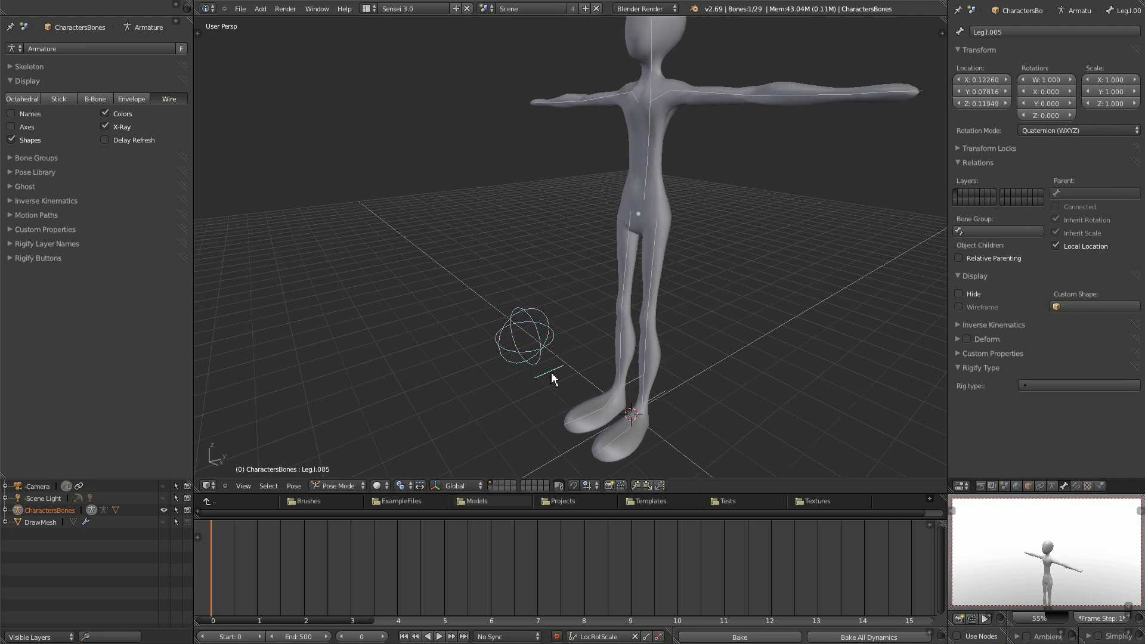
click(1106, 309)
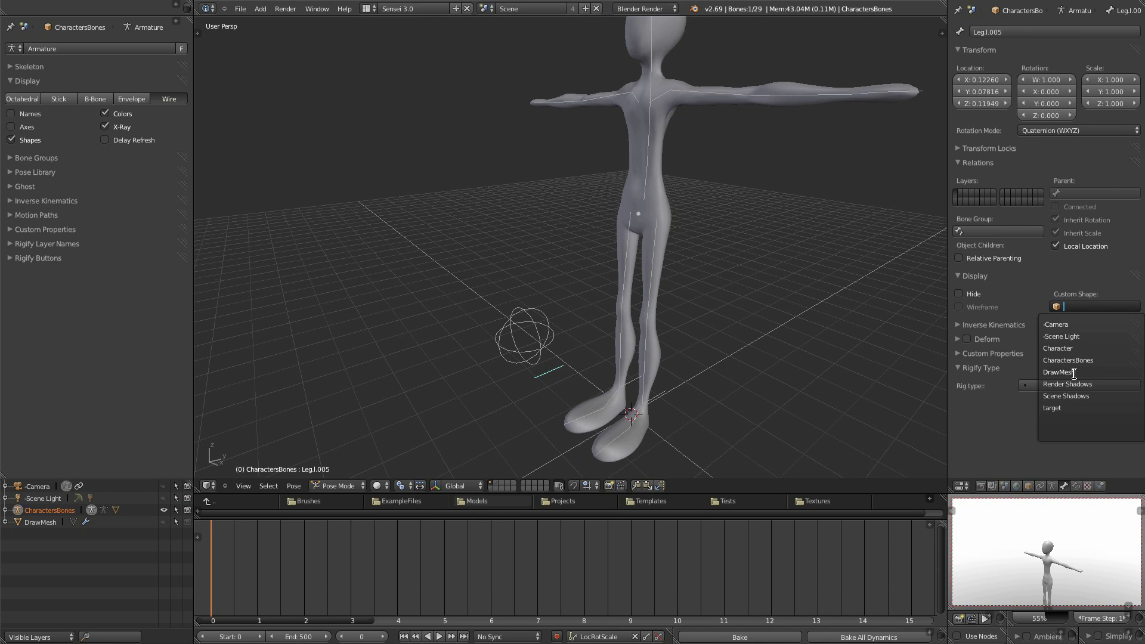
click(1076, 410)
middle_drag(621, 391, 656, 382)
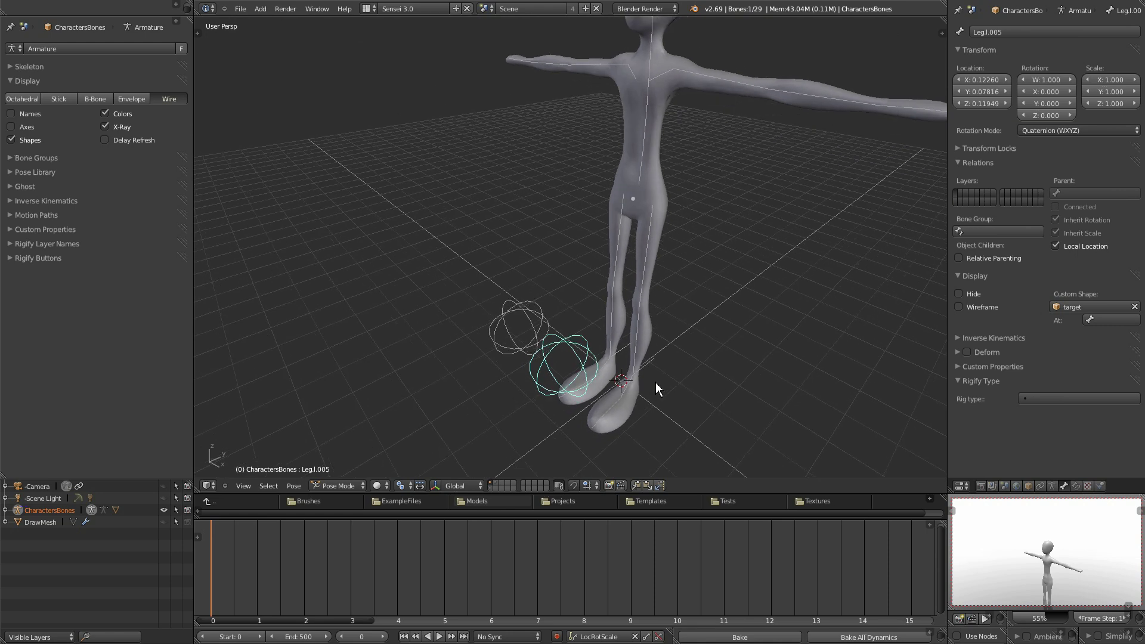
Scale down the sphere-shaped bones Leg.l.005 and Leg.r.005, bringing Leg.r.005 to a scale of about 0.35.
middle_drag(546, 374, 570, 363)
key(s)
click(592, 362)
right_click(516, 332)
key(s)
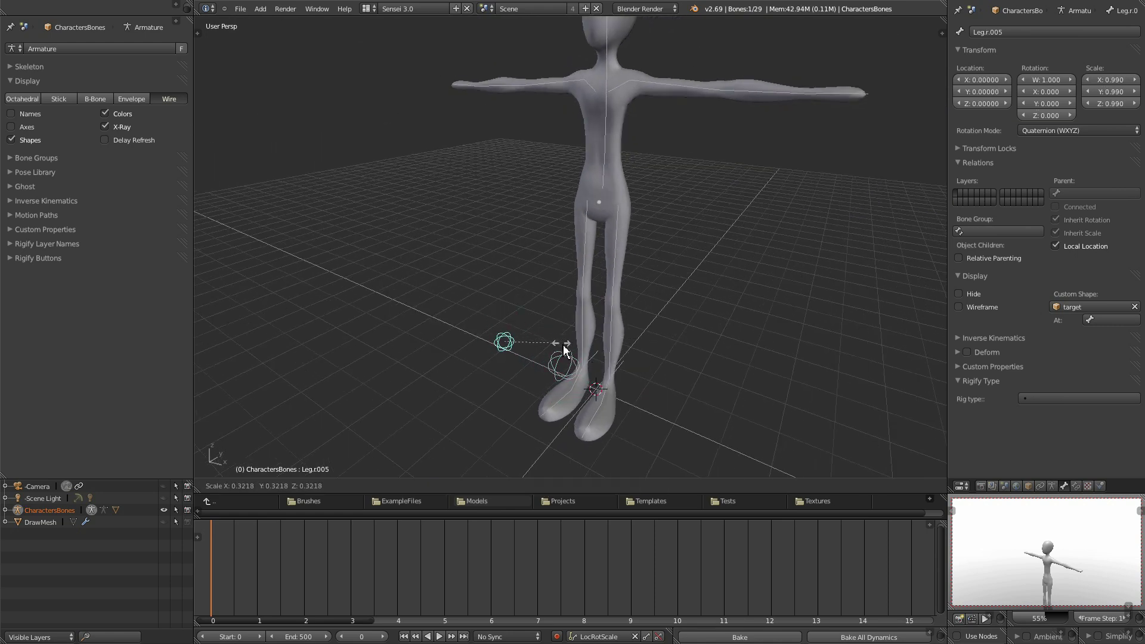
click(562, 350)
middle_drag(635, 388, 619, 364)
Select all bones and clear their scale.
key(a)
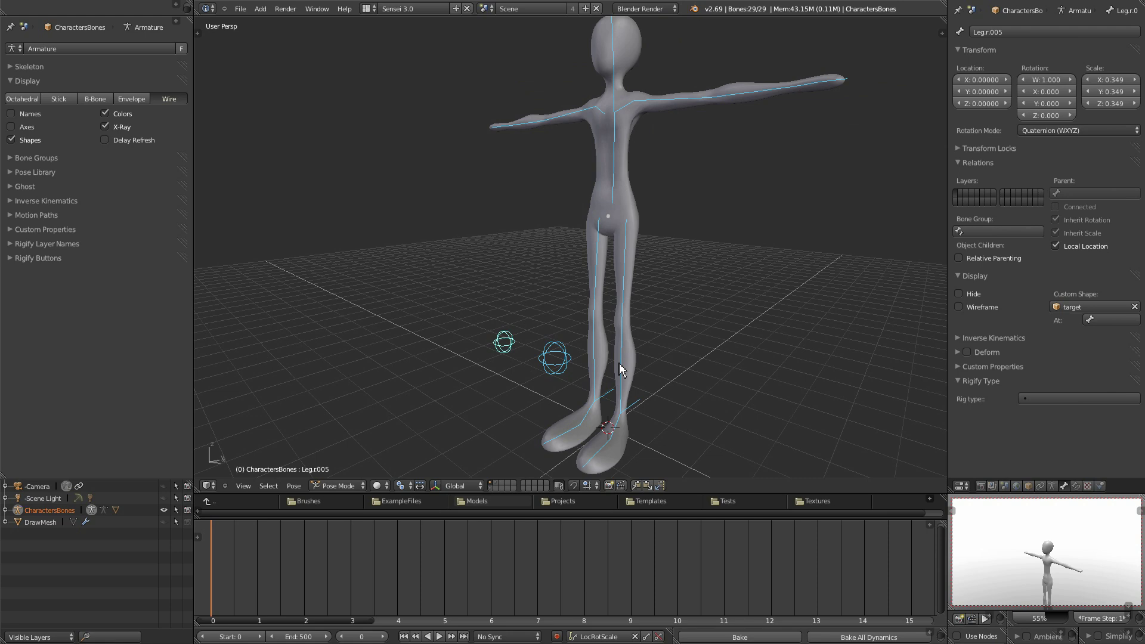
key(alt+s)
mouse_move(567, 373)
middle_down()
mouse_move(644, 389)
mouse_move(606, 402)
mouse_move(586, 384)
middle_up()
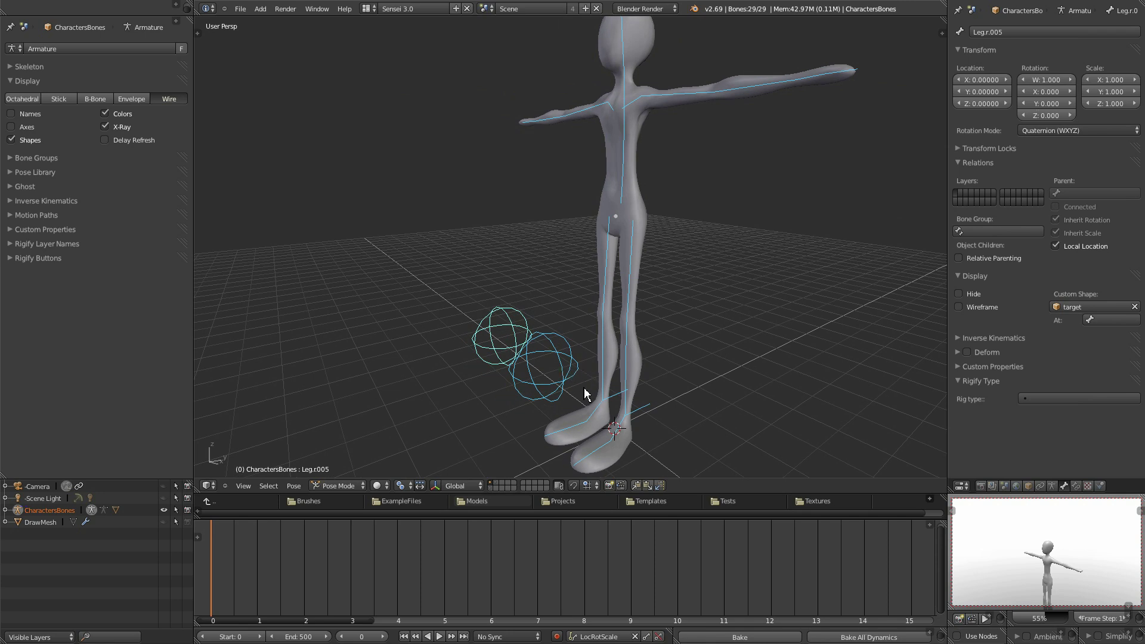
scroll(585, 390, up, 2)
scroll(589, 395, down, 2)
middle_drag(632, 300, 668, 361)
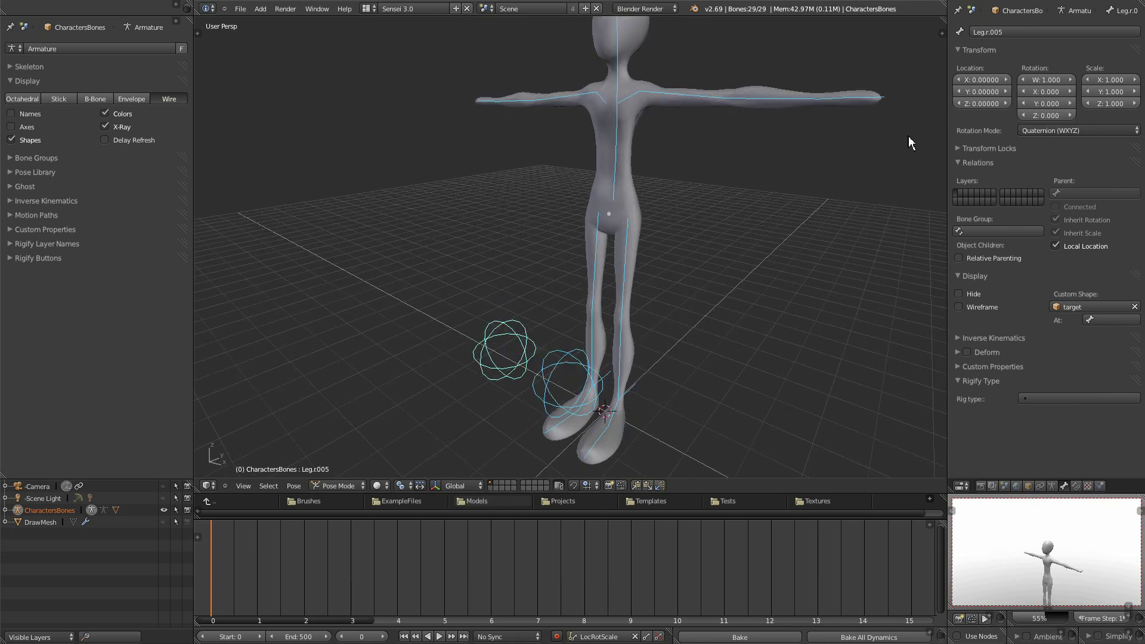
Move the left hand bone arm.l.004 down beside the hip and scale it to about 1.88.
right_click(879, 99)
key(g)
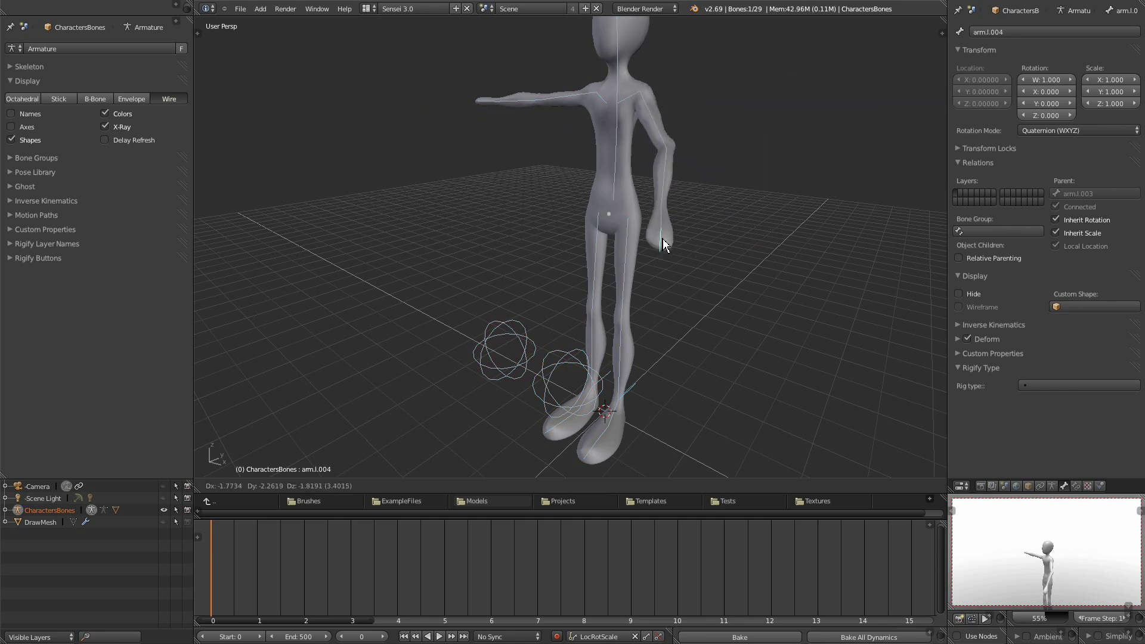
click(682, 201)
key(s)
click(702, 220)
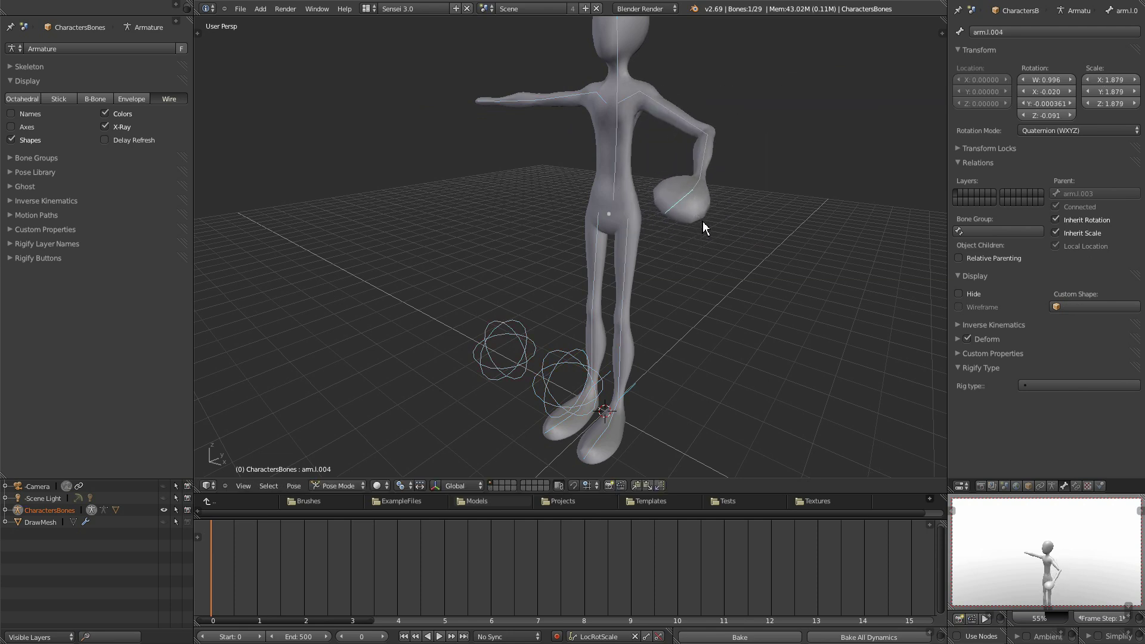
Scale the left forearm bone arm.l.002 to about 1.6 and the upper arm bone arm.l.001 to about 0.94.
right_click(706, 166)
key(s)
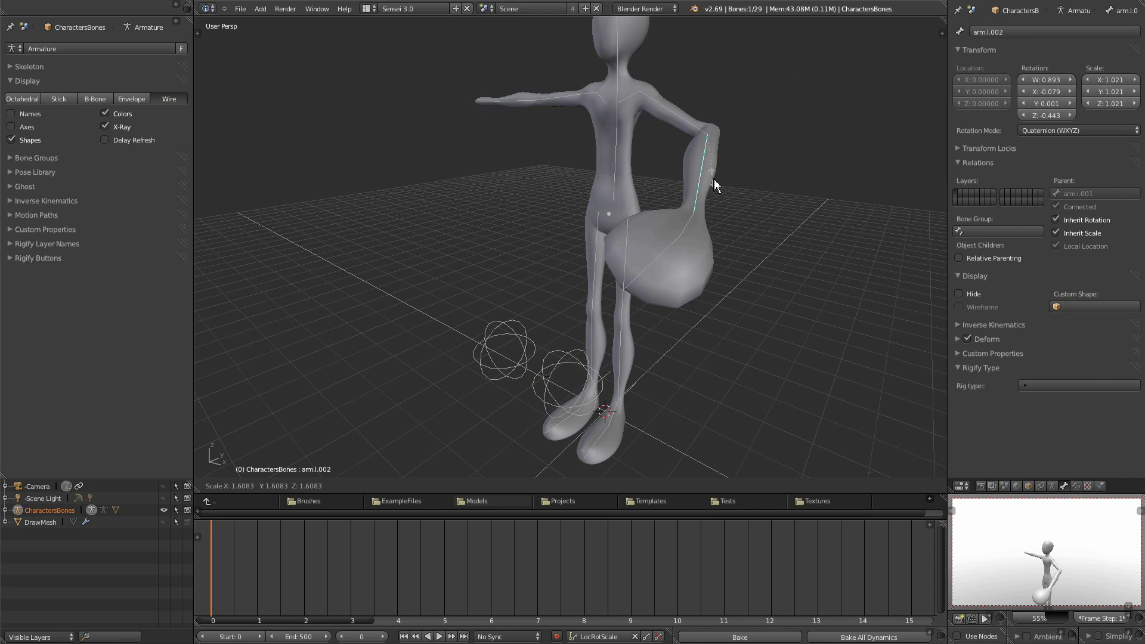
click(715, 183)
right_click(677, 117)
key(s)
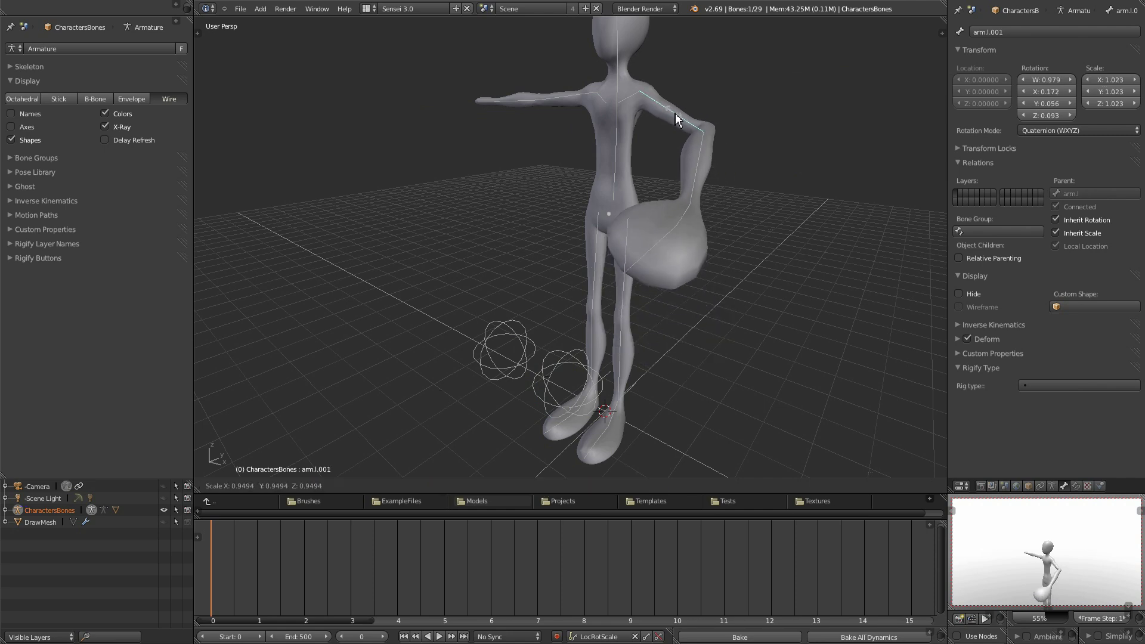
click(676, 114)
Examine the armature's unposed bones in Edit Mode and return to Pose Mode.
mouse_move(651, 249)
middle_down()
mouse_move(693, 272)
mouse_move(640, 259)
middle_up()
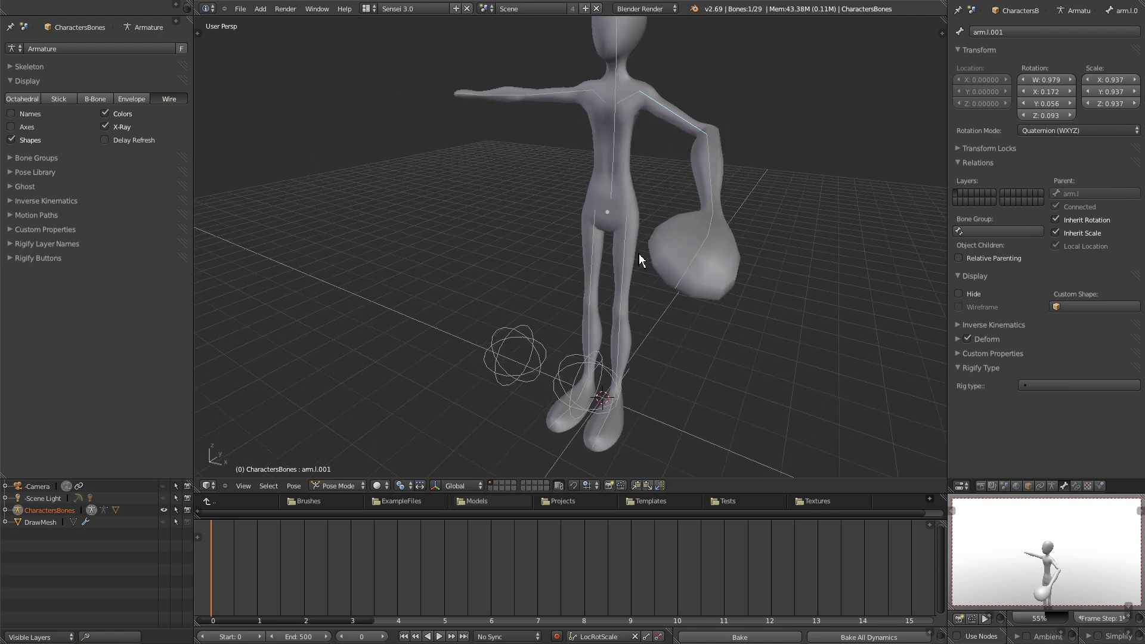
click(354, 486)
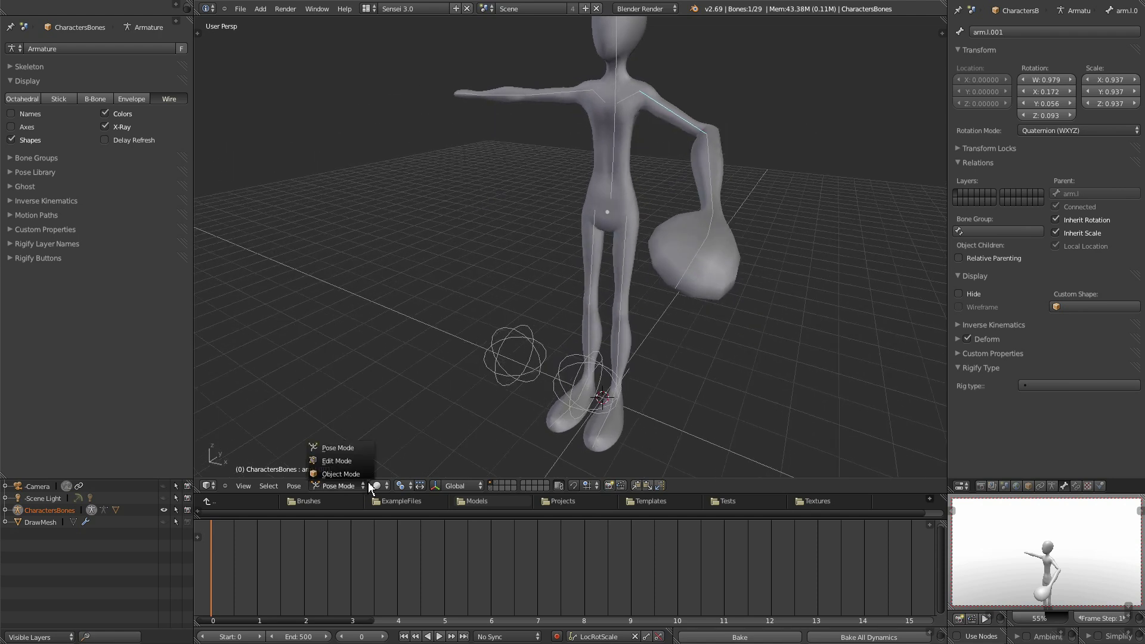
click(338, 461)
middle_drag(594, 379, 616, 388)
middle_drag(732, 239, 742, 220)
middle_drag(676, 371, 622, 377)
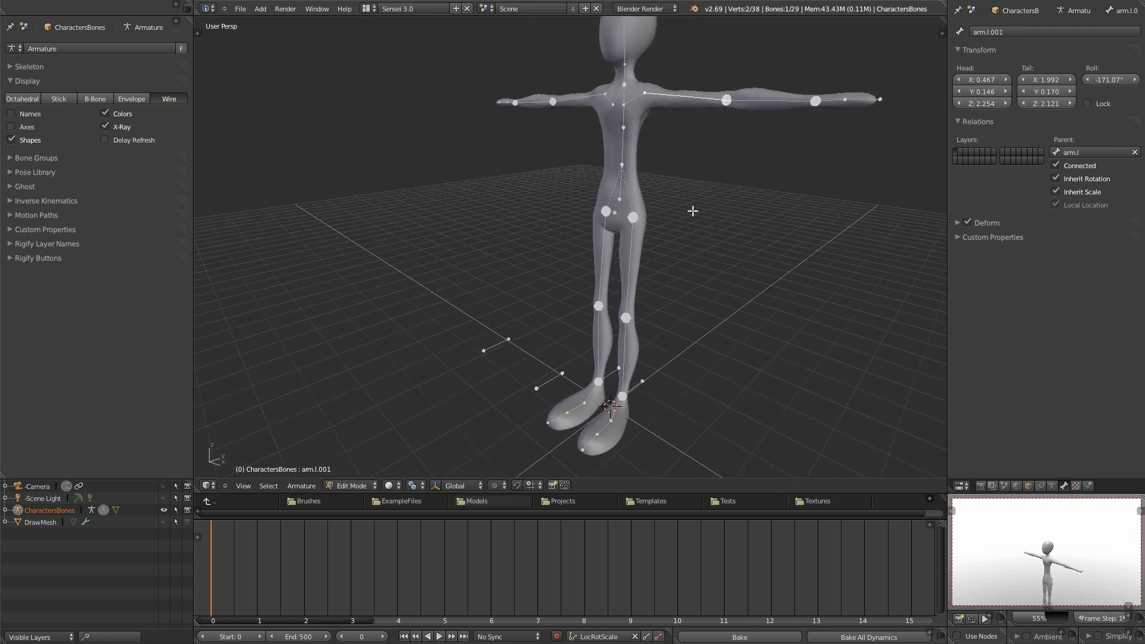
middle_drag(589, 312, 600, 384)
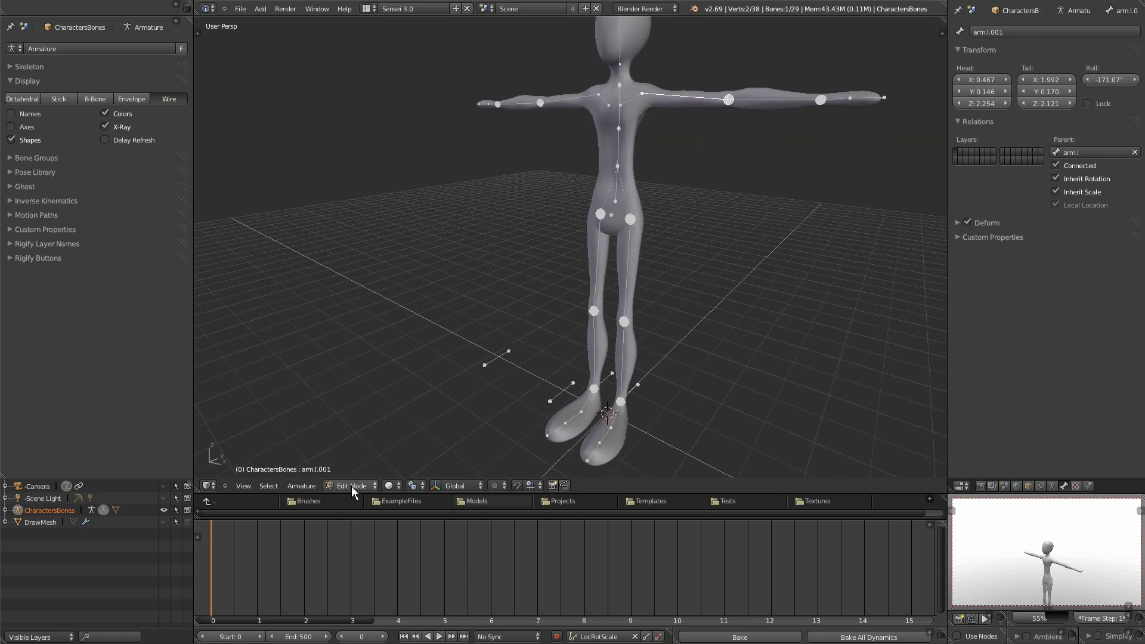
click(355, 448)
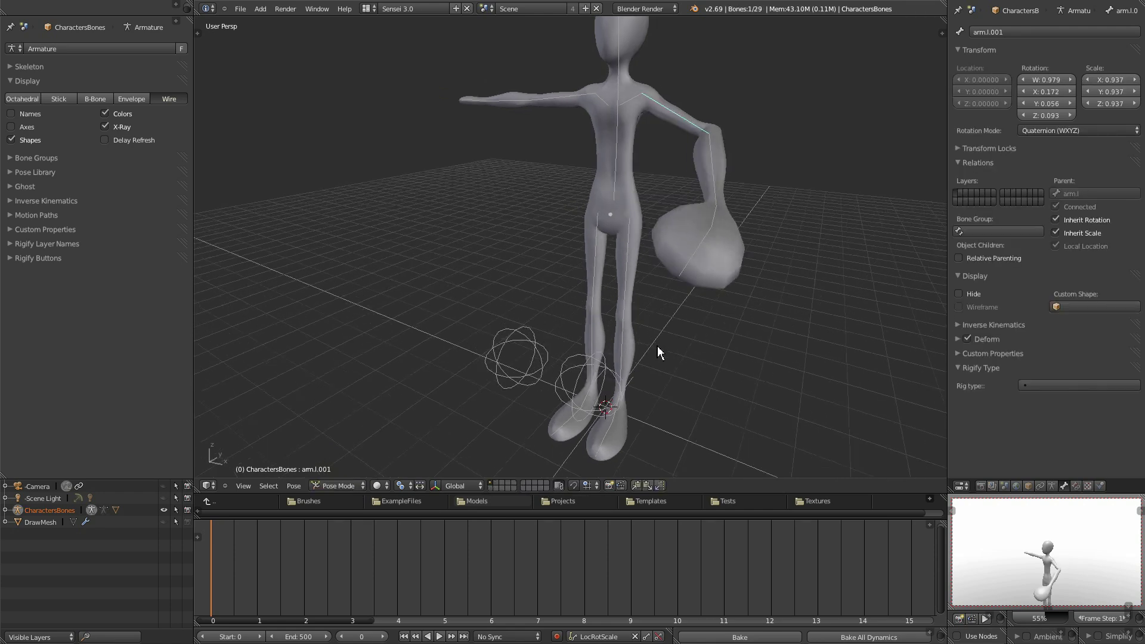
Select all bones and clear their rotation and scale.
key(a)
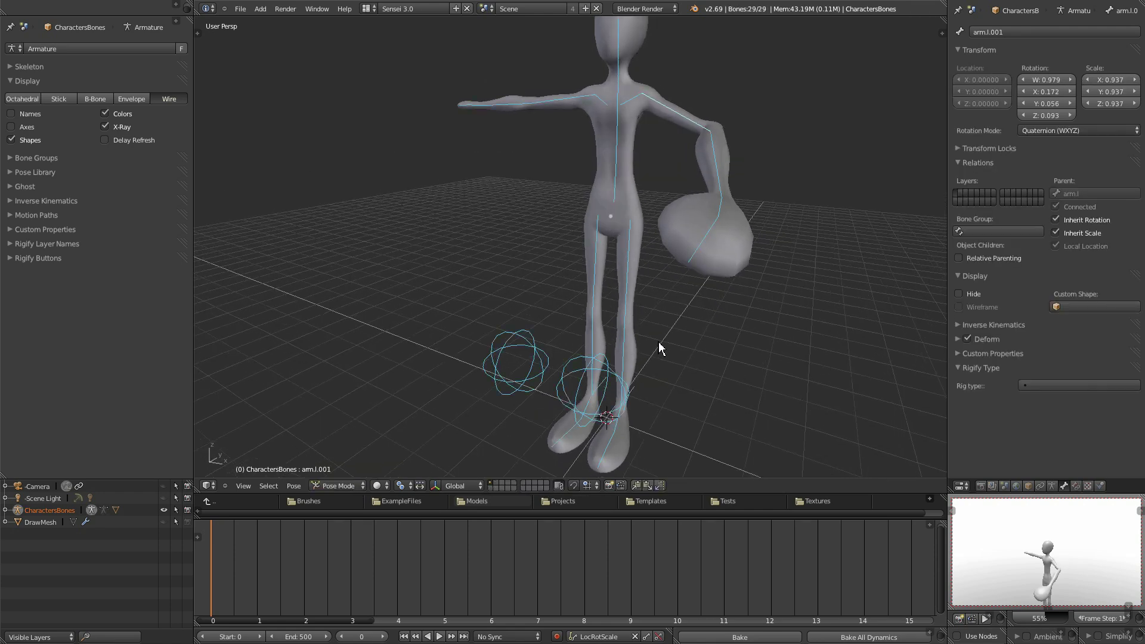
key(alt+r)
key(alt+s)
middle_drag(798, 212, 764, 255)
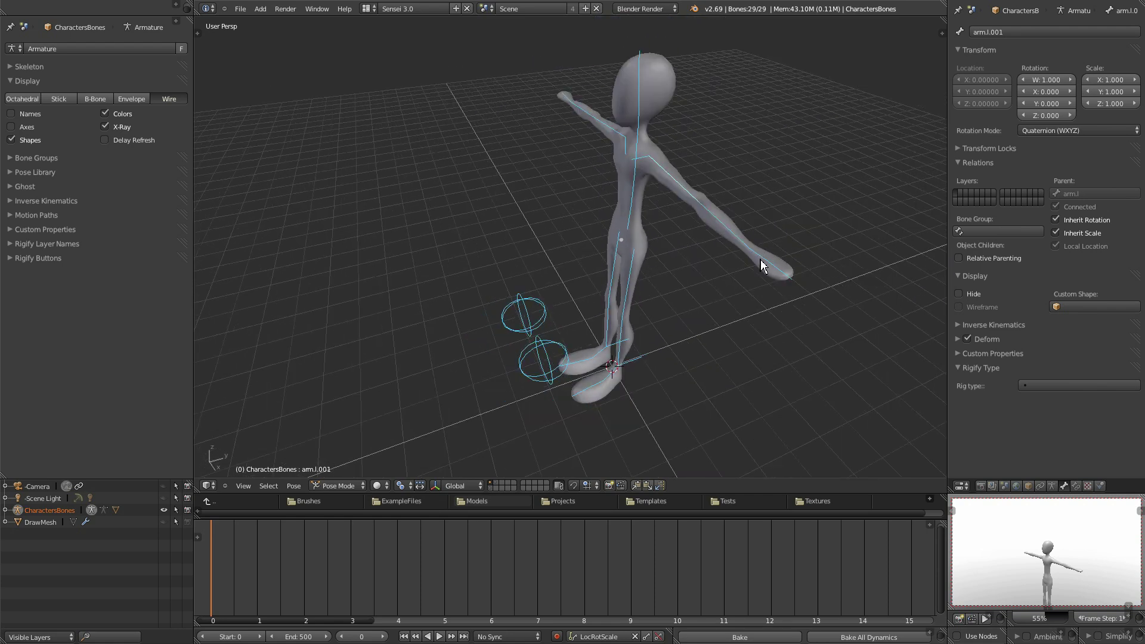
mouse_move(745, 252)
middle_down()
mouse_move(753, 245)
mouse_move(745, 260)
middle_up()
scroll(745, 260, up, 2)
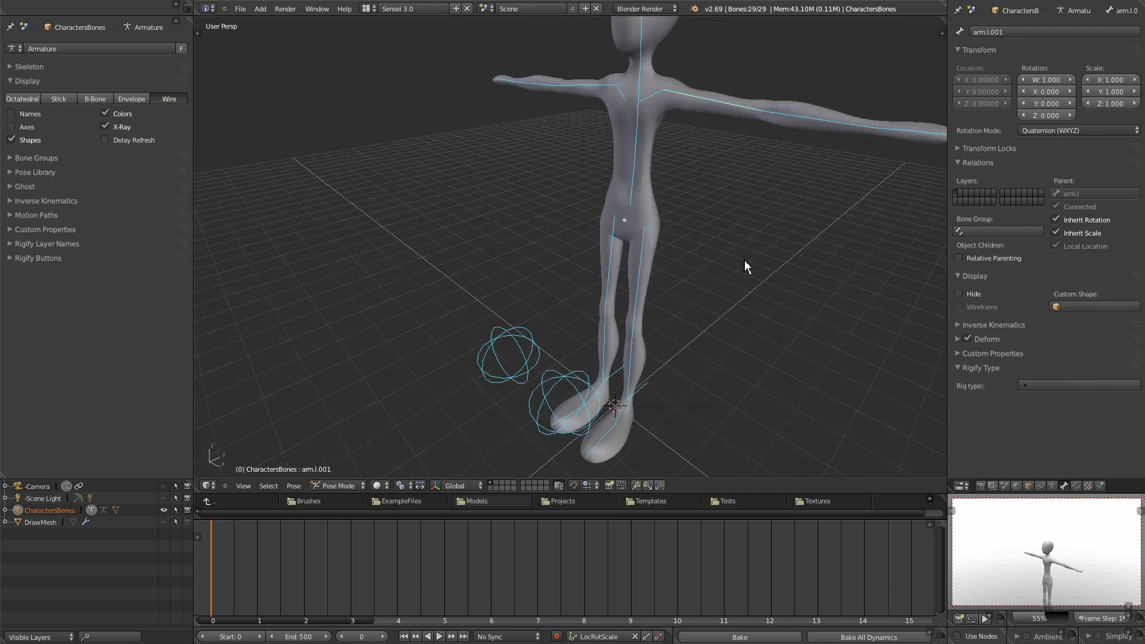
In Edit Mode, scale the two knee target bones Leg.l.005 and Leg.r.005 down to about 0.2 around their Individual Origins.
key(Tab)
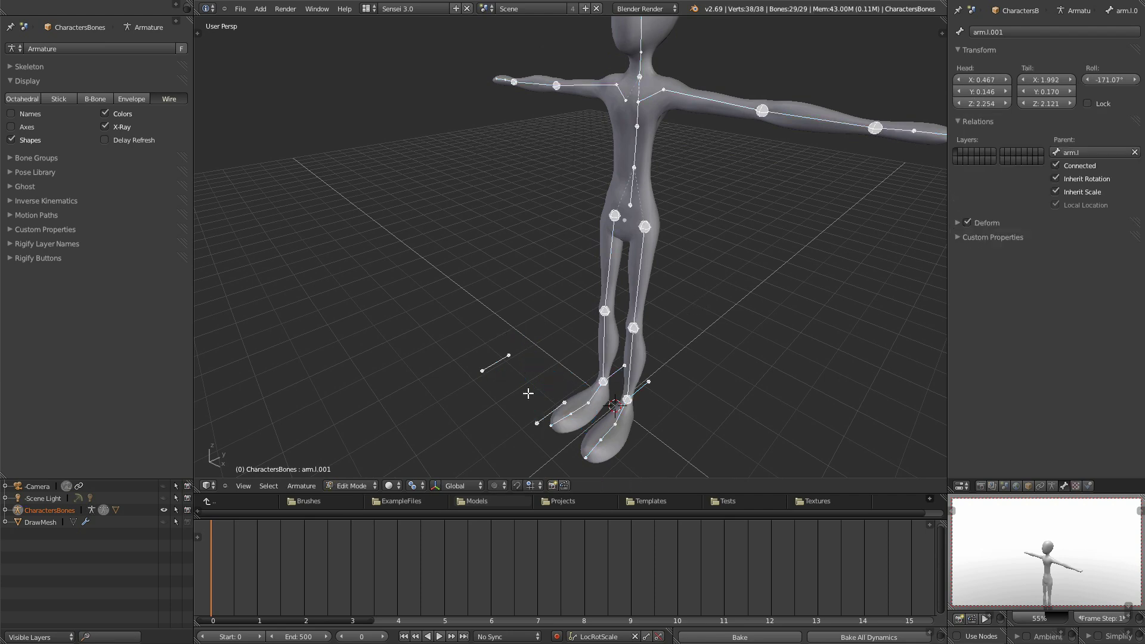
right_click(496, 363)
shift+middle_drag(548, 401, 523, 393)
shift+right_click(526, 361)
middle_drag(501, 338, 538, 338)
click(424, 487)
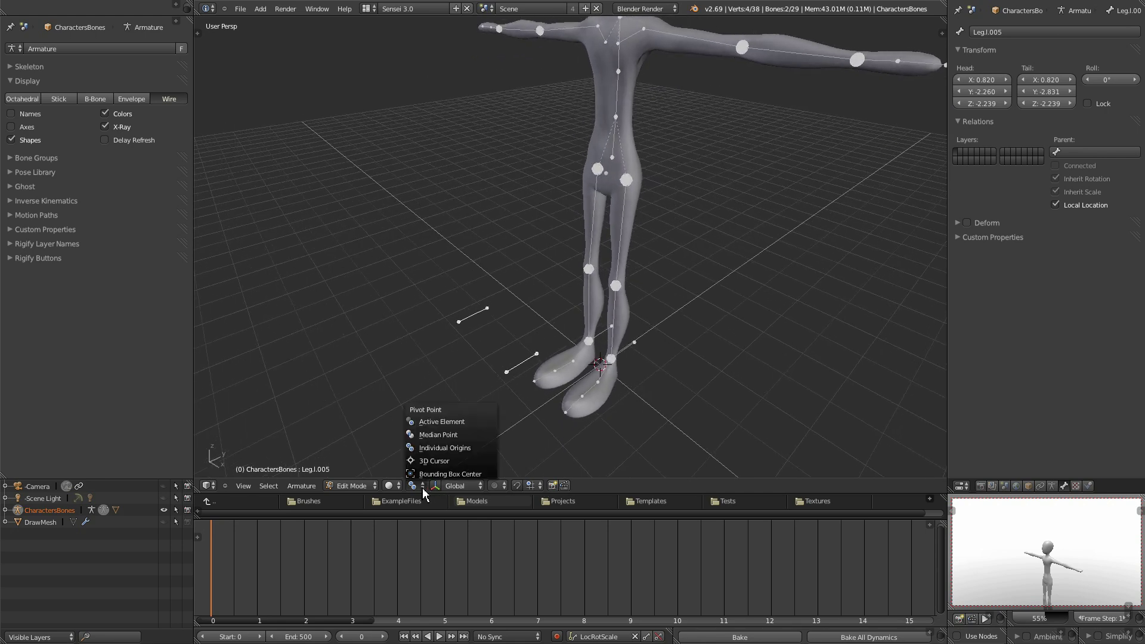
middle_drag(593, 360, 582, 382)
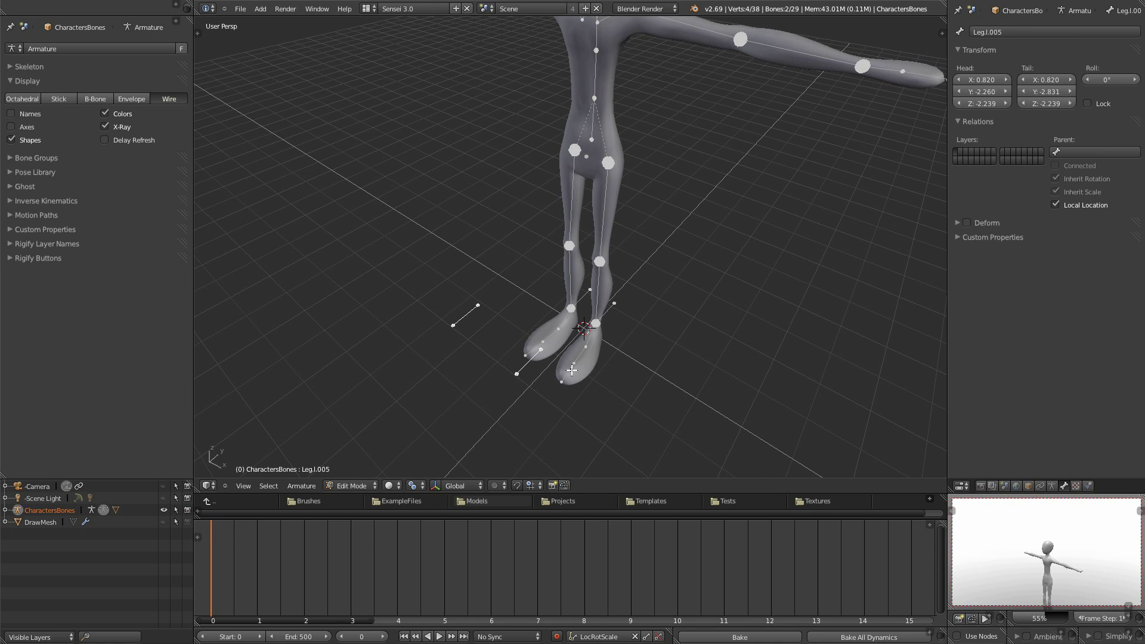
middle_drag(554, 391, 514, 375)
click(422, 486)
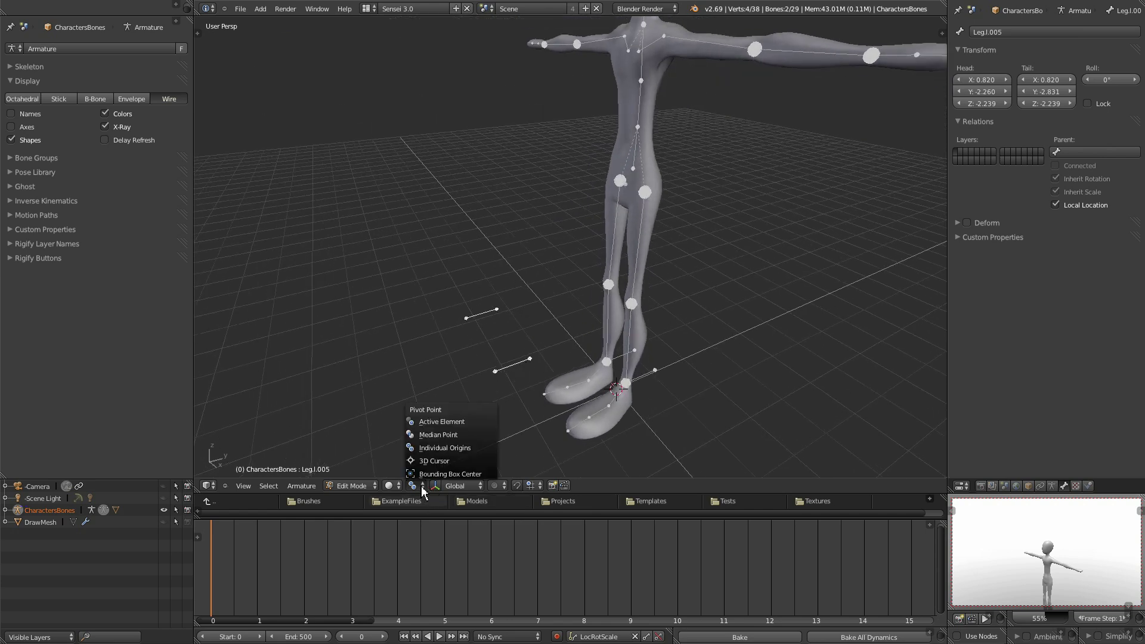
click(437, 448)
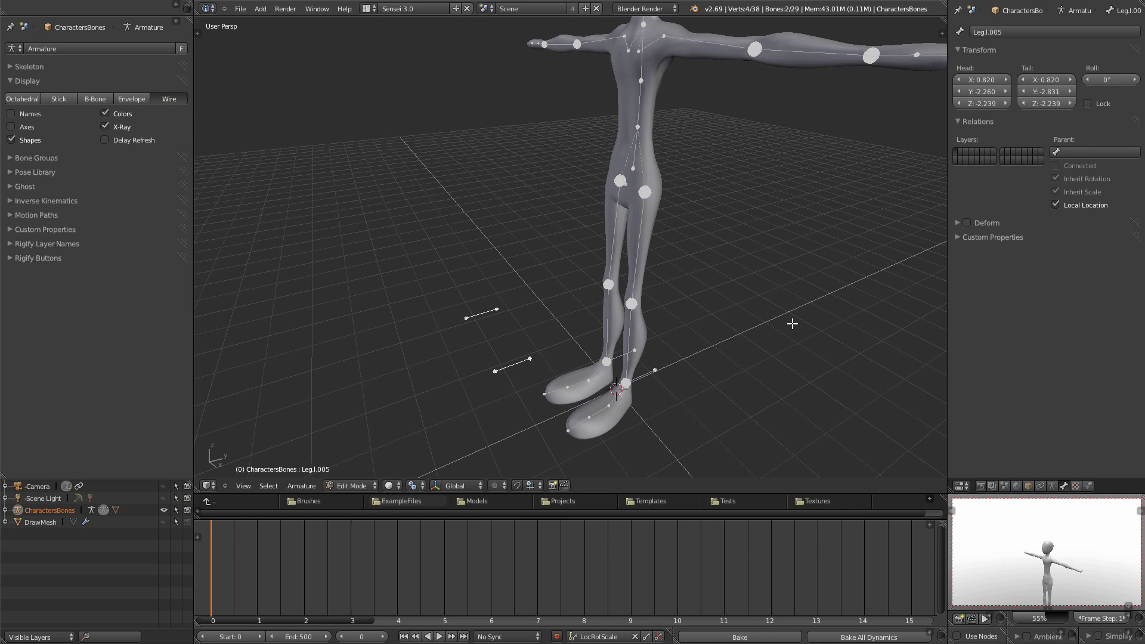
key(s)
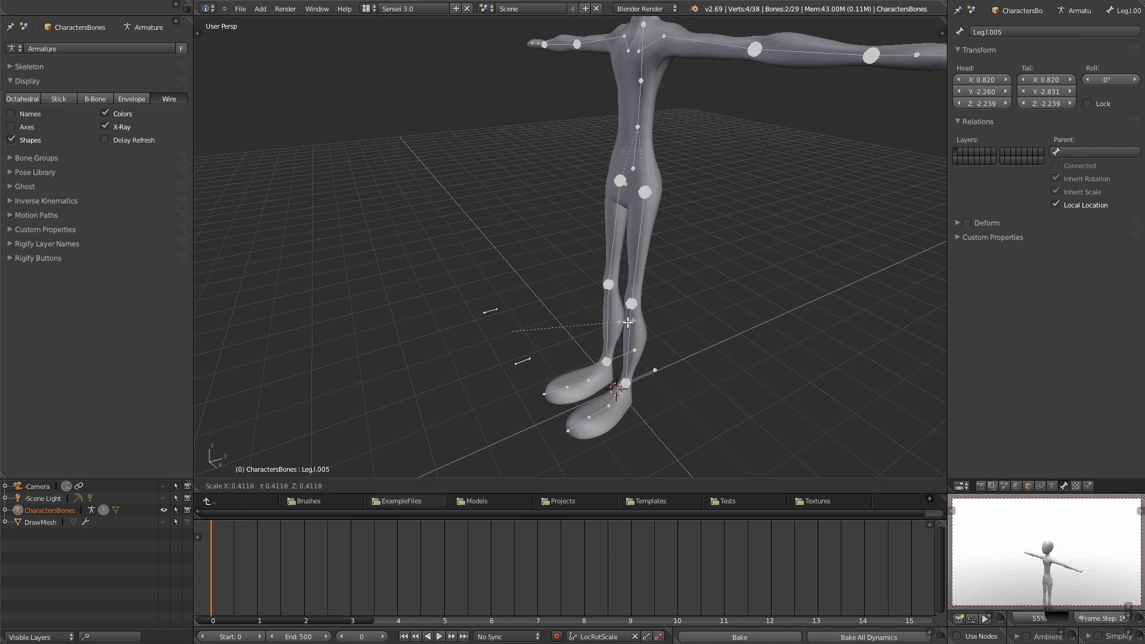
click(571, 329)
Try scaling the two knee target bones around the Median Point pivot and undo the scaling.
click(417, 486)
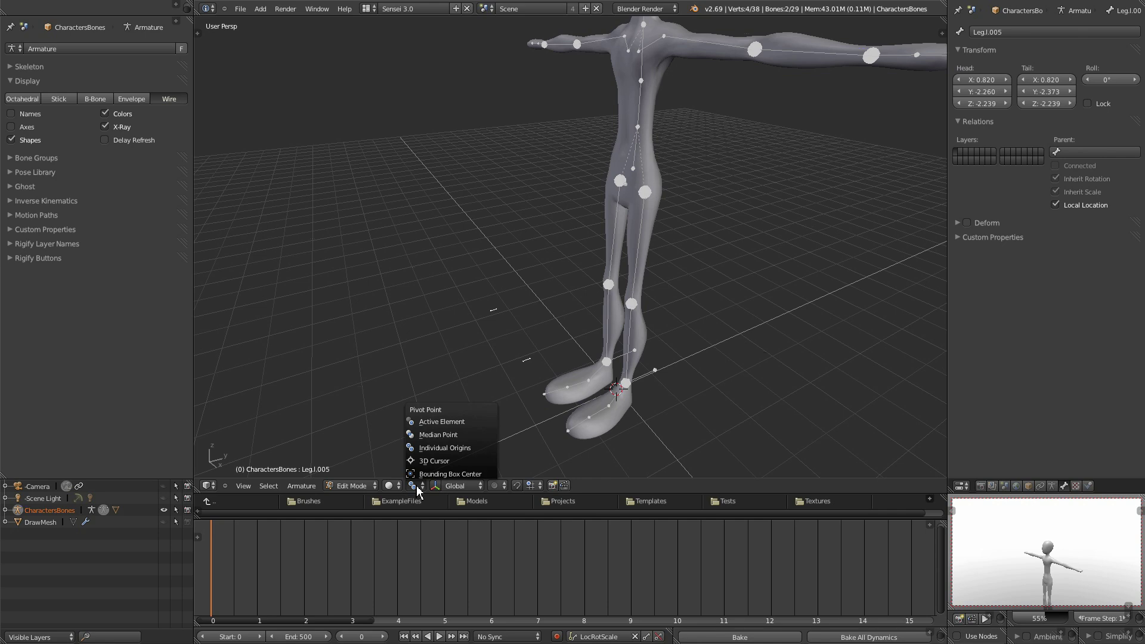
click(439, 435)
key(s)
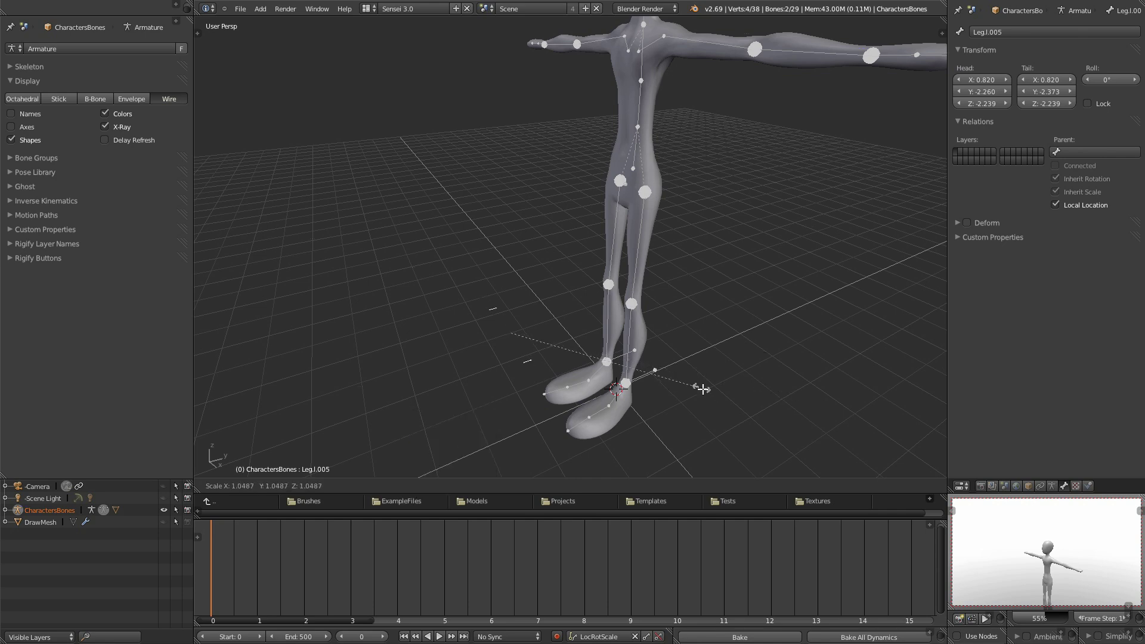
click(694, 382)
mouse_move(575, 358)
middle_down()
mouse_move(609, 371)
mouse_move(587, 362)
middle_up()
key(ctrl+z)
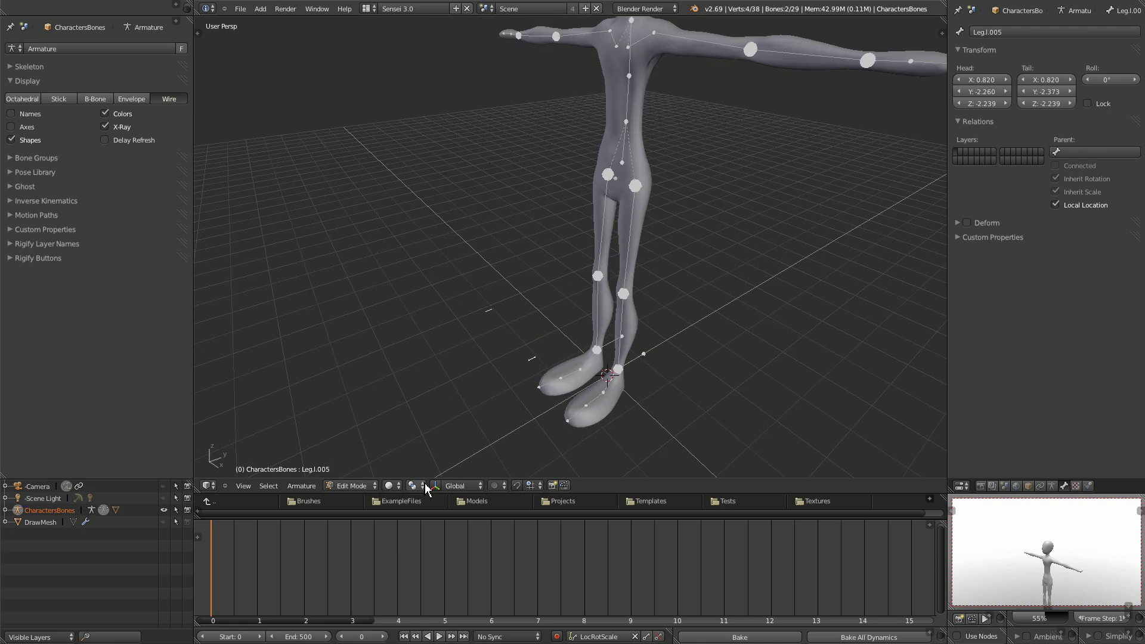
Switch the armature from Edit Mode back to Pose Mode.
click(358, 485)
click(358, 444)
click(359, 486)
click(359, 454)
middle_drag(359, 459, 553, 332)
Try moving the sphere-shaped knee targets Leg.l.005 and Leg.r.005 and undo the moves.
right_click(556, 334)
scroll(557, 339, up, 2)
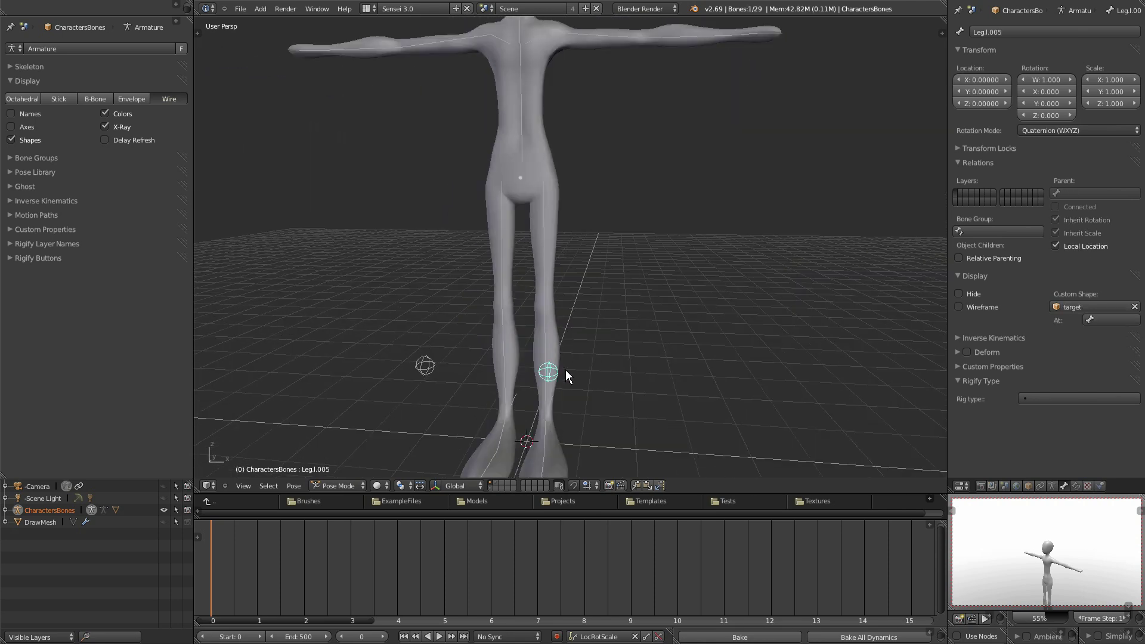
key(g)
click(526, 368)
right_click(444, 373)
key(g)
click(449, 366)
middle_drag(447, 360, 792, 327)
key(ctrl+z)
In right side view, move the heel control Leg.l.006 to about Y 1.736, Z 1.210 and rotate it to about W 0.834, X 0.551.
middle_drag(786, 385, 705, 339)
right_click(663, 336)
middle_drag(686, 391, 667, 393)
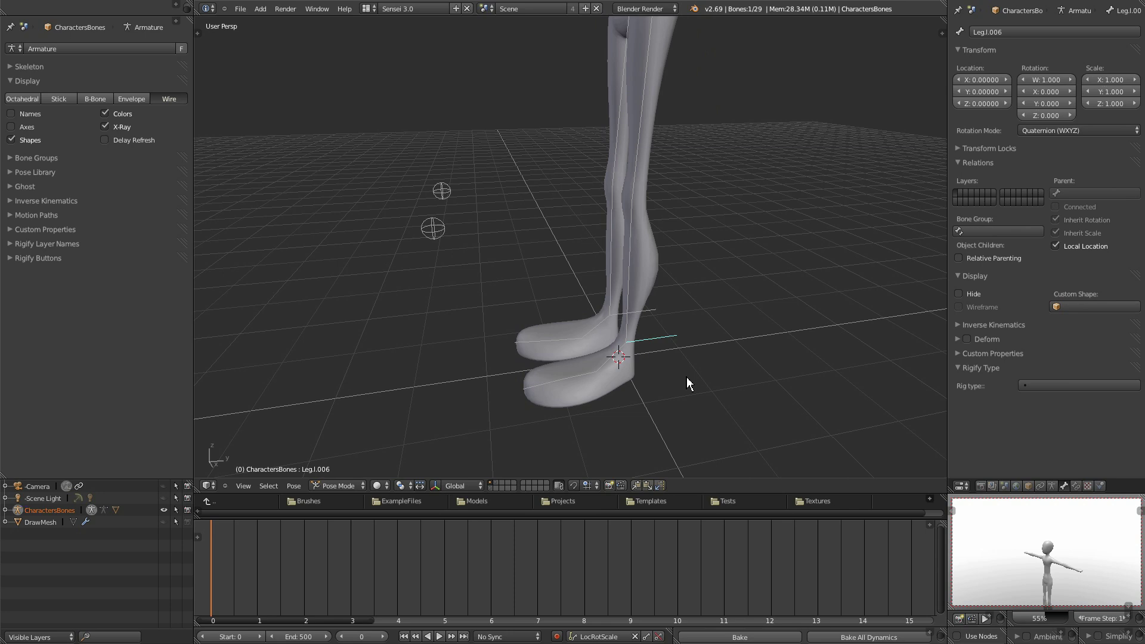
key(KP_3)
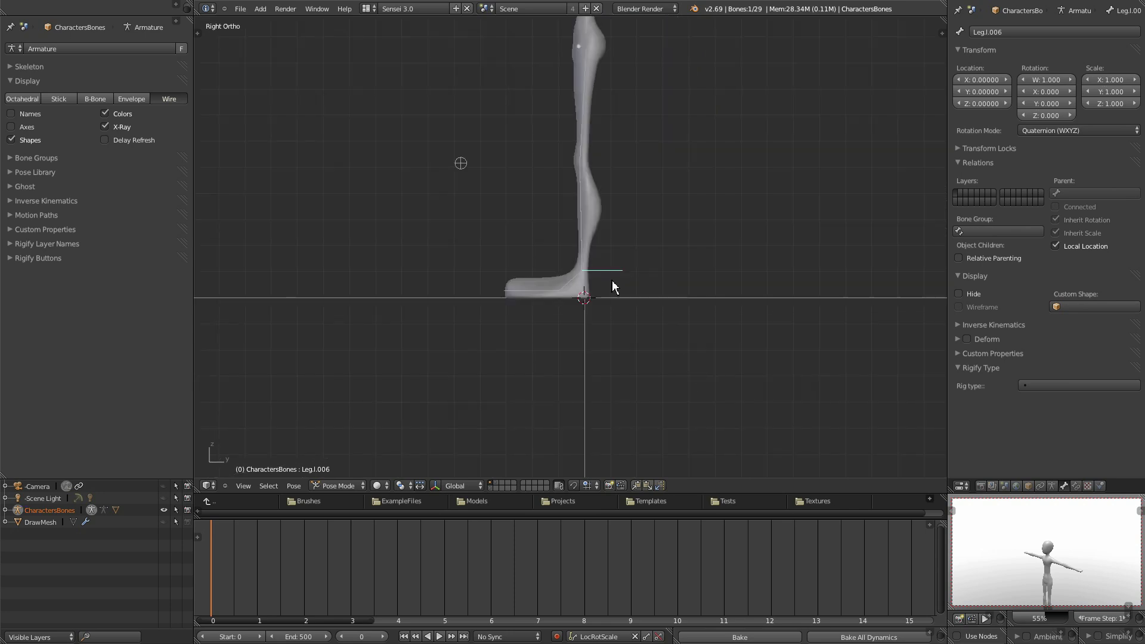
key(g)
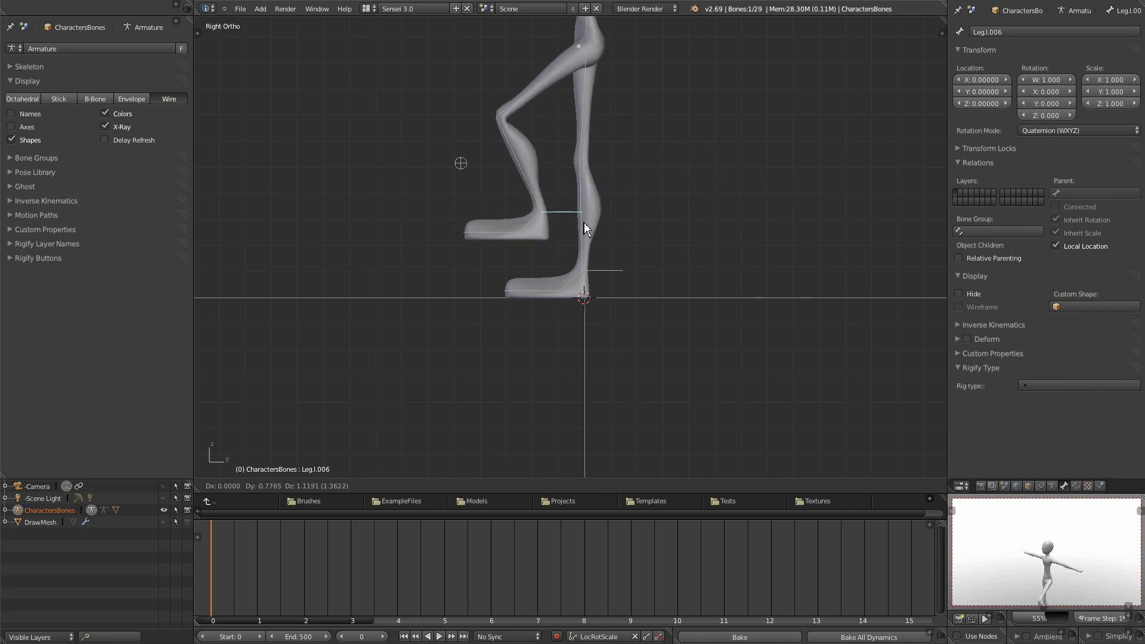
click(703, 217)
key(r)
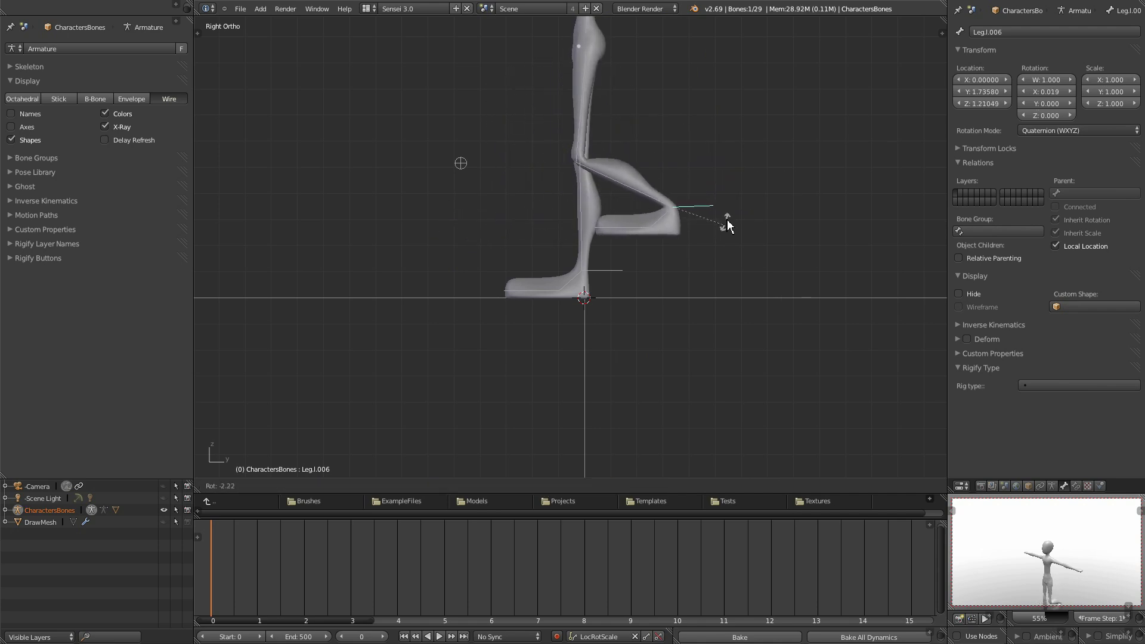
click(715, 175)
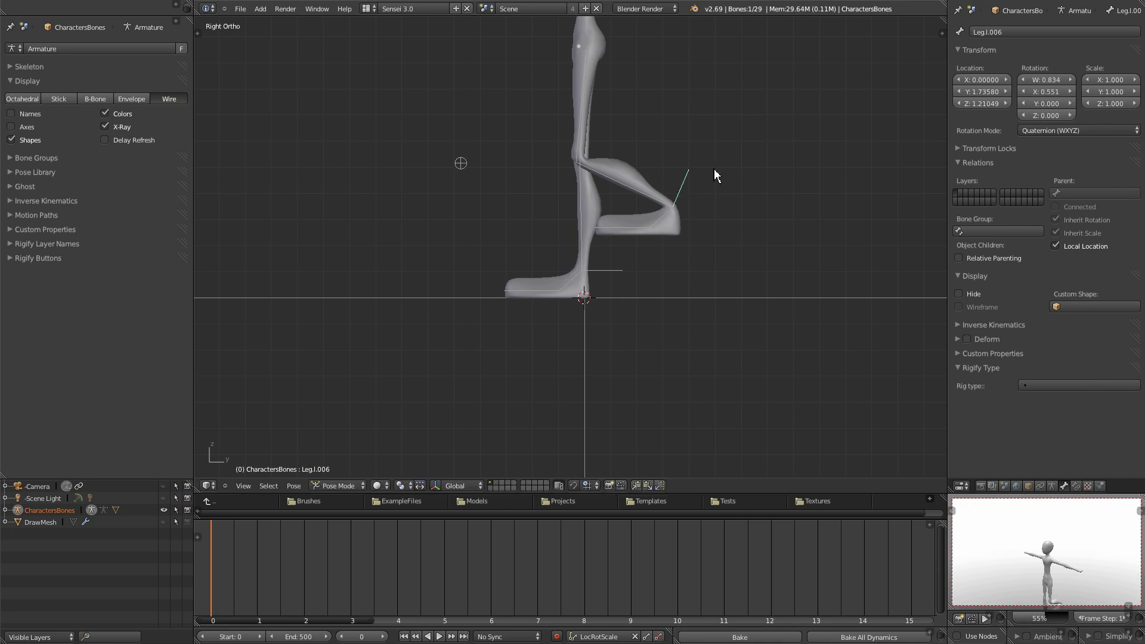
Rotate the left foot bone Leg.l.002 to about W 0.989, X 0.151.
right_click(663, 222)
key(r)
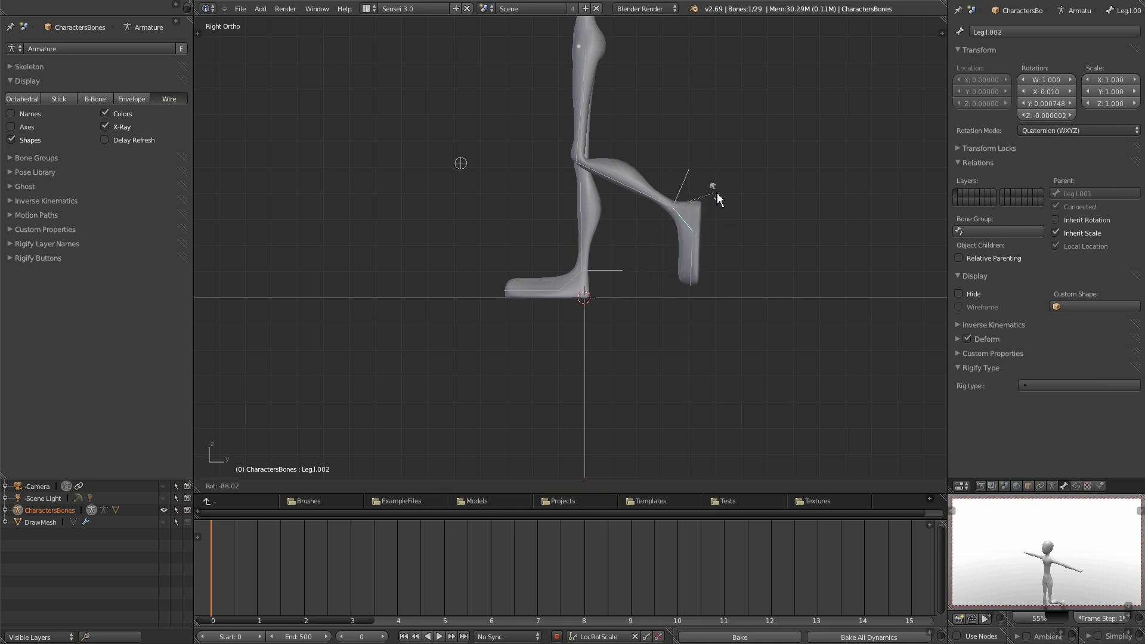
click(709, 240)
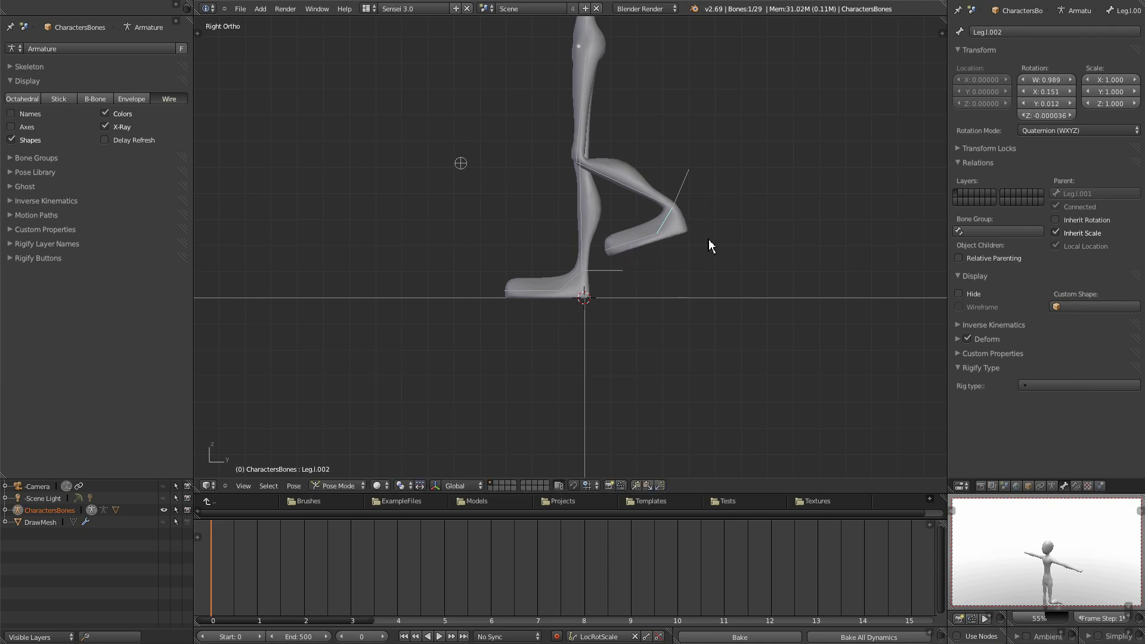
Move the heel control Leg.l.006 to about Y 1.644, Z 1.119 and rotate it to about W 0.922, X 0.387.
right_click(684, 189)
key(g)
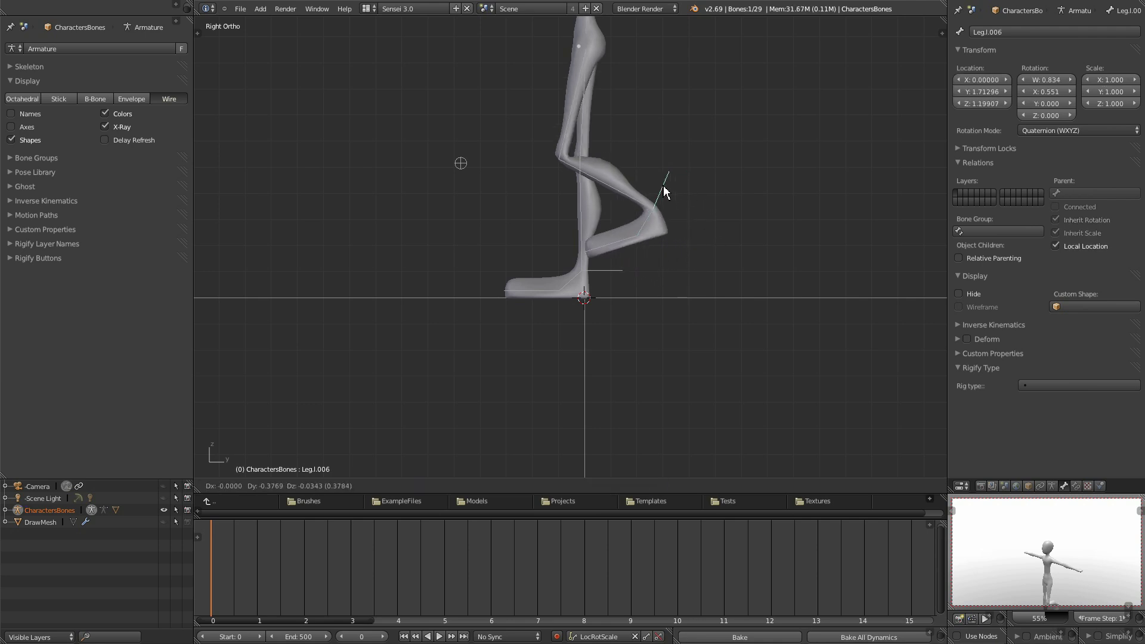
click(680, 192)
key(r)
click(699, 217)
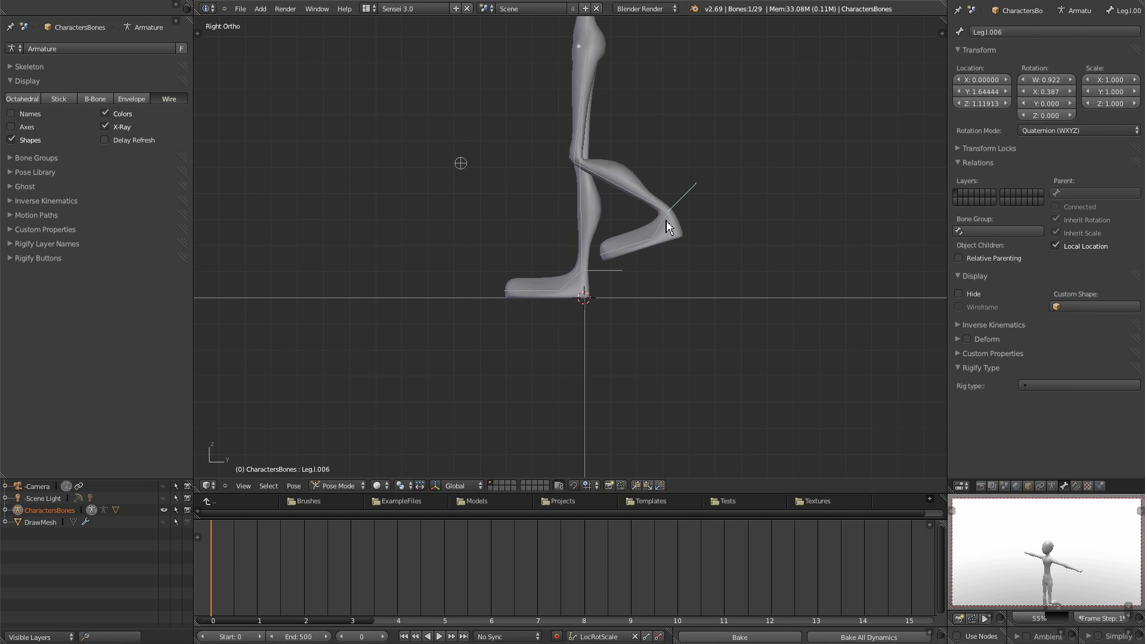
Select all bones and clear their location and rotation.
key(a)
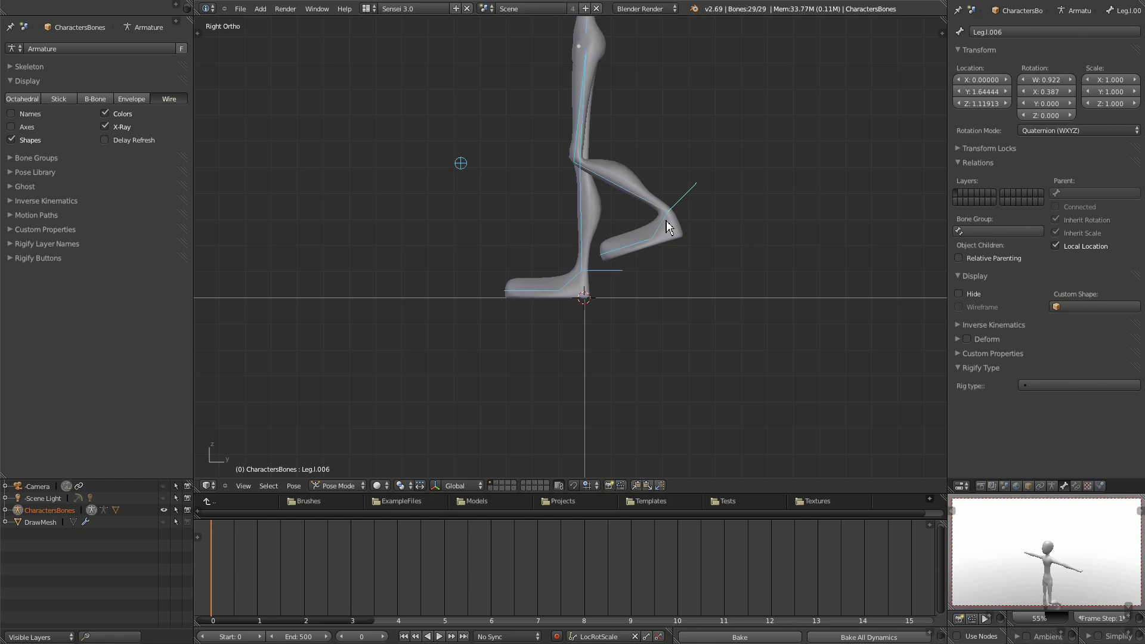
key(alt+g)
key(alt+r)
middle_drag(634, 181, 658, 186)
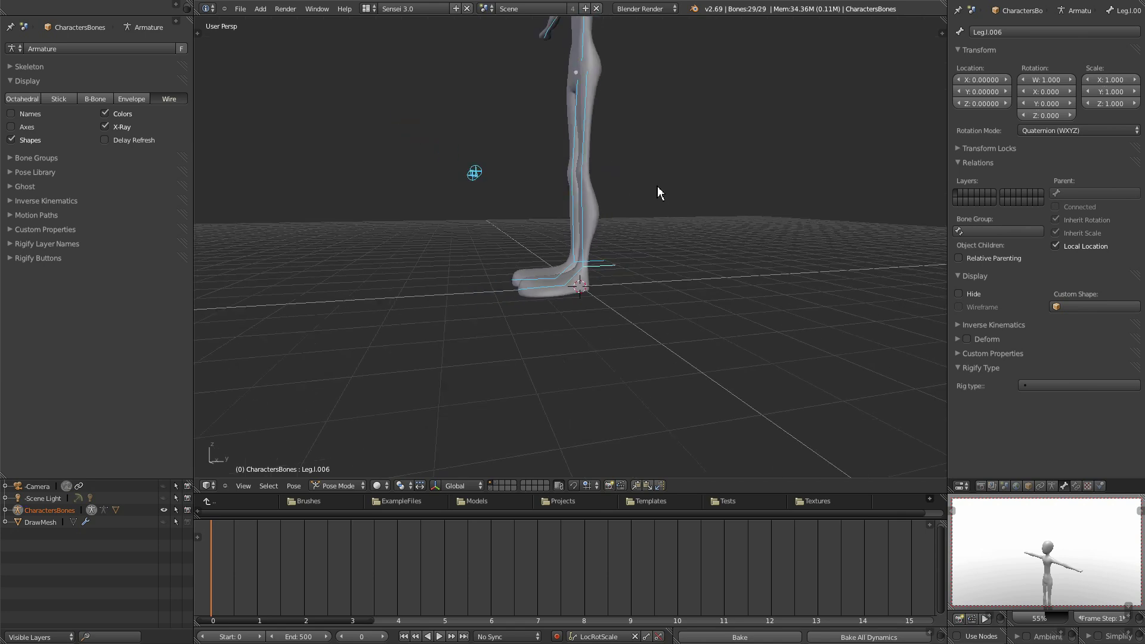
Lower the hip bone named Bone to about Y -1.557 so that both legs bend into a crouch.
shift+middle_drag(570, 45, 561, 95)
right_click(577, 96)
key(g)
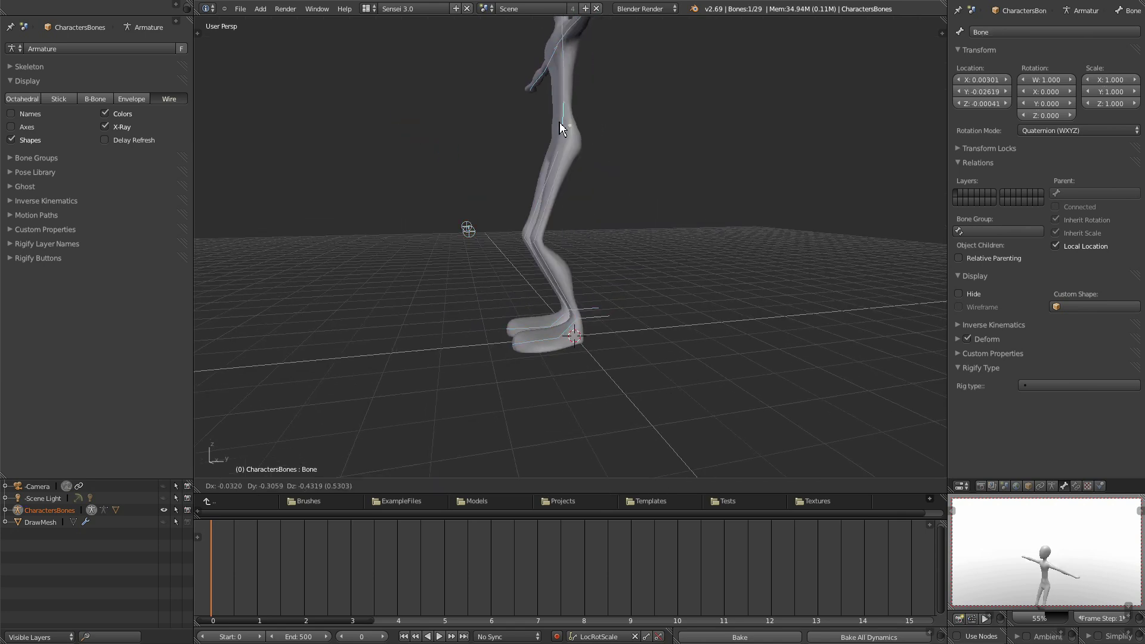
click(578, 167)
mouse_move(685, 305)
middle_down()
mouse_move(629, 327)
mouse_move(677, 291)
middle_up()
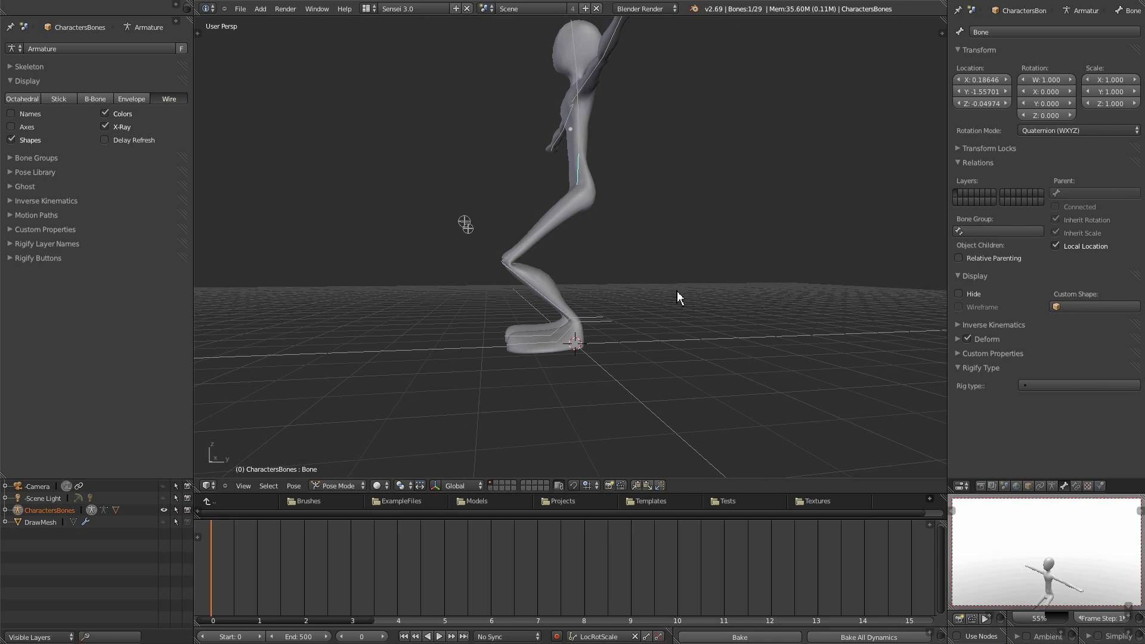
Select all bones and clear their location.
key(a)
key(a)
key(alt+g)
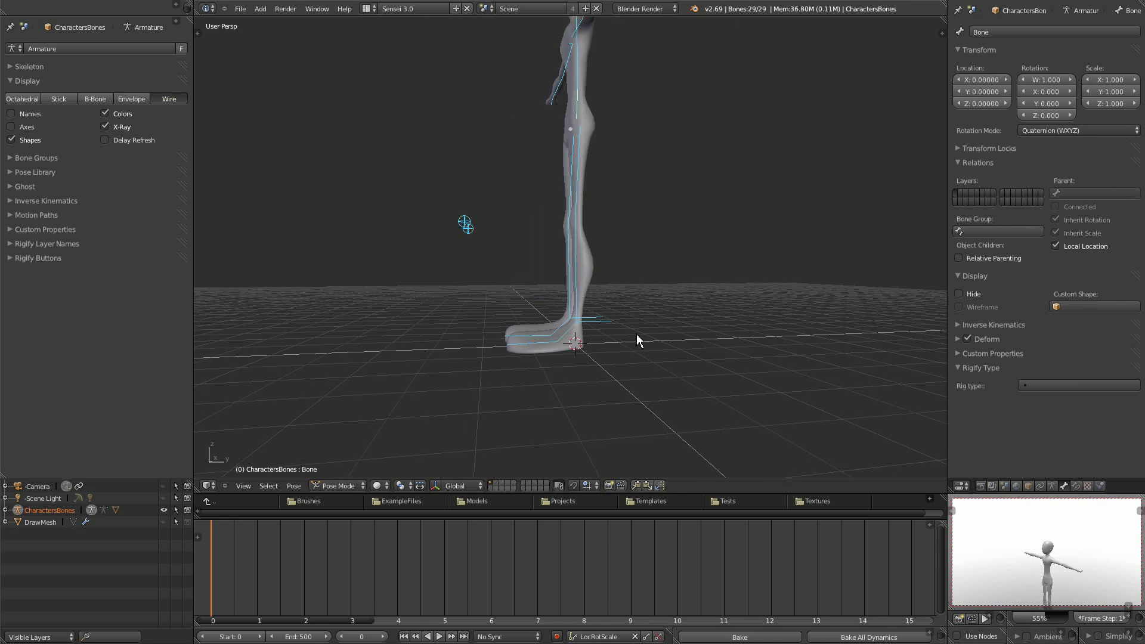
Add a Copy Rotation bone constraint to the left foot bone Leg.l.002.
scroll(609, 356, up, 1)
mouse_move(610, 356)
middle_down()
mouse_move(616, 373)
mouse_move(579, 358)
mouse_move(644, 367)
mouse_move(639, 380)
mouse_move(591, 363)
middle_up()
right_click(574, 358)
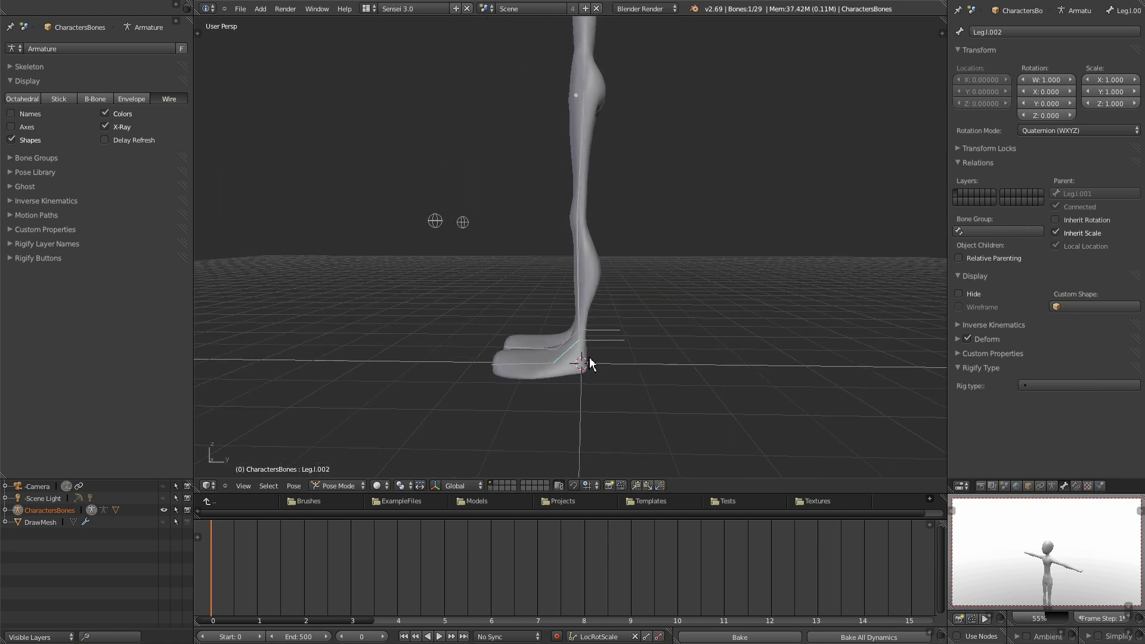
click(1077, 486)
click(1057, 34)
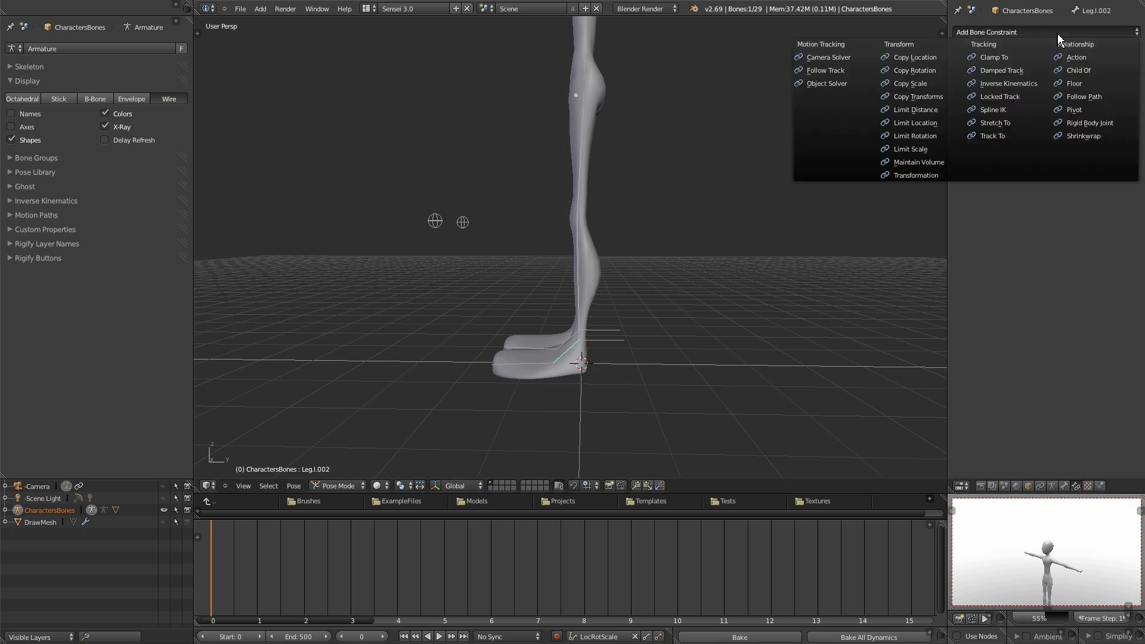
click(930, 70)
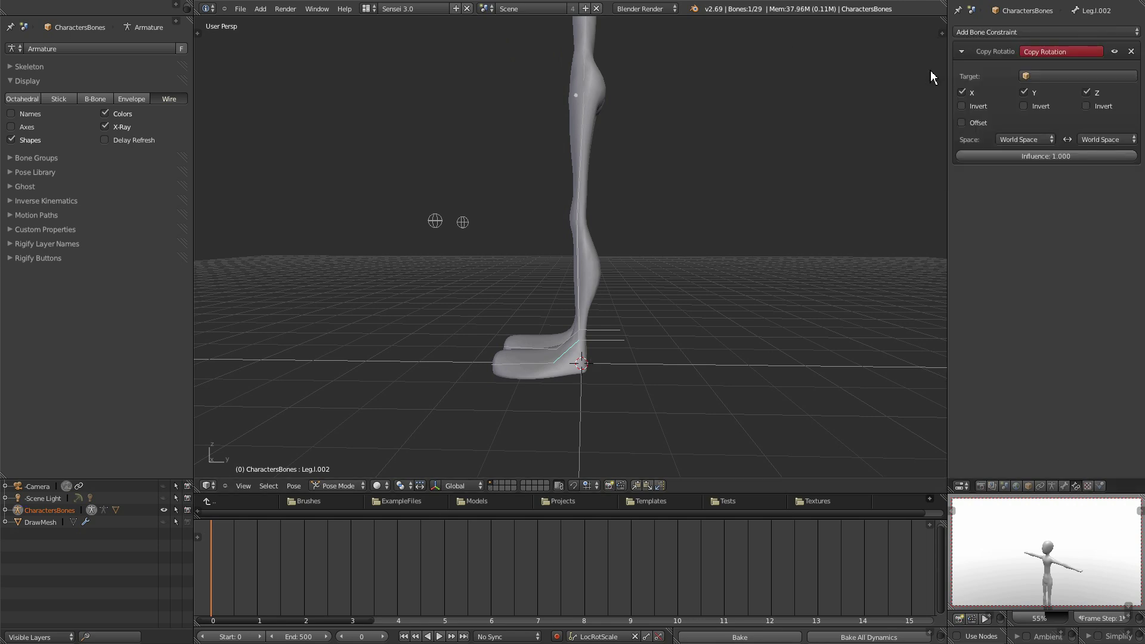
Set the Copy Rotation constraint's target to CharactersBones and turn on the display of bone names.
click(1105, 76)
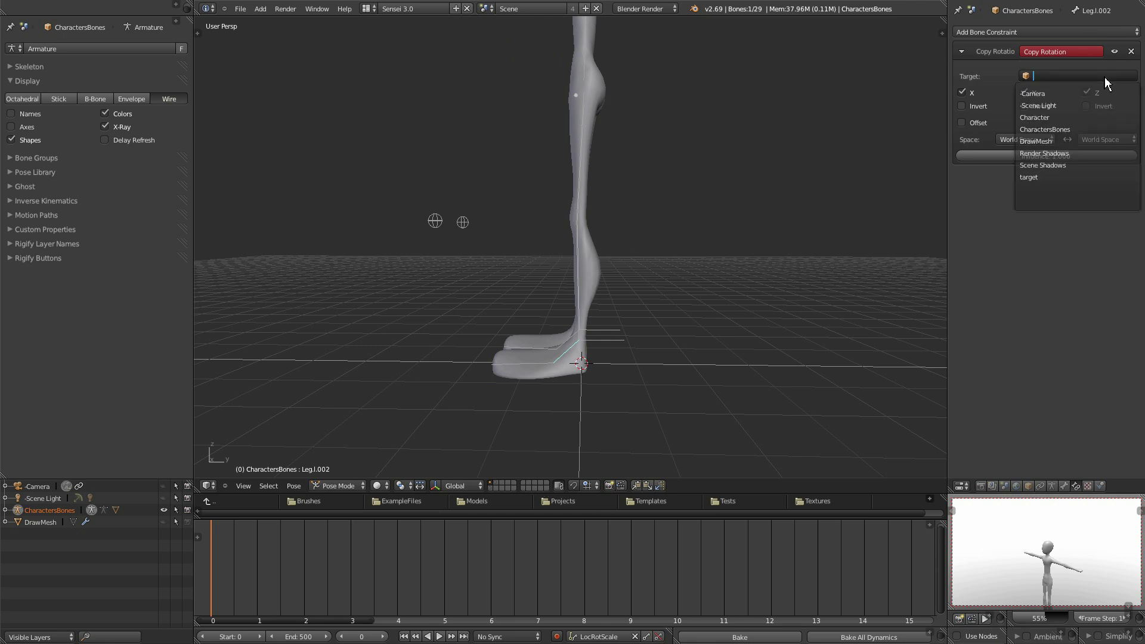
click(1056, 129)
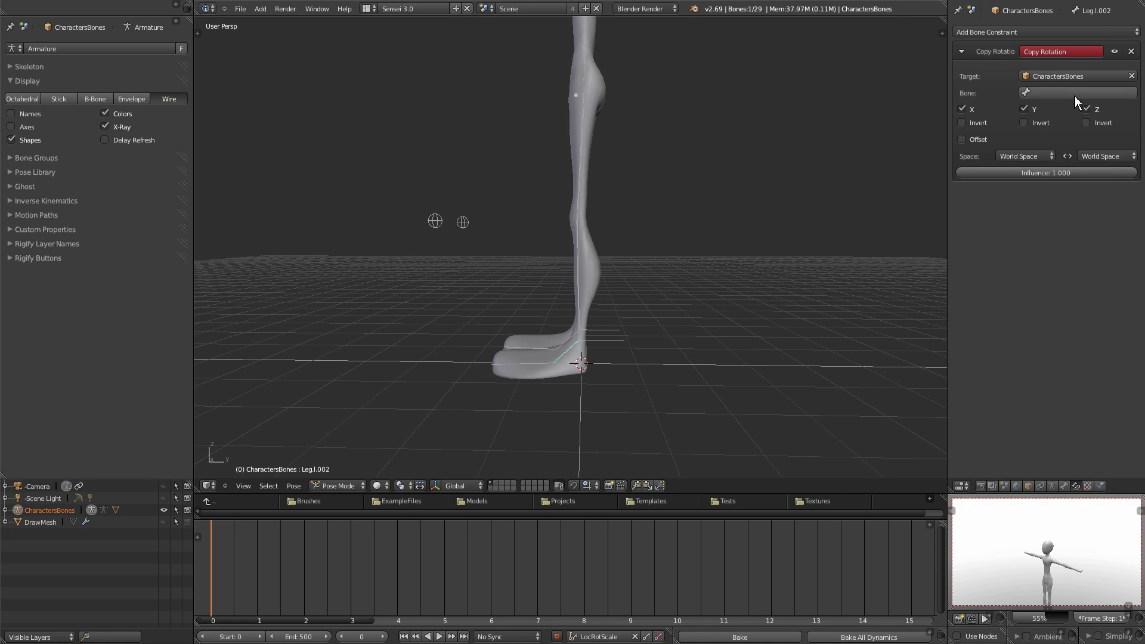
click(12, 114)
middle_drag(614, 440, 695, 444)
scroll(693, 441, up, 5)
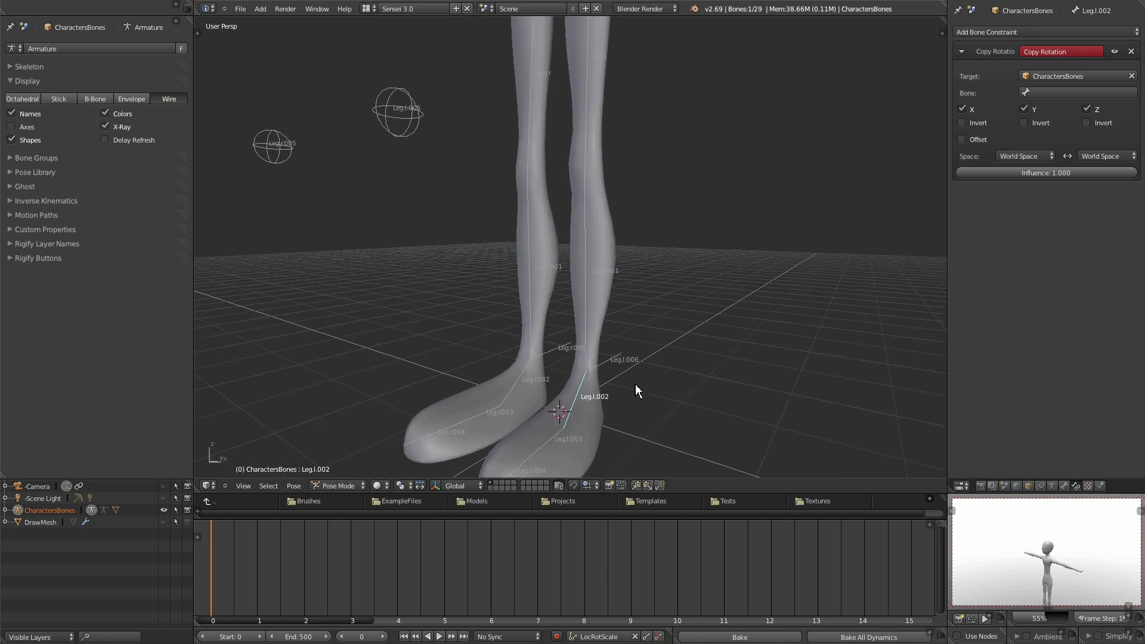
mouse_move(638, 362)
middle_down()
mouse_move(617, 370)
mouse_move(632, 371)
middle_up()
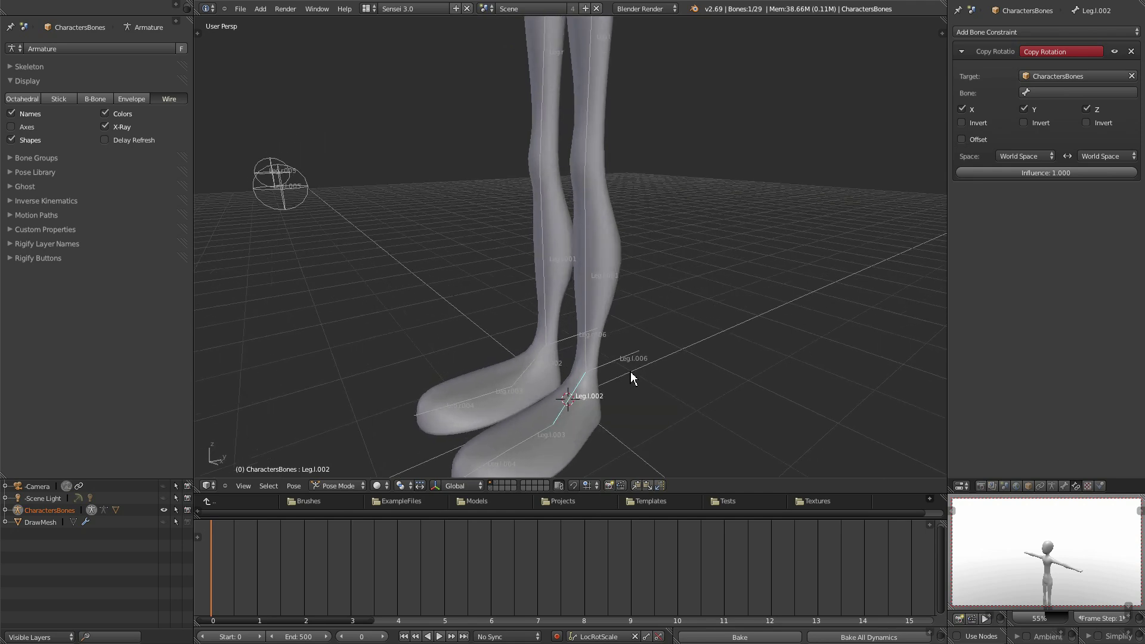
Set the constraint's target bone to Leg.l.006 and enable Offset.
click(1083, 94)
scroll(1078, 239, down, 15)
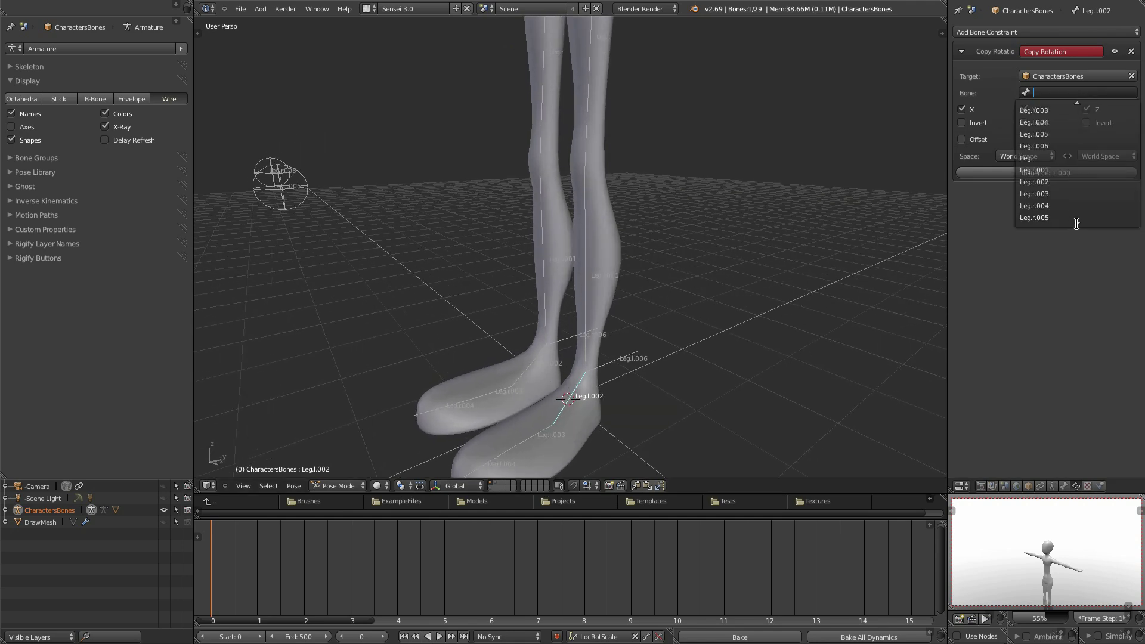
click(1075, 146)
middle_drag(711, 333, 618, 363)
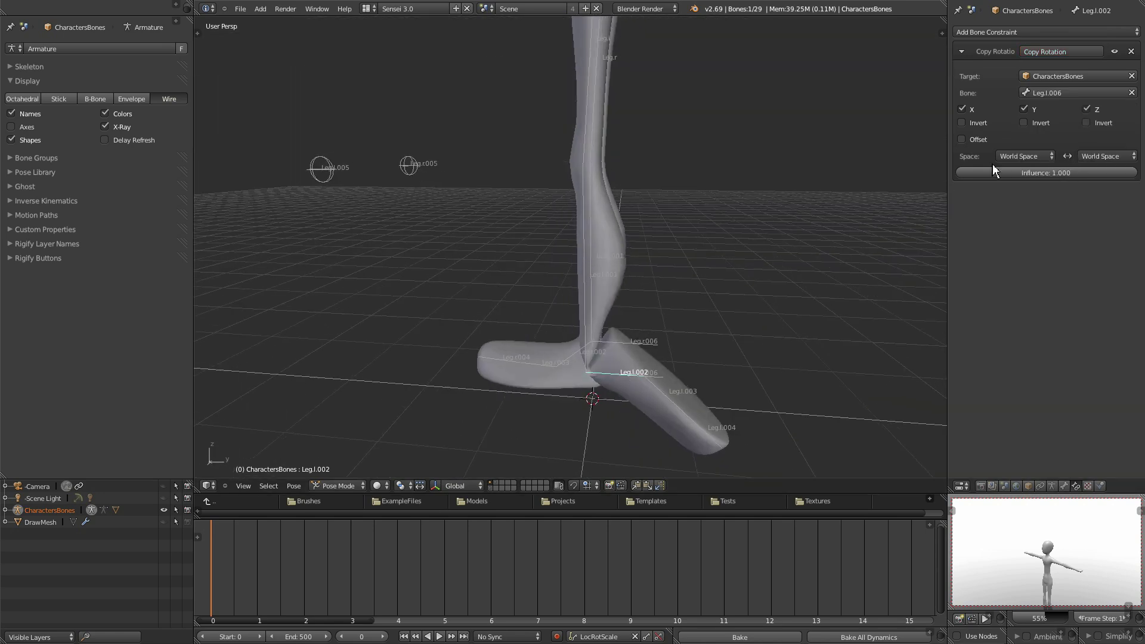
click(963, 139)
middle_drag(789, 263, 703, 350)
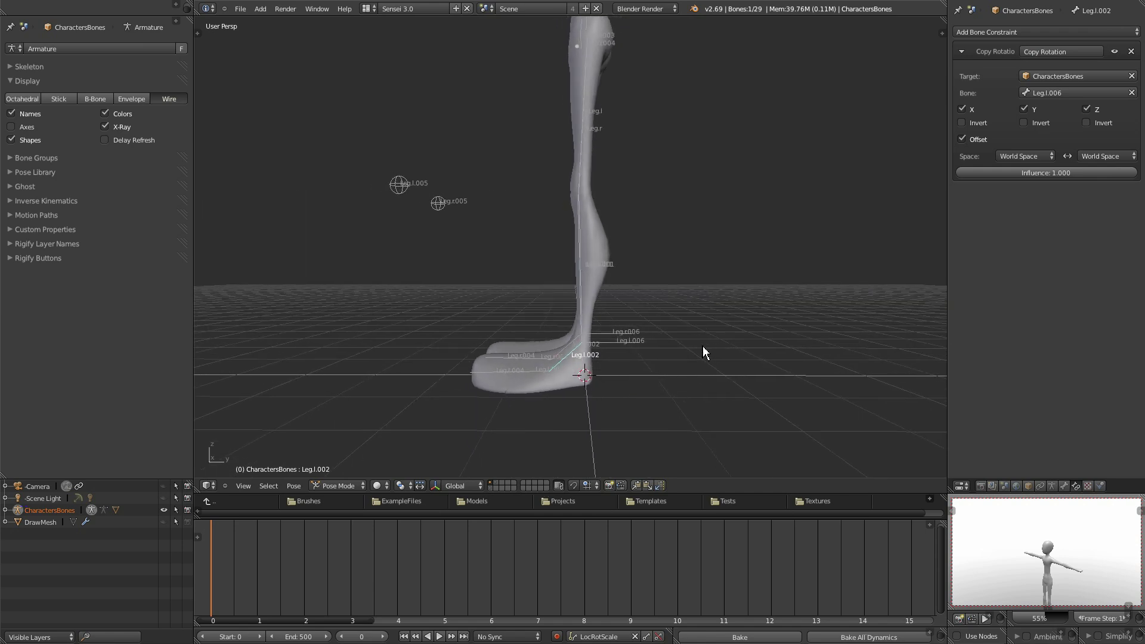
Test the left foot control Leg.l.006 by lifting it behind the body and rotating it about -54°.
right_click(615, 345)
key(g)
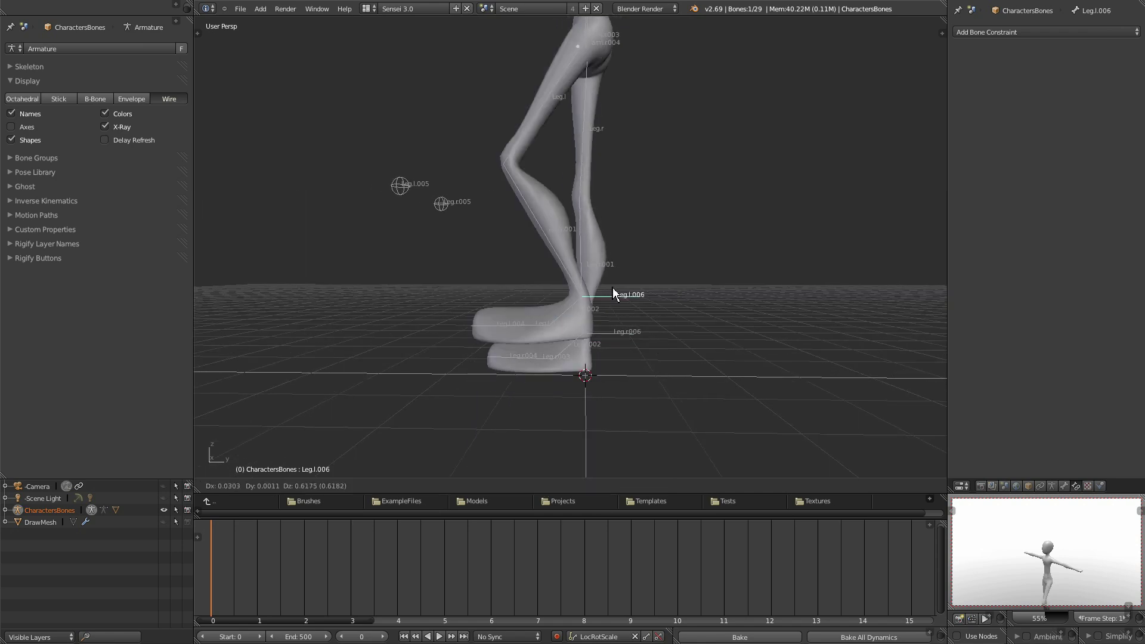
click(720, 251)
key(r)
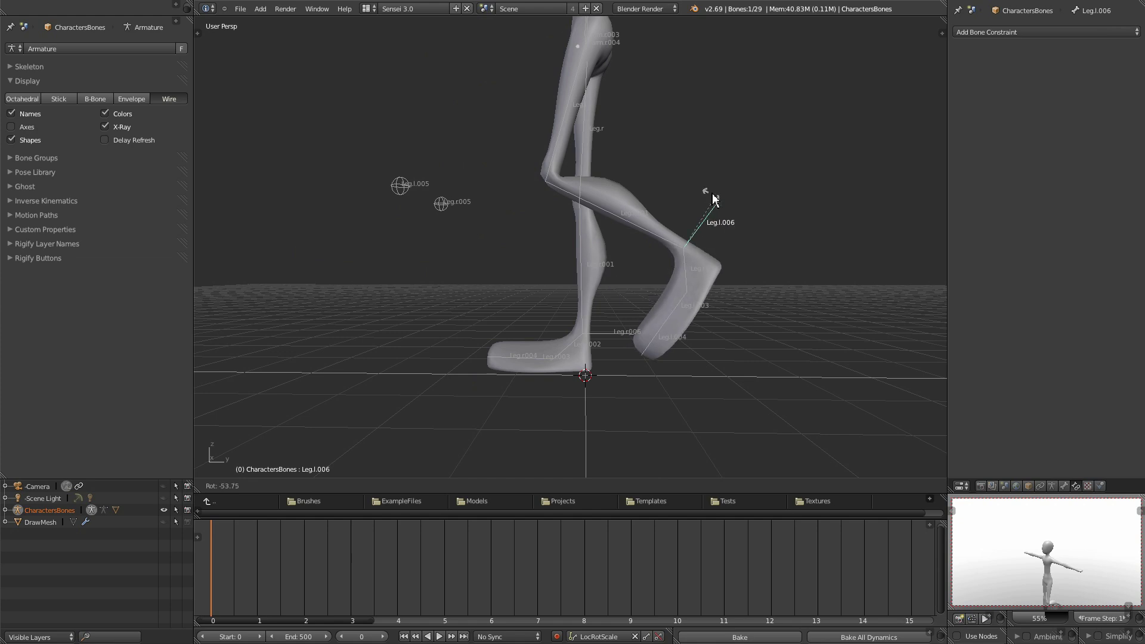
click(710, 200)
Rotate the left toe bone Leg.l.004 about 46° to bend the toes.
right_click(658, 356)
middle_drag(660, 357, 694, 371)
key(r)
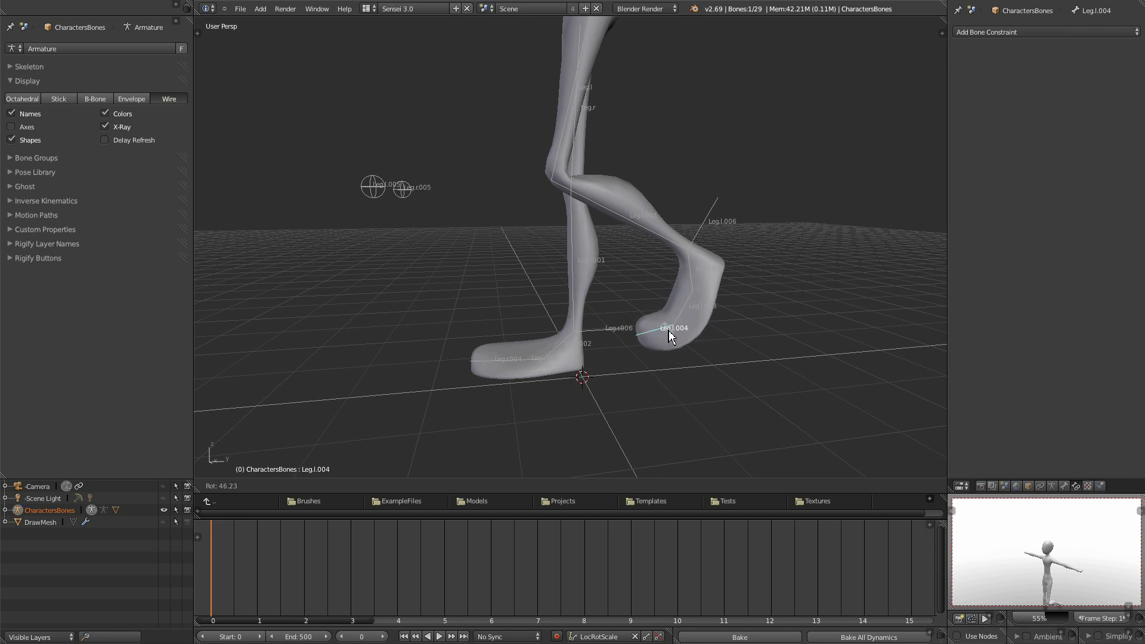
click(668, 330)
Add an Inverse Kinematics constraint with chain length 2 to the left toe bone Leg.l.004.
middle_drag(668, 330, 691, 340)
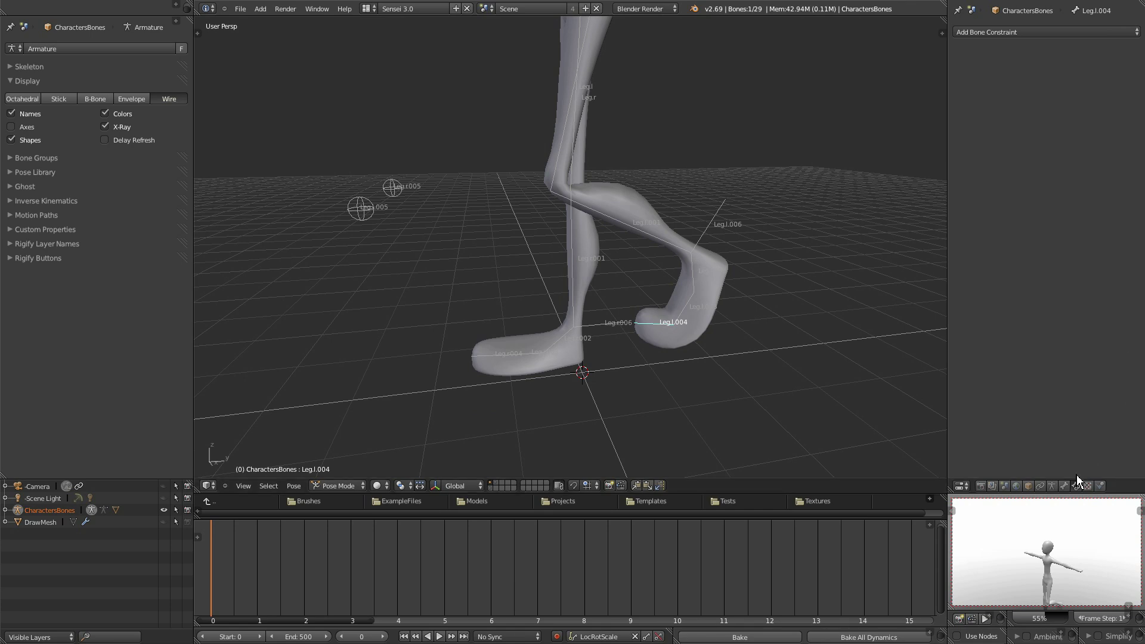
click(1044, 33)
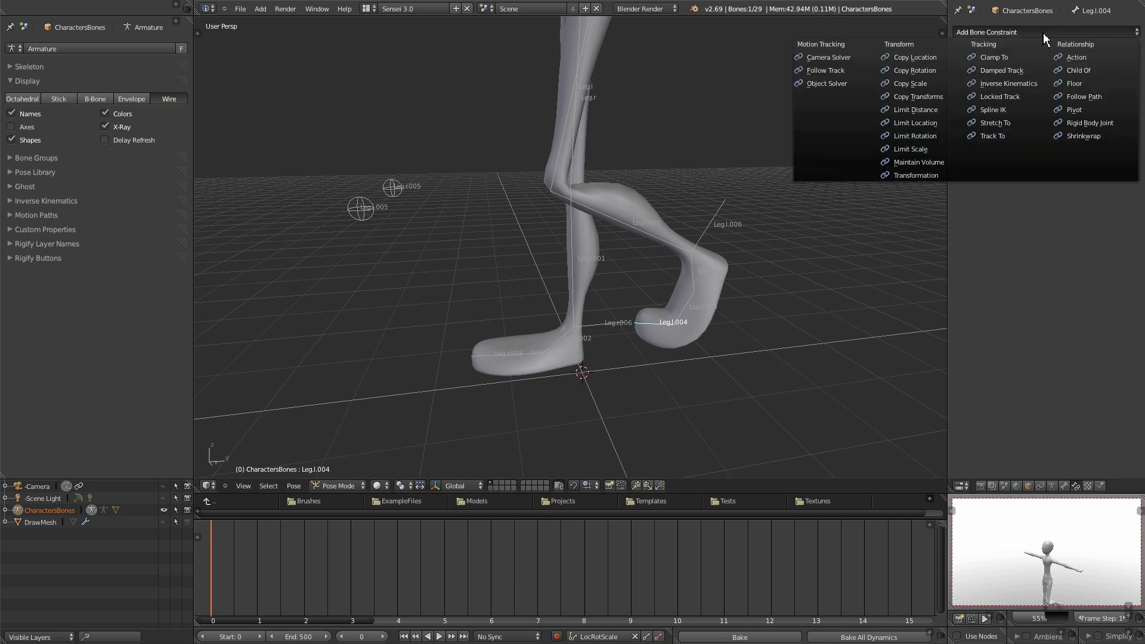
click(1020, 83)
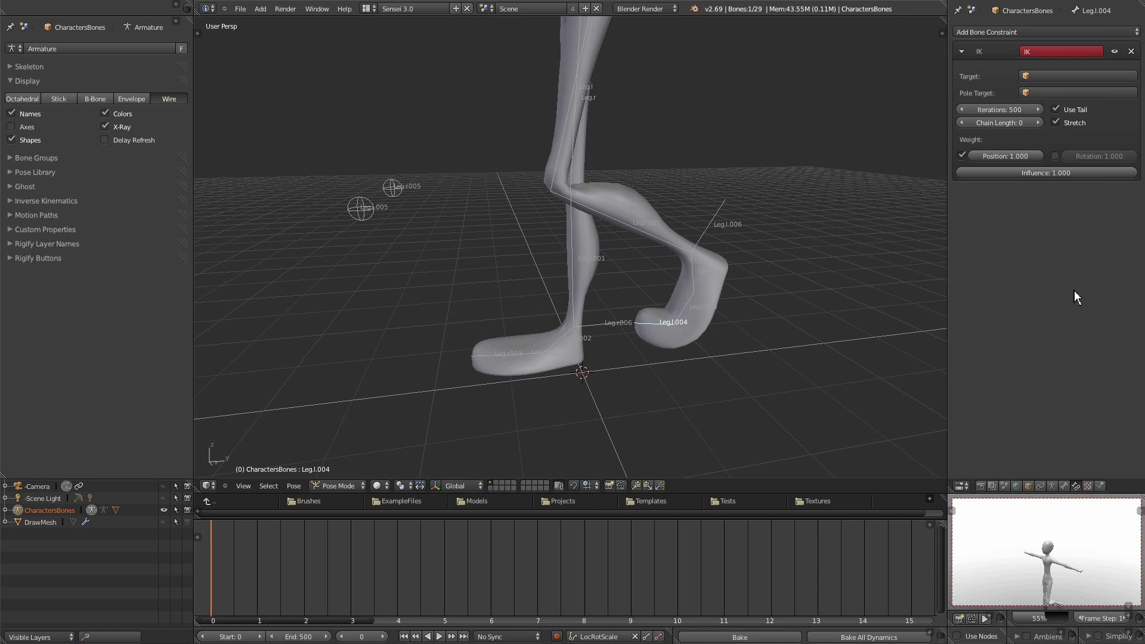
click(1042, 124)
click(1041, 124)
Test the left foot by moving the toe bone Leg.l.004, and by rotating and moving the control Leg.l.006.
key(g)
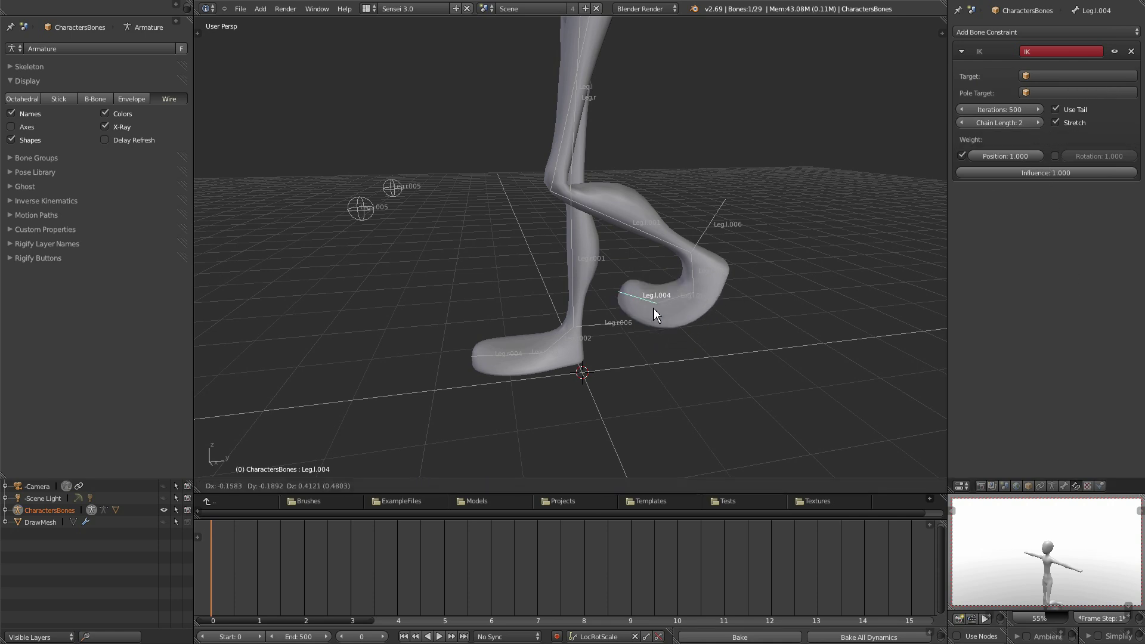
click(686, 349)
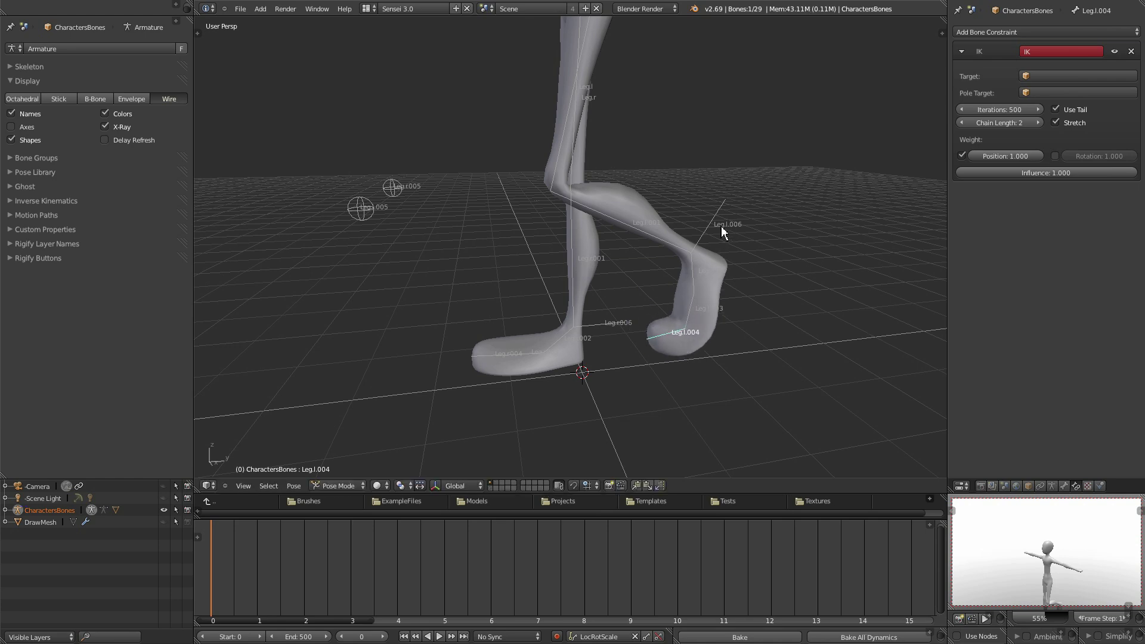
right_click(722, 231)
key(r)
click(724, 221)
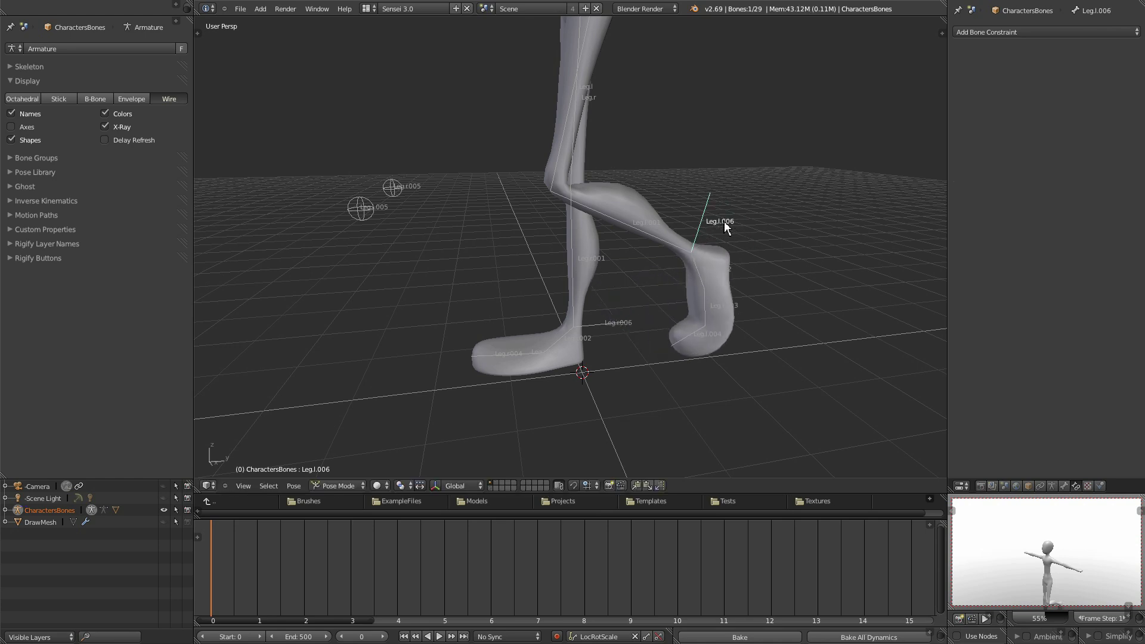
key(g)
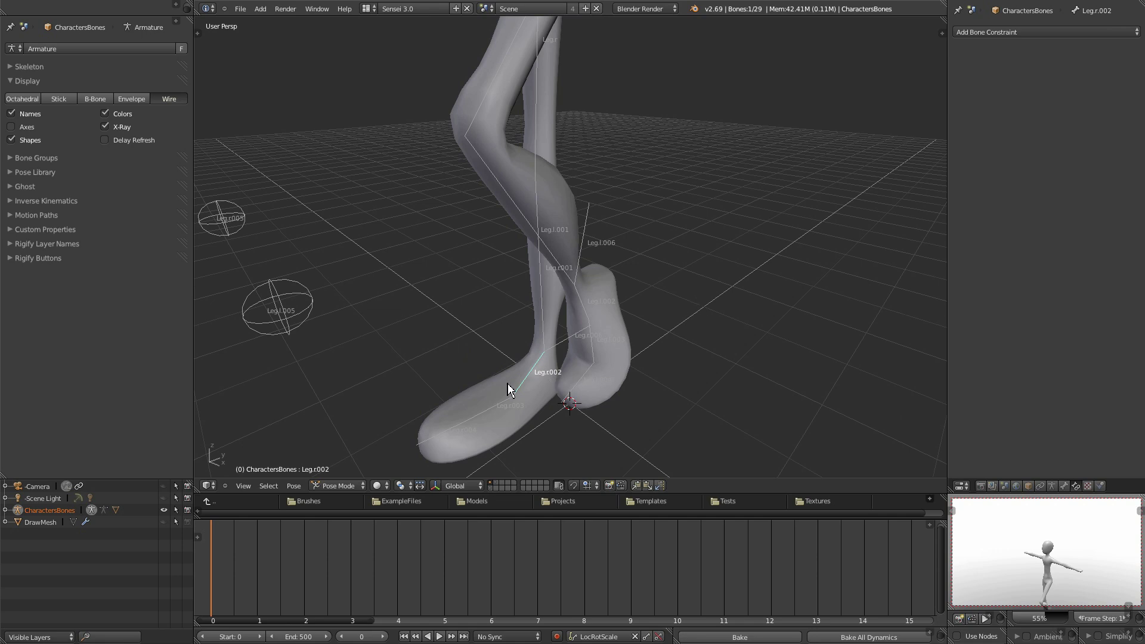
Add a Copy Rotation constraint targeting CharactersBones to the right foot bone Leg.r.002.
click(1067, 31)
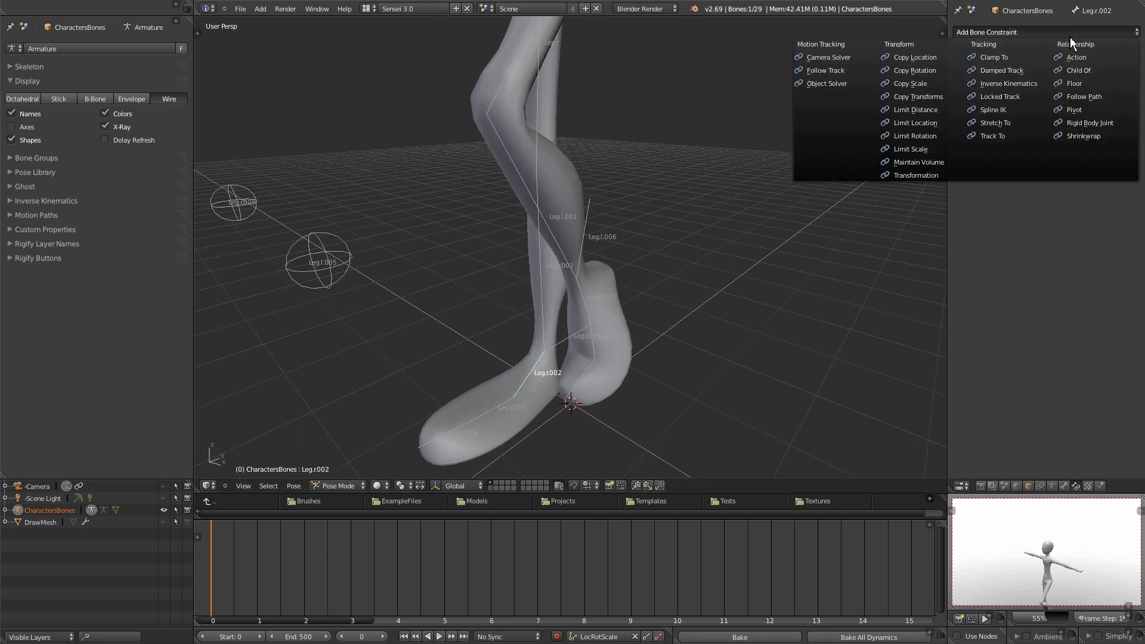
click(925, 70)
middle_drag(603, 320, 557, 363)
click(1092, 77)
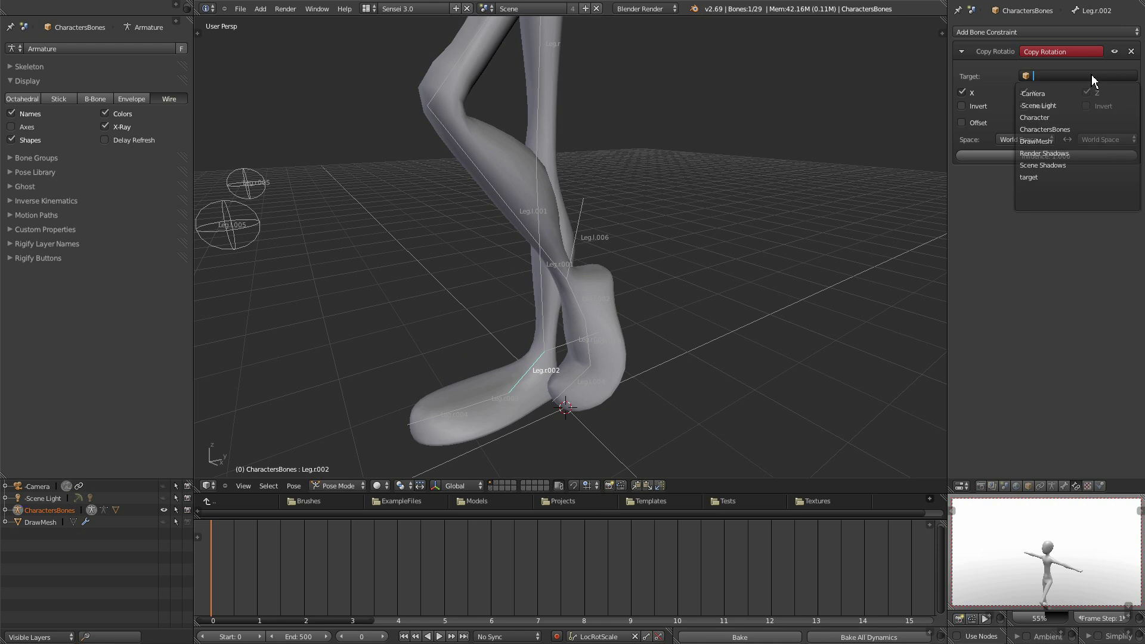
click(1062, 128)
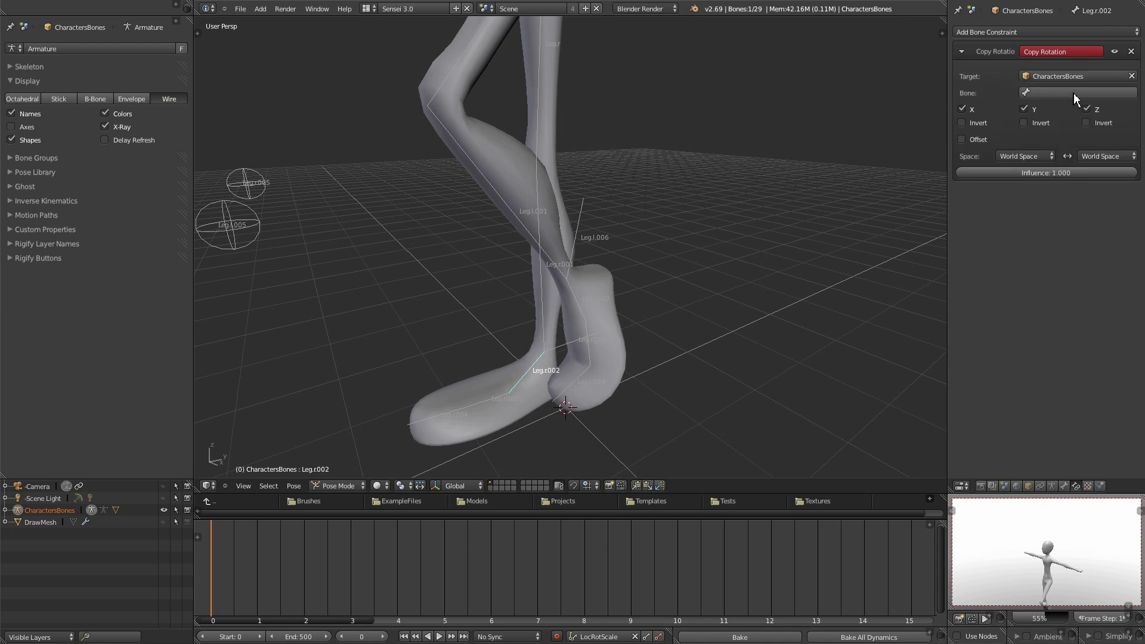
Set the right foot constraint's target bone to Leg.r.006 and enable Offset.
click(1074, 93)
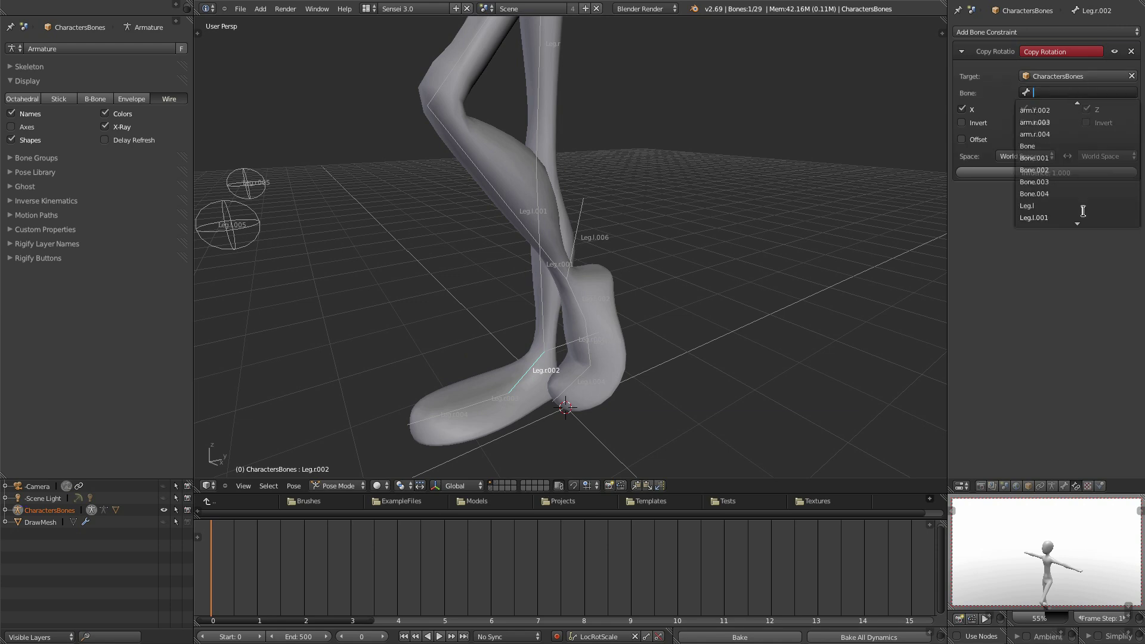
scroll(1098, 211, down, 6)
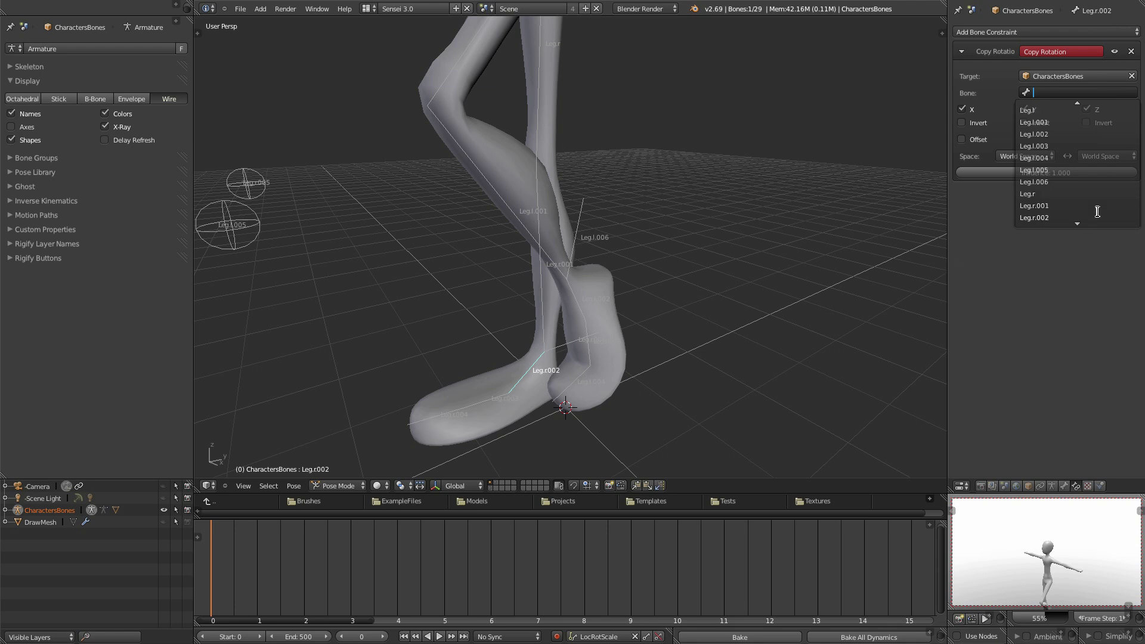
click(1070, 218)
middle_drag(871, 267, 691, 316)
click(962, 139)
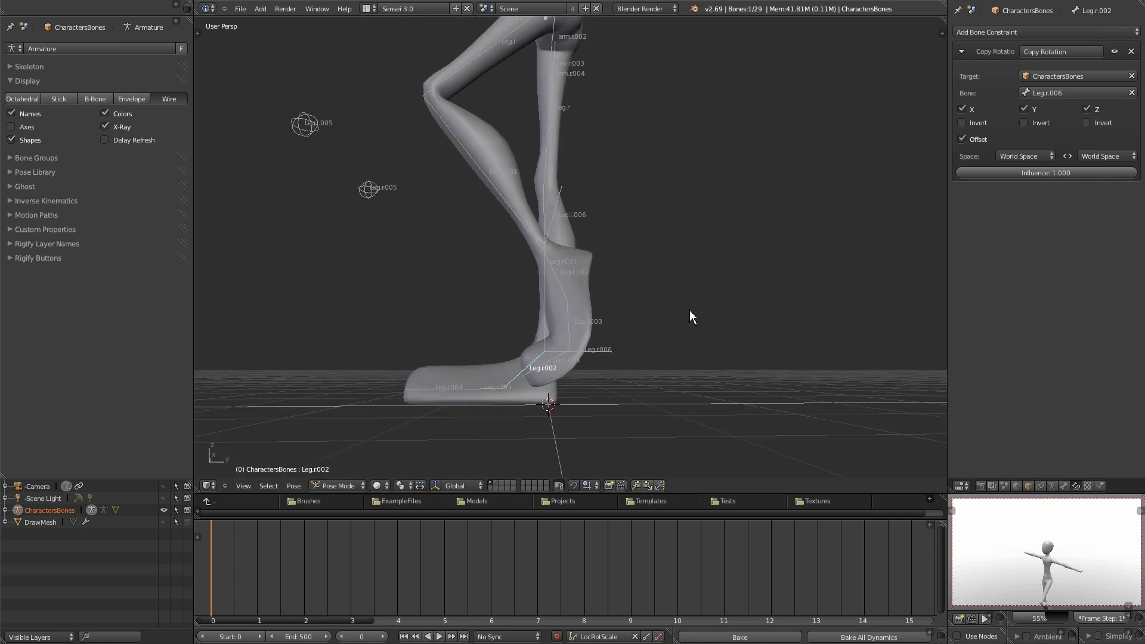
Test the right foot control Leg.r.006 by rotating it and moving it up off the ground.
middle_drag(593, 363, 615, 400)
mouse_move(602, 347)
middle_down()
mouse_move(592, 362)
mouse_move(607, 356)
middle_up()
right_click(607, 353)
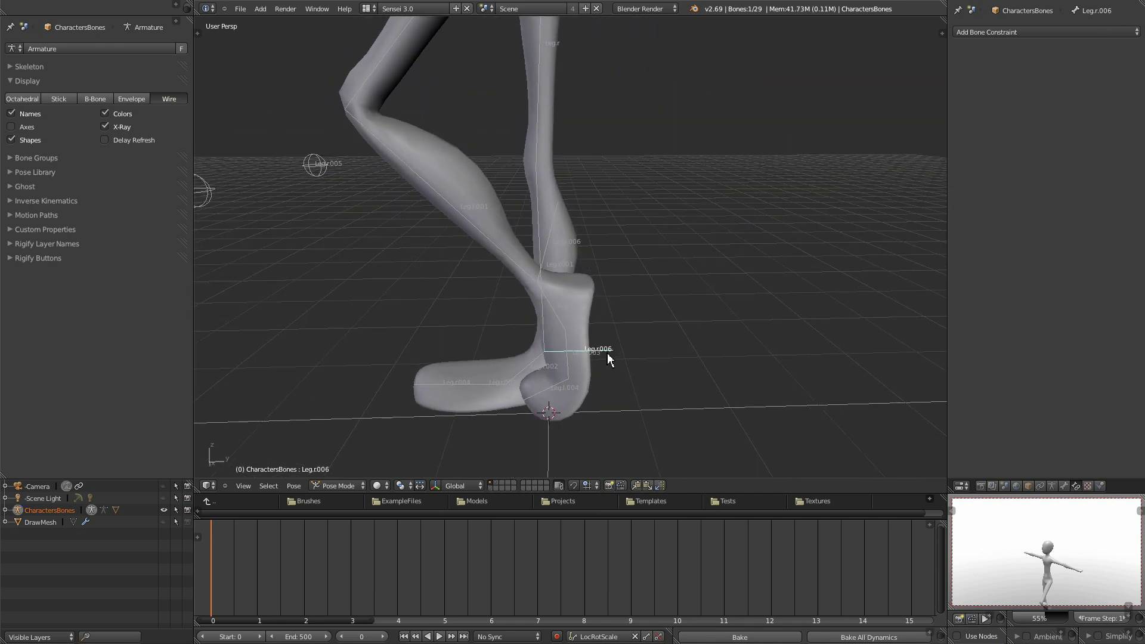
key(r)
click(740, 191)
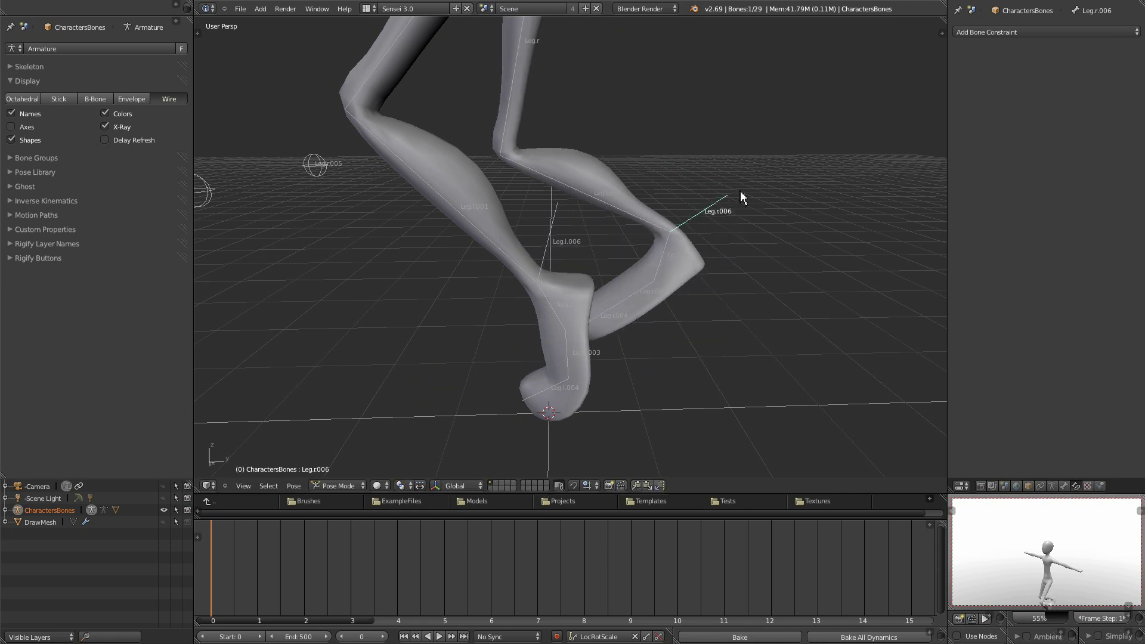
key(g)
click(587, 257)
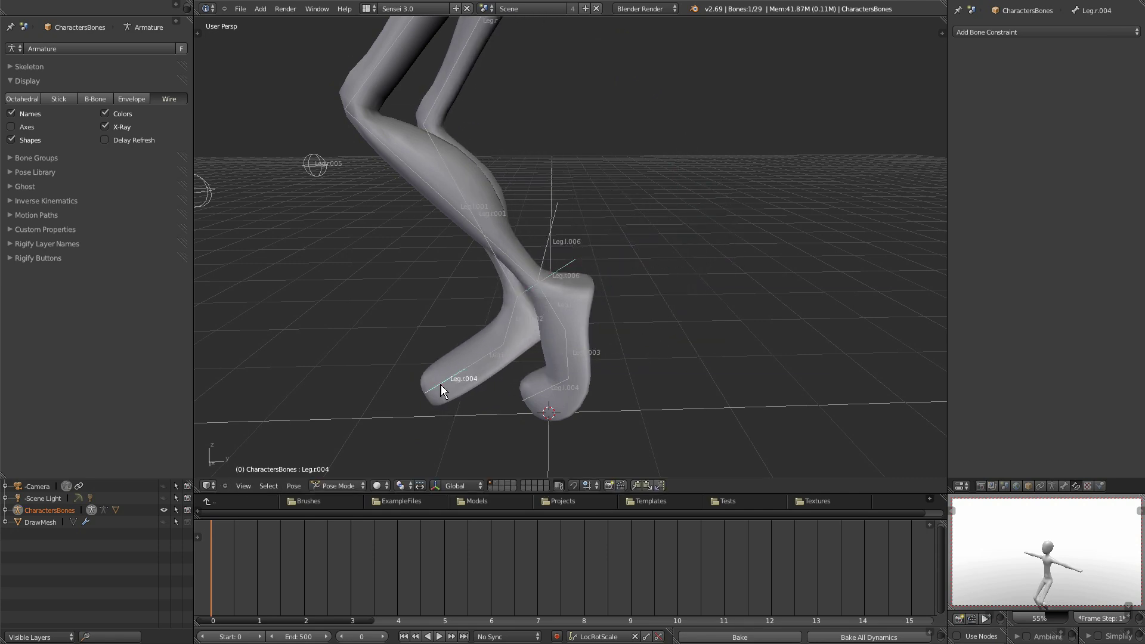
Add an Inverse Kinematics constraint with chain length 2 to the right toe bone Leg.r.004 and test it by moving the bone.
click(1044, 33)
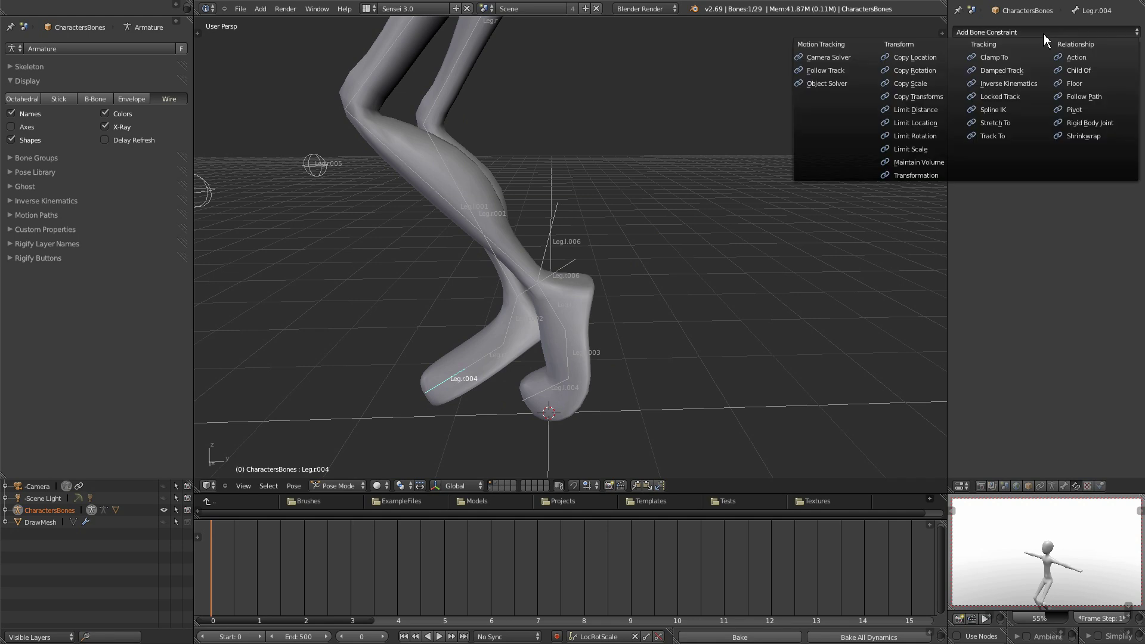
click(1023, 85)
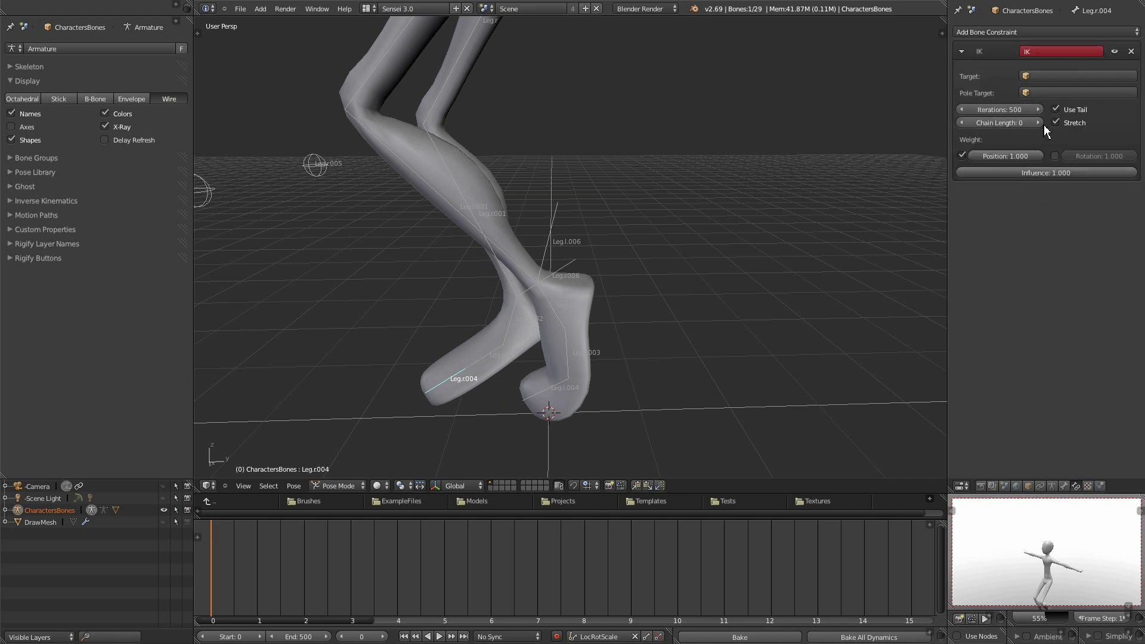
key(g)
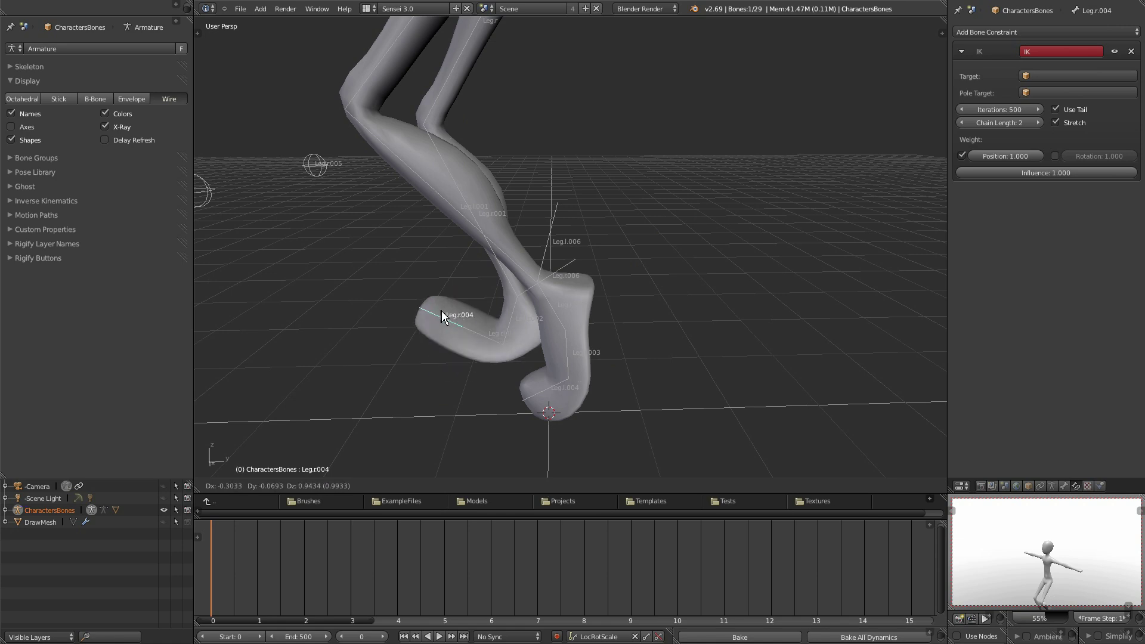
click(472, 335)
Select all bones and clear their location and rotation to restore the rest pose.
scroll(507, 295, down, 4)
middle_drag(511, 293, 577, 300)
shift+middle_drag(613, 200, 600, 280)
key(a)
key(alt+r)
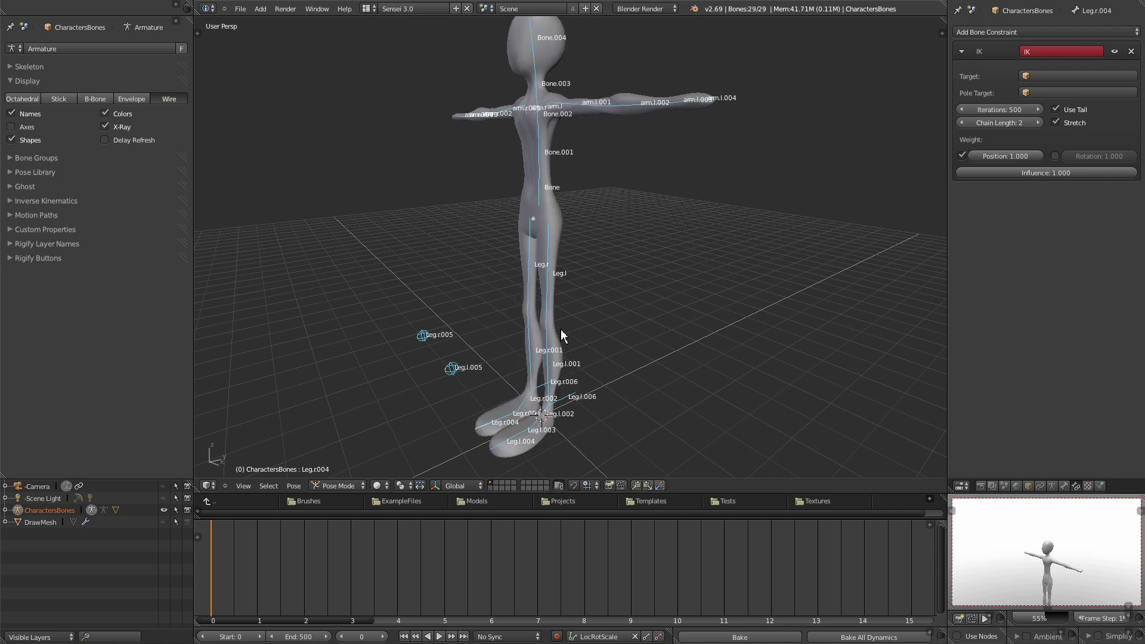
Turn off the display of bone names and collapse the armature's Display settings.
click(13, 114)
click(18, 80)
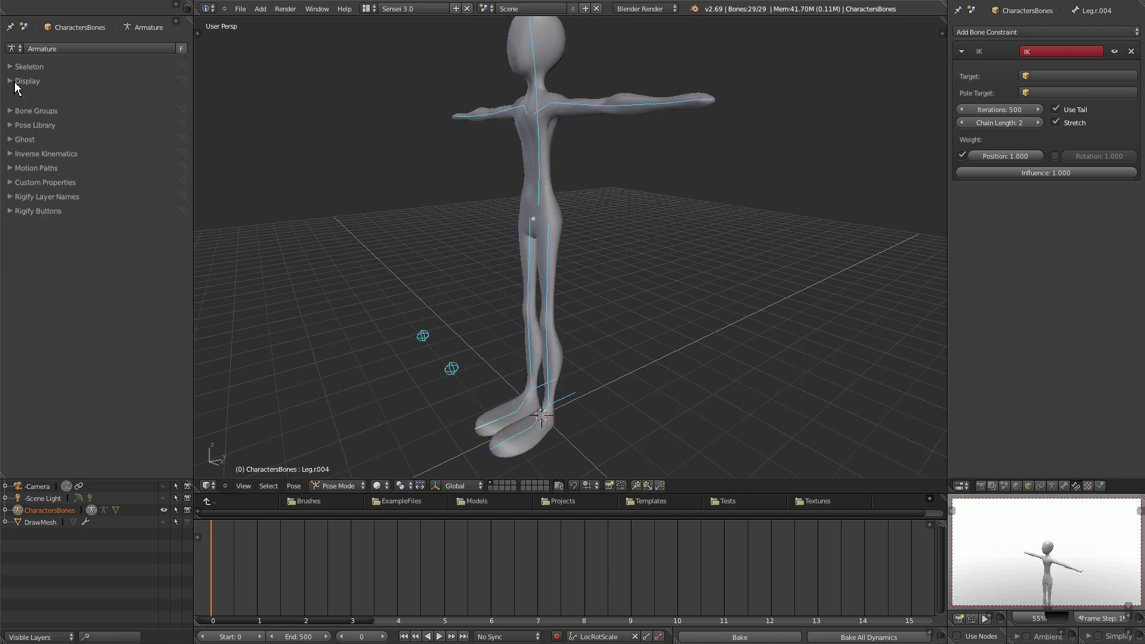
middle_drag(406, 255, 462, 259)
middle_drag(757, 295, 739, 294)
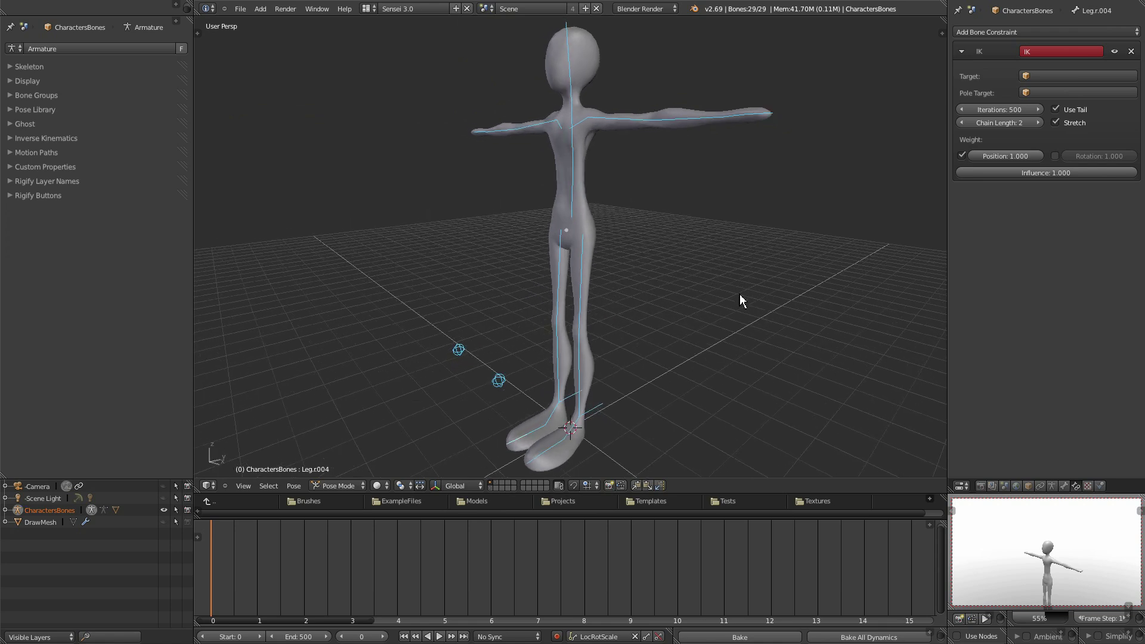